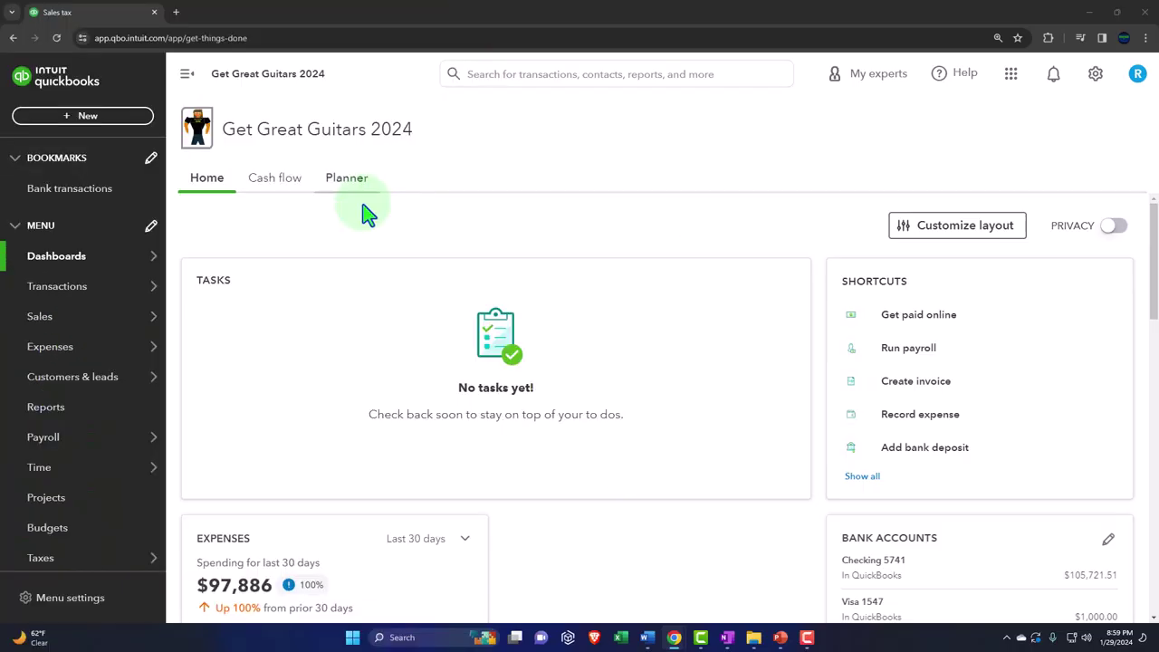
Open the Balance Sheet, Profit and Loss and Trial Balance Favorites reports in new tabs, viewing Balance Sheet.
left_click(120, 363)
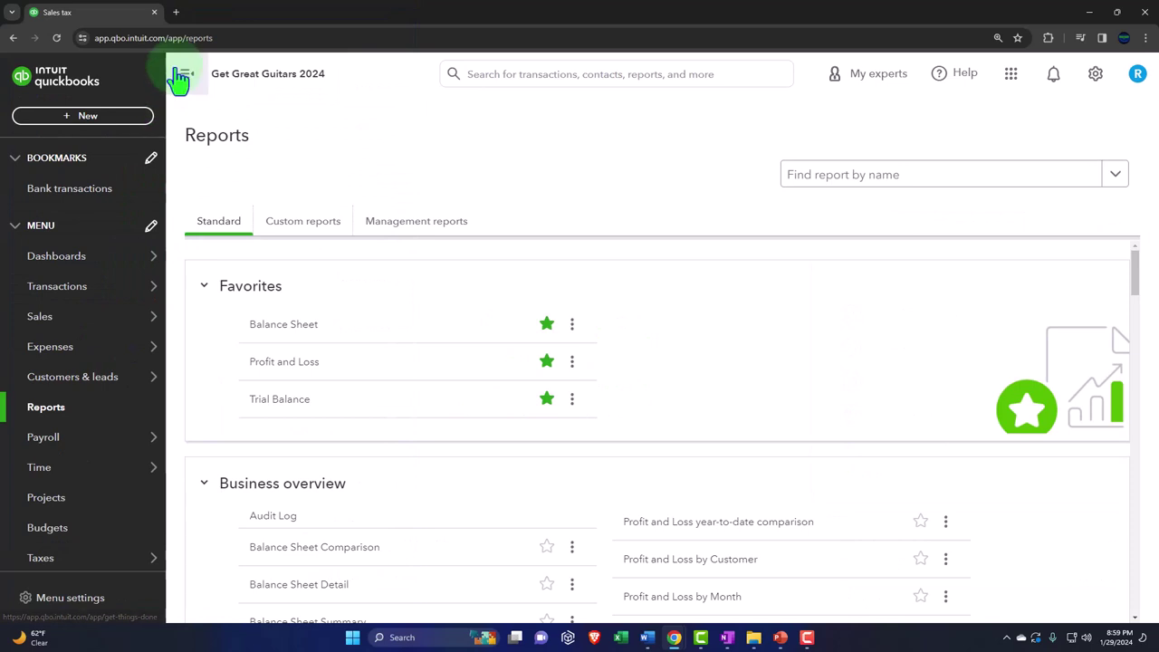
left_click(170, 75)
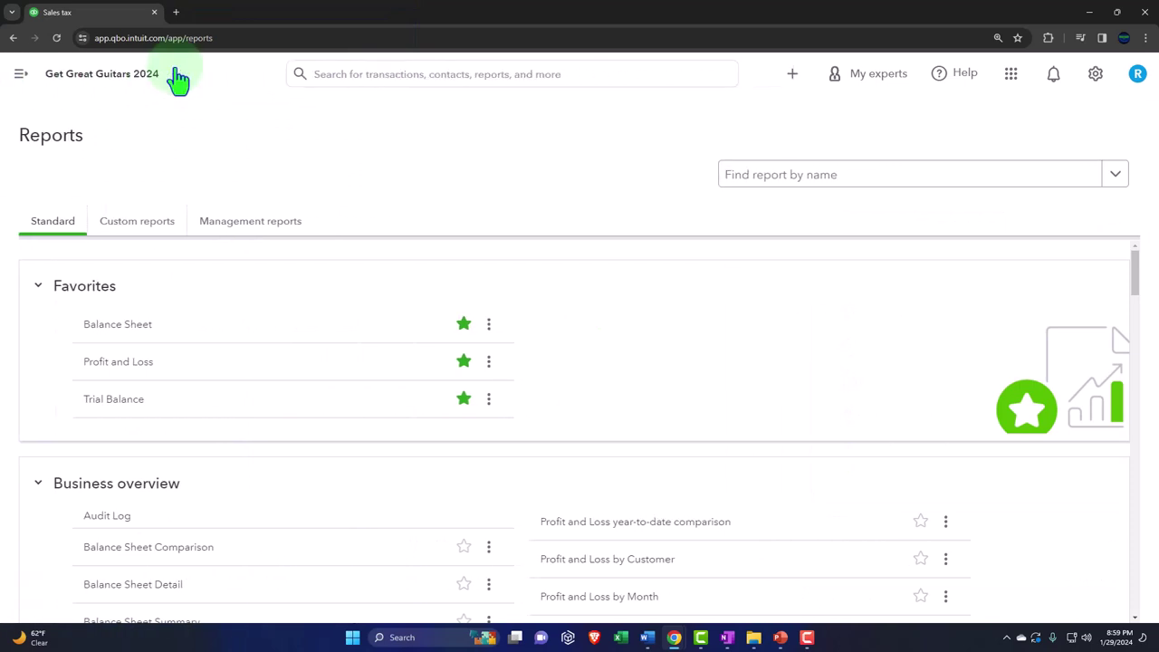
right_click(134, 342)
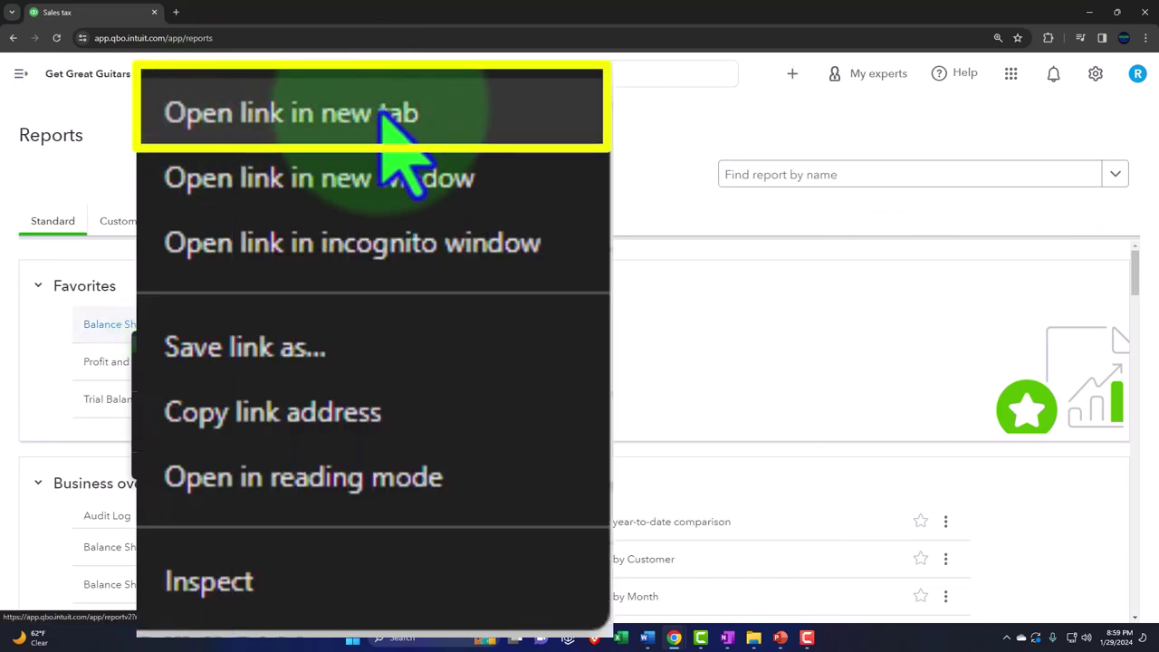
left_click(177, 356)
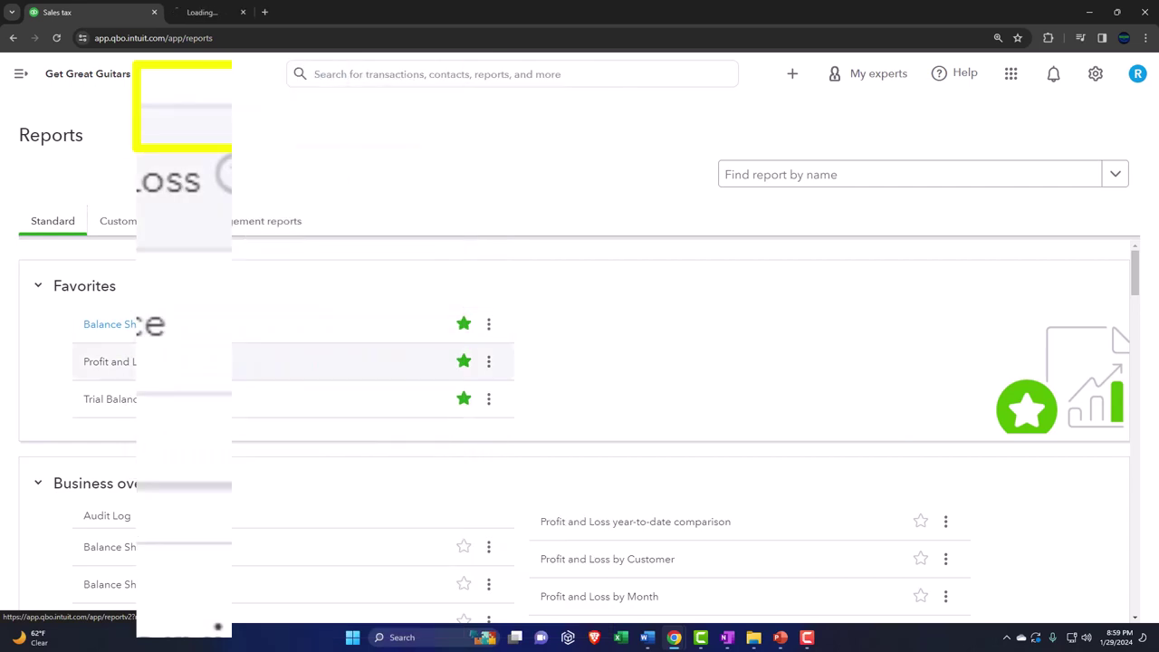
right_click(128, 376)
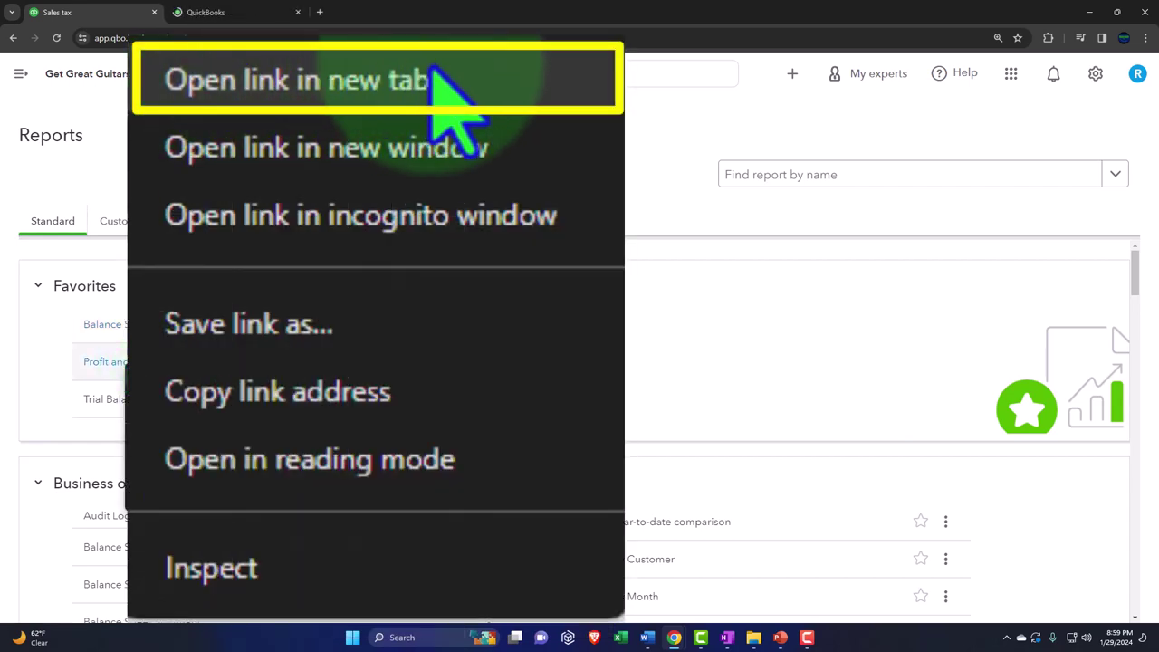
left_click(179, 387)
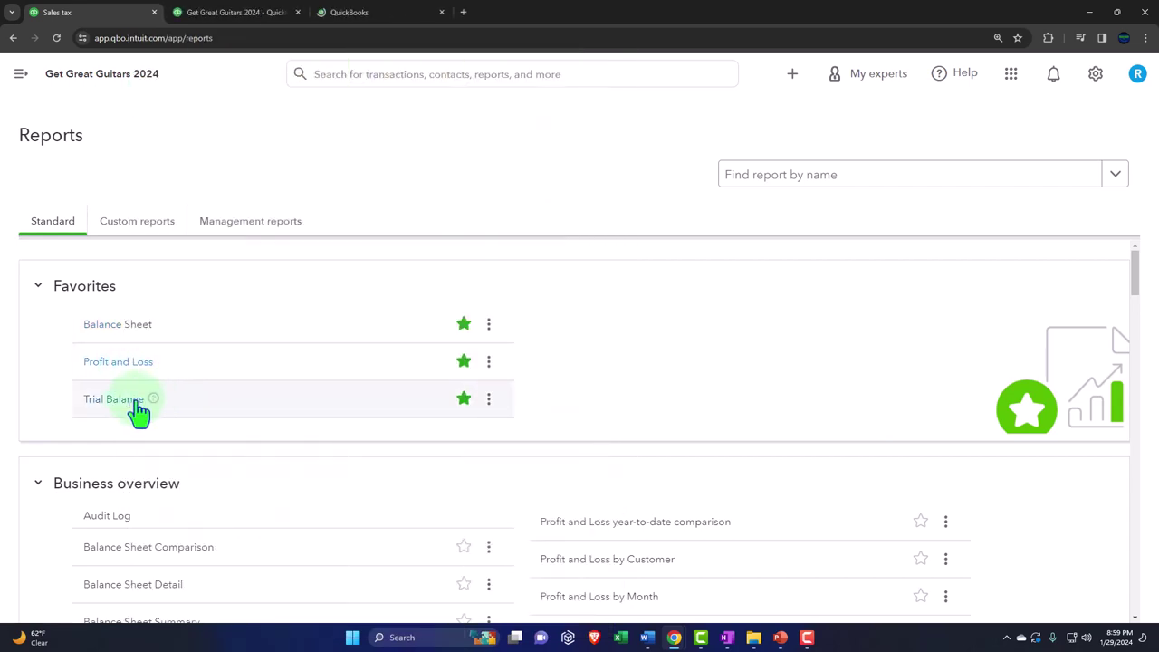
right_click(133, 408)
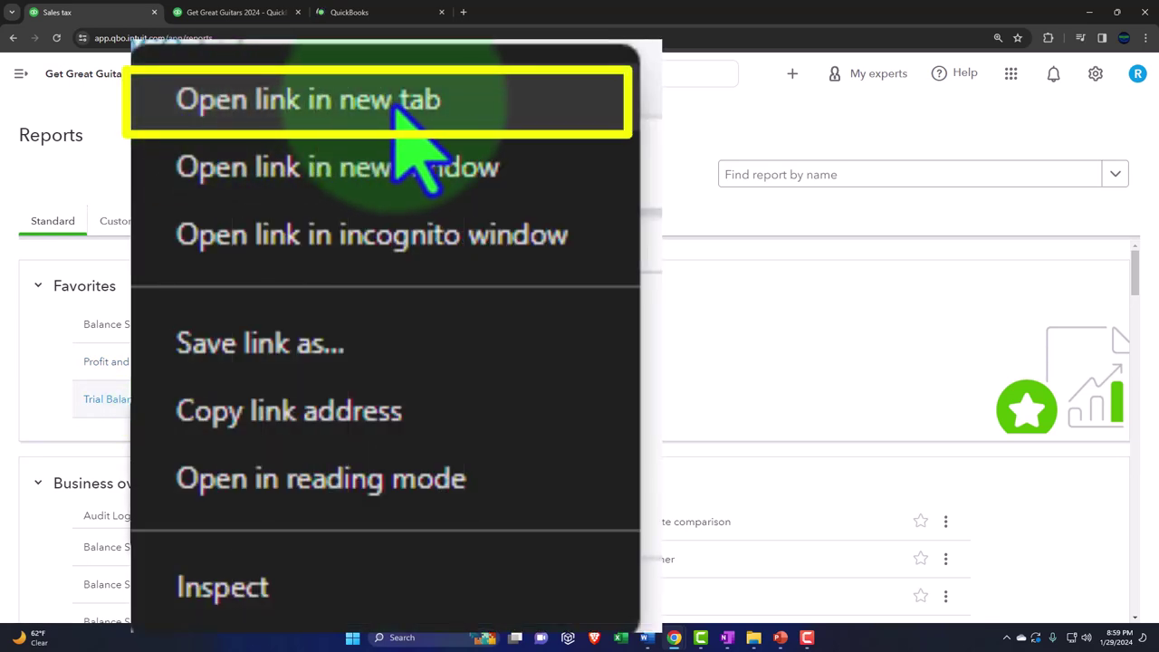
left_click(186, 414)
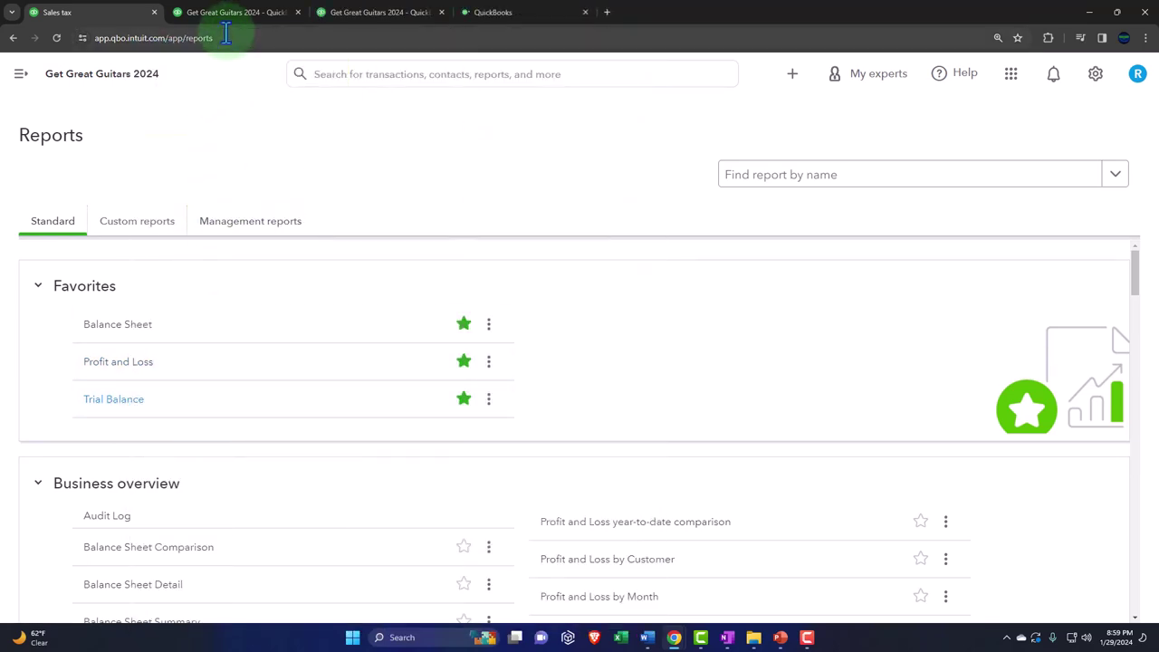
left_click(234, 12)
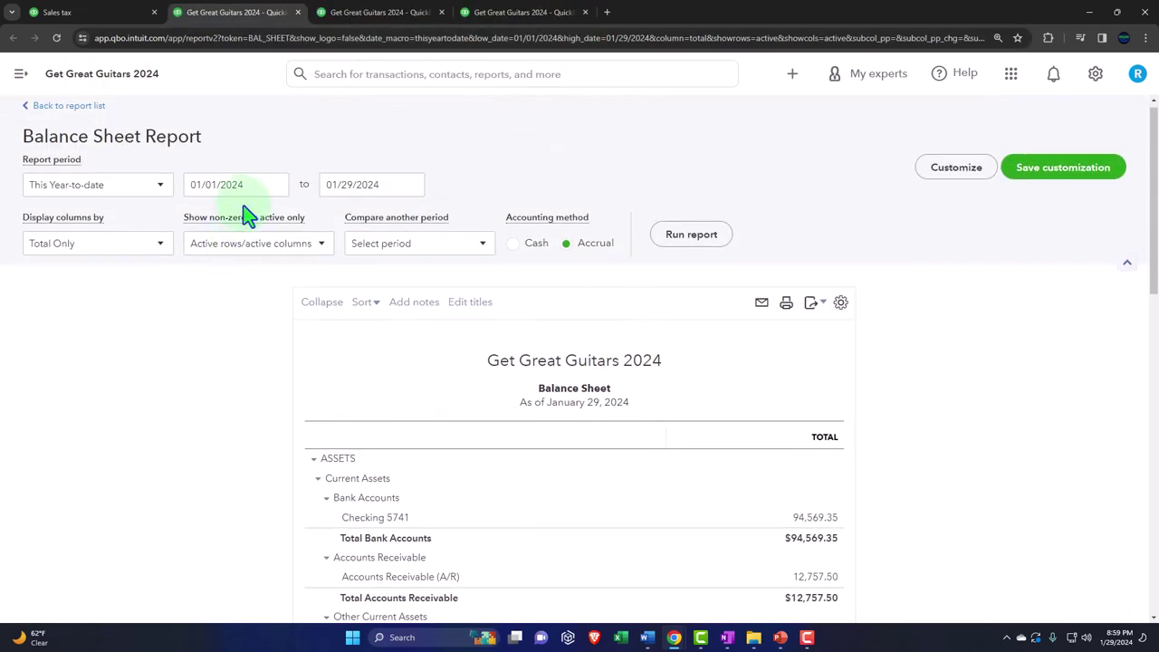
Run the Balance Sheet for 01/01/2024 to 02/28/2024 with columns by Months.
left_click_drag(387, 190, 160, 271)
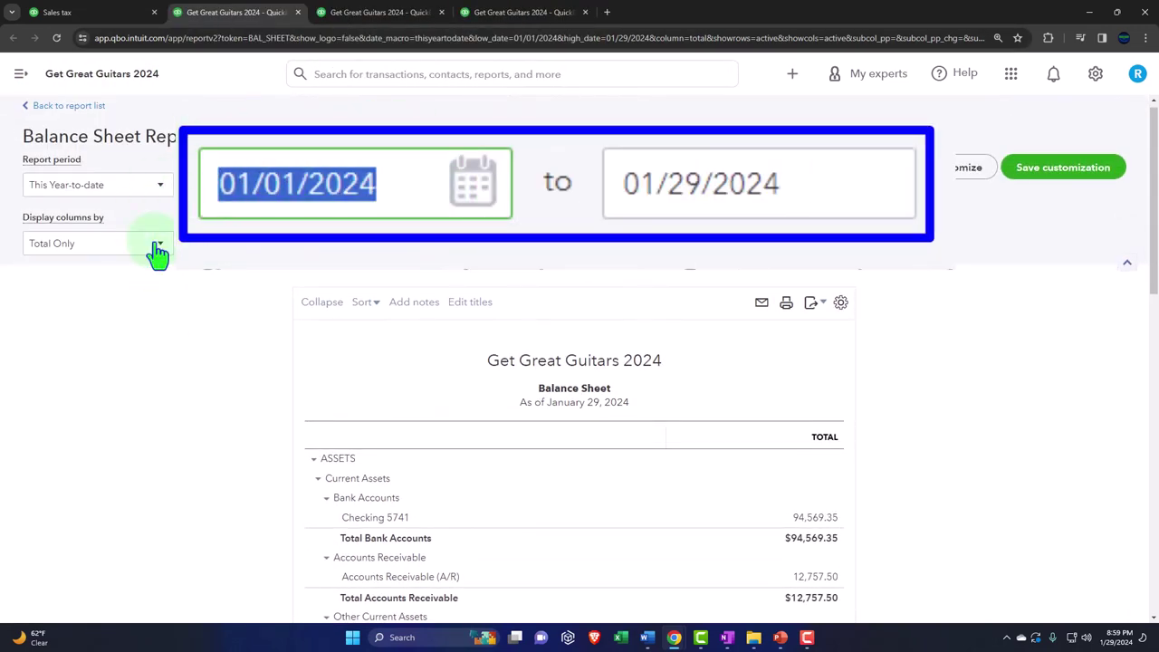
type("01012024")
key("Tab")
type("02")
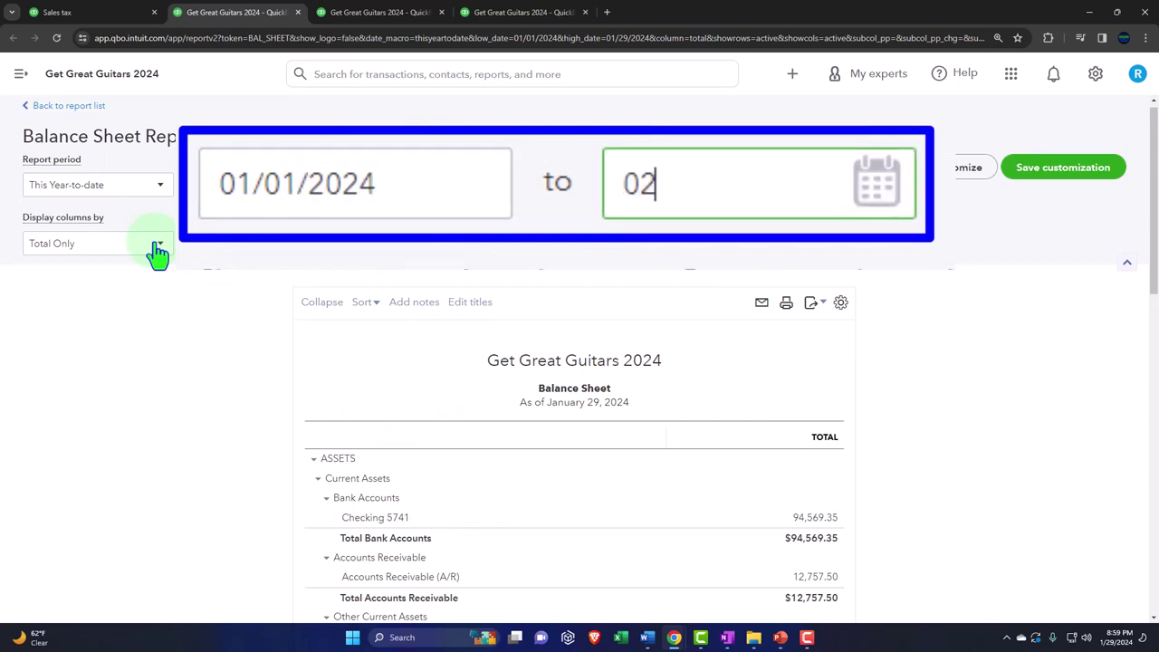
type("282024")
left_click(158, 250)
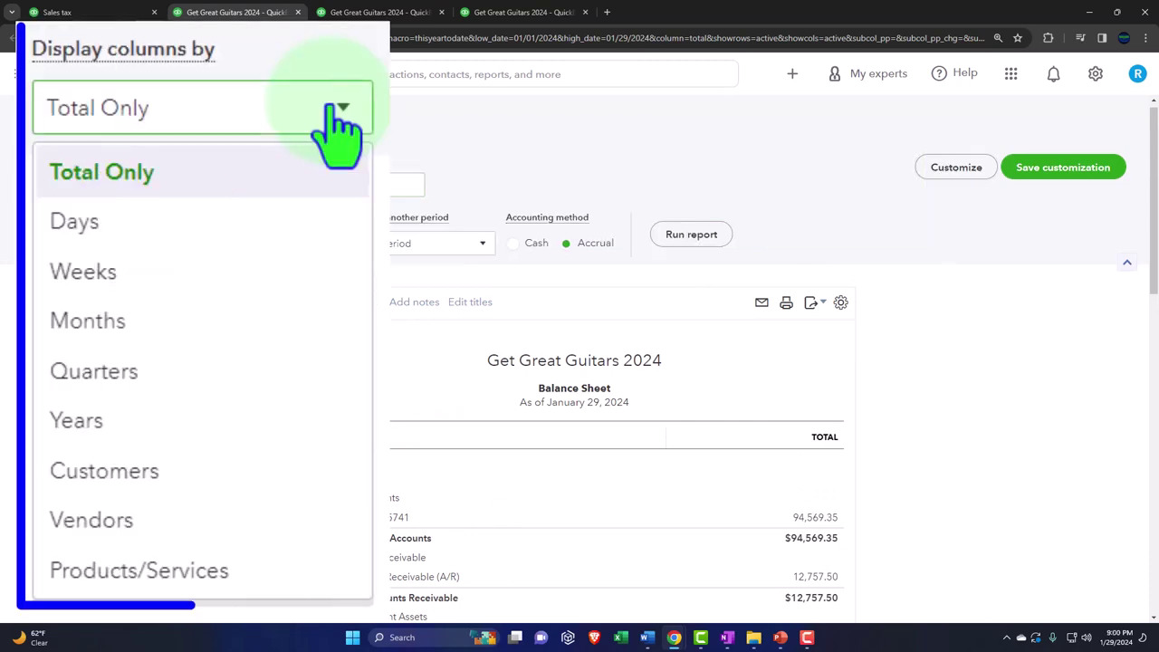
left_click(100, 347)
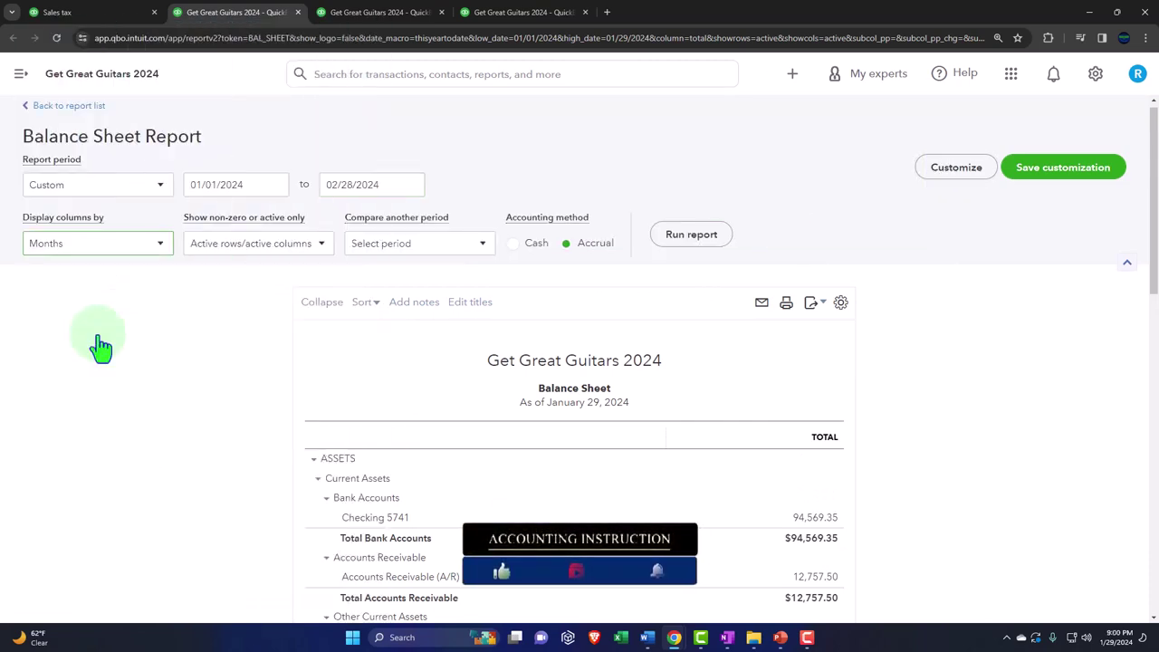
left_click(688, 237)
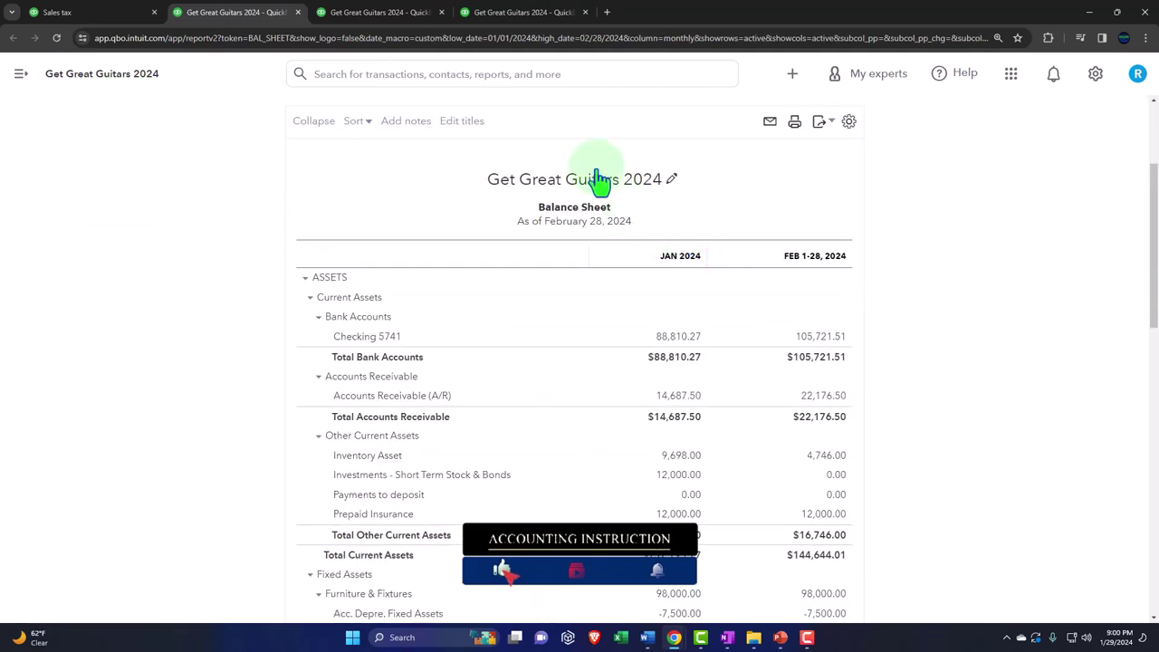
left_click(389, 12)
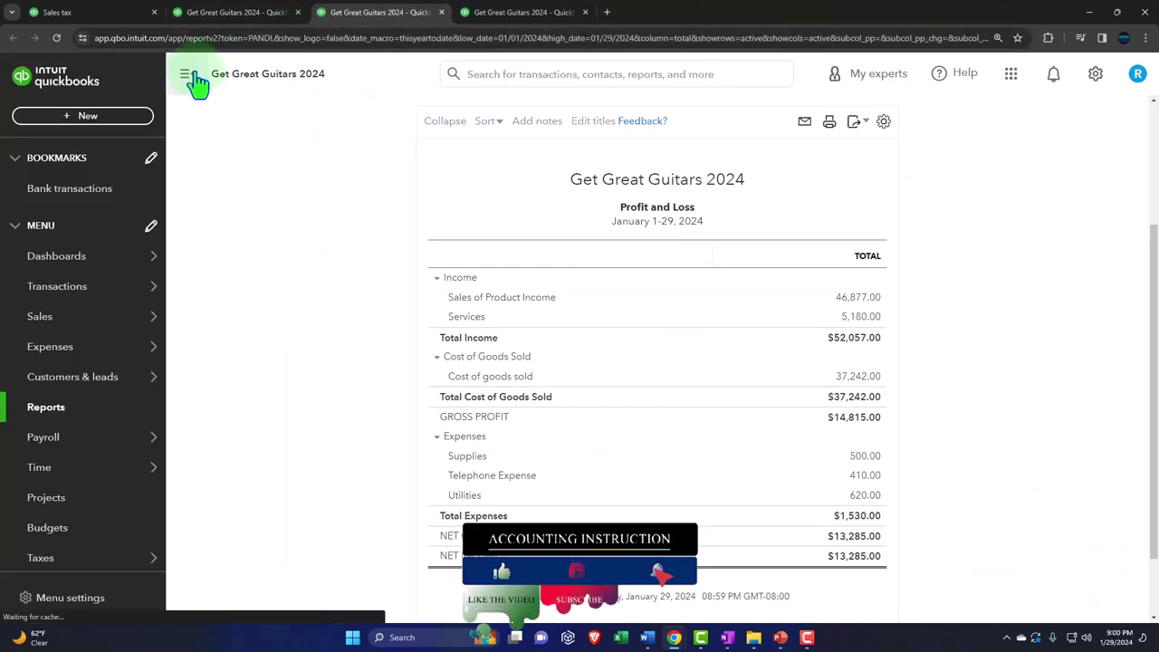
Rerun the Profit and Loss for 01/01/2024 to 02/28/2024 with columns by Months.
left_click(195, 82)
scroll(140, 251, "up", 5)
left_click(249, 192)
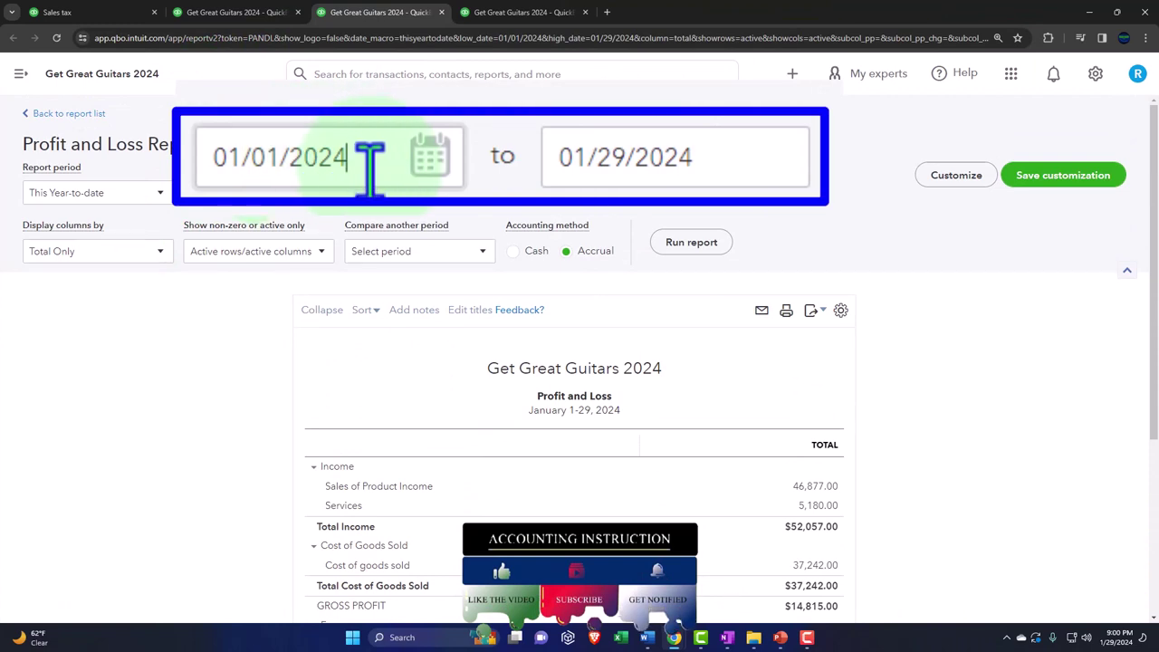
key("ctrl+a")
type("01")
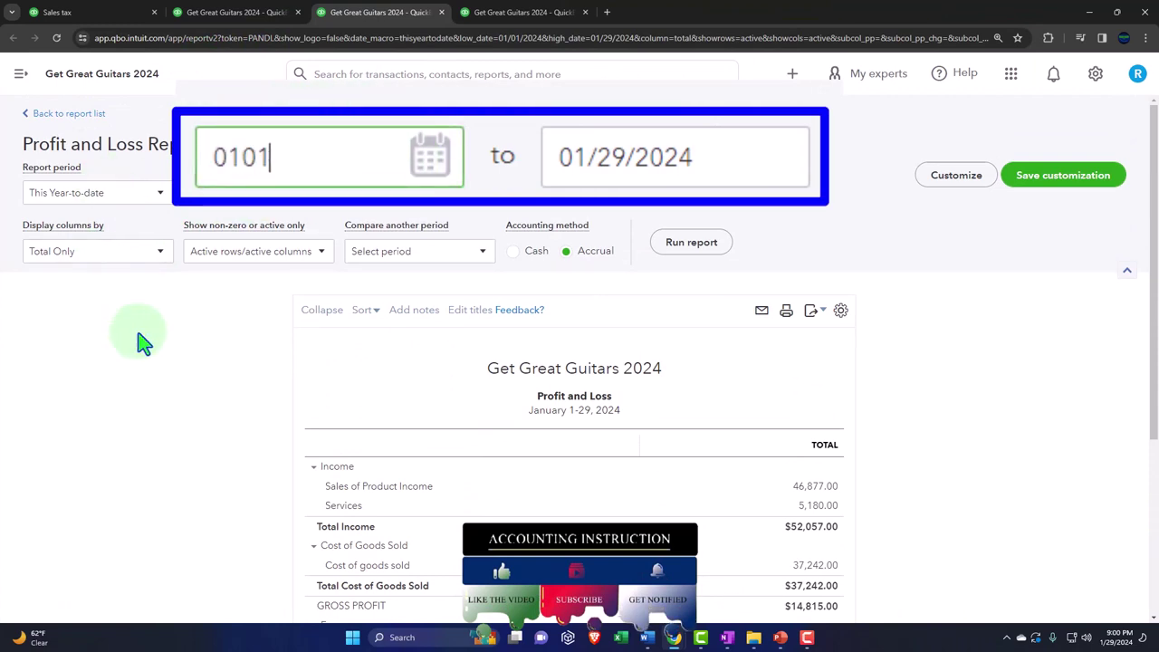
type("/01/2024")
key("Tab")
type("02282")
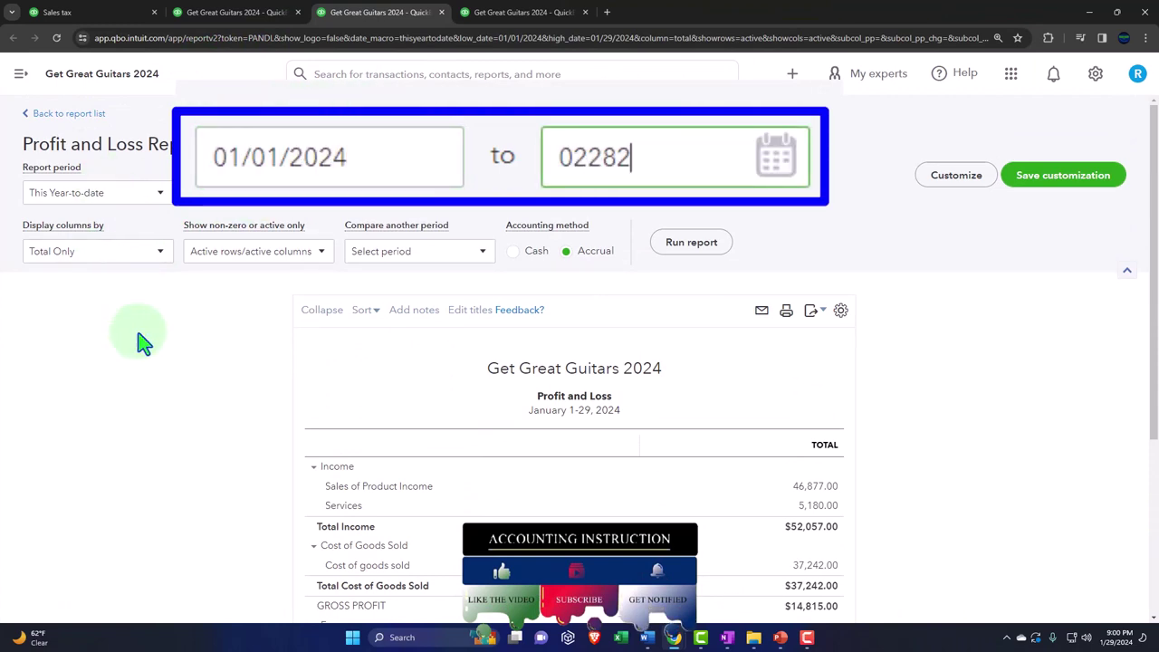
type("024")
left_click(145, 251)
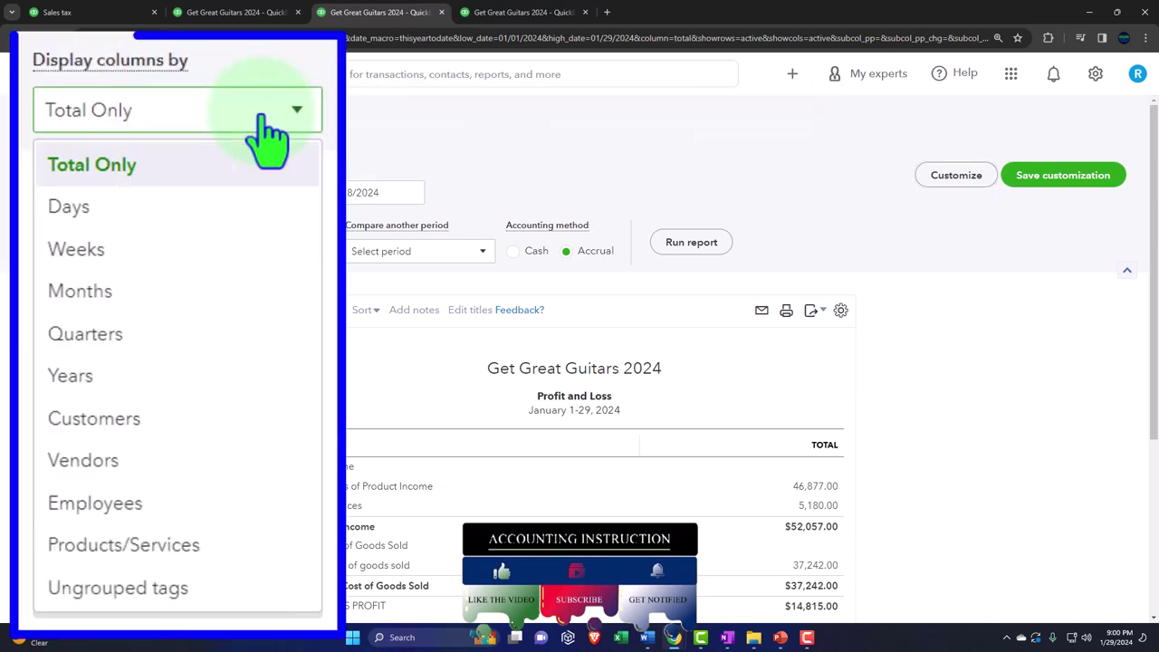
left_click(263, 291)
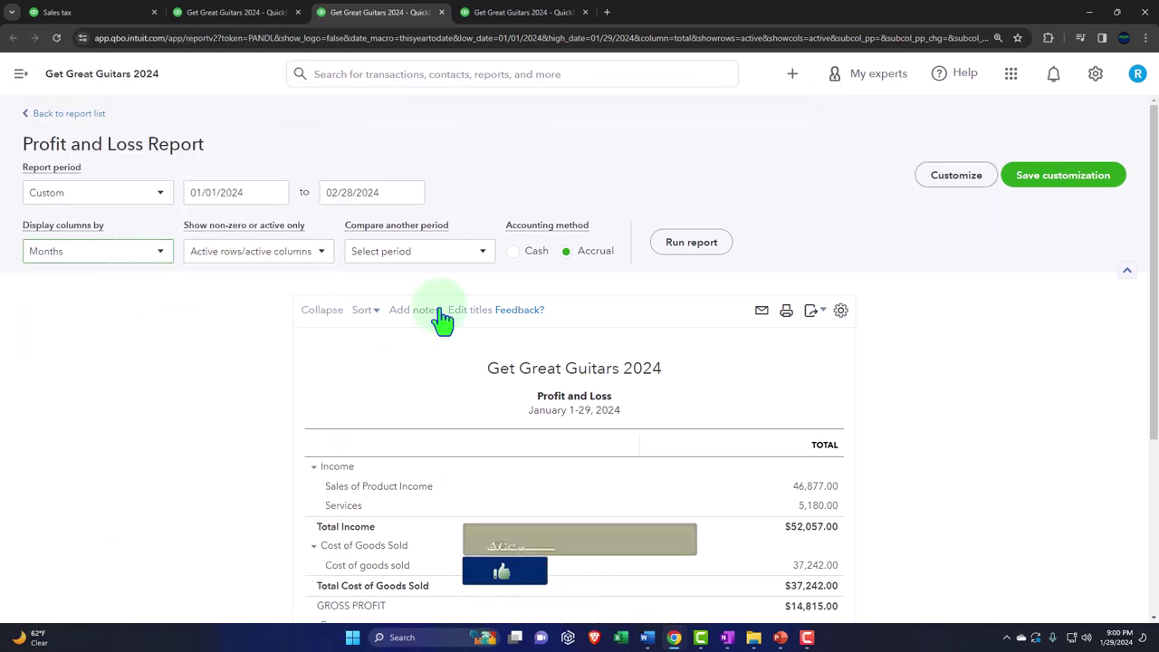
left_click(674, 258)
scroll(675, 261, "down", 2)
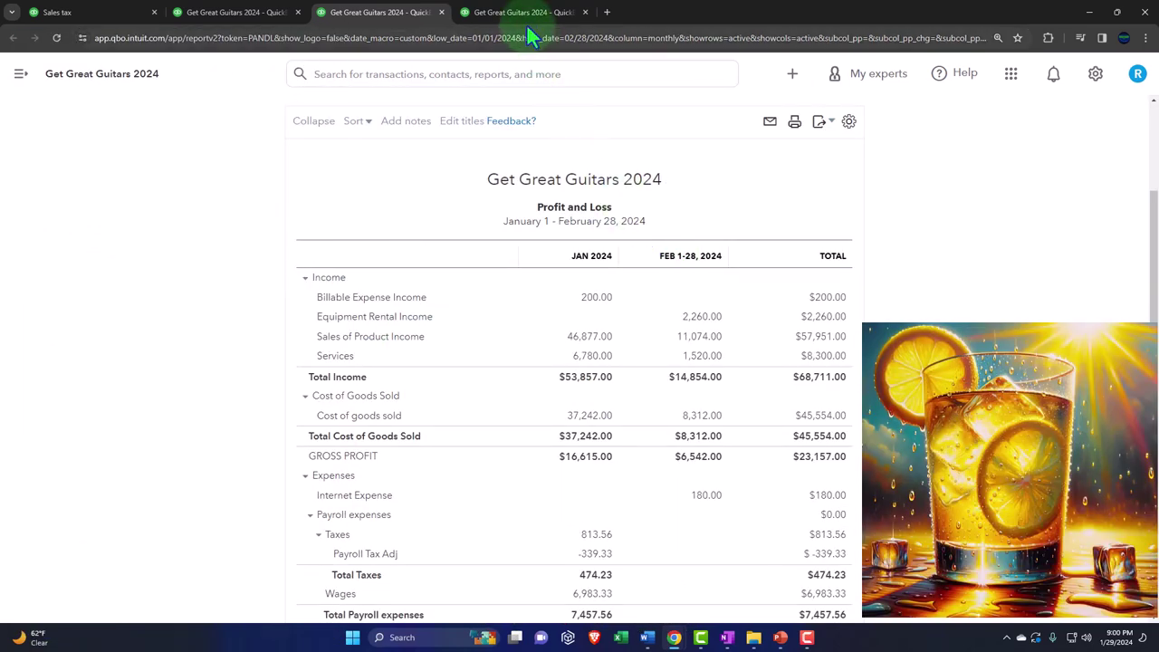
left_click(521, 12)
Run the Trial Balance for 01/01/2024 to 02/28/2024 with columns by Months.
left_click(186, 74)
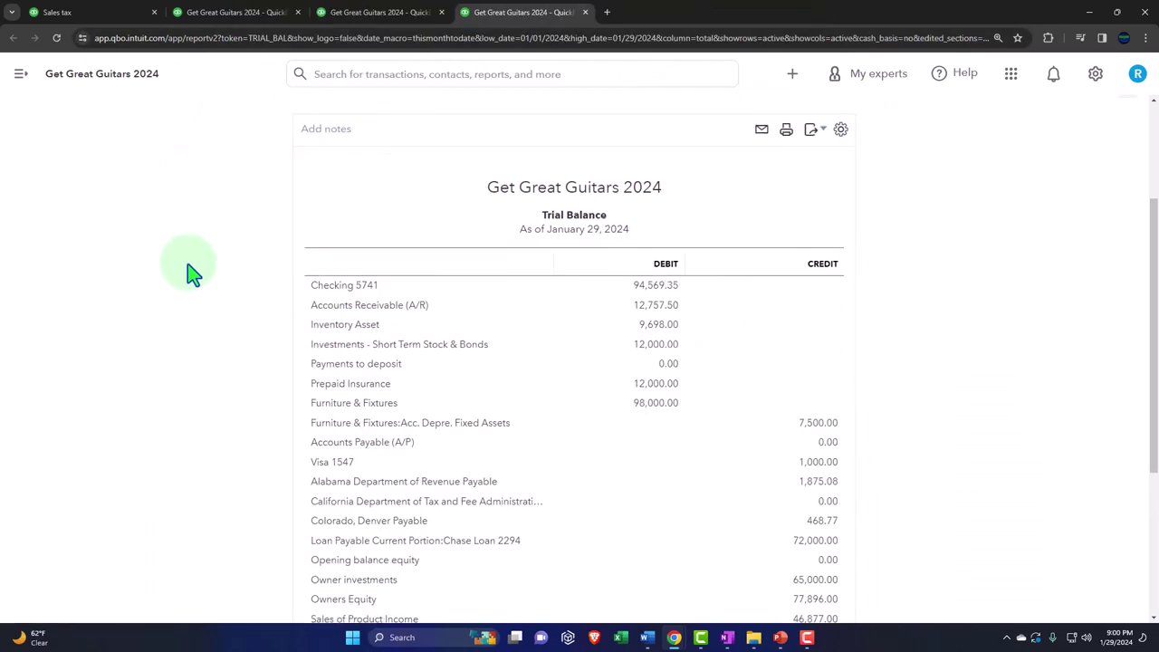
scroll(188, 263, "up", 2)
left_click(249, 192)
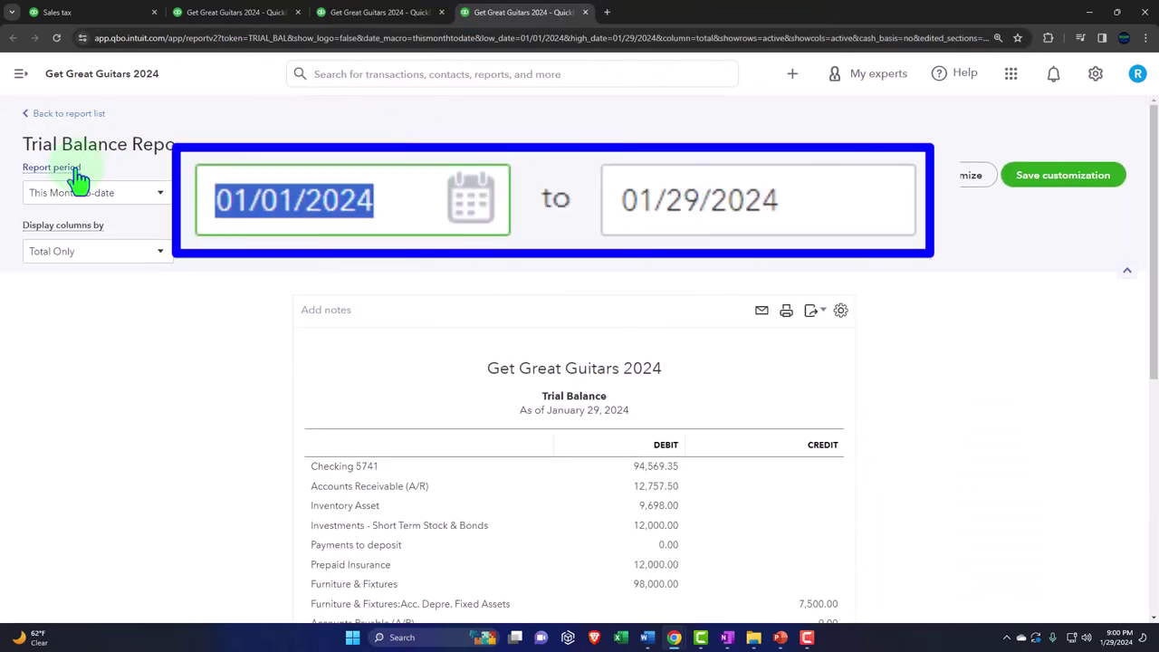
type("01012024")
key("Tab")
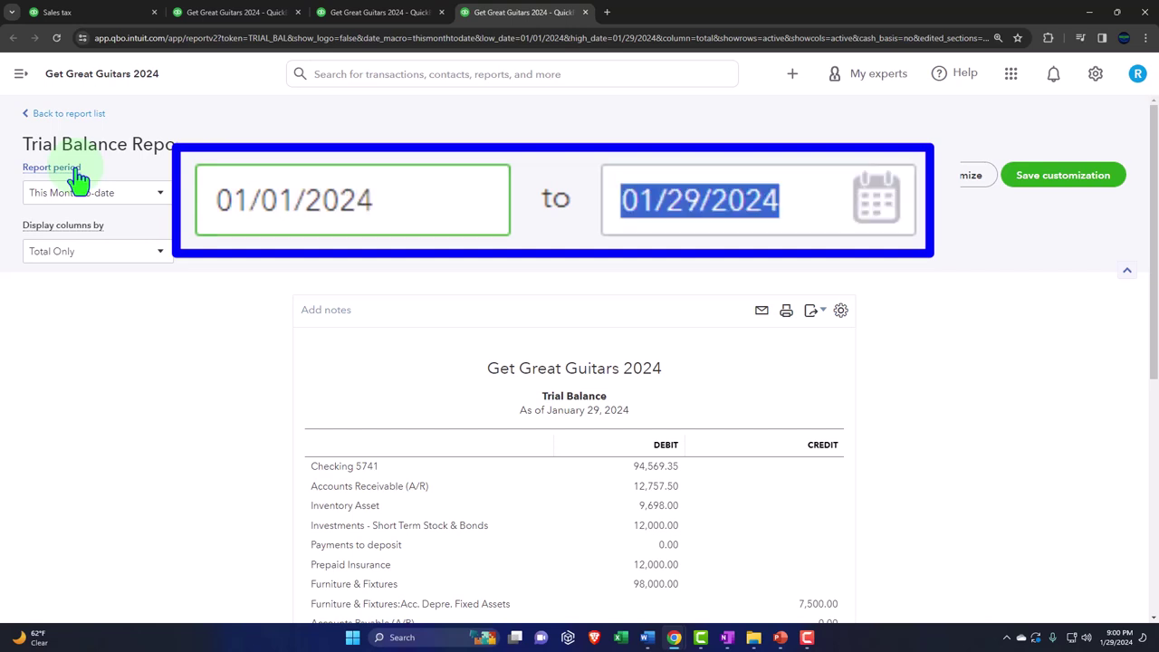
type("02282024")
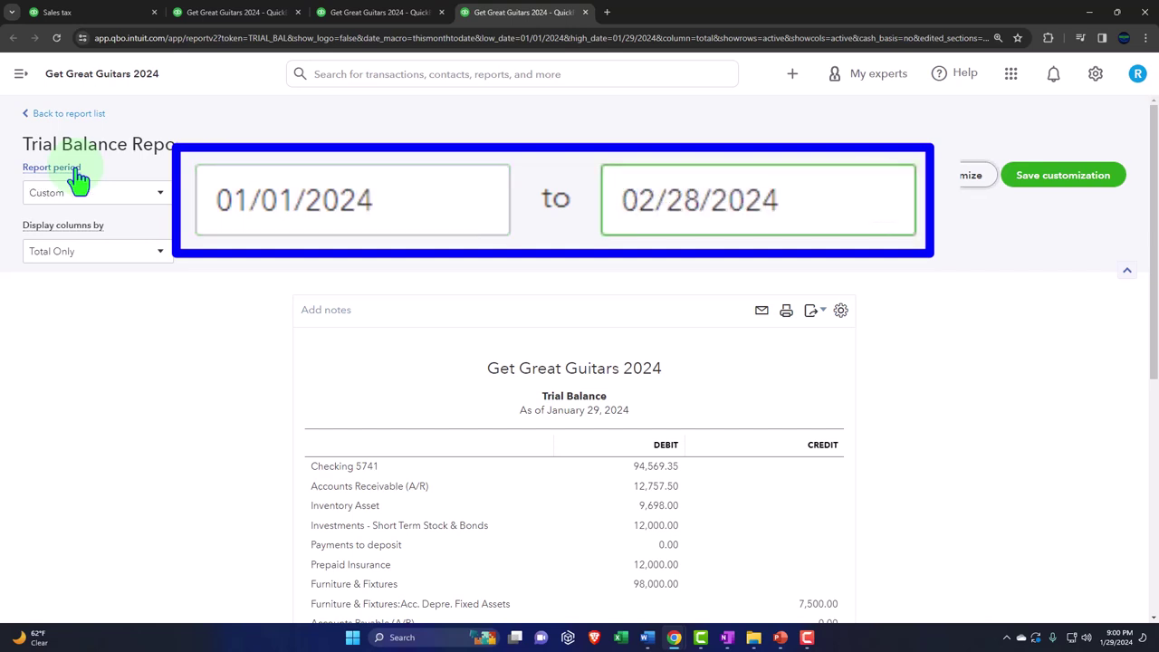
left_click(153, 252)
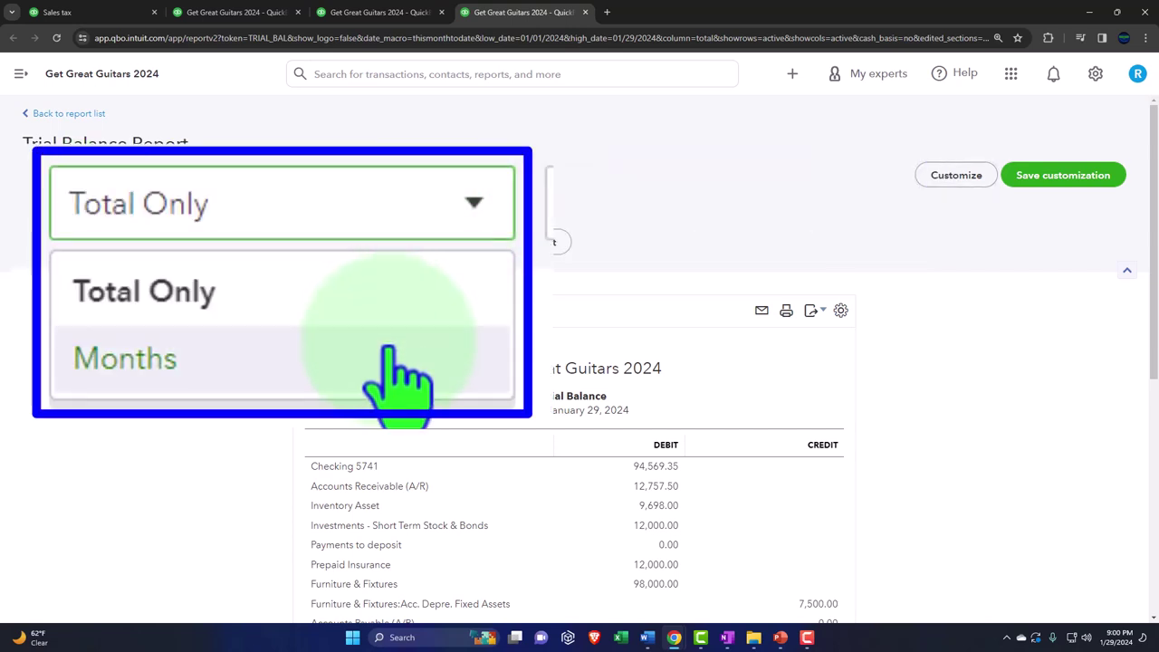
left_click(127, 295)
left_click(535, 259)
scroll(537, 258, "down", 2)
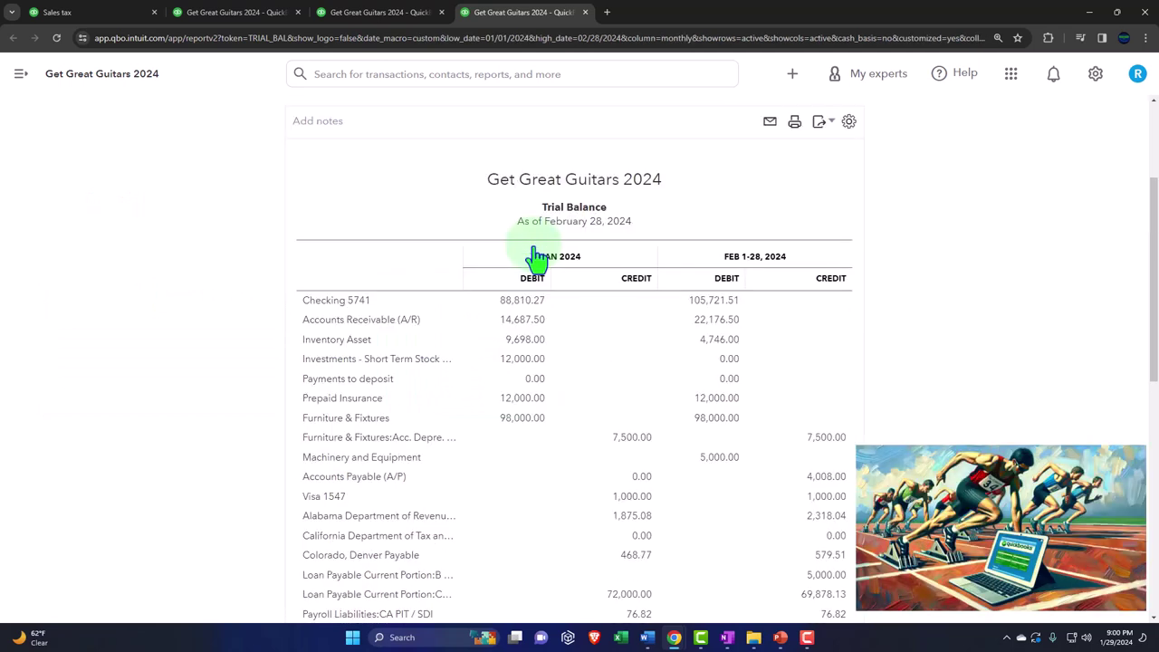
left_click(409, 13)
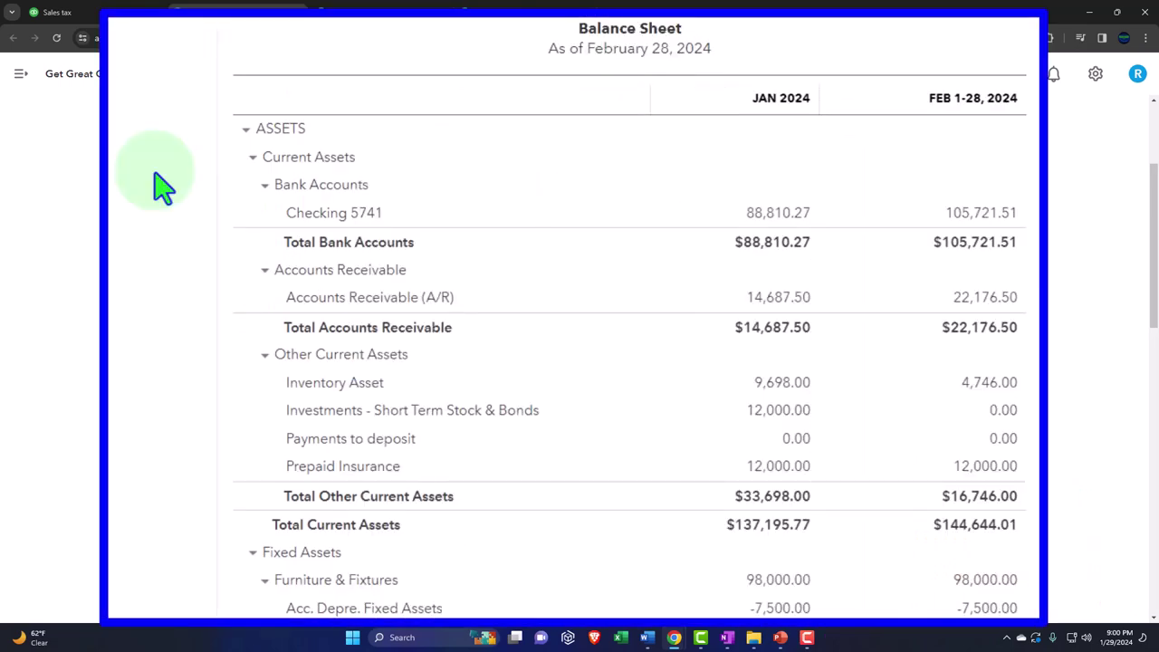
key("ctrl+plus")
key("ctrl+plus")
key("ctrl+plus")
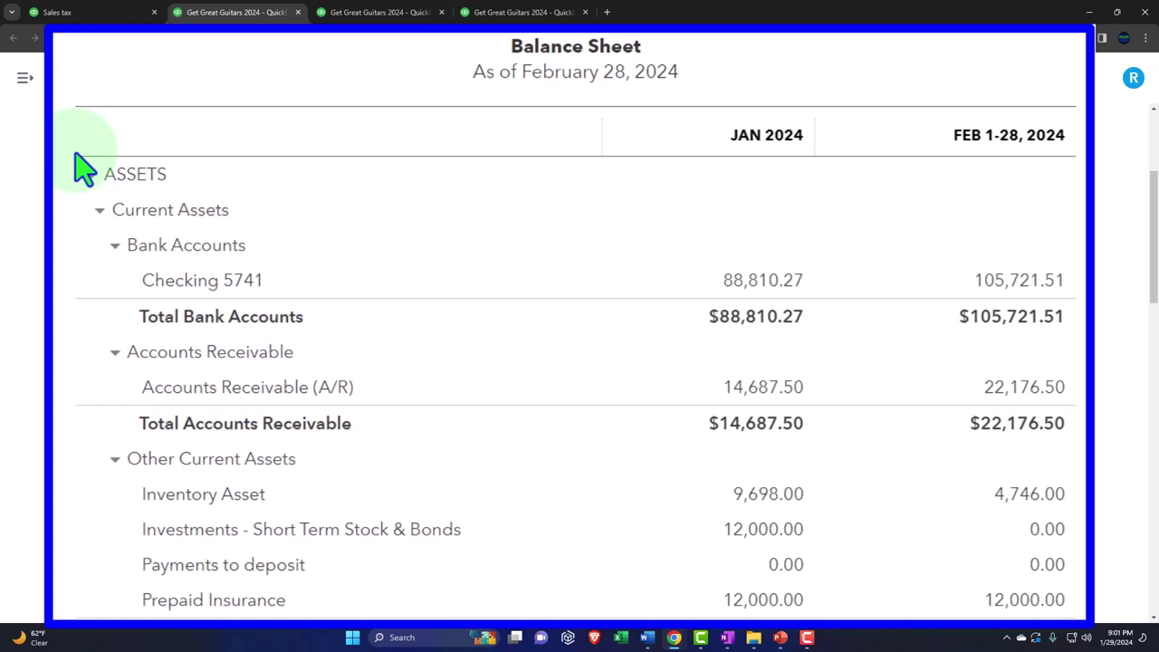
scroll(84, 168, "down", 1)
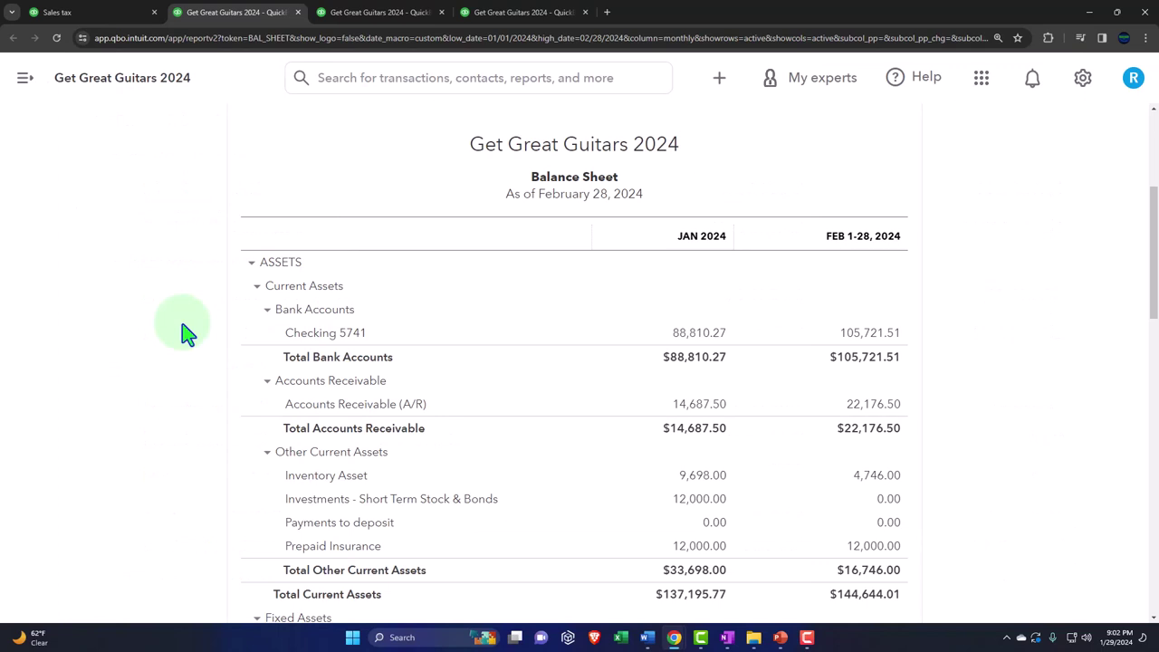
scroll(186, 333, "down", 1)
scroll(185, 333, "down", 2)
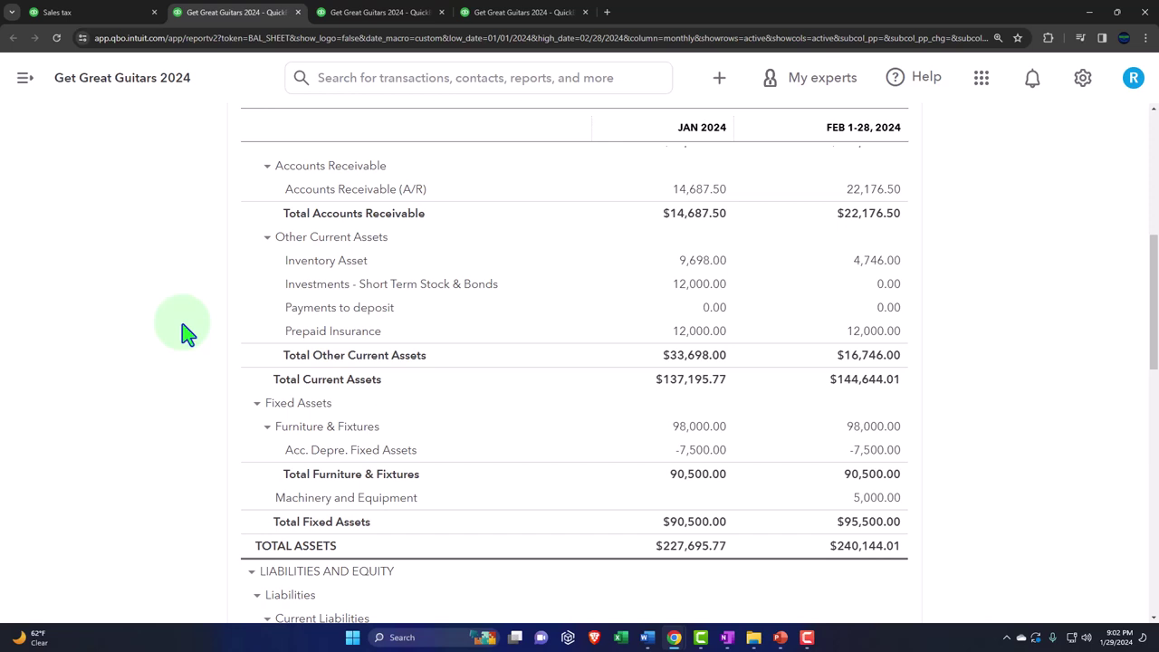
scroll(185, 334, "down", 1)
scroll(186, 333, "down", 1)
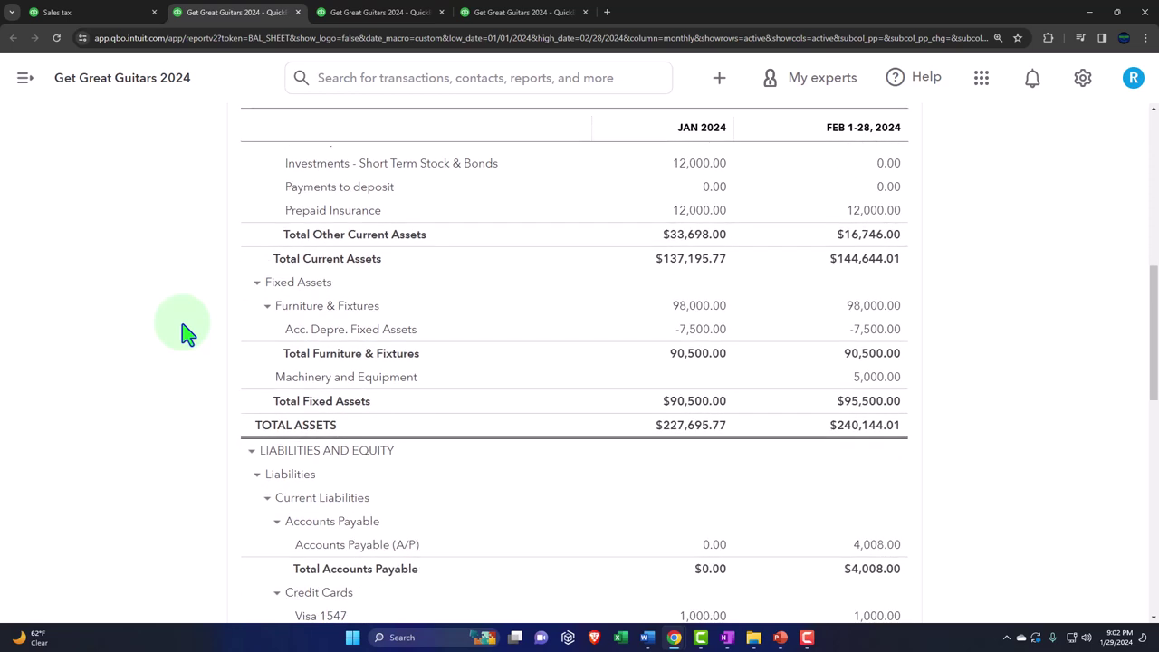
scroll(186, 334, "down", 2)
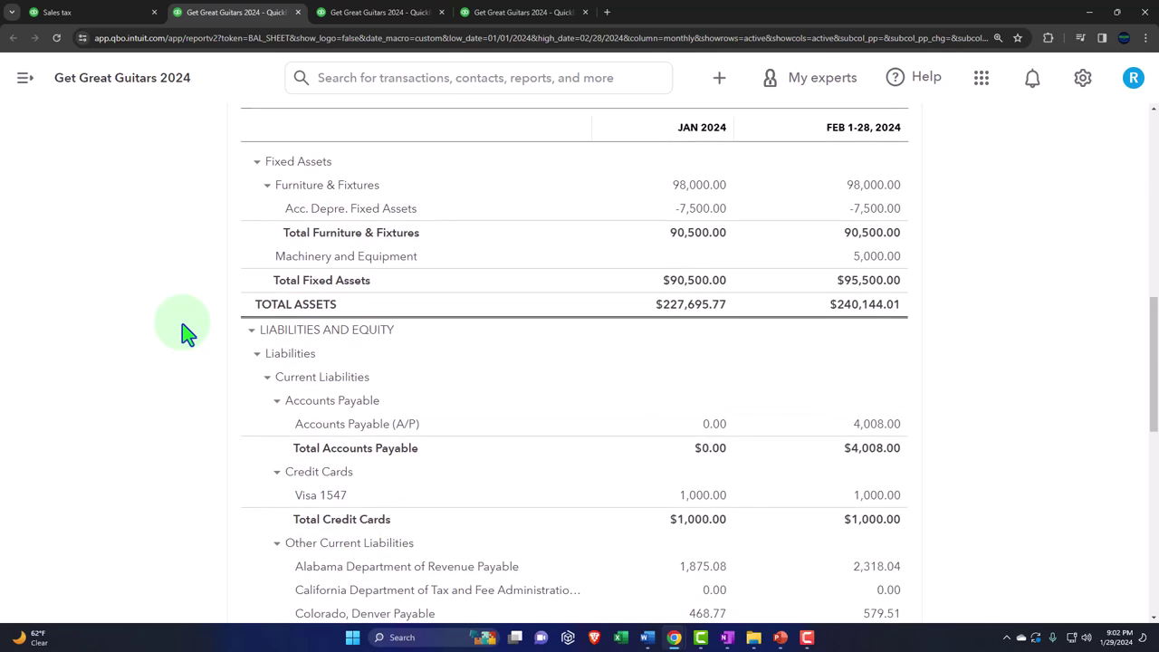
scroll(185, 333, "down", 4)
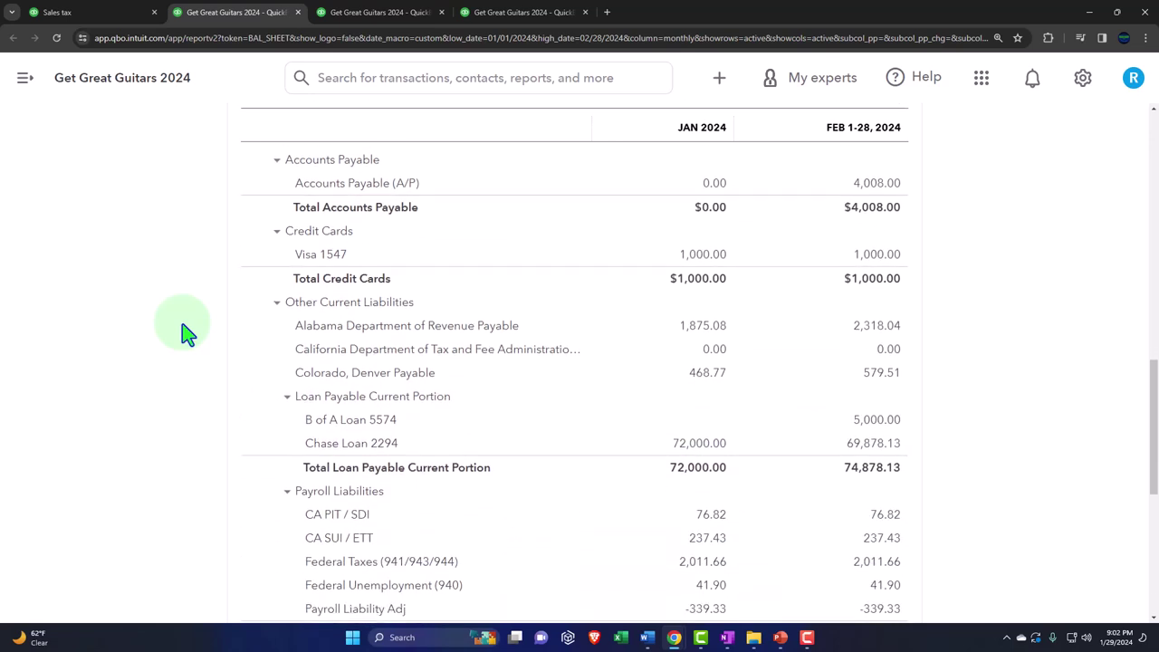
scroll(186, 333, "down", 2)
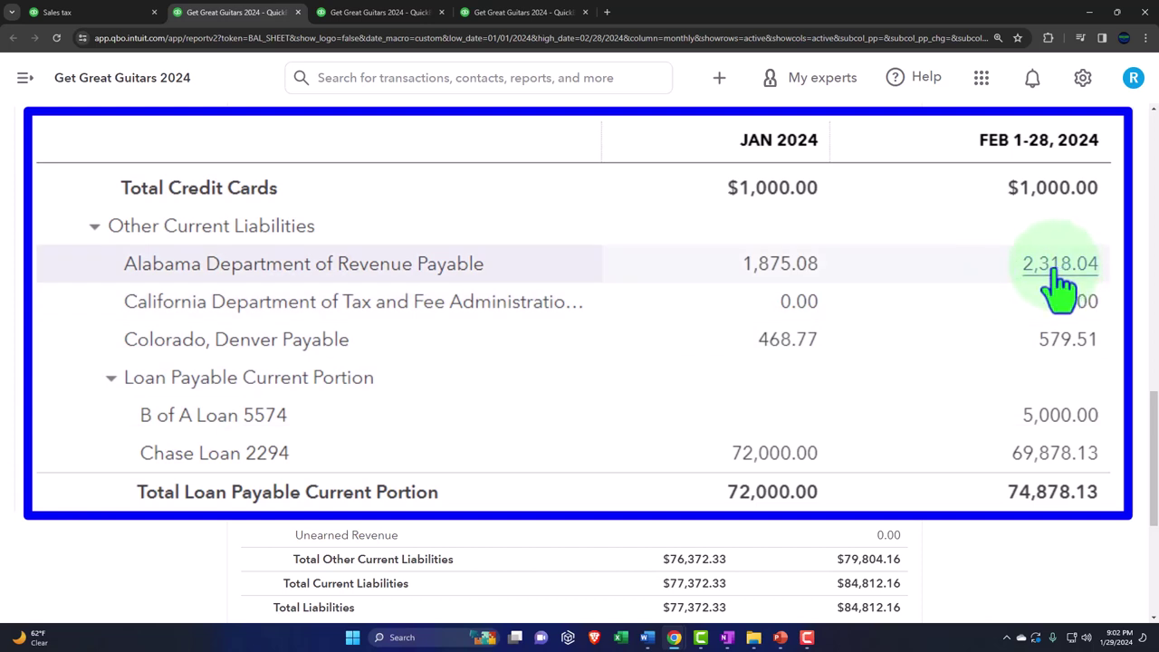
Bring up the + New menu of transaction types.
left_click(722, 83)
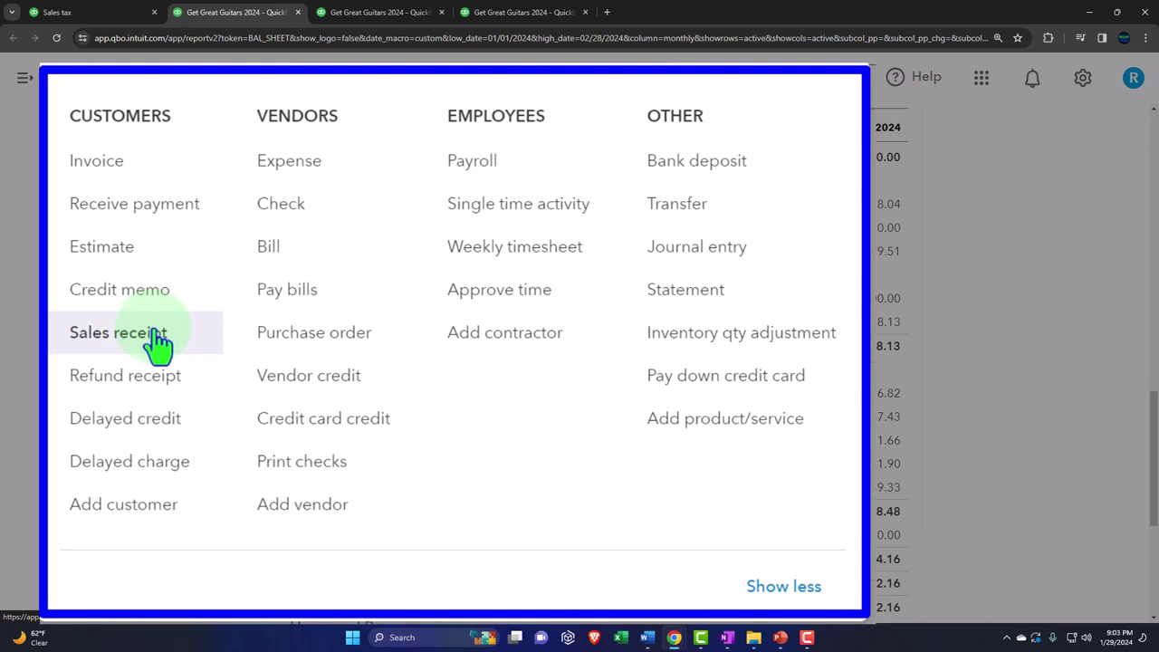
Dismiss the + New menu to return to the Balance Sheet.
key("Escape")
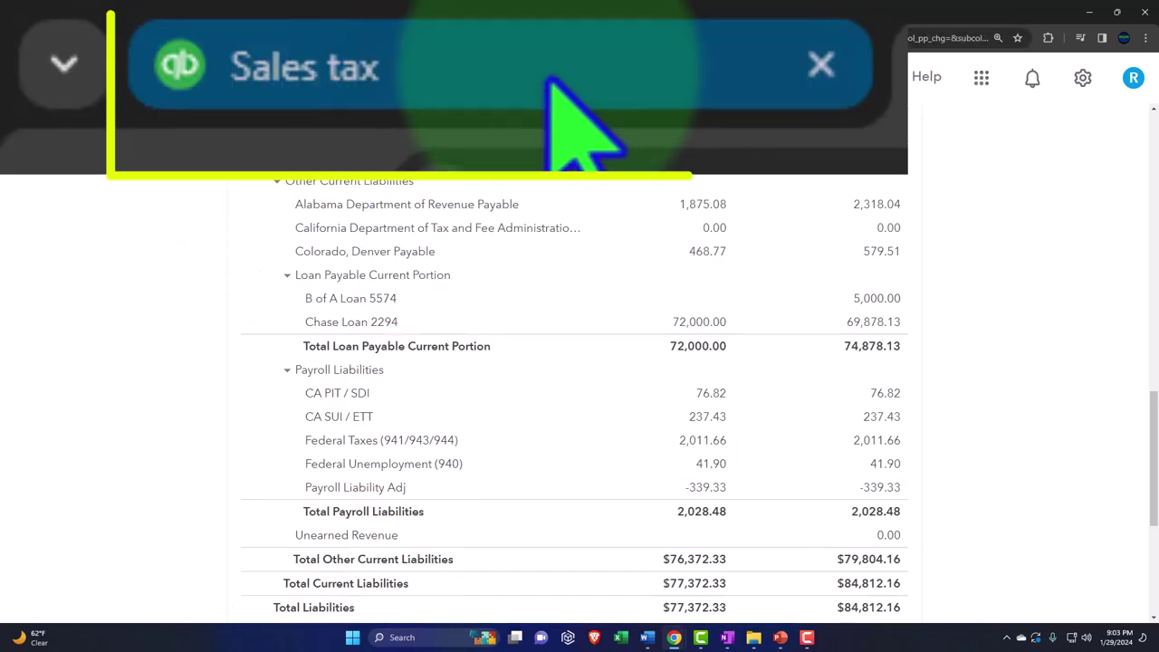
Go to the Taxes page in the other tab and zoom out to see agency balances.
left_click(104, 15)
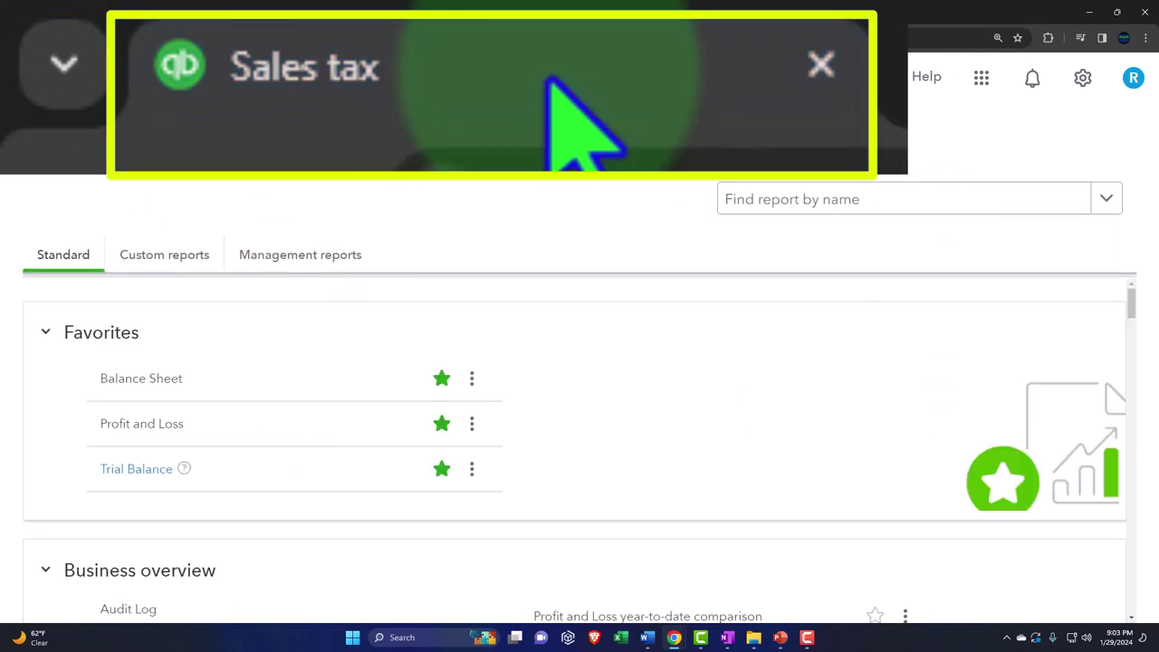
left_click(27, 84)
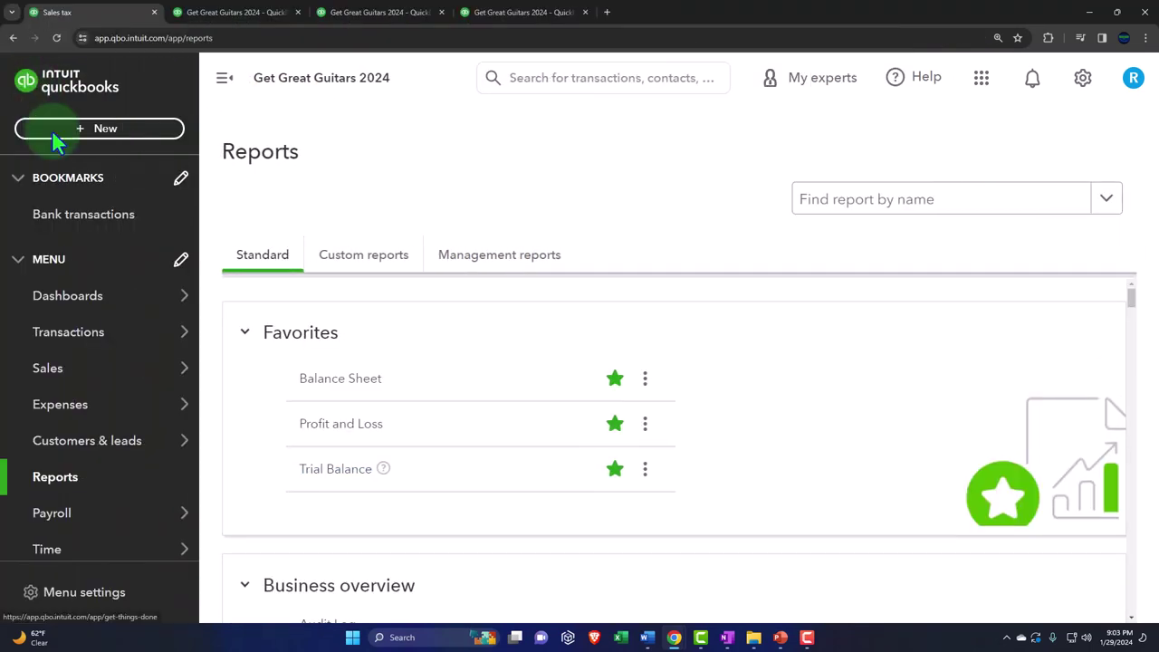
mouse_move(73, 299)
scroll(134, 81, "down", 1)
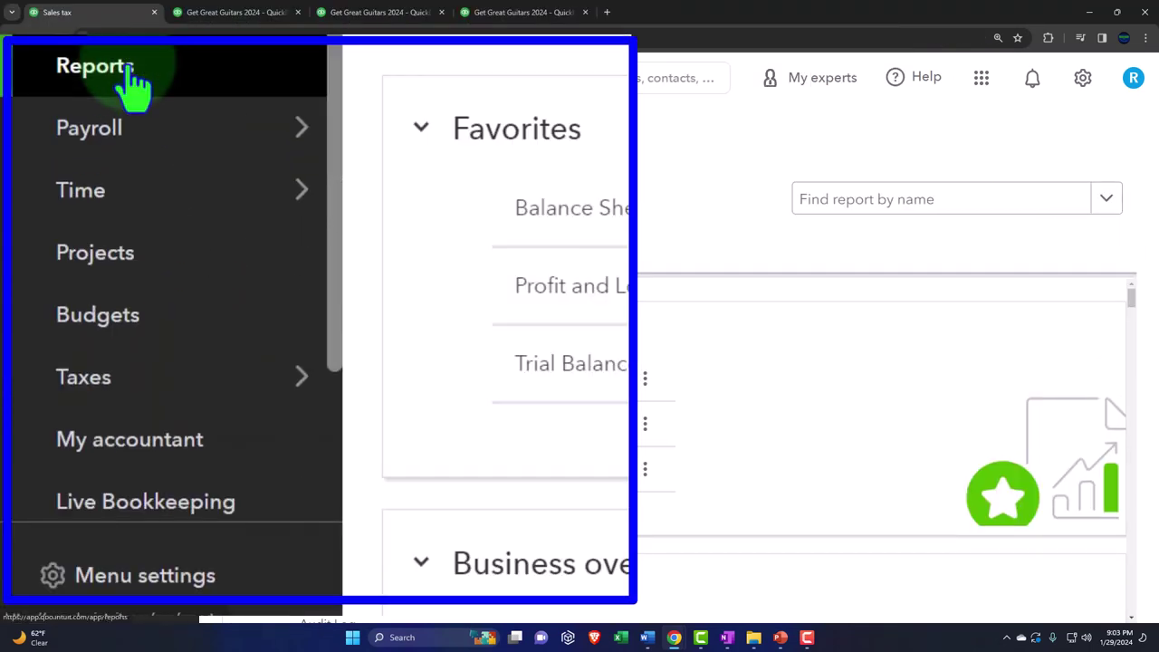
left_click(122, 398)
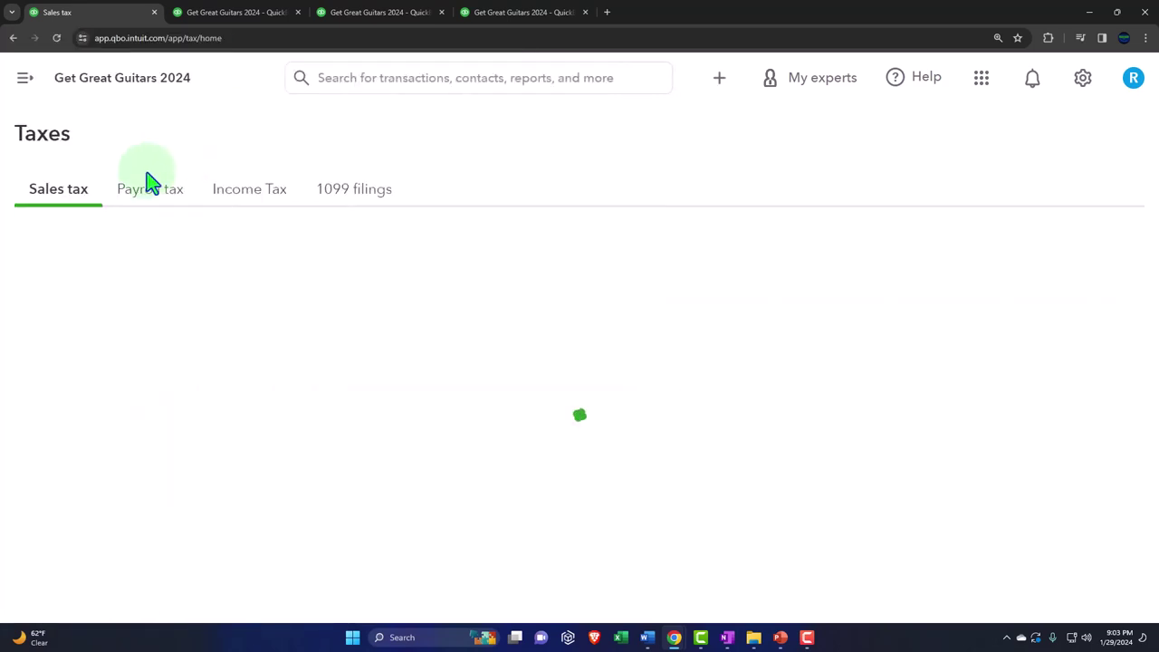
key("ctrl+minus")
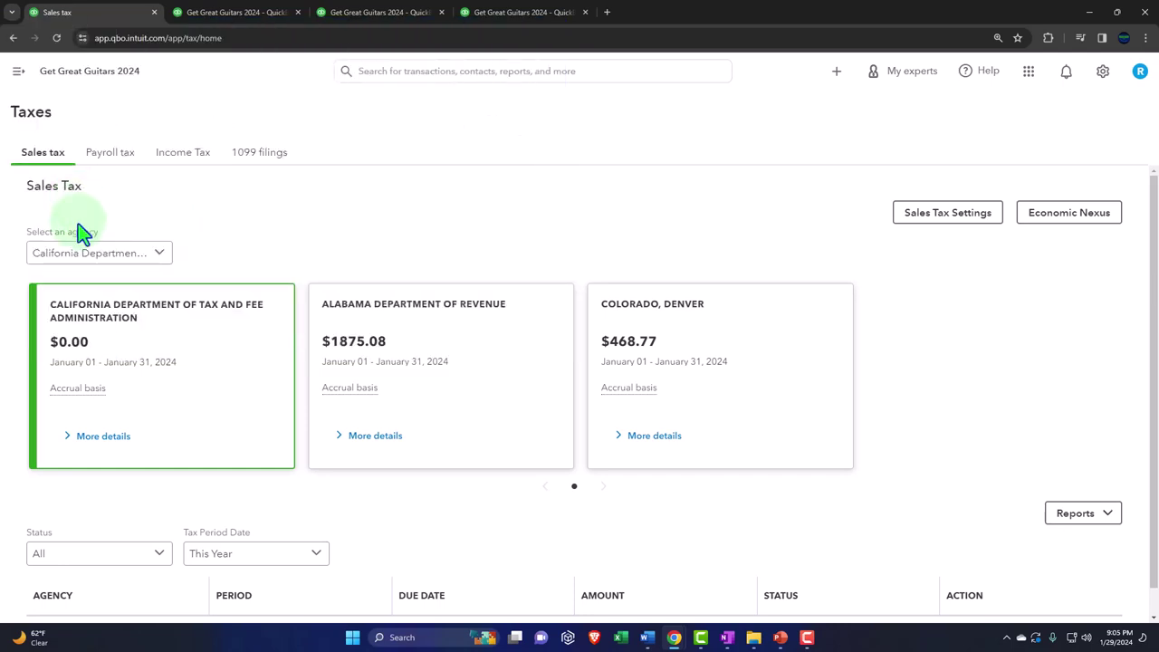
left_click(156, 256)
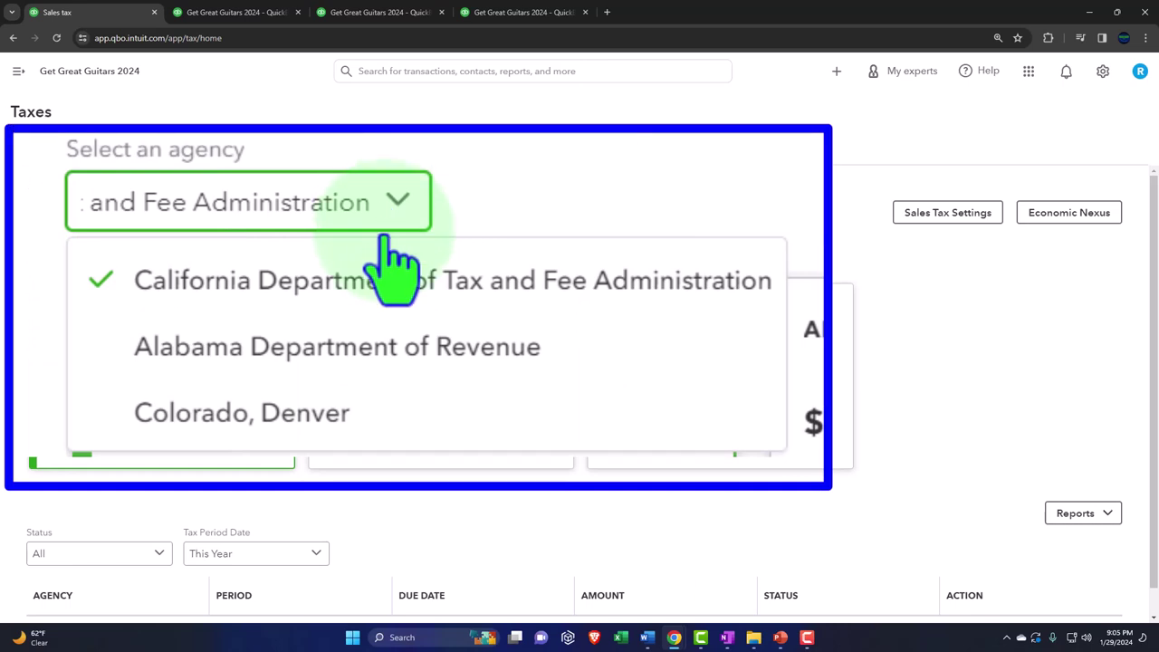
left_click(156, 256)
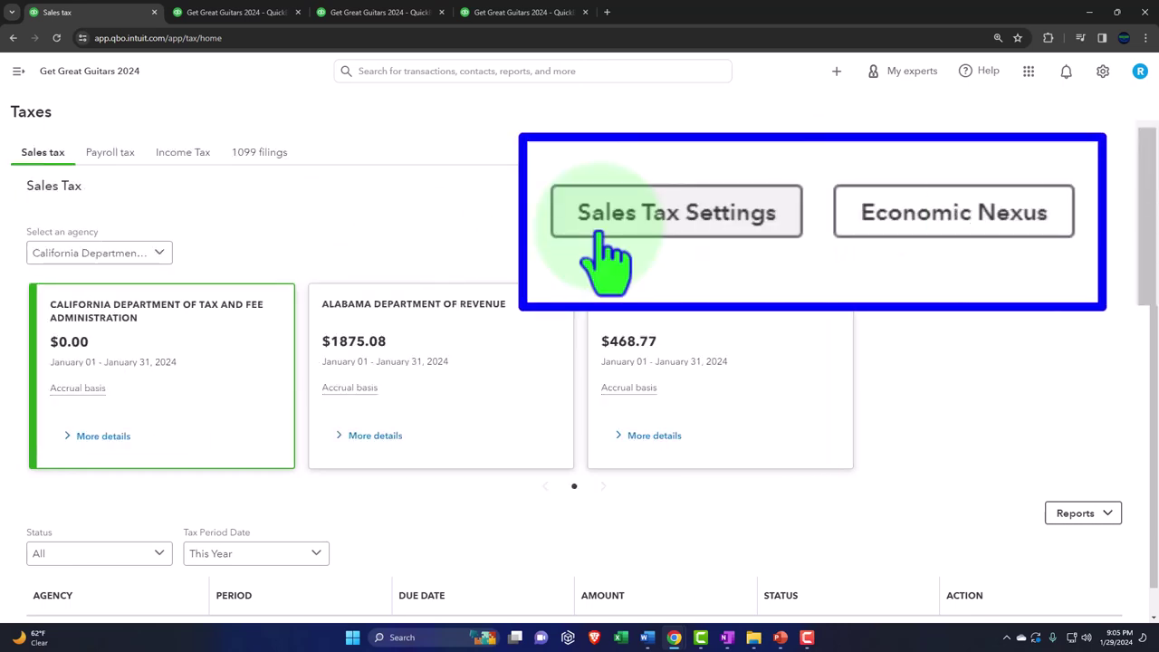
left_click(917, 224)
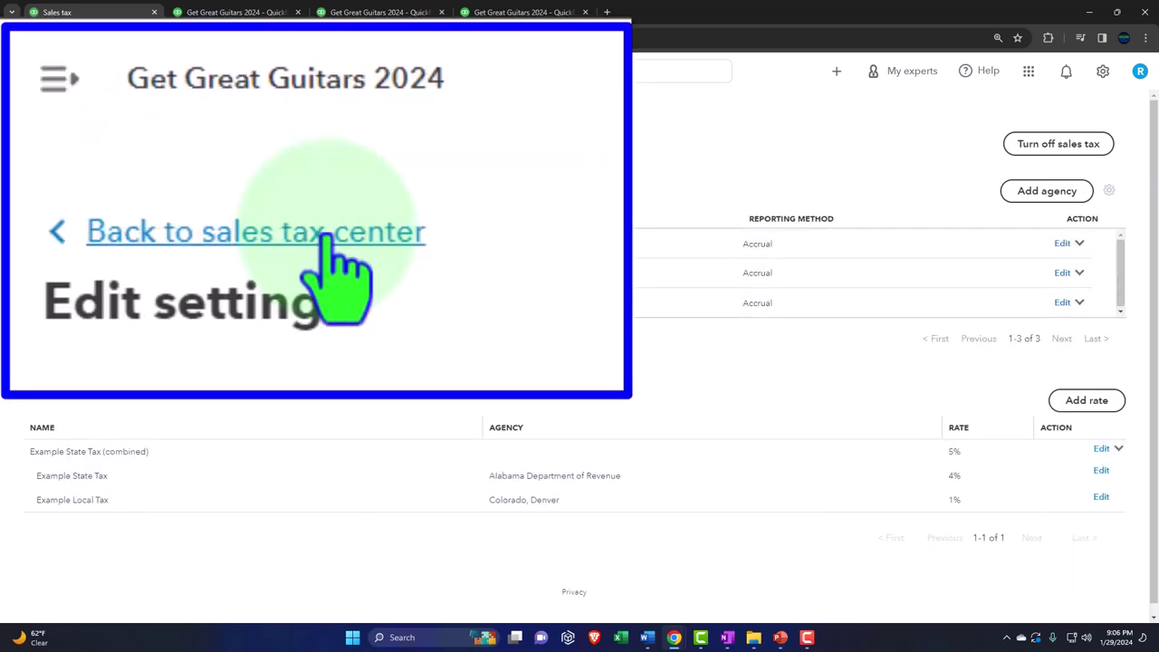
left_click(101, 119)
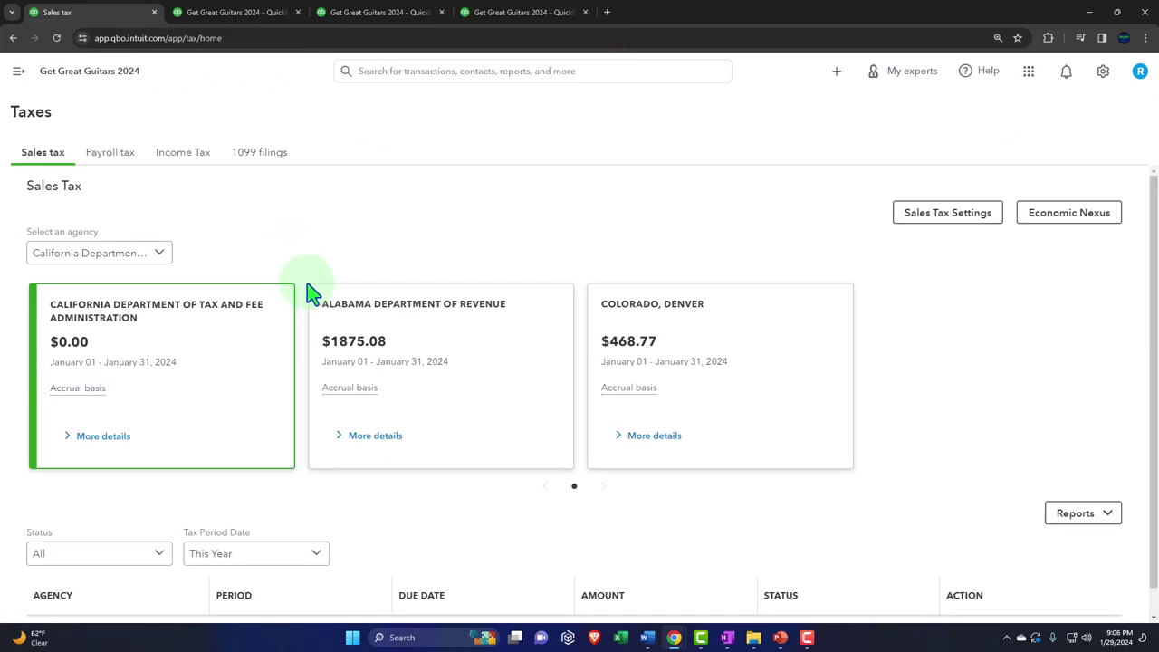
scroll(308, 292, "down", 1)
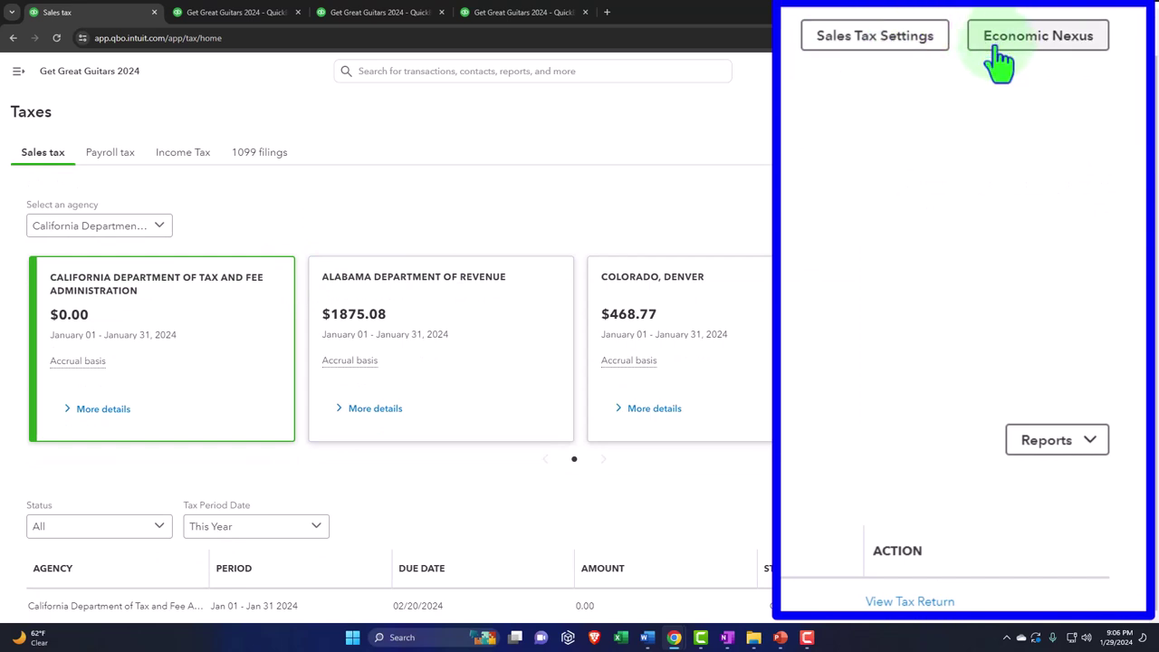
left_click(1089, 444)
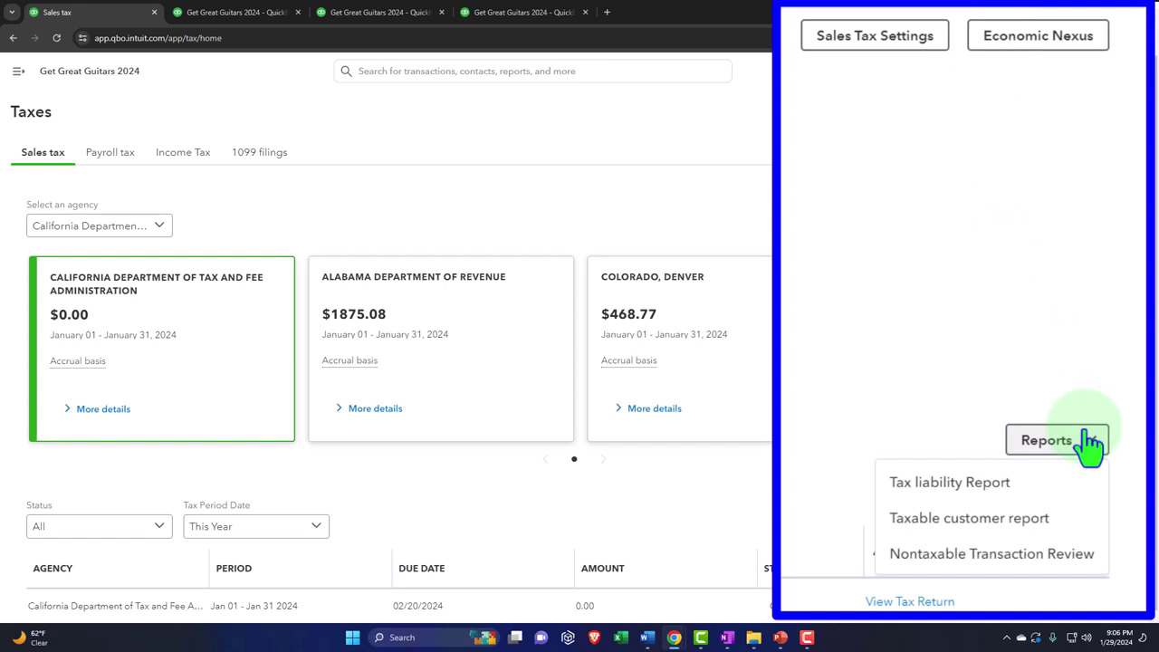
left_click(854, 497)
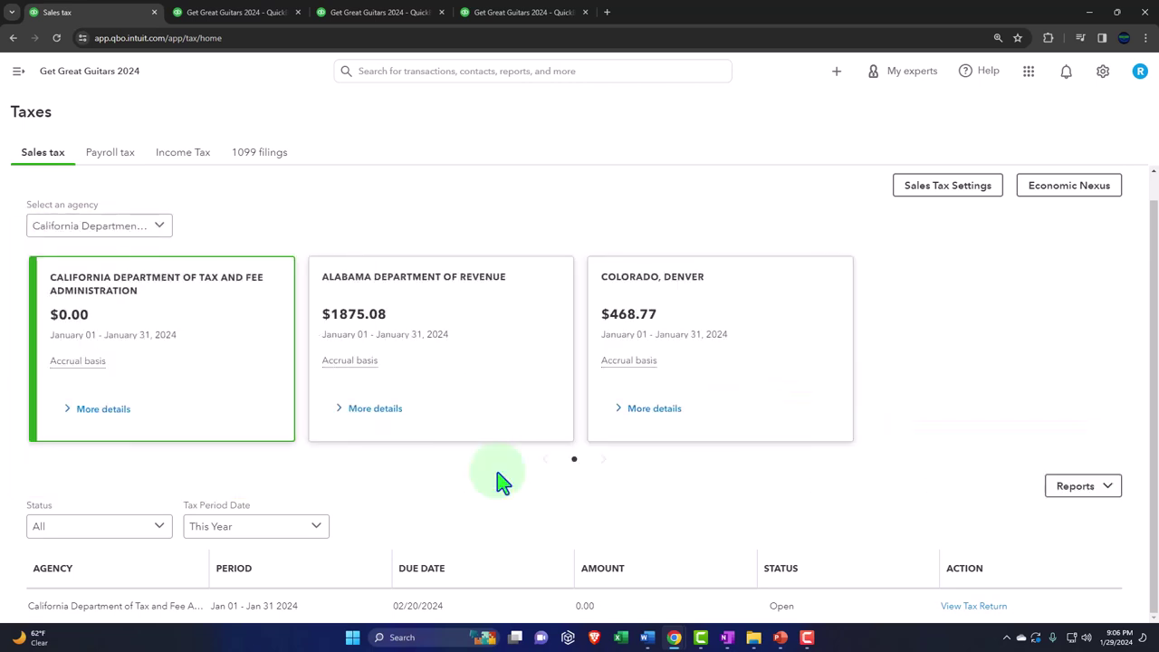
left_click(156, 530)
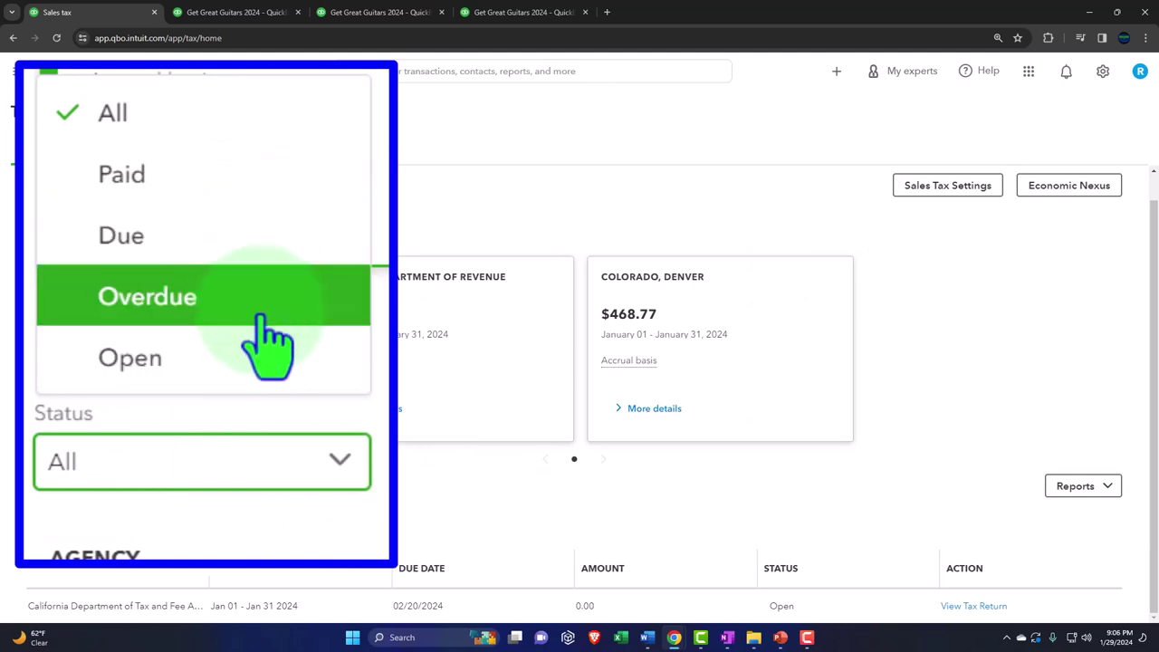
left_click(505, 536)
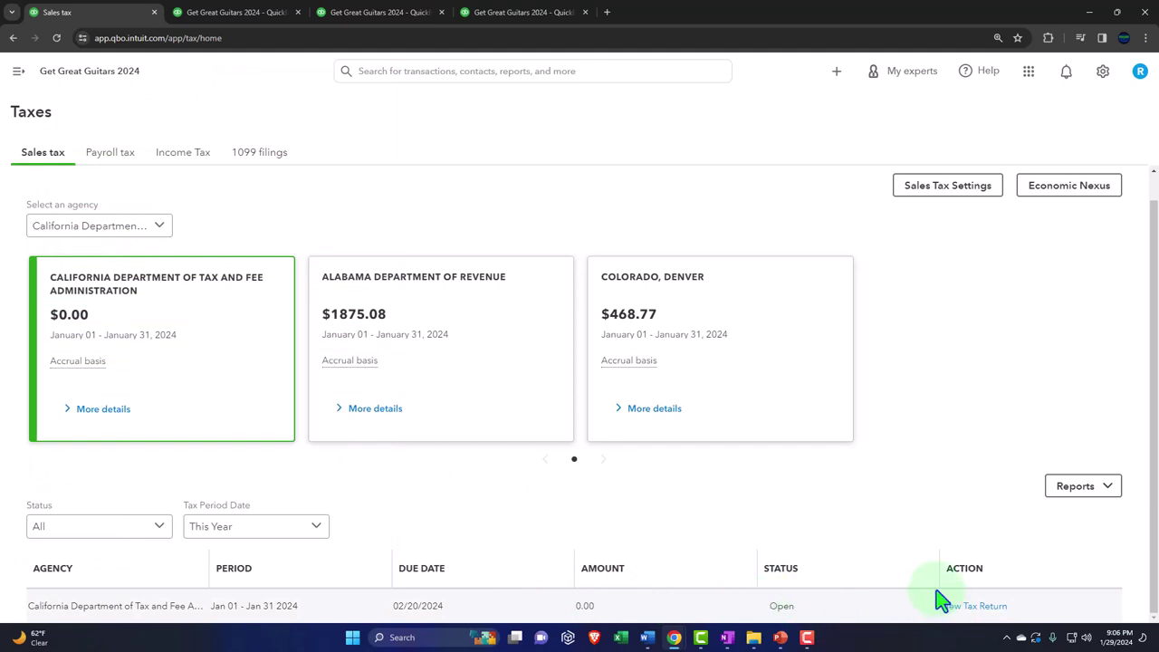
left_click(316, 528)
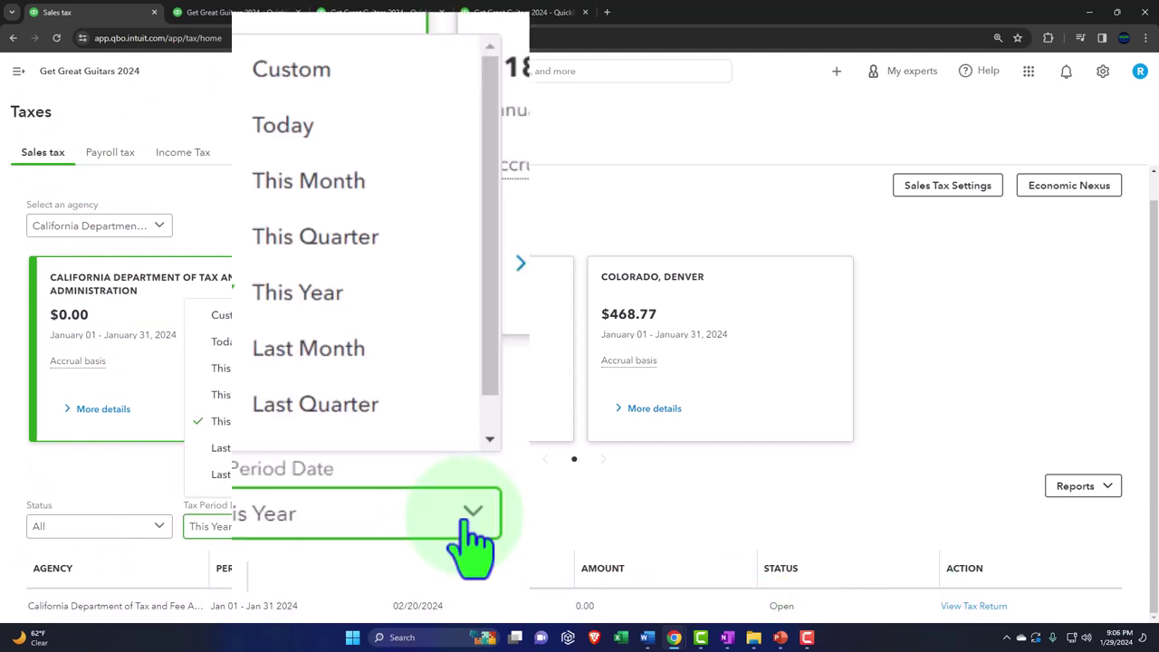
left_click(316, 528)
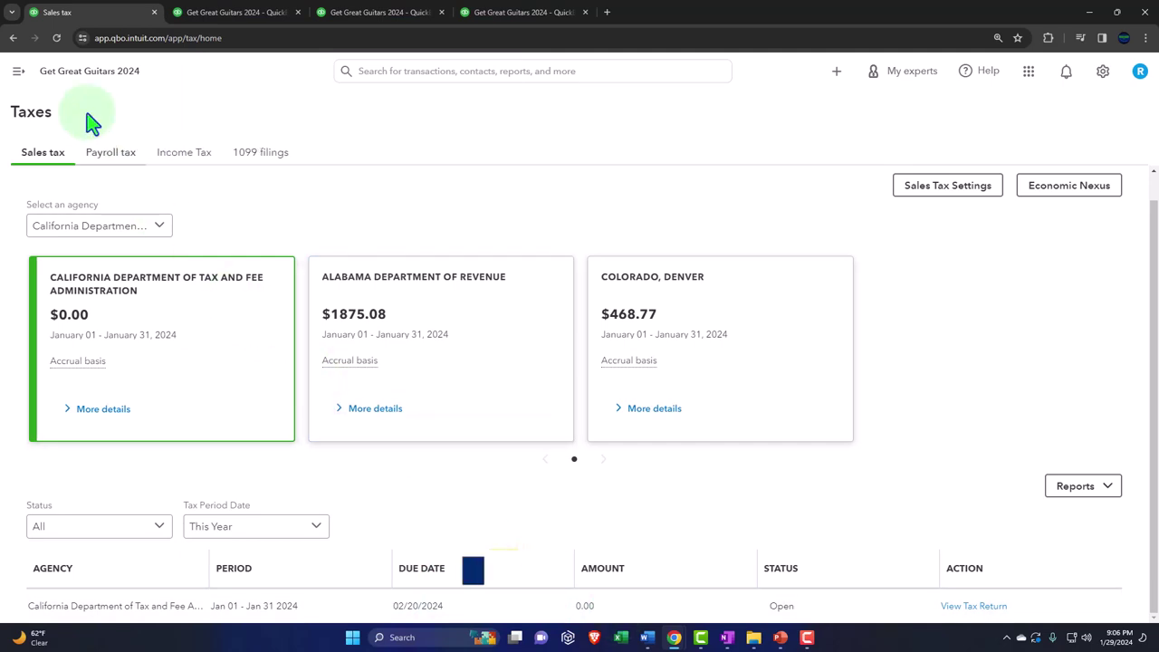
left_click(17, 71)
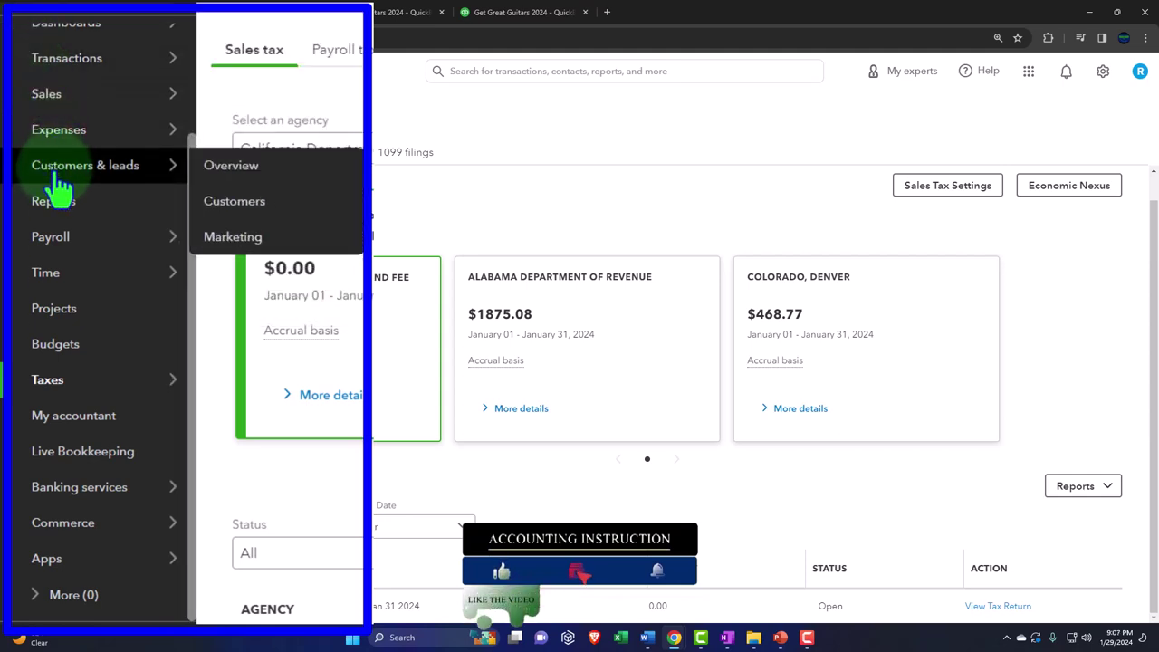
Browse the widened Products & services list, then switch to the Sales Customers list.
mouse_move(52, 136)
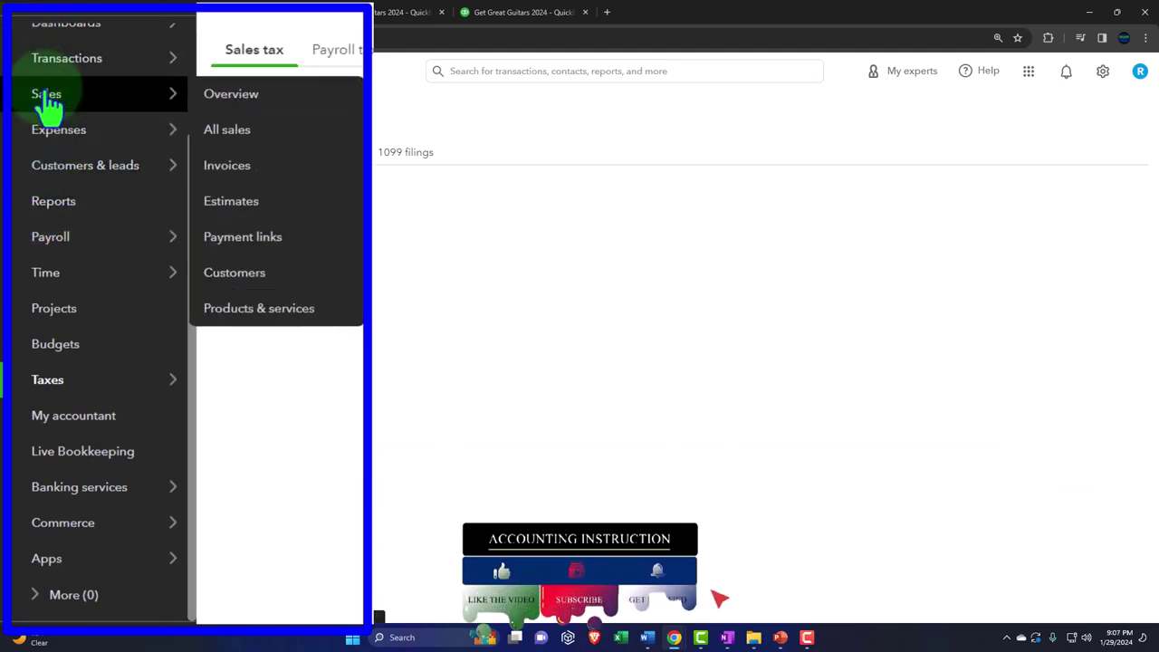
left_click(48, 99)
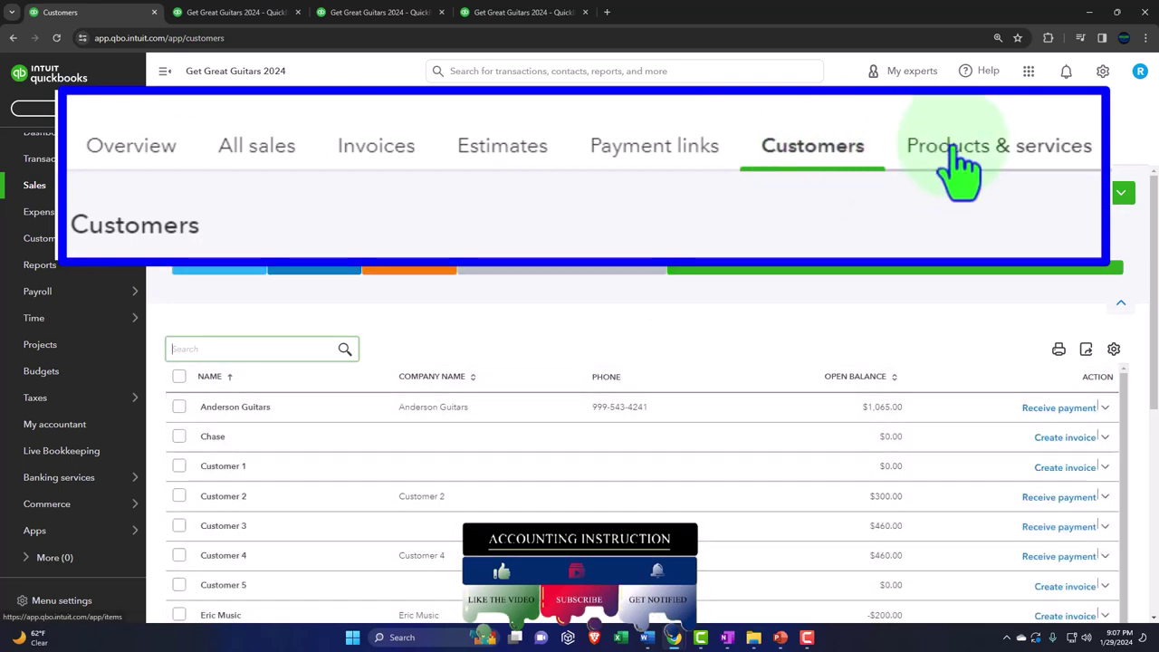
left_click(955, 150)
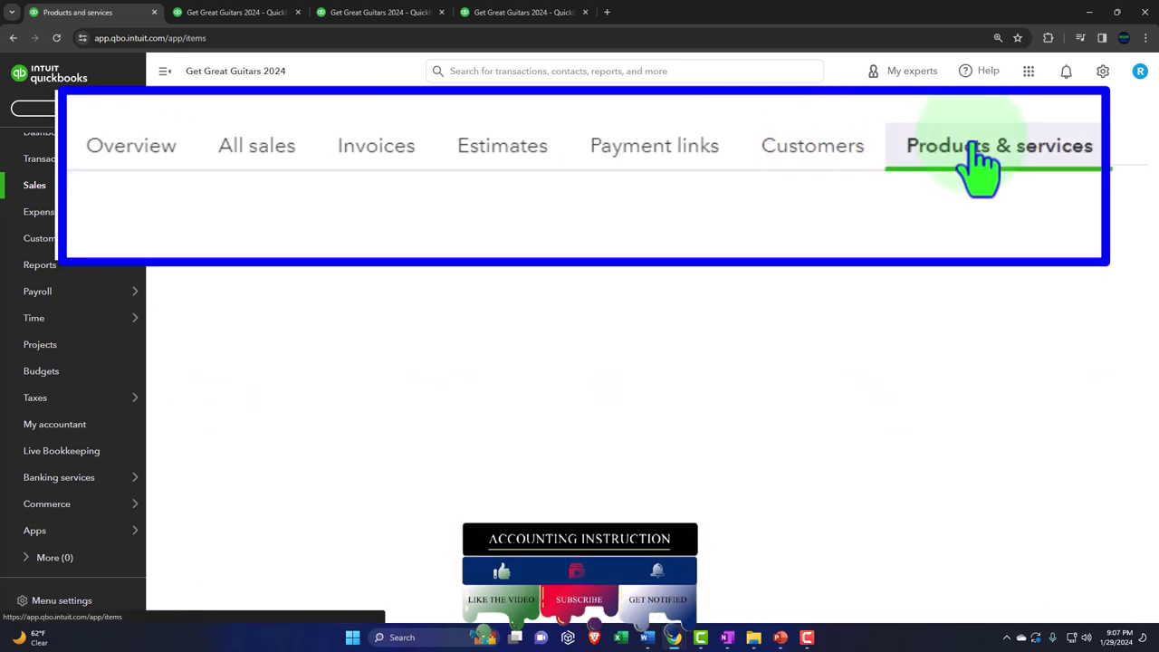
left_click(164, 72)
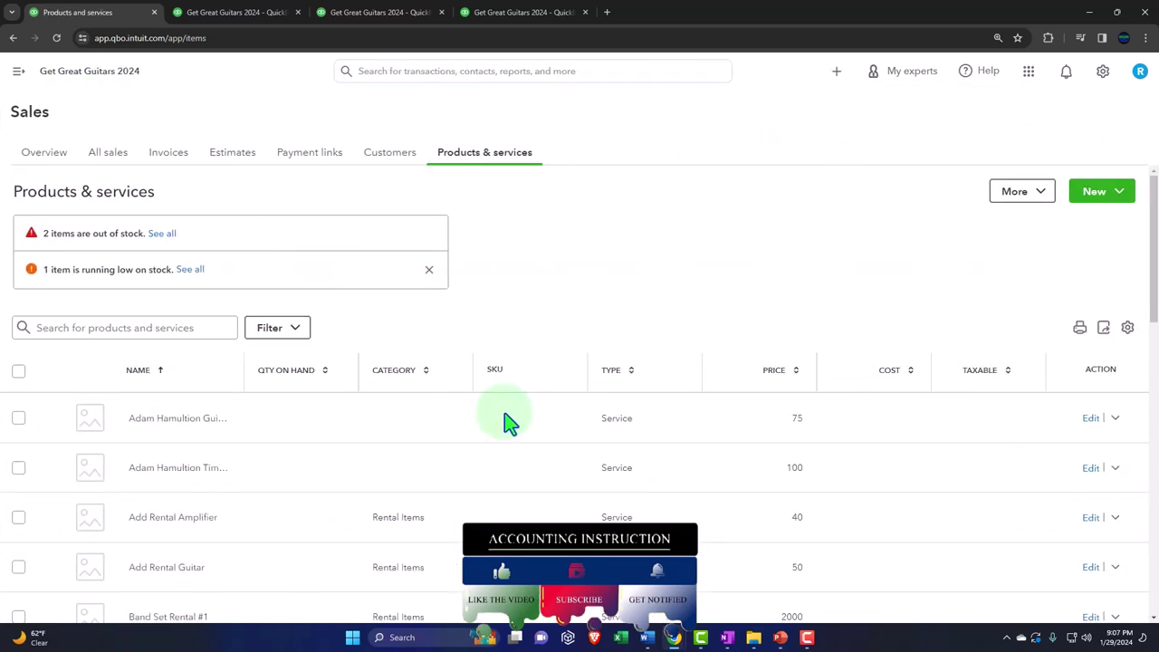
scroll(503, 427, "down", 2)
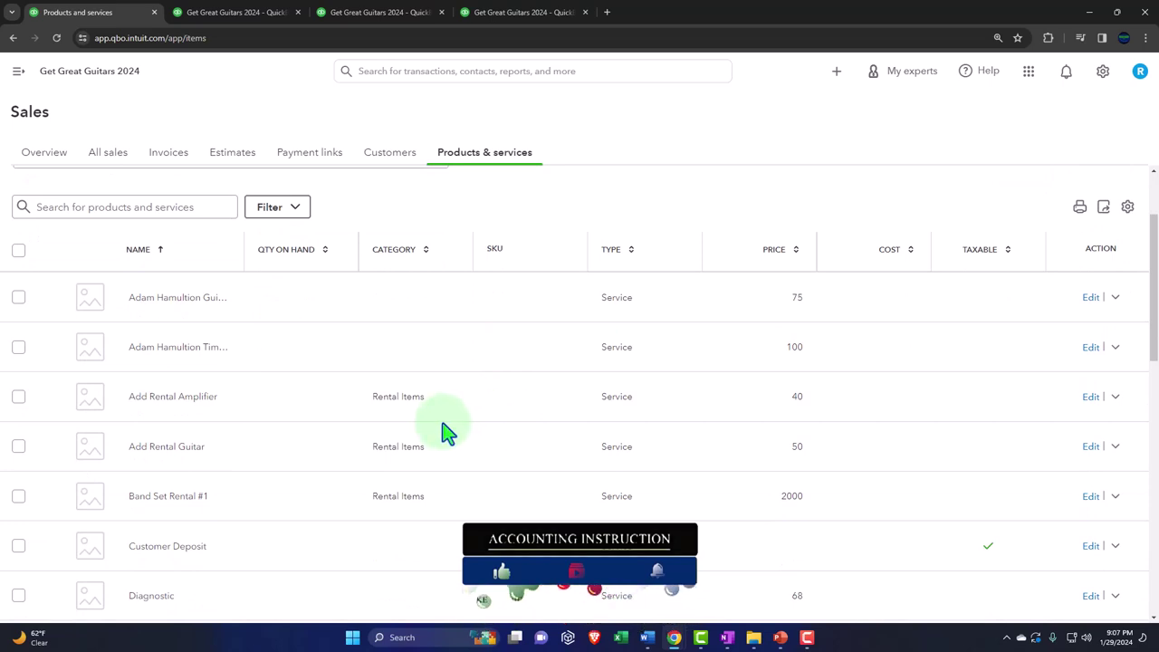
scroll(445, 435, "down", 3)
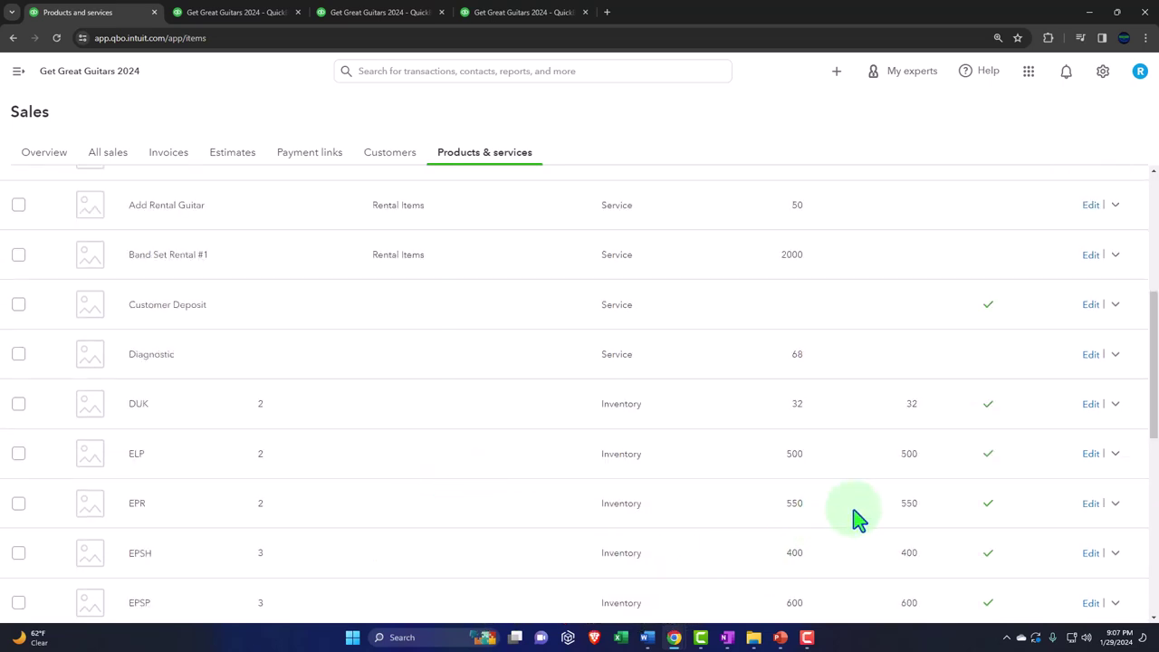
scroll(863, 355, "up", 4)
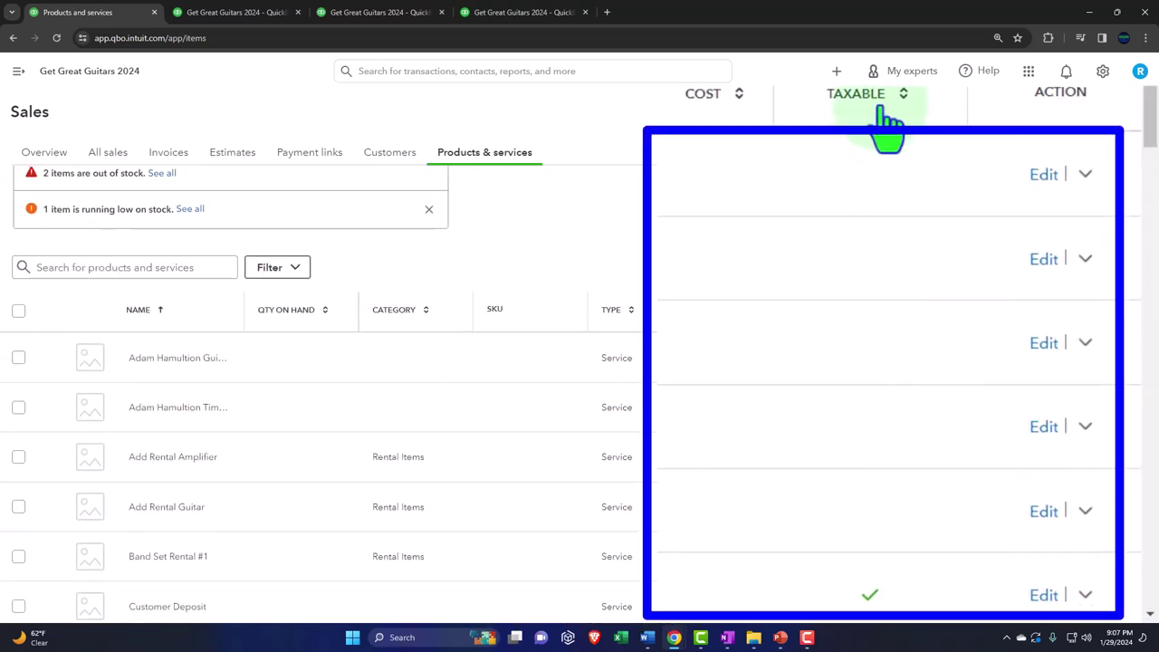
scroll(883, 272, "down", 2)
scroll(872, 311, "down", 2)
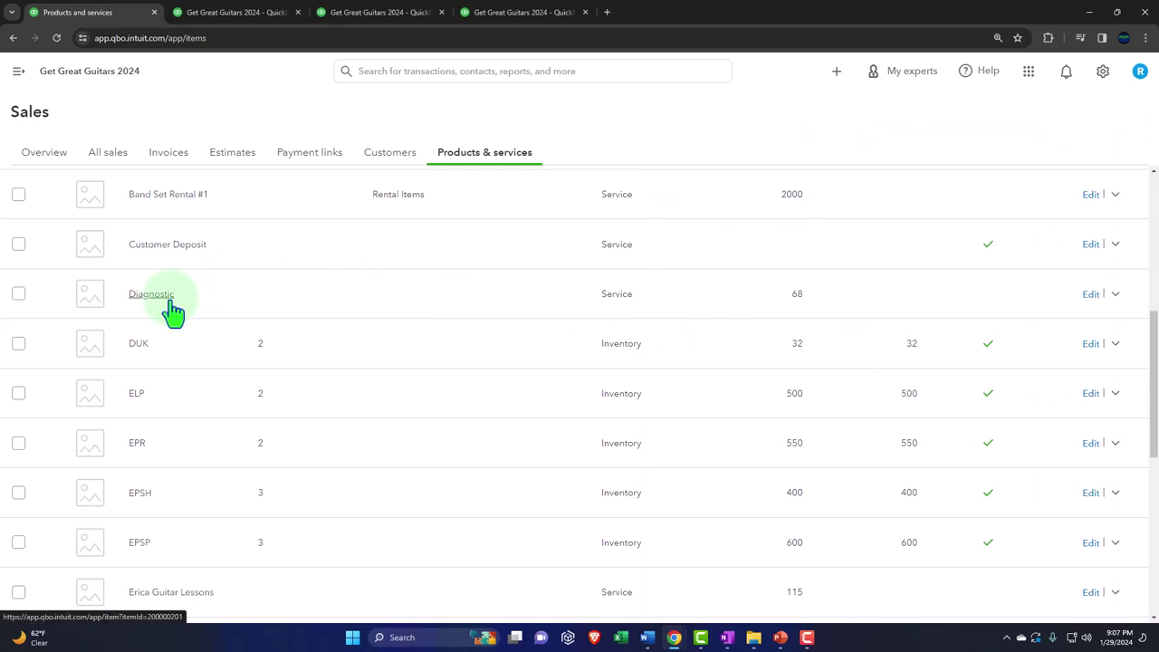
left_click(405, 170)
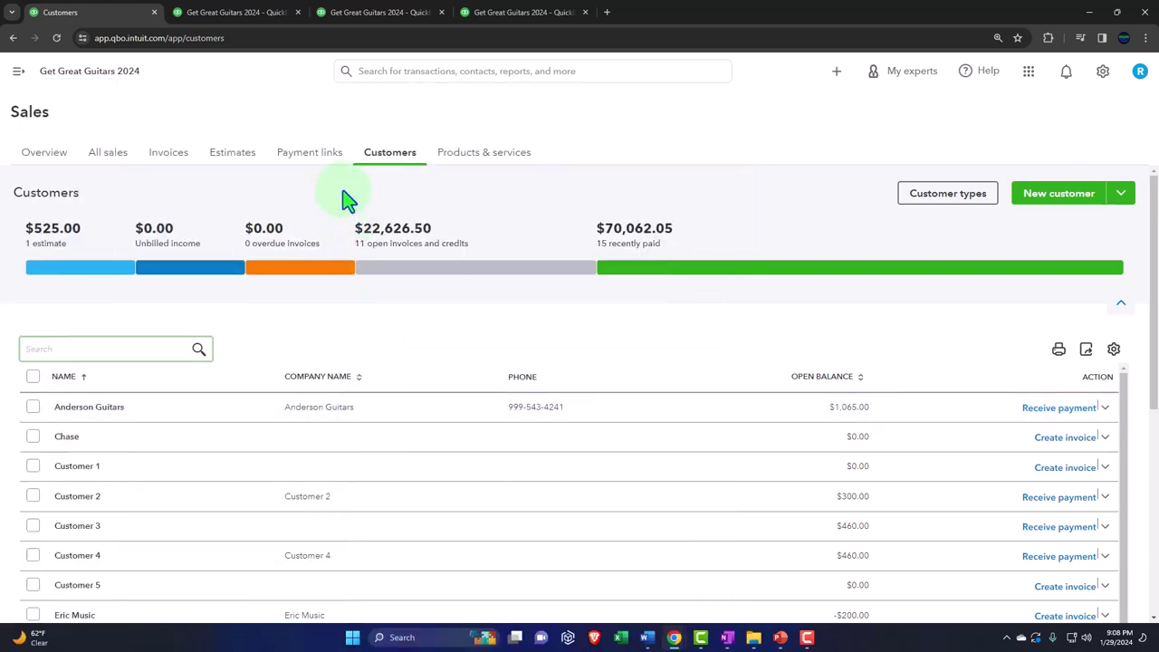
Switch to the monthly Balance Sheet tab comparing January and February 2024.
left_click(251, 18)
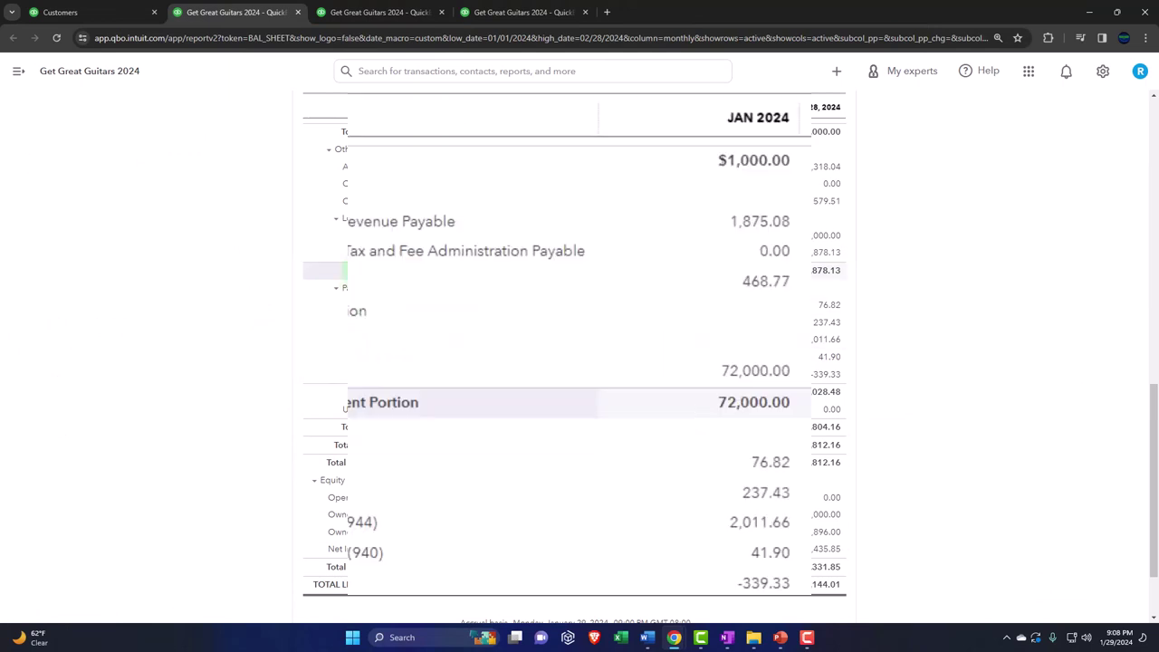
Drill into Alabama's January 1,875.08 balance and open the $138.00 invoice.
left_click(759, 228)
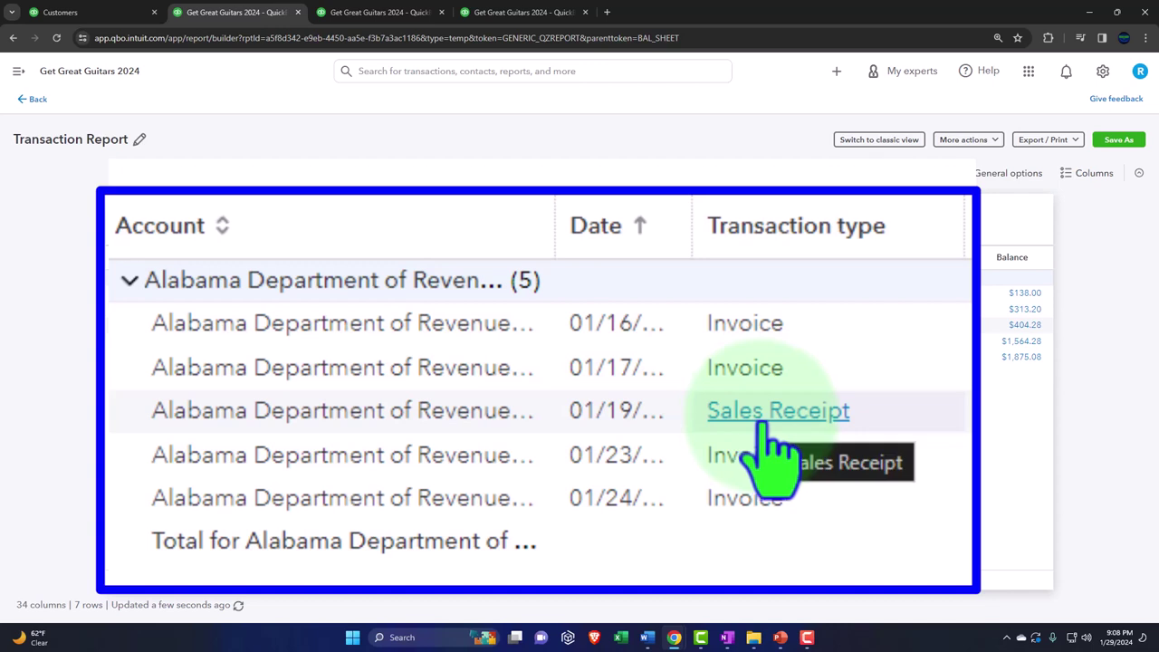
left_click(935, 295)
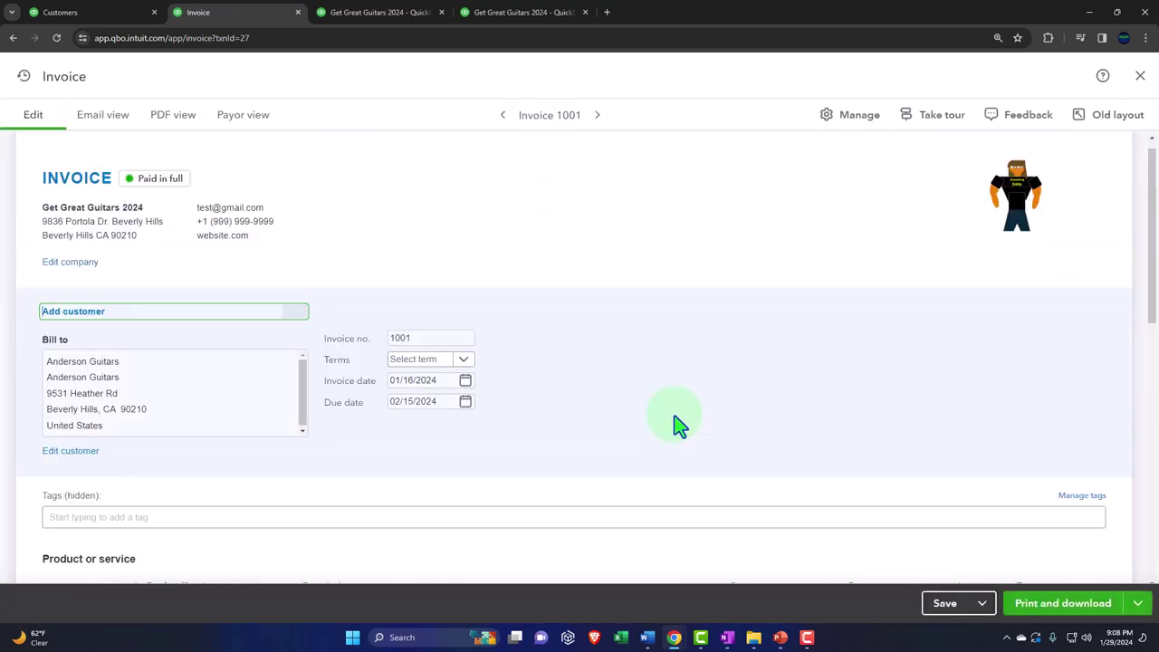
Check invoice 1001's totals, including the $172.50 sales tax, then close it to the Alabama report.
scroll(679, 425, "down", 6)
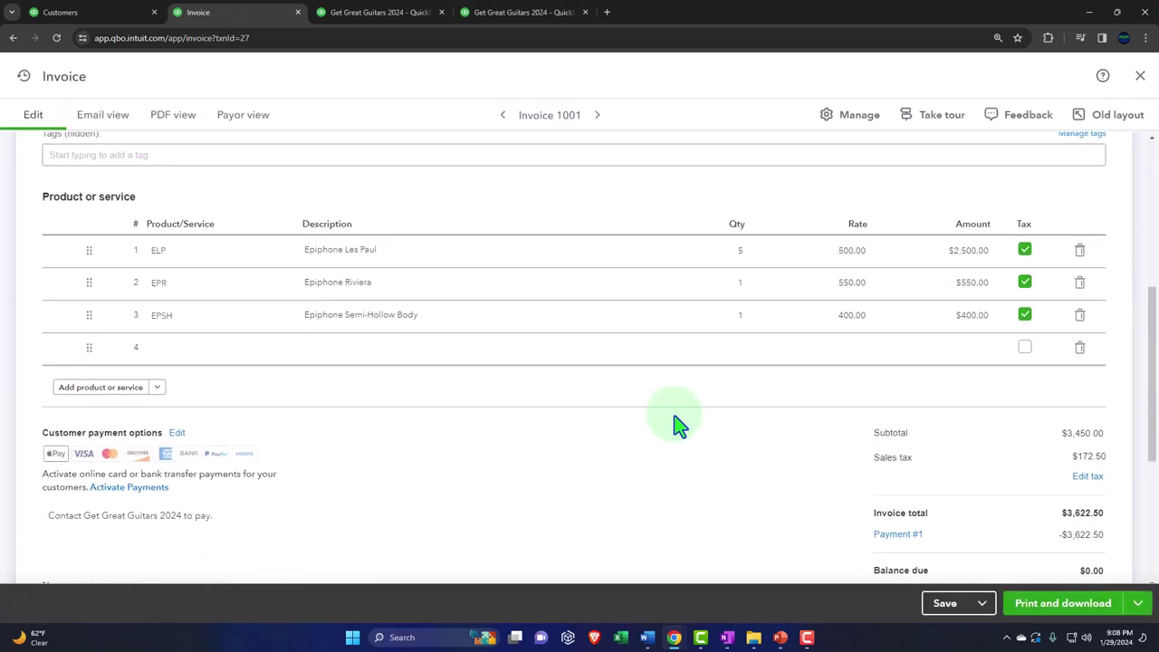
scroll(680, 426, "up", 1)
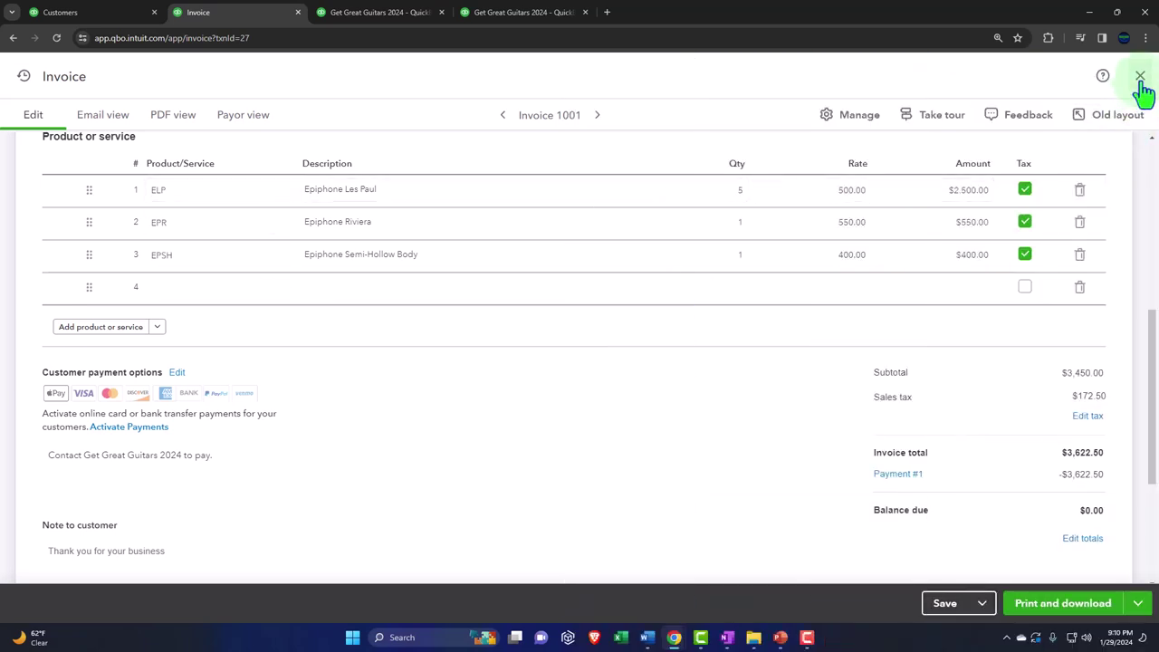
left_click(1142, 79)
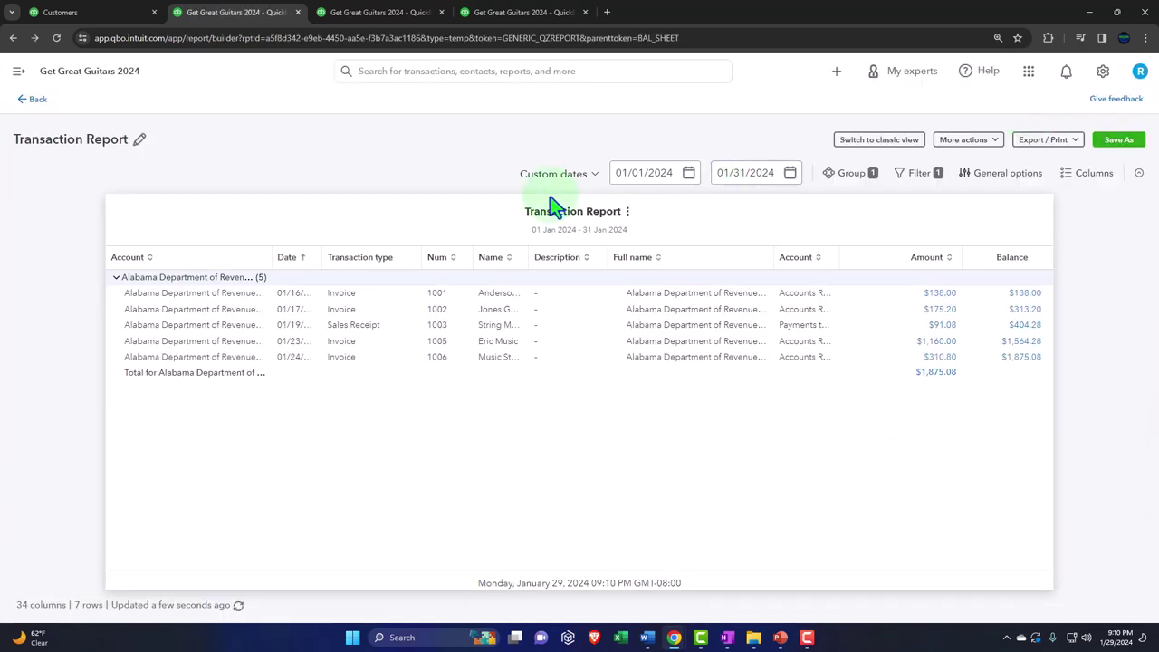
Back on the Balance Sheet, compare Alabama Department of Revenue Payable: 1,875.08 January, 2,318.04 February.
left_click(36, 104)
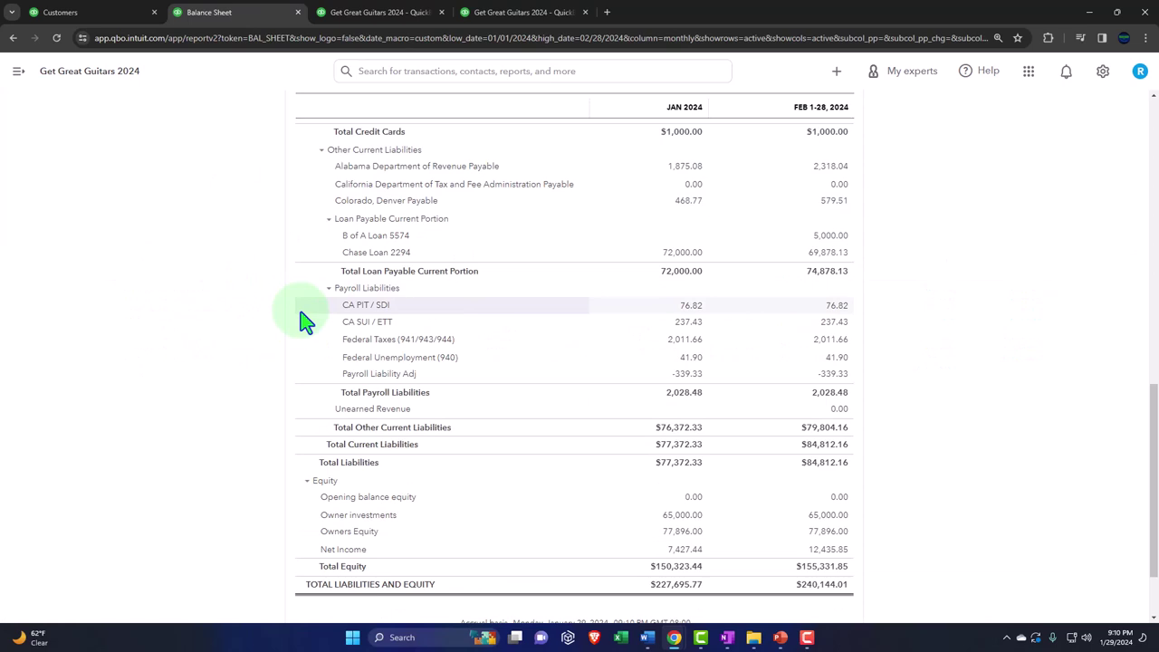
key("ctrl+plus")
key("ctrl+plus")
key("ctrl+plus")
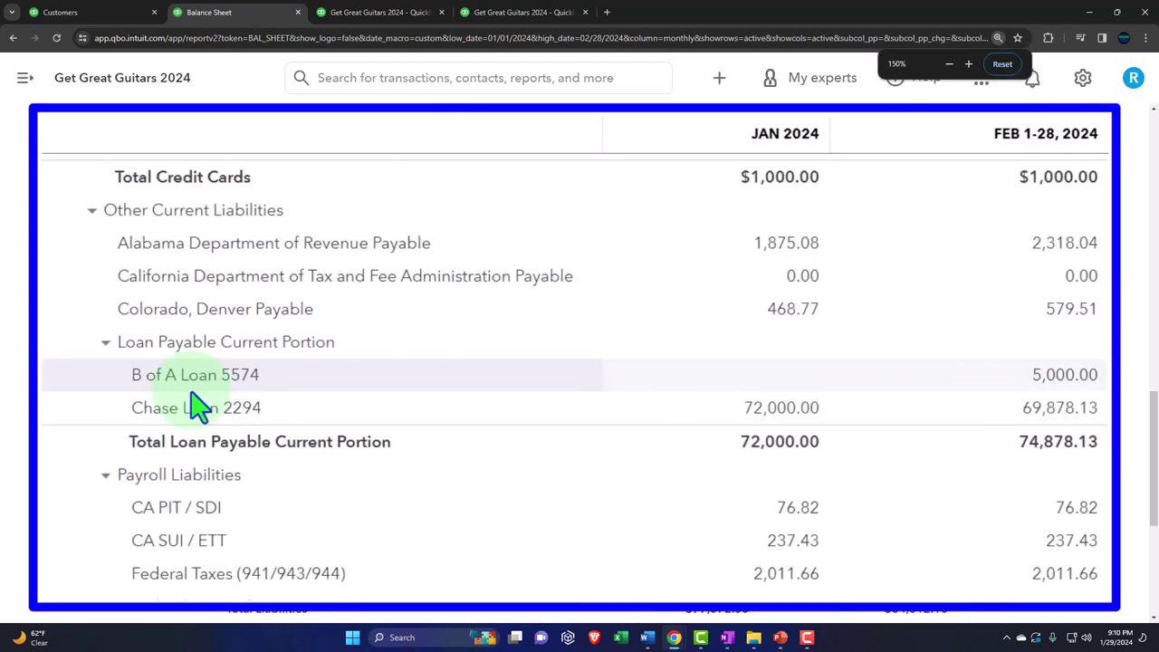
scroll(249, 543, "down", 1)
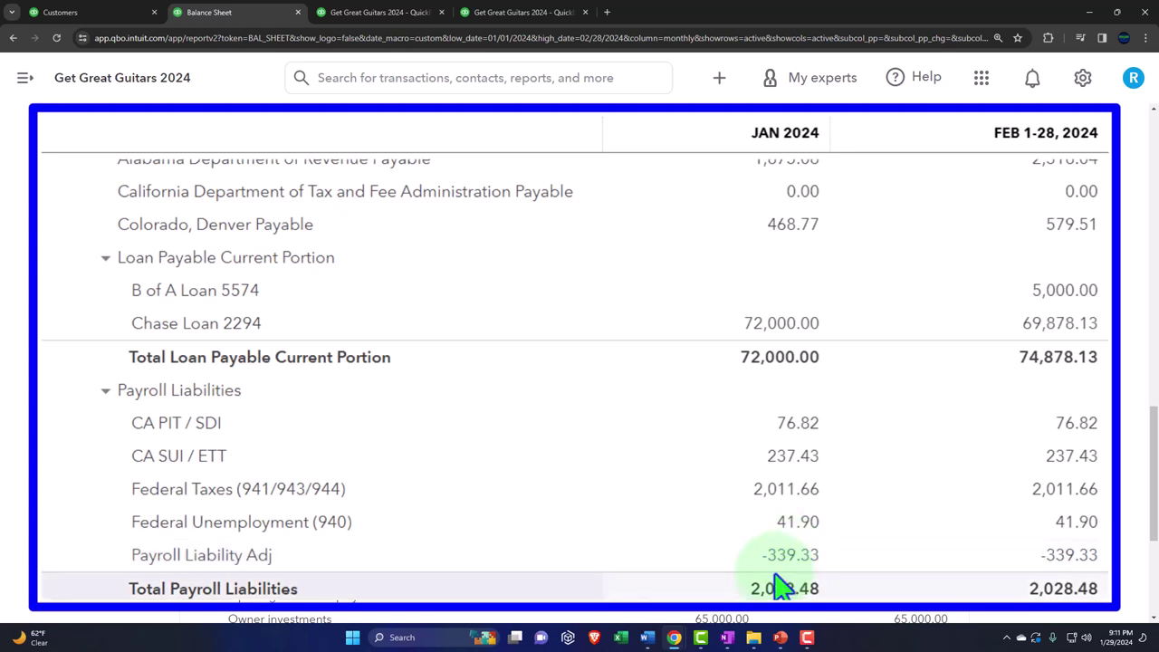
scroll(766, 591, "up", 2)
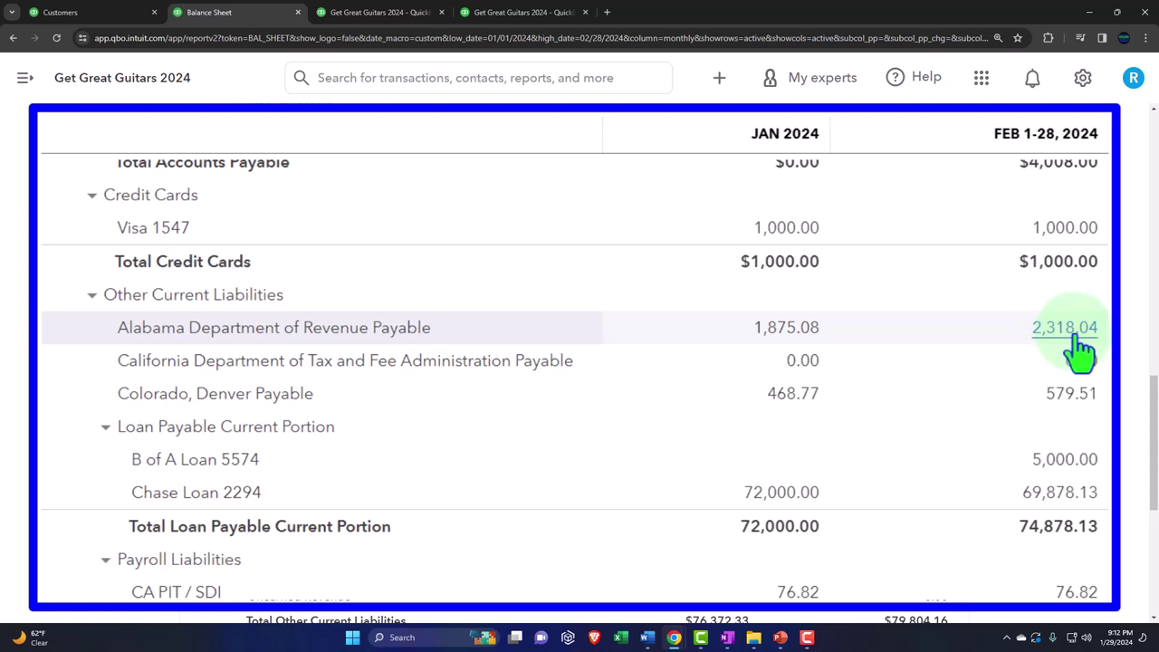
From the Customers tab, navigate to Taxes to reach the Sales tax page.
left_click(86, 16)
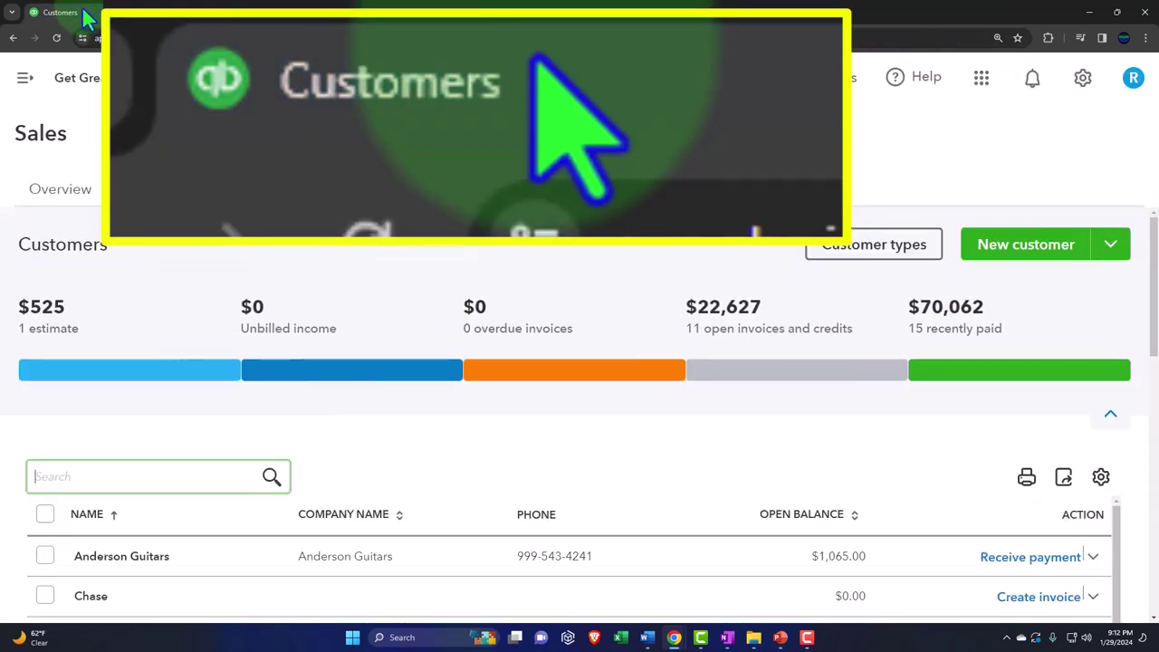
left_click(25, 78)
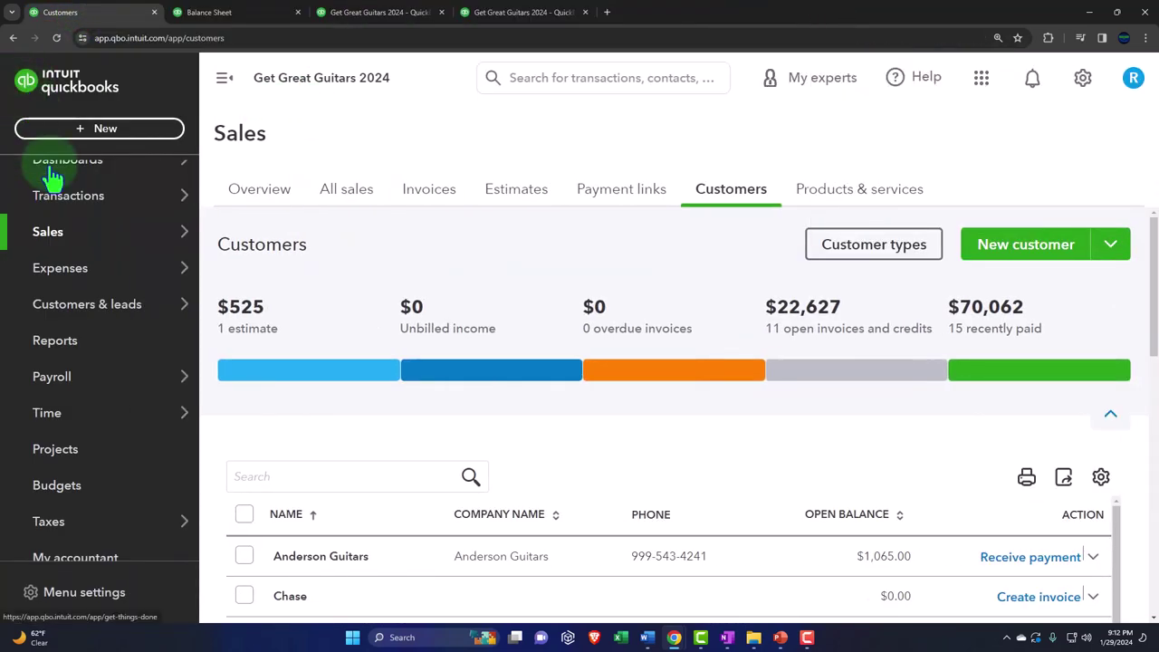
mouse_move(82, 411)
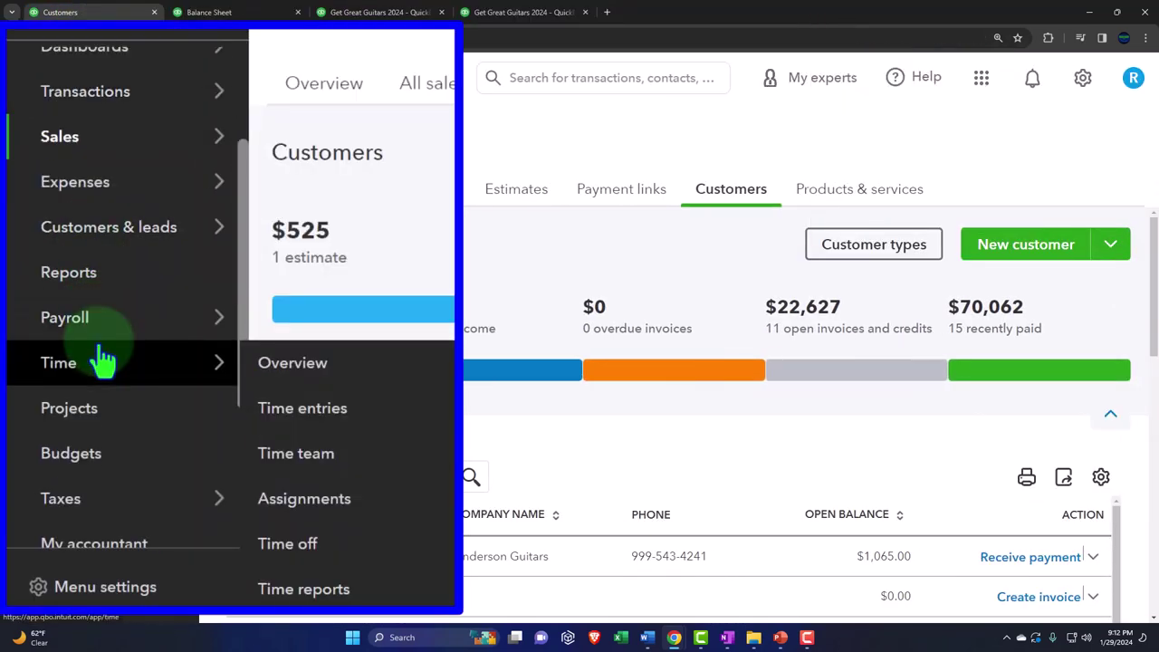
scroll(102, 361, "down", 2)
left_click(90, 425)
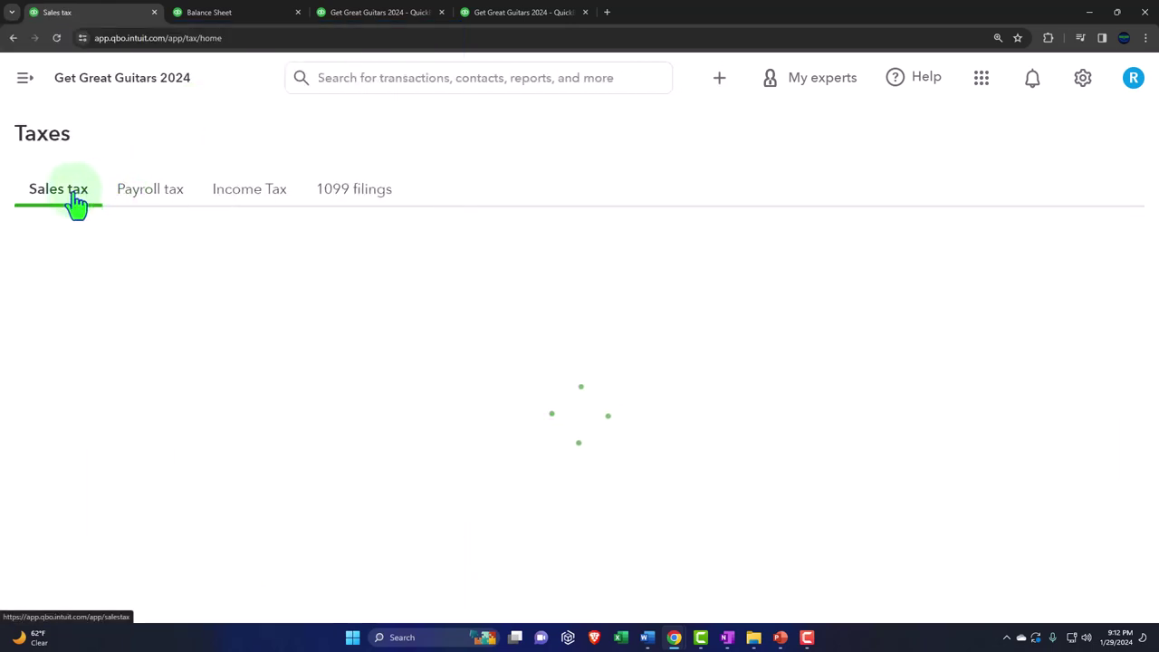
Review agency cards (California $0.00, Alabama $1875.08, Colorado Denver $468.77) and bring up sales tax reports.
key("ctrl+minus")
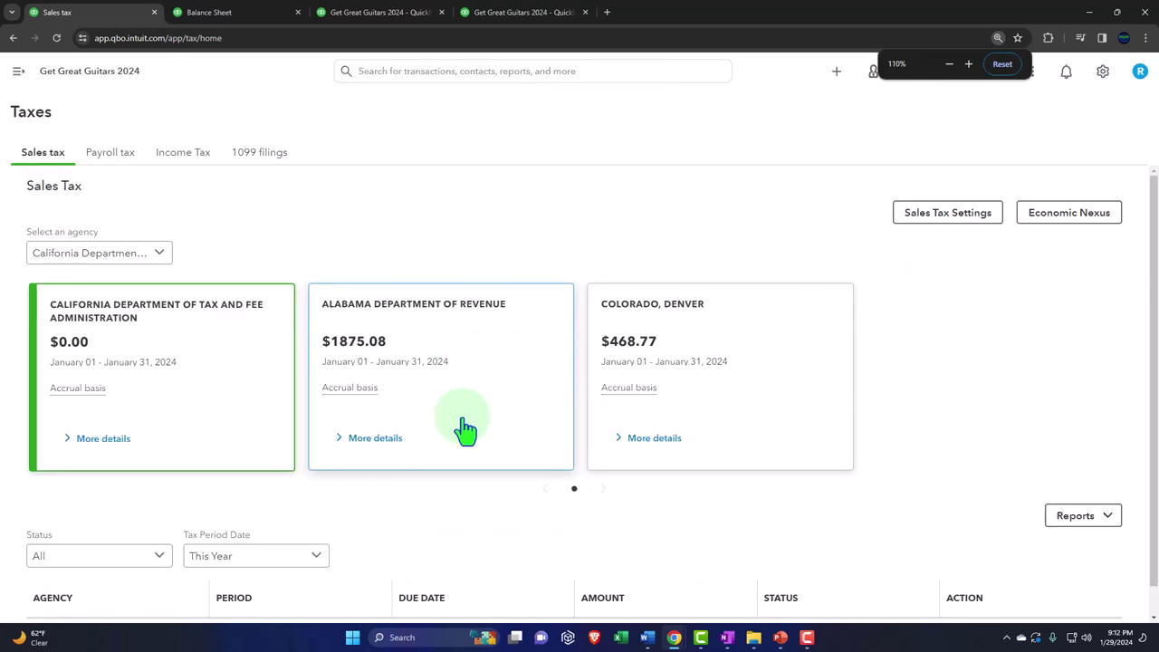
scroll(465, 431, "down", 1)
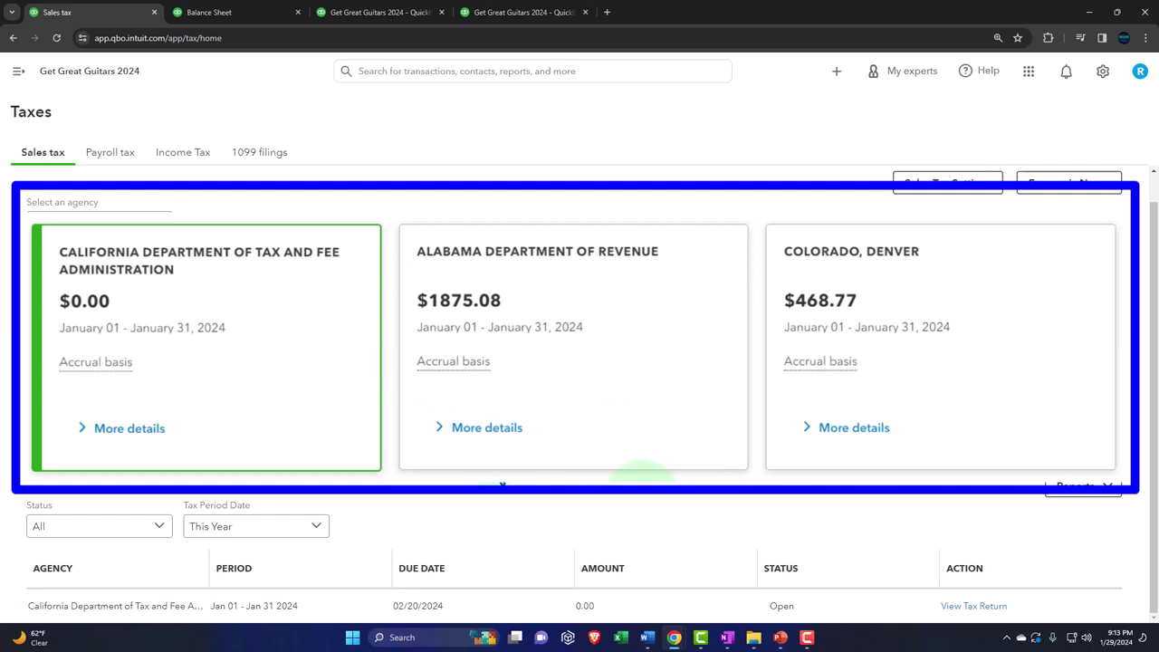
left_click(1105, 496)
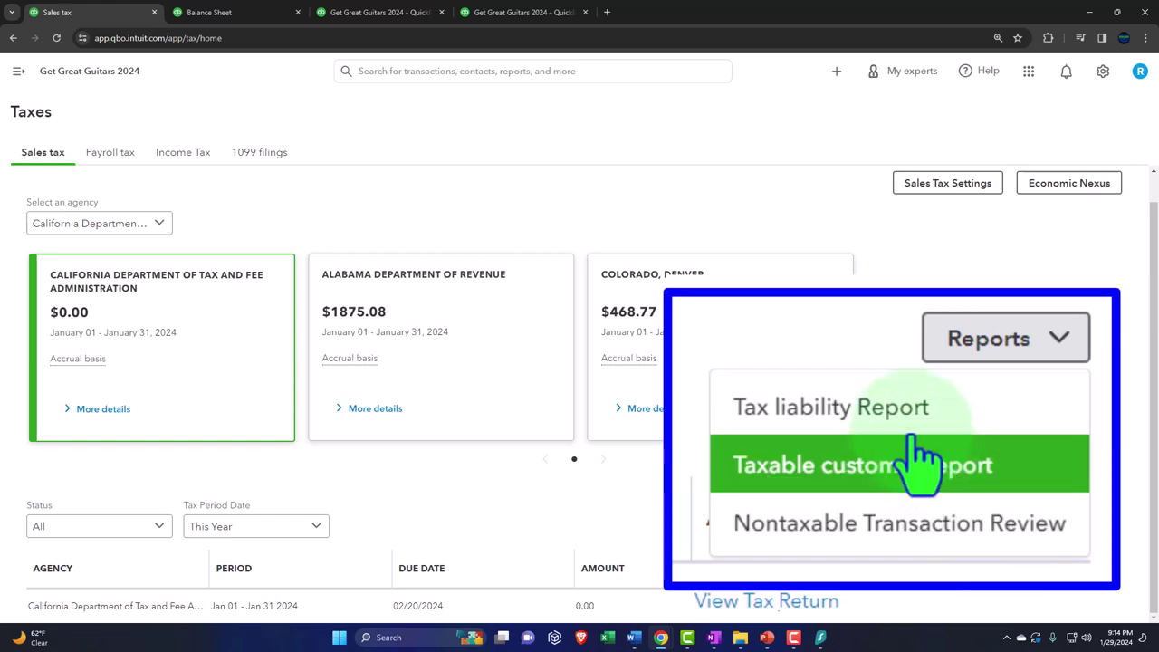
Run the Sales Tax Liability Report for 01/01/2024 to 01/31/2024 and enlarge it.
left_click(874, 409)
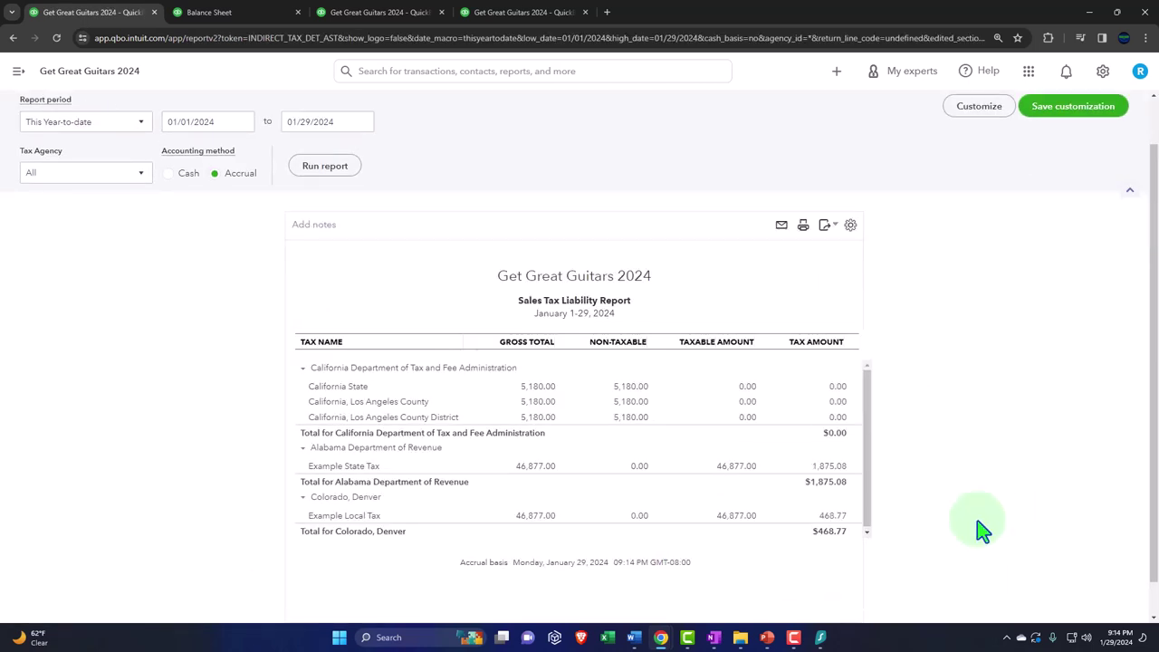
left_click(224, 123)
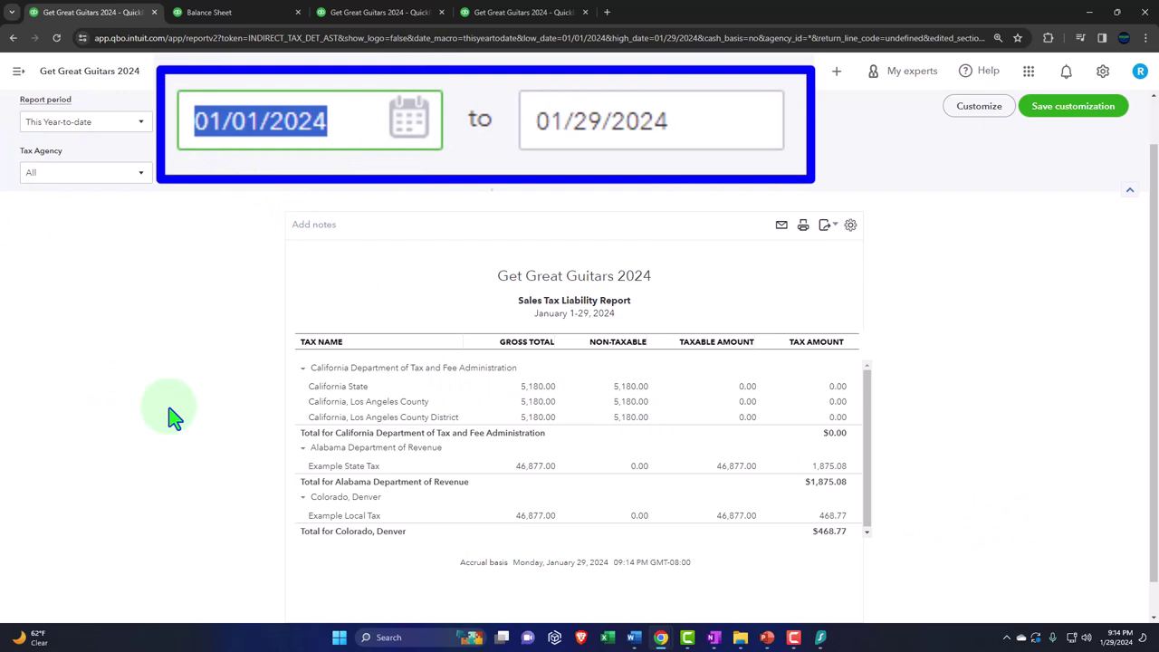
type("01012024")
key("Tab")
type("0")
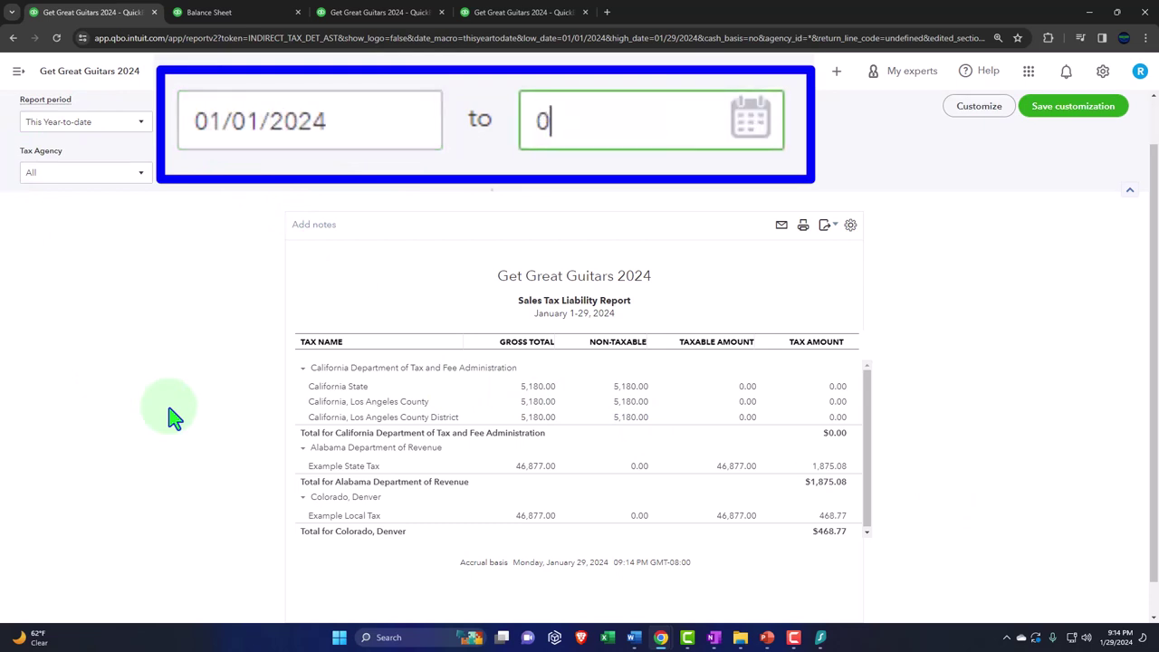
type("1/31/2024")
key("Tab")
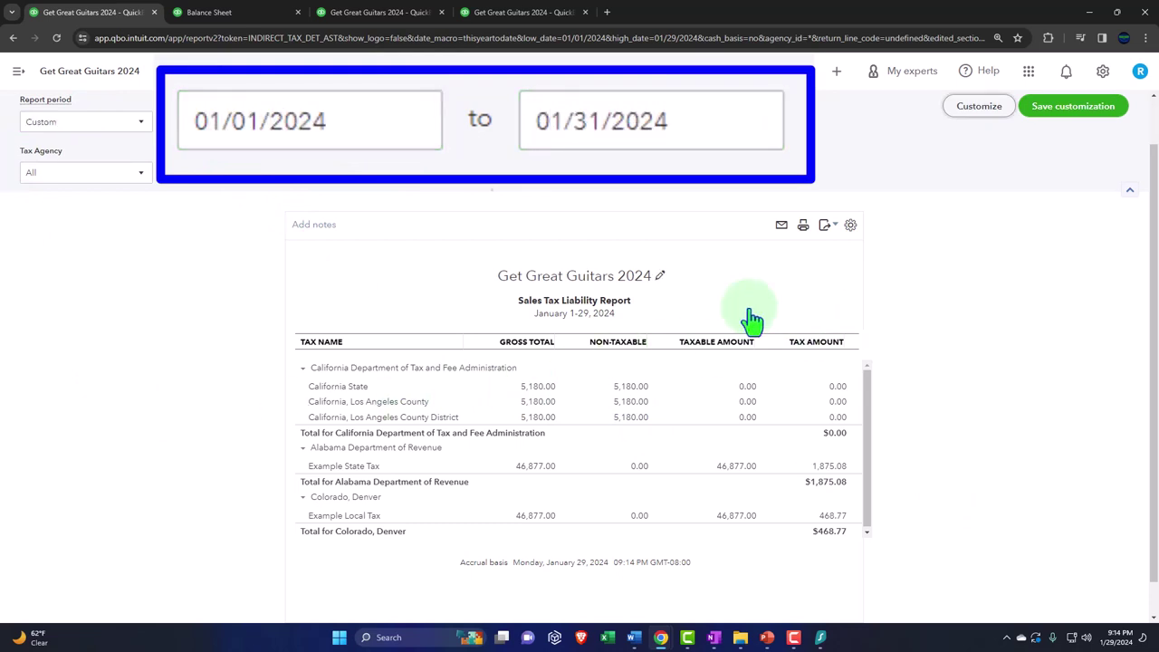
left_click(326, 164)
scroll(267, 374, "down", 1)
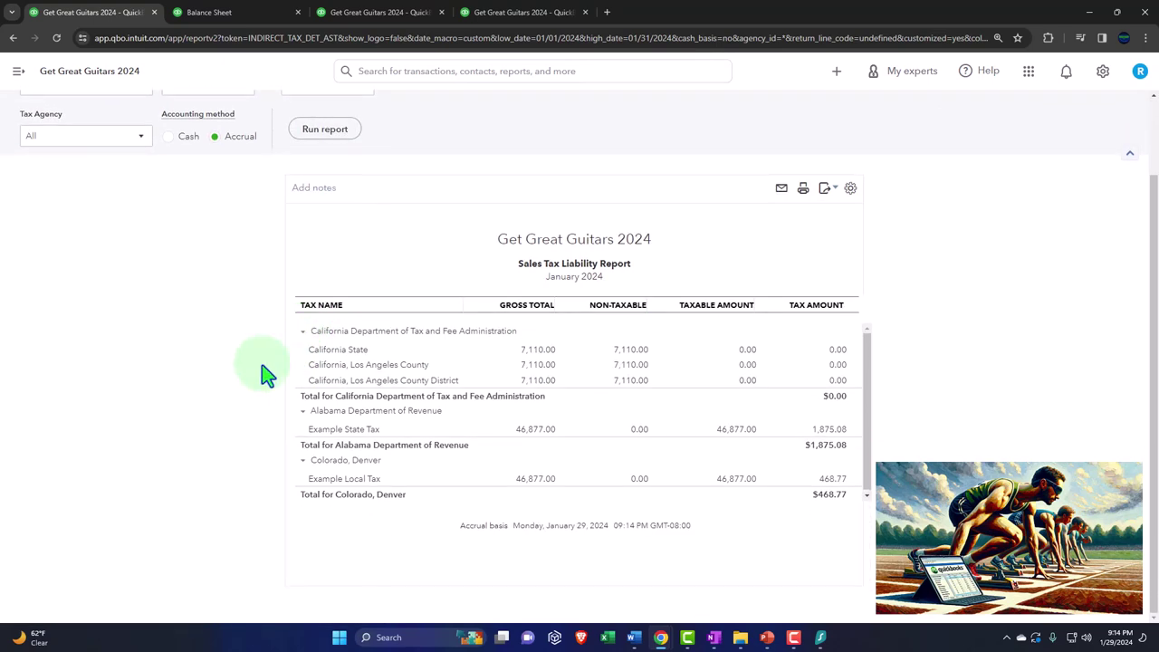
key("ctrl+plus")
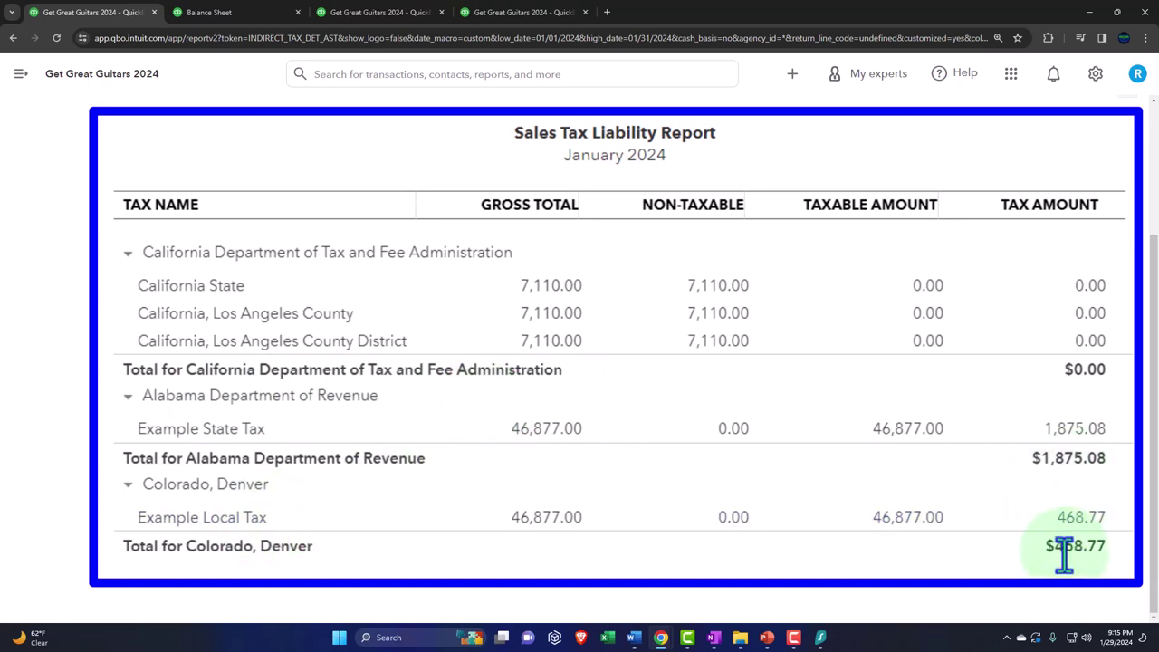
left_click(210, 12)
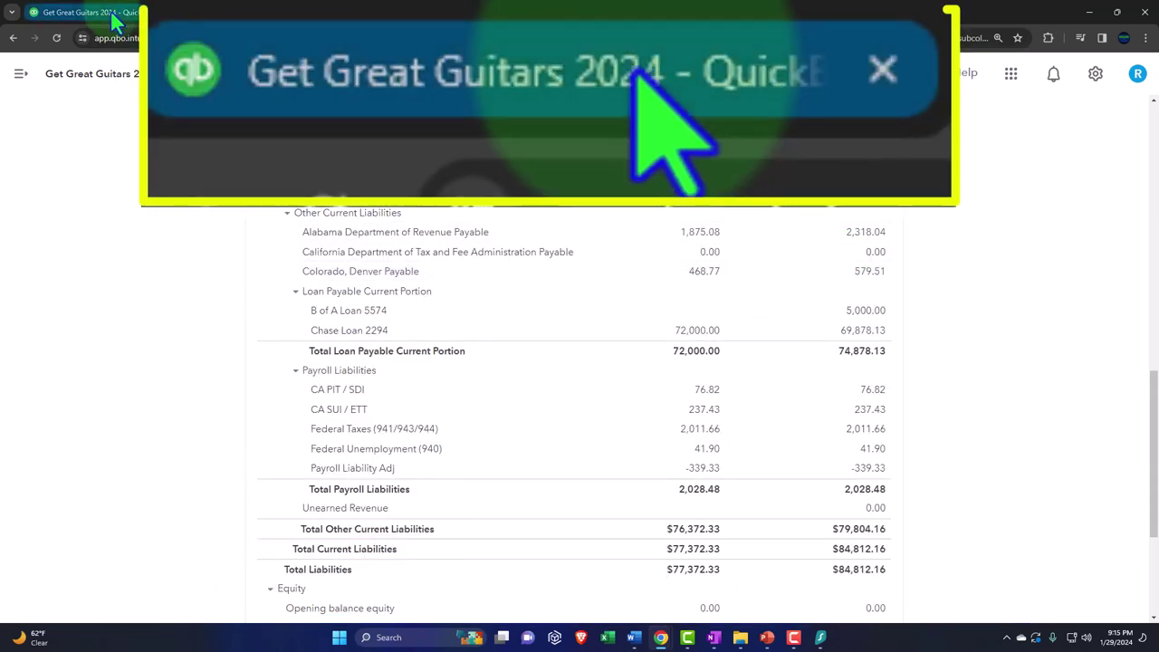
left_click(110, 10)
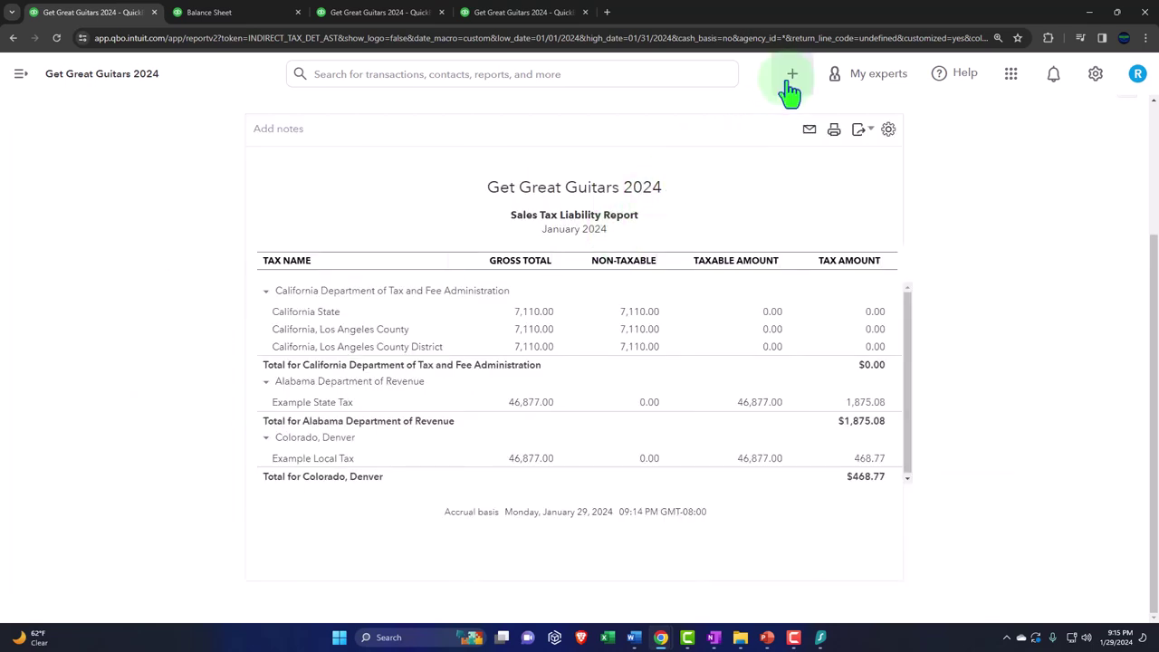
Start a new check and add City of CA as a new vendor for its payee.
left_click(792, 76)
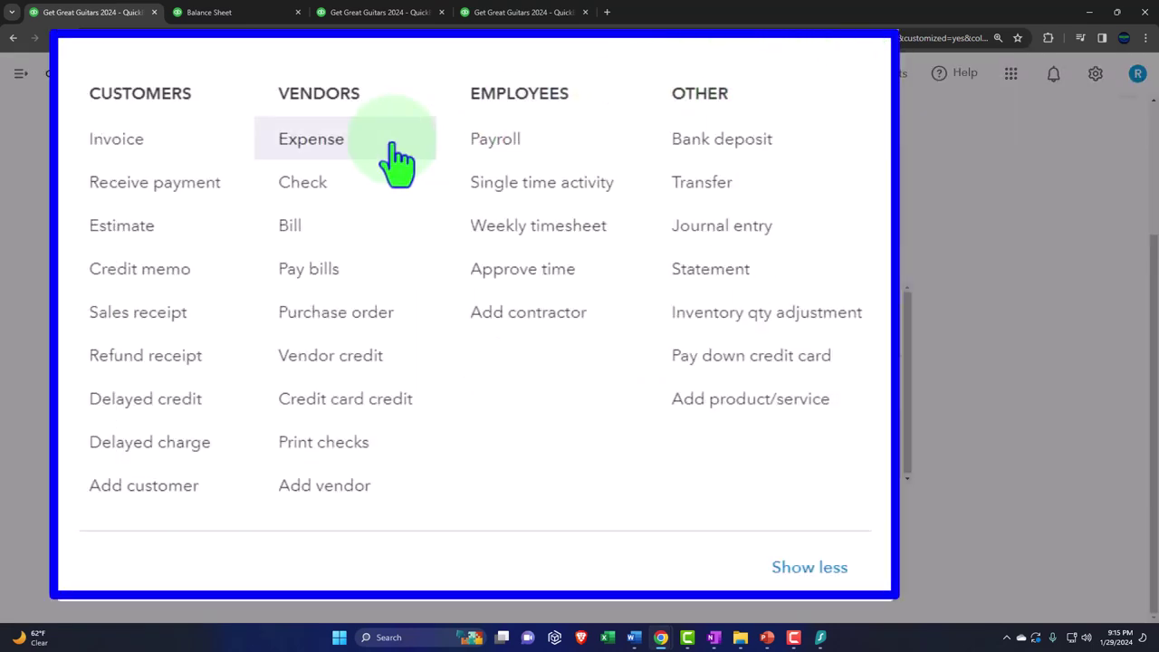
left_click(340, 203)
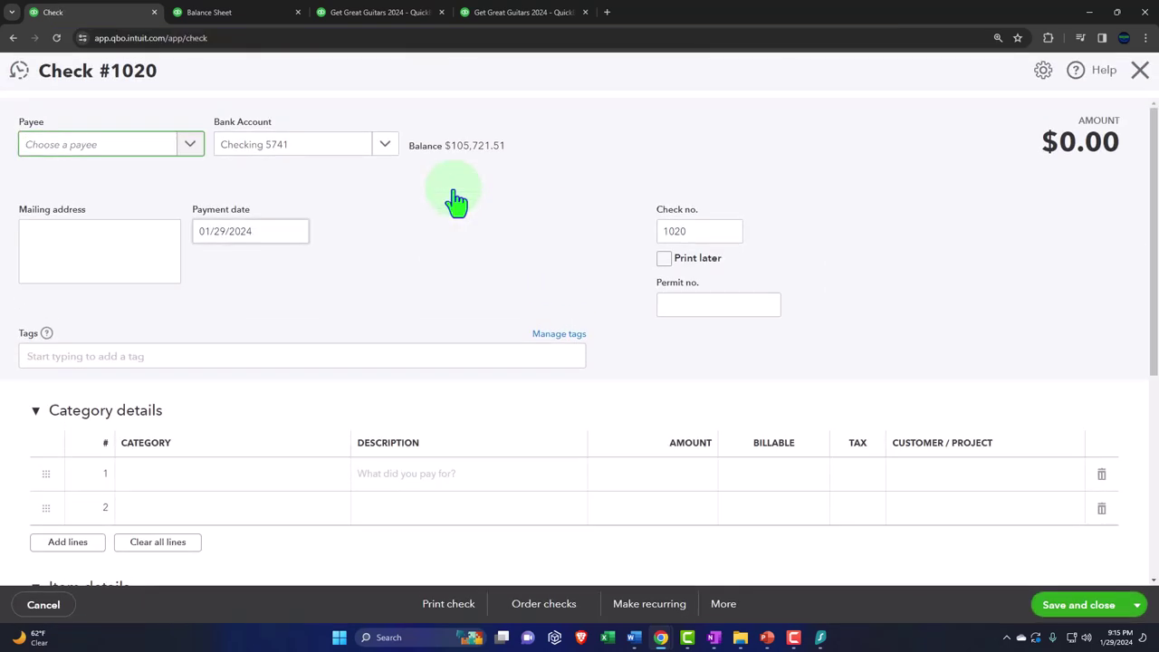
left_click(119, 145)
left_click(125, 150)
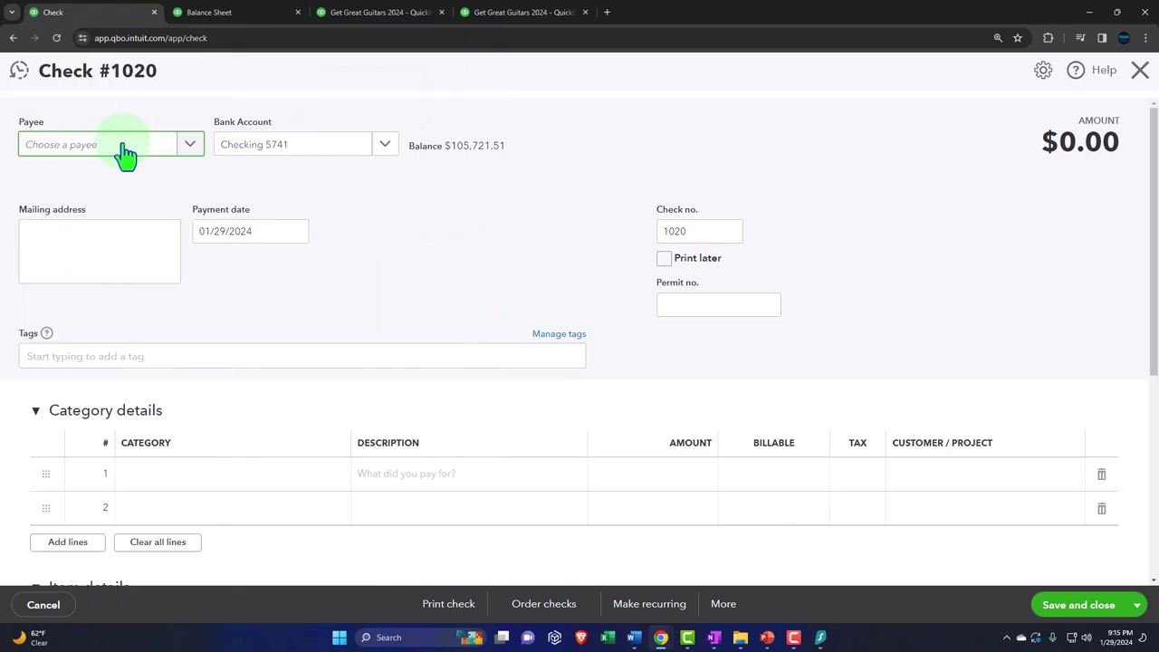
type("City of CA")
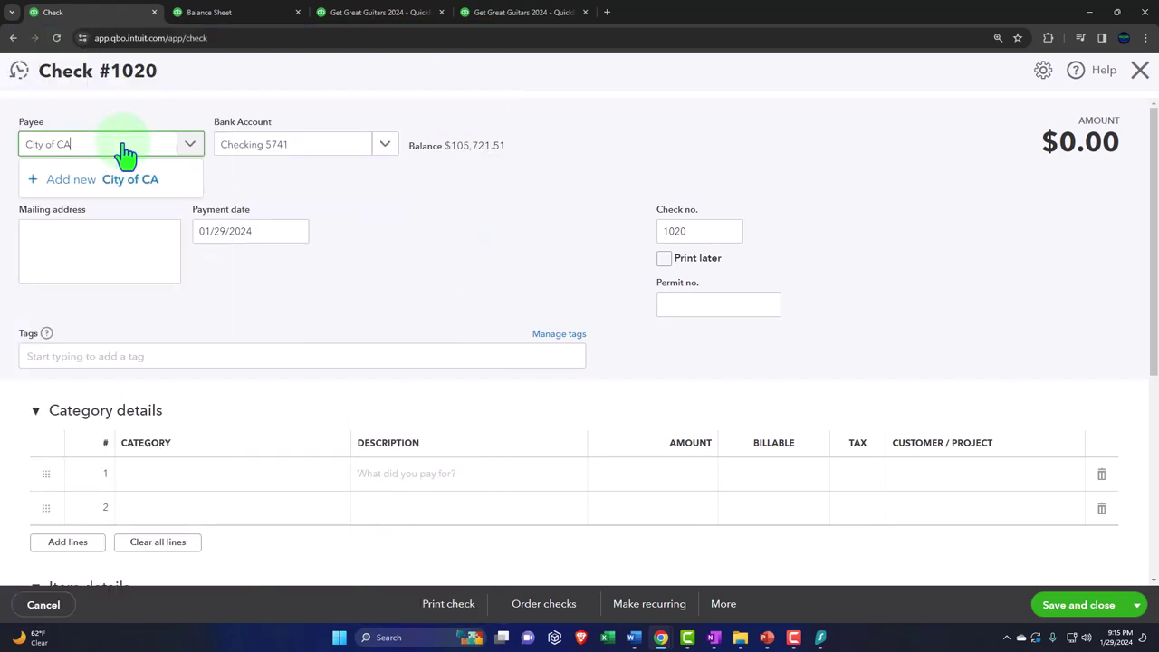
key("Return")
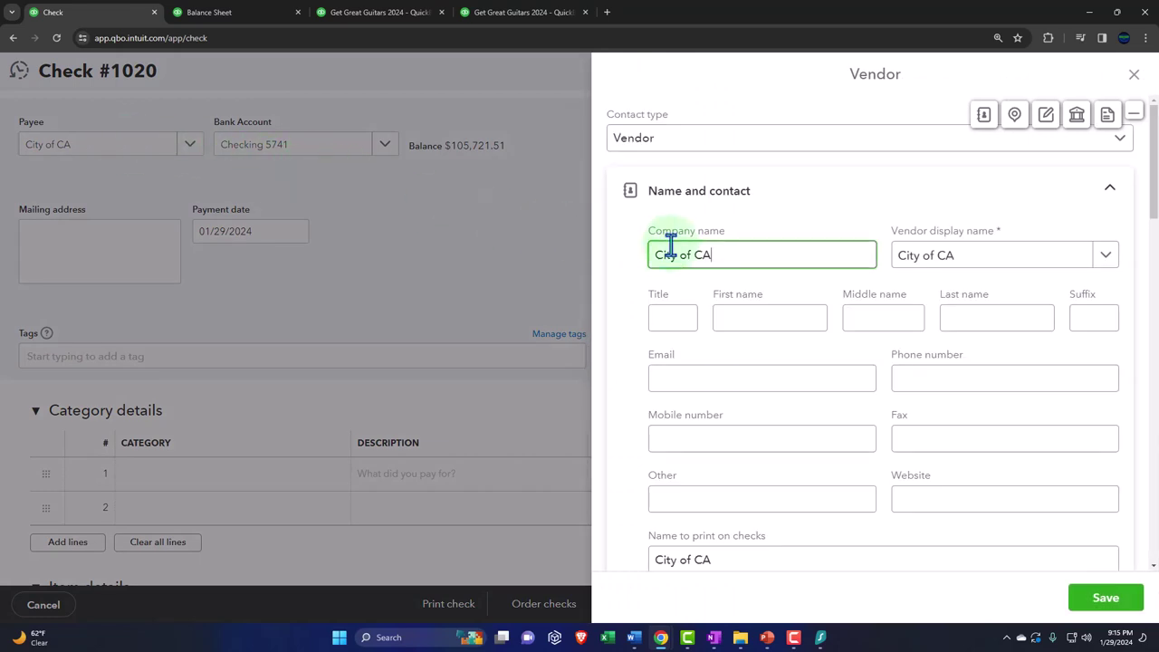
left_click(1089, 602)
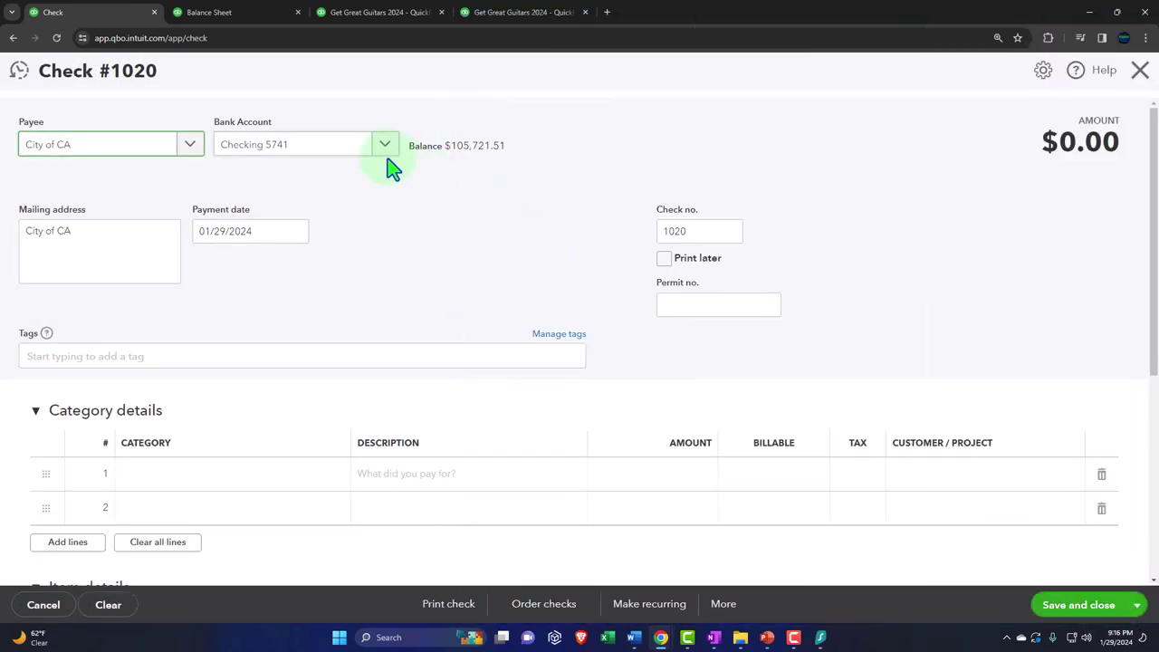
Keep Checking 5741 as the bank account and set the payment date to 02/28/2024.
left_click(311, 149)
left_click(310, 149)
key("Tab")
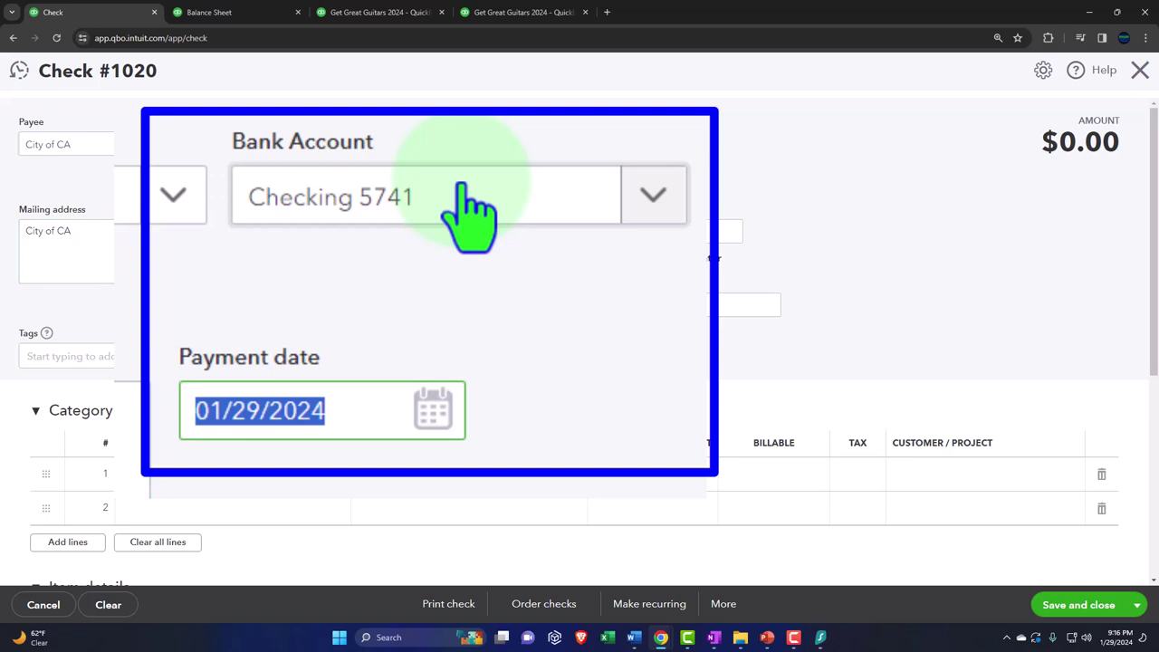
type("022823")
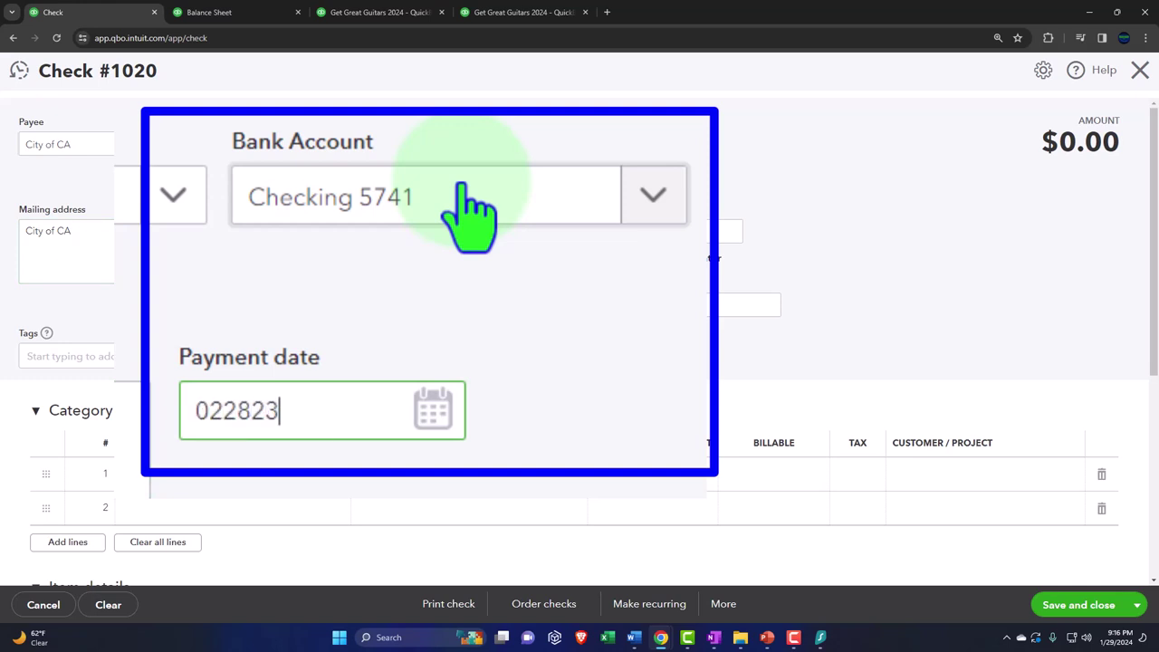
key("BackSpace")
type("4")
key("Tab")
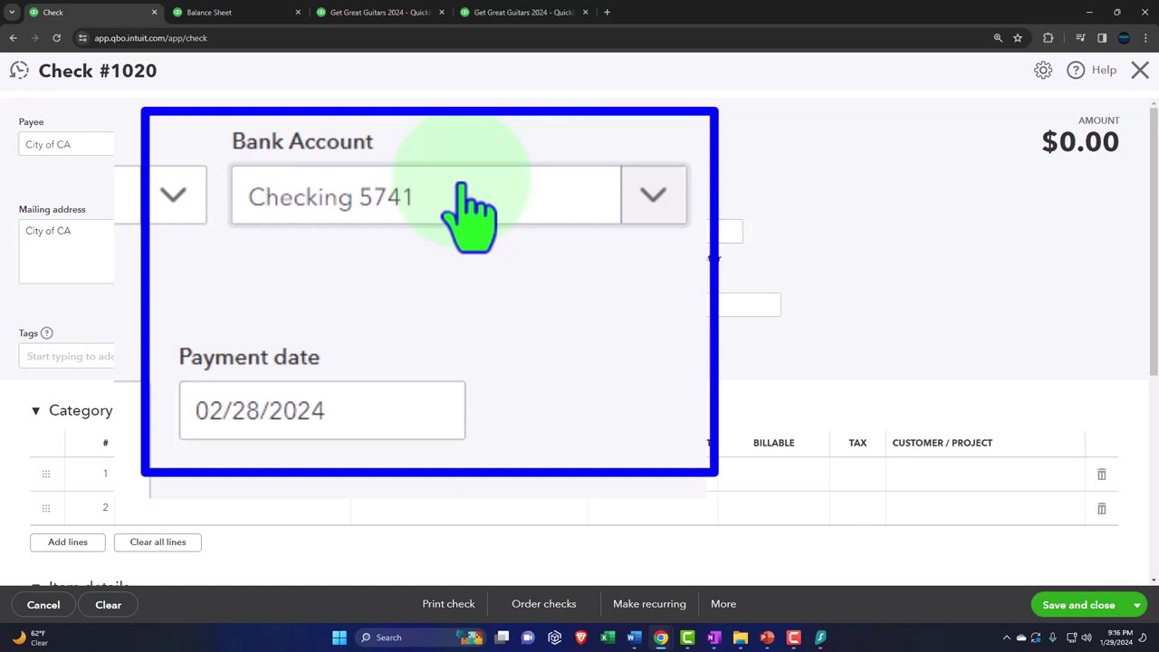
key("Tab")
key("Tab")
key("Tab")
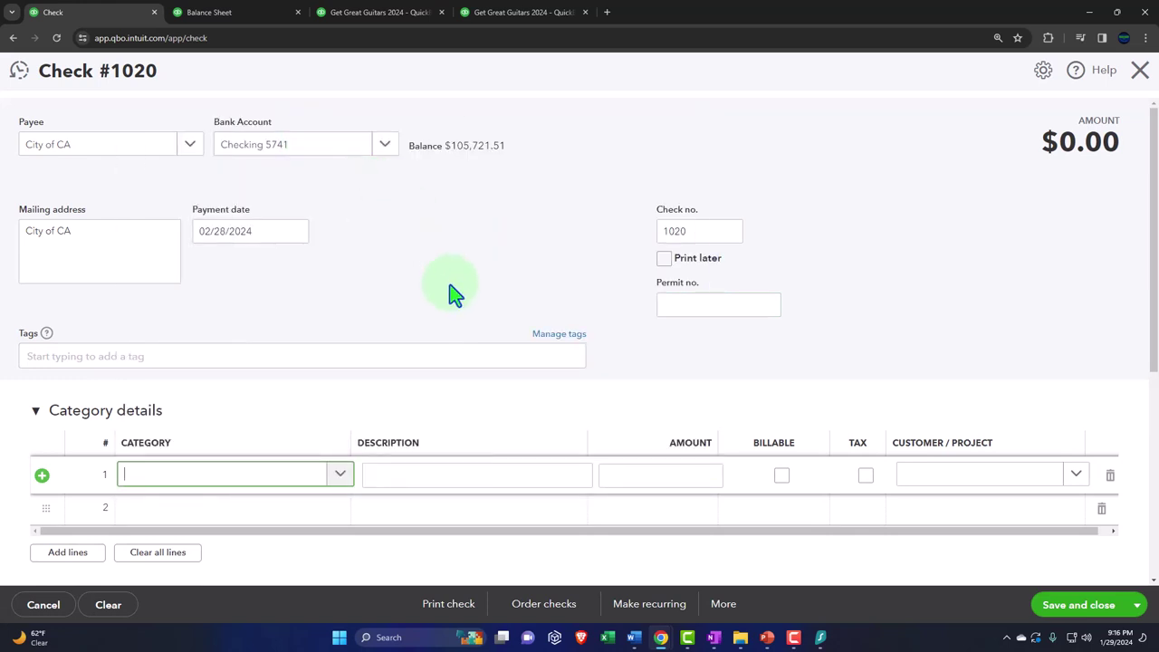
Create Other Current Liabilities account Sales Tax Payable Adj, Sales Tax Payable detail type, as the category.
left_click(342, 477)
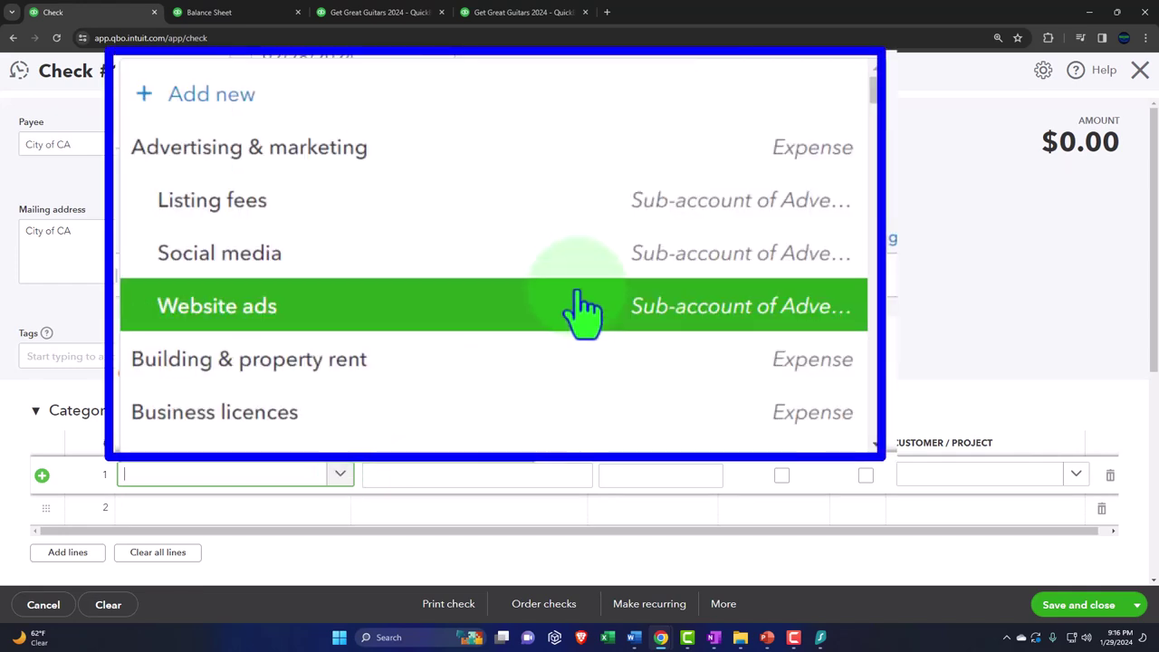
left_click(234, 117)
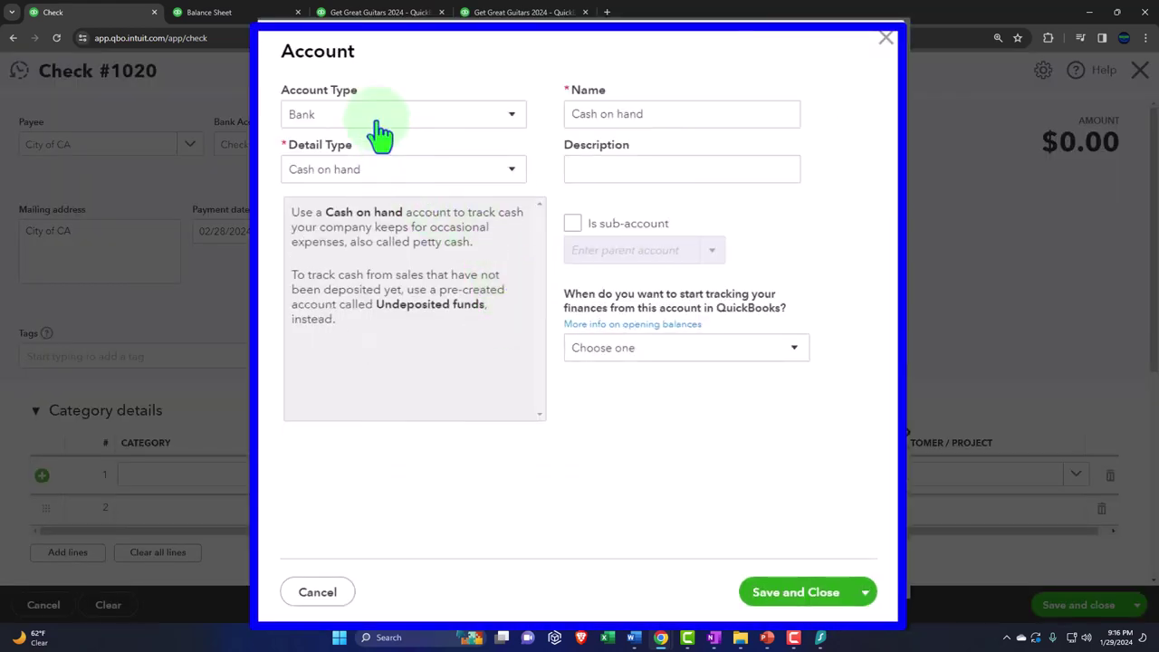
left_click(380, 130)
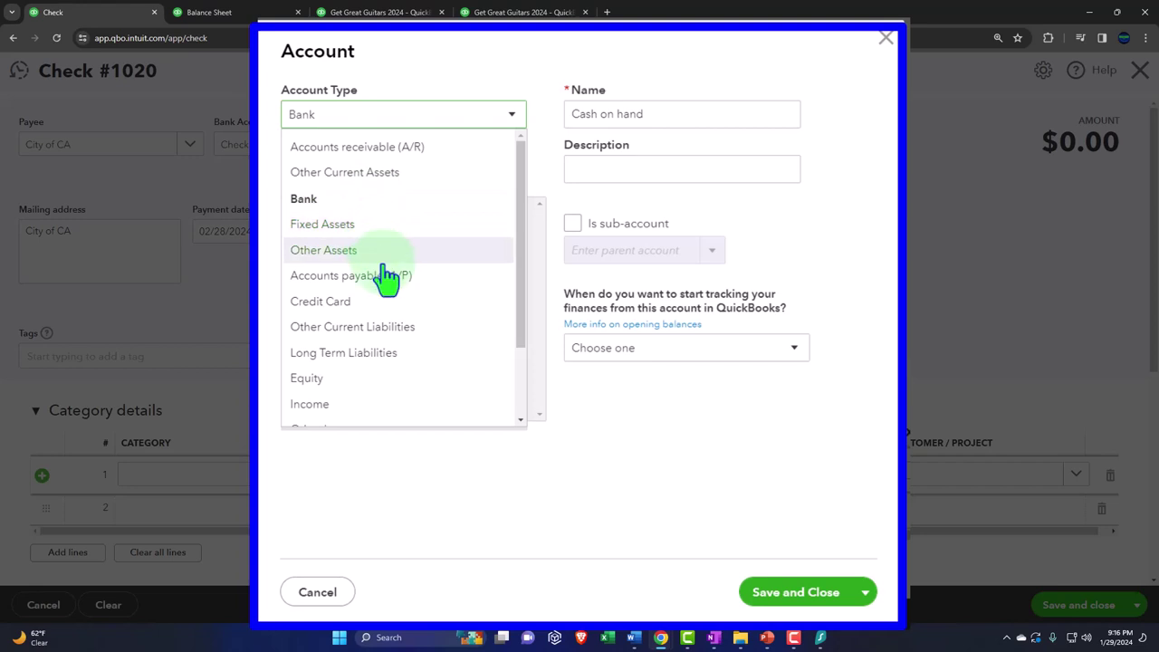
left_click(407, 330)
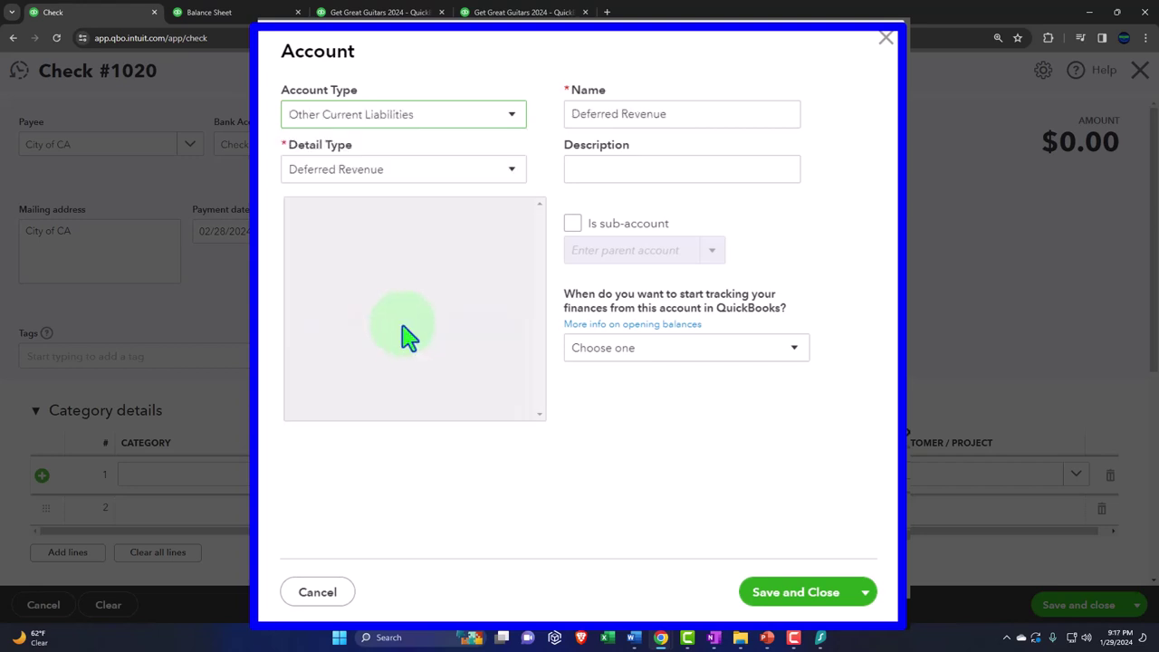
left_click(435, 174)
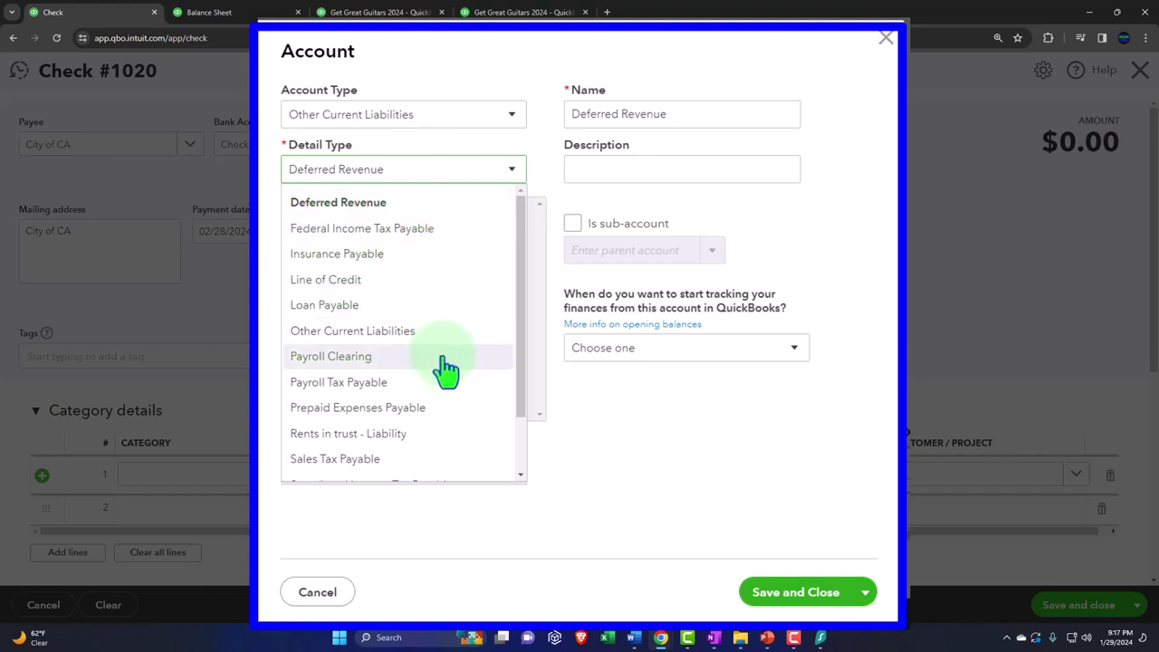
scroll(446, 402, "down", 1)
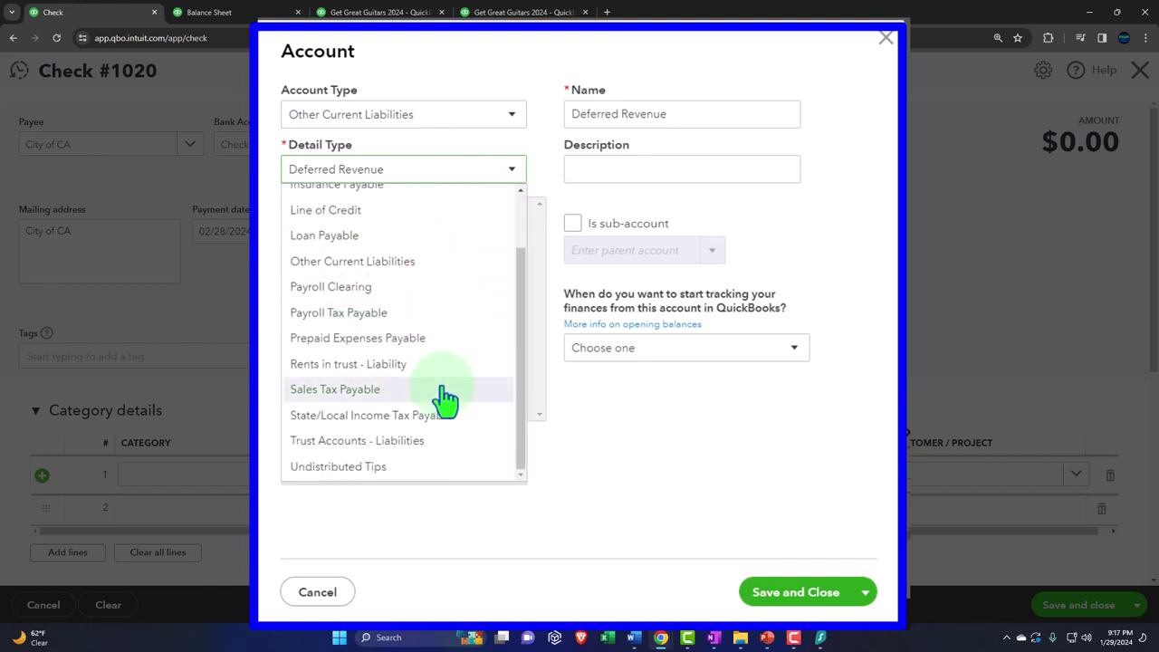
left_click(445, 404)
left_click(683, 117)
left_click(684, 116)
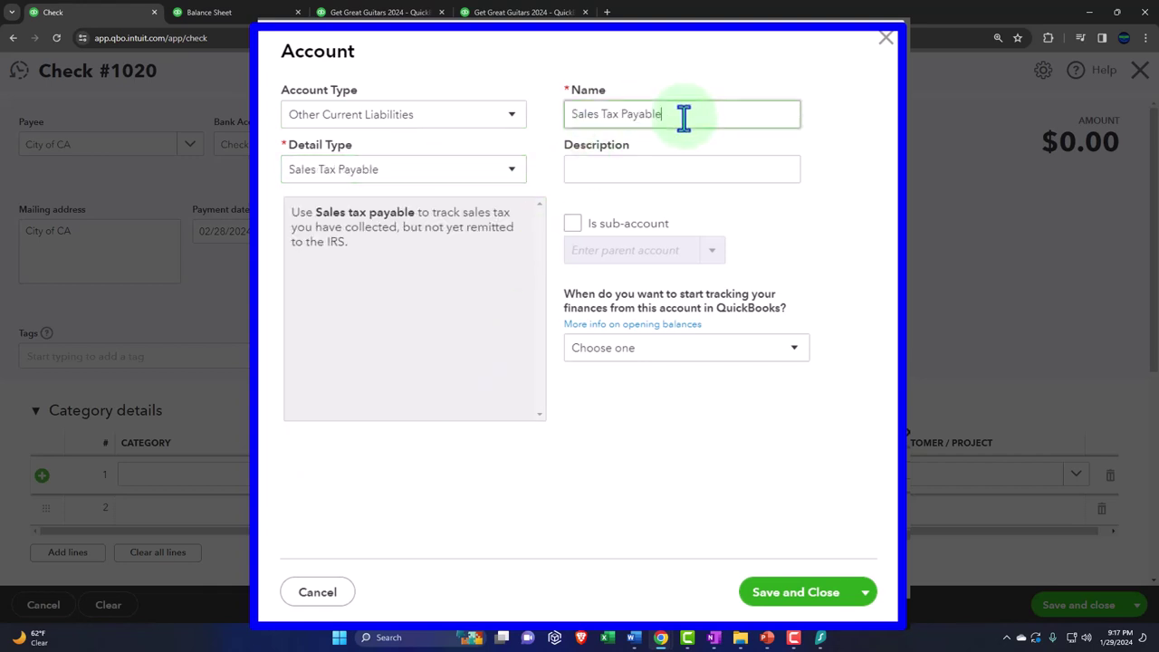
type("Adj")
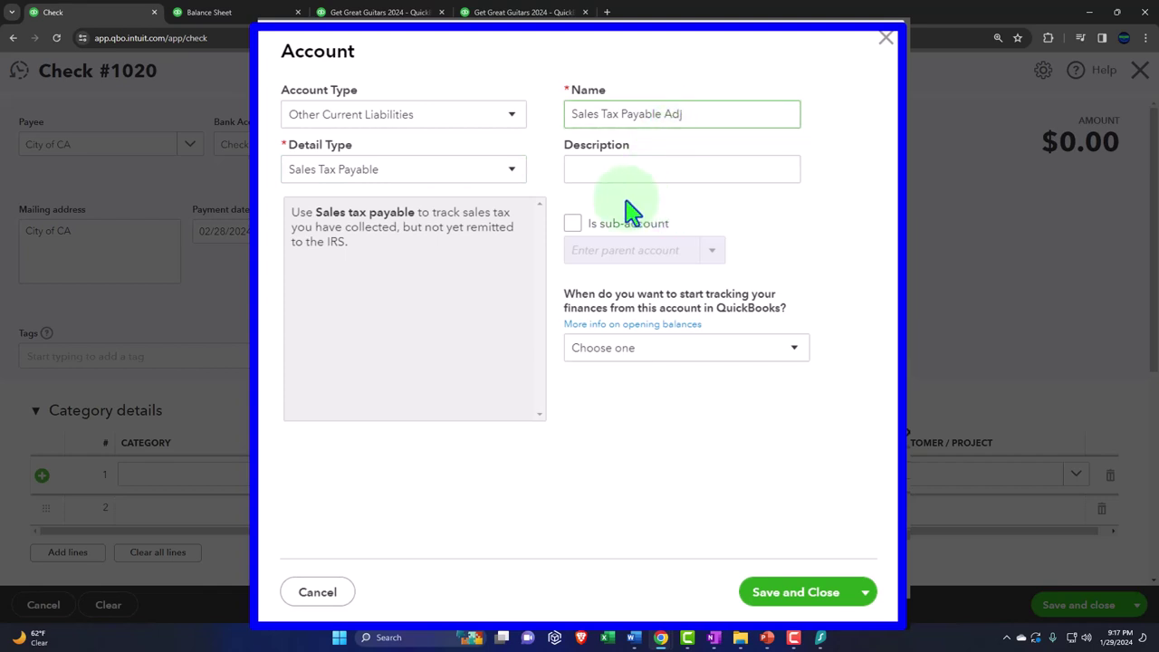
left_click(576, 225)
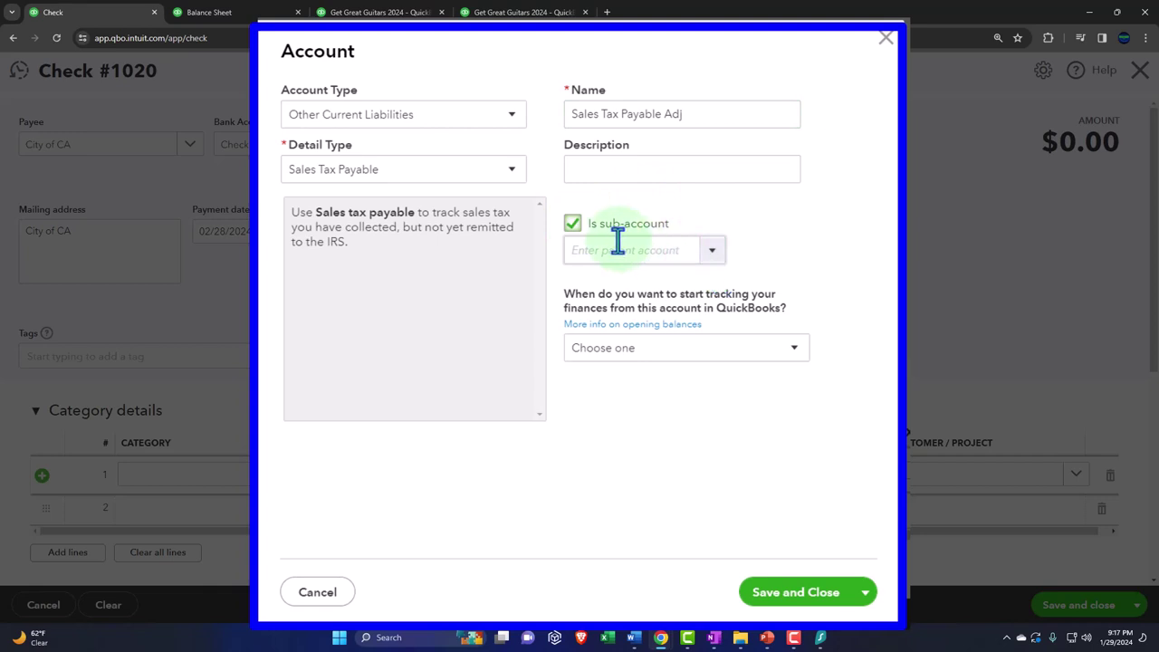
left_click(574, 227)
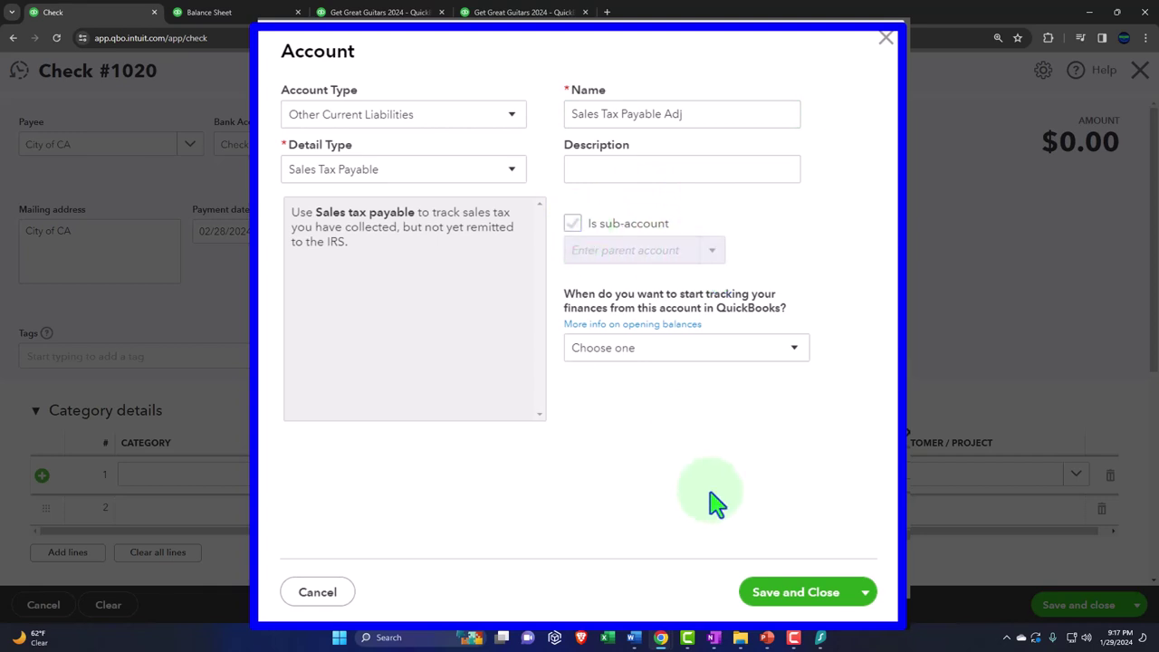
left_click(793, 593)
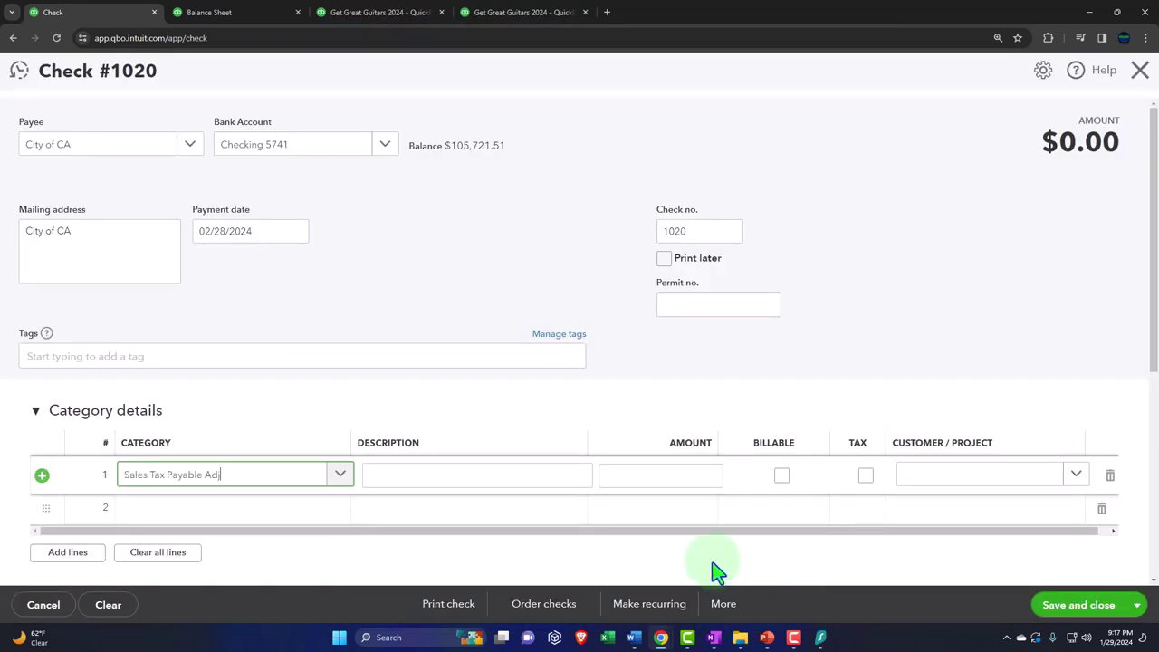
Enter 1,875.09 as the line amount, then go to the Balance Sheet.
key("Tab")
key("Tab")
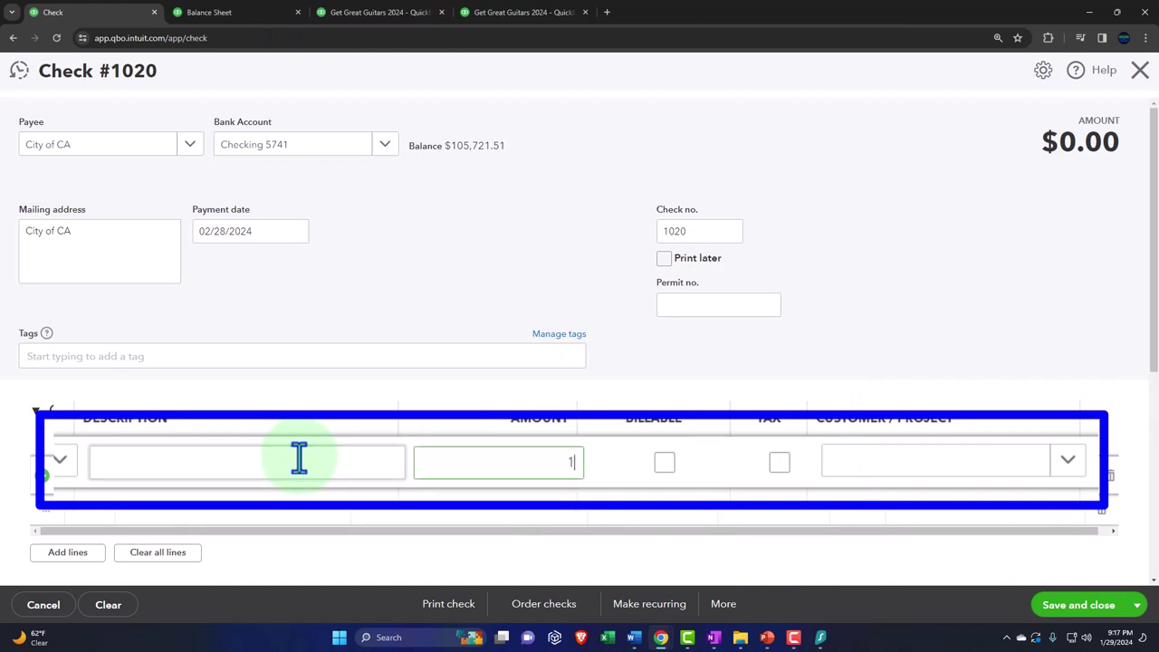
type("1875.09")
key("Tab")
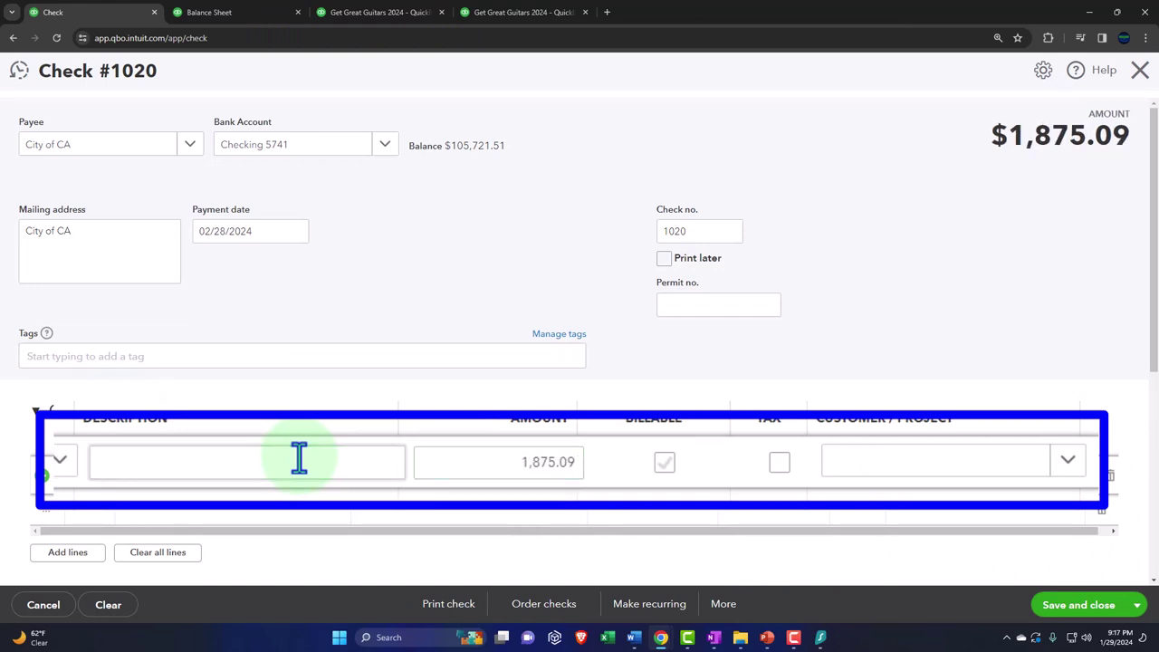
left_click(208, 12)
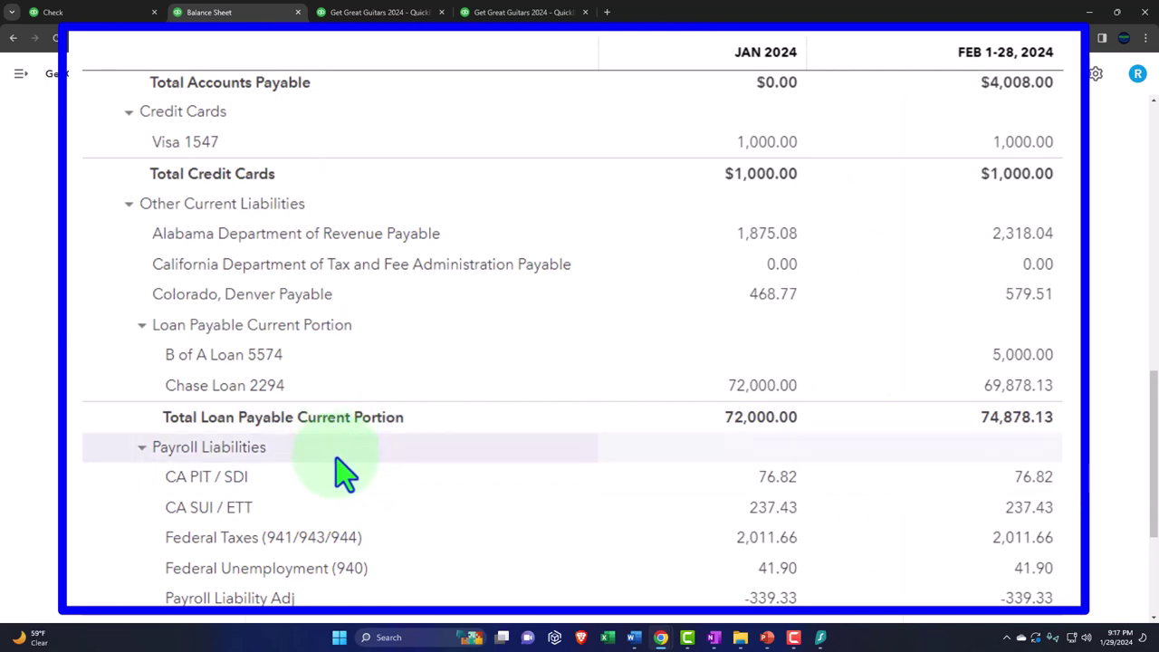
scroll(337, 489, "up", 2)
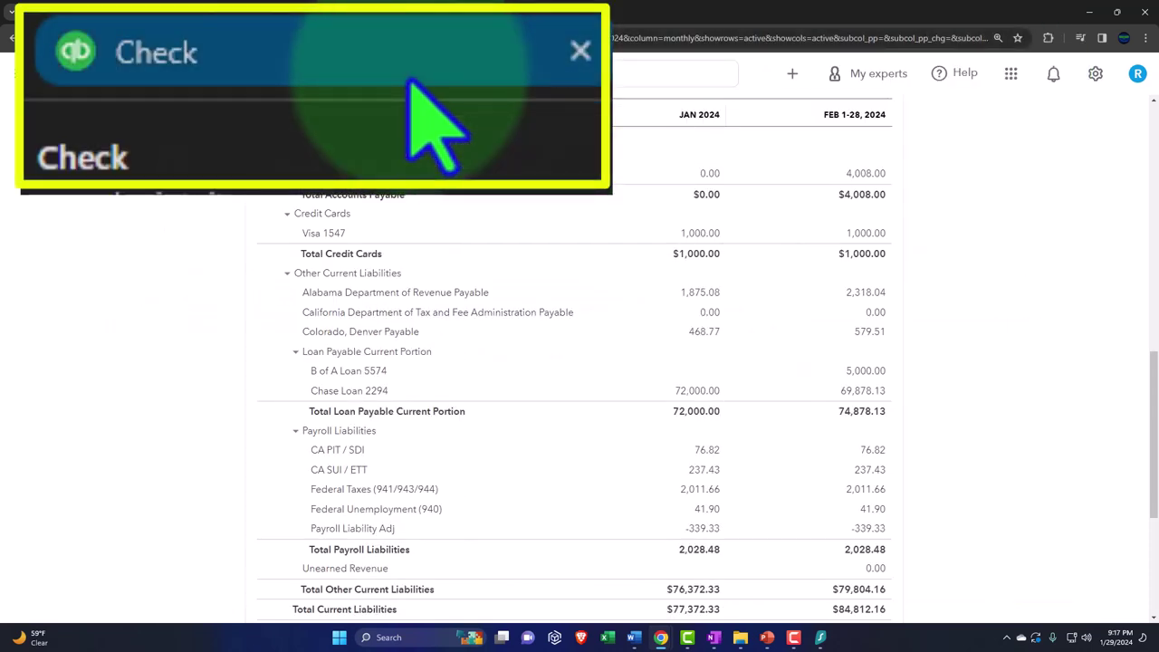
Save check #1020 with Save and new, bringing up blank check #1021.
left_click(115, 18)
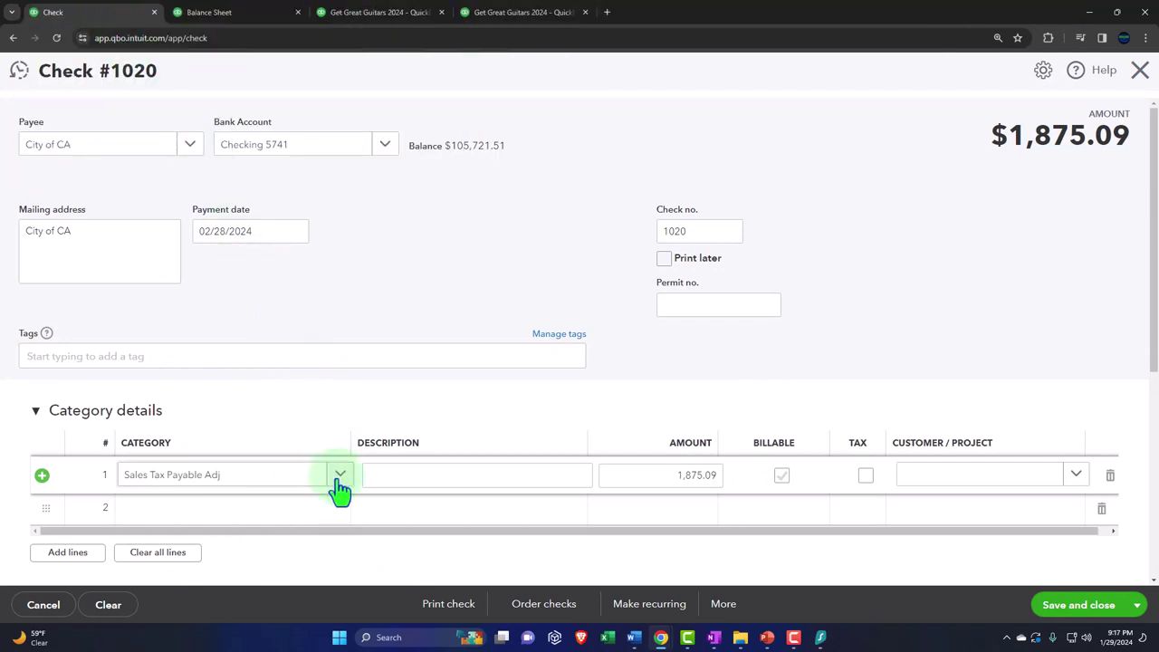
scroll(336, 481, "down", 1)
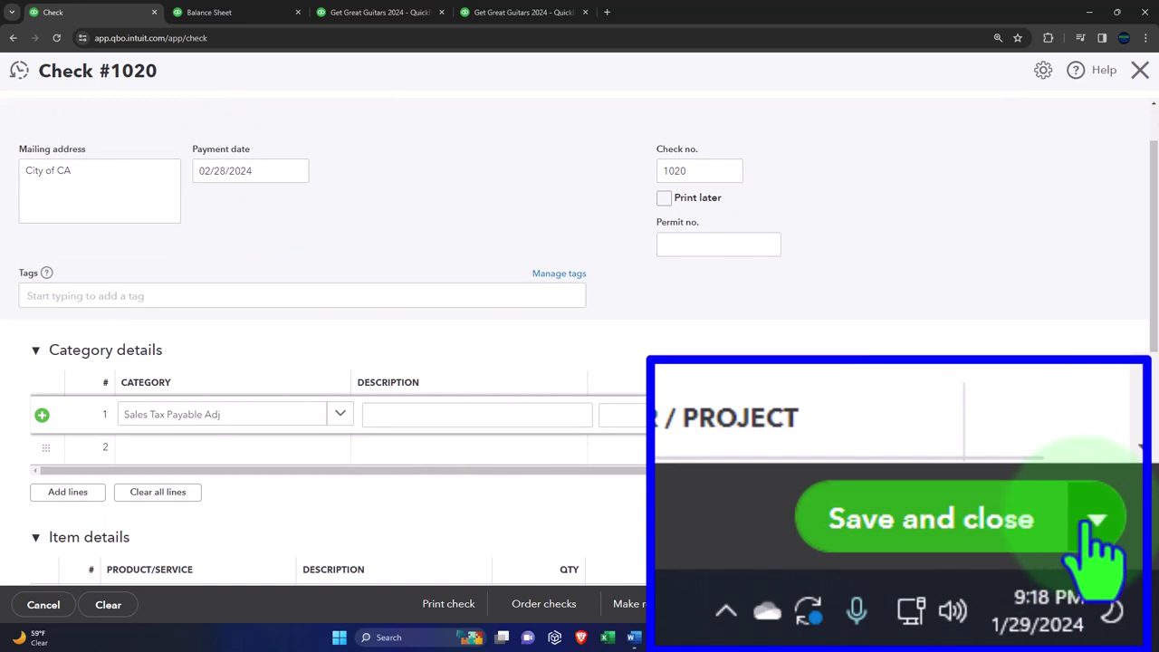
left_click(1090, 524)
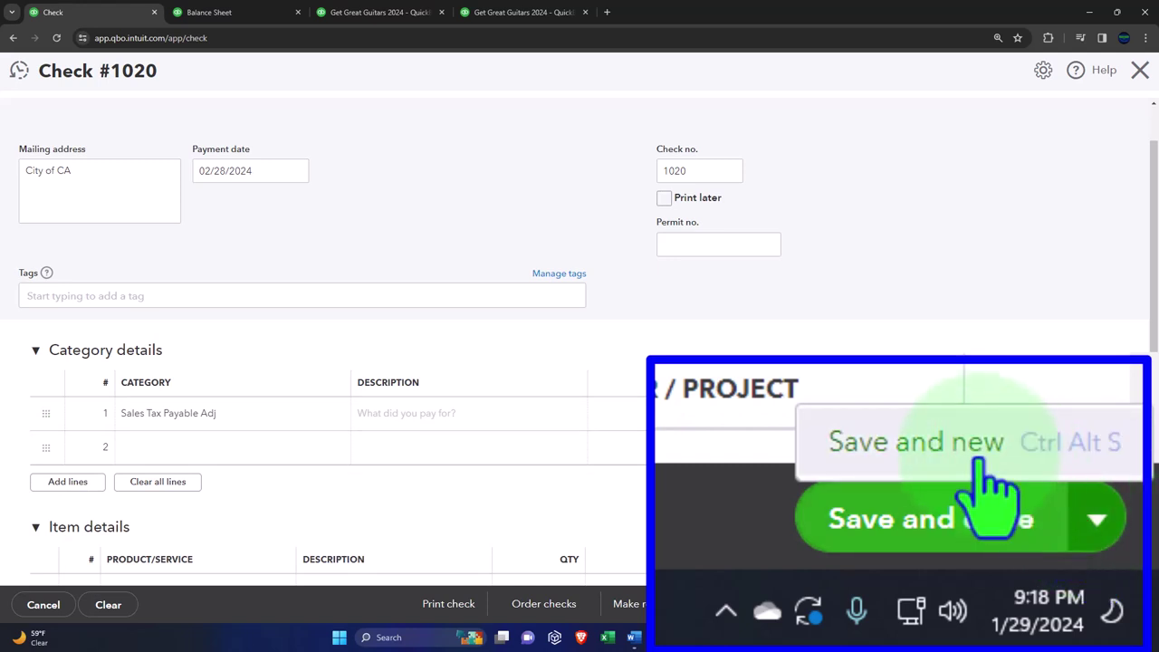
left_click(1021, 573)
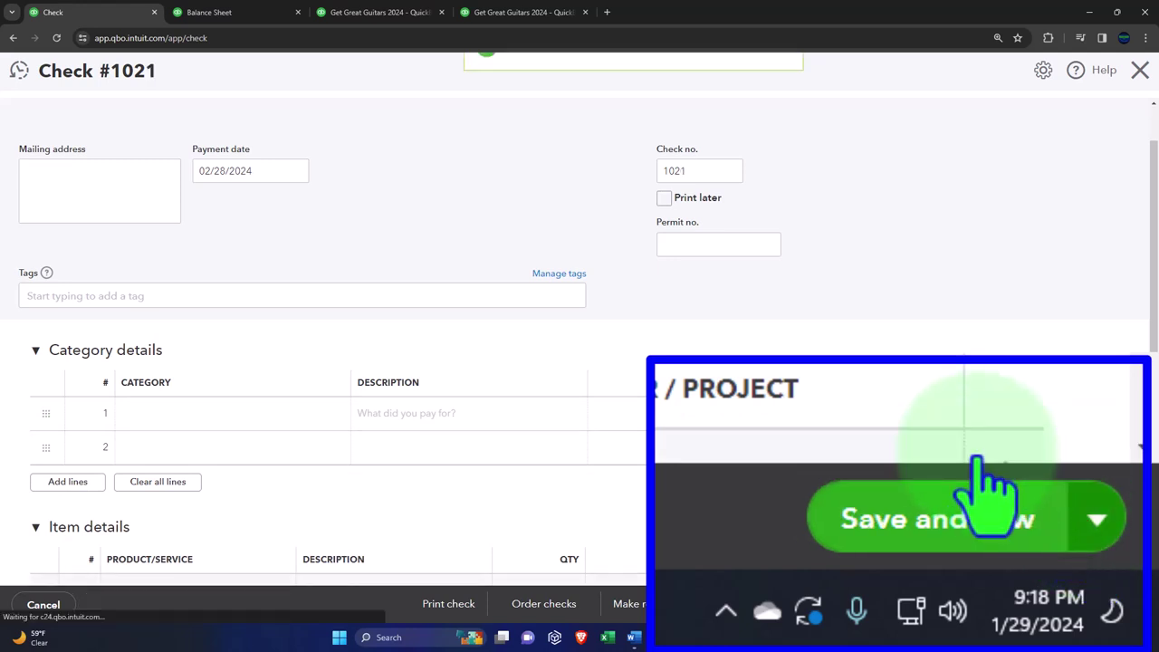
left_click(81, 145)
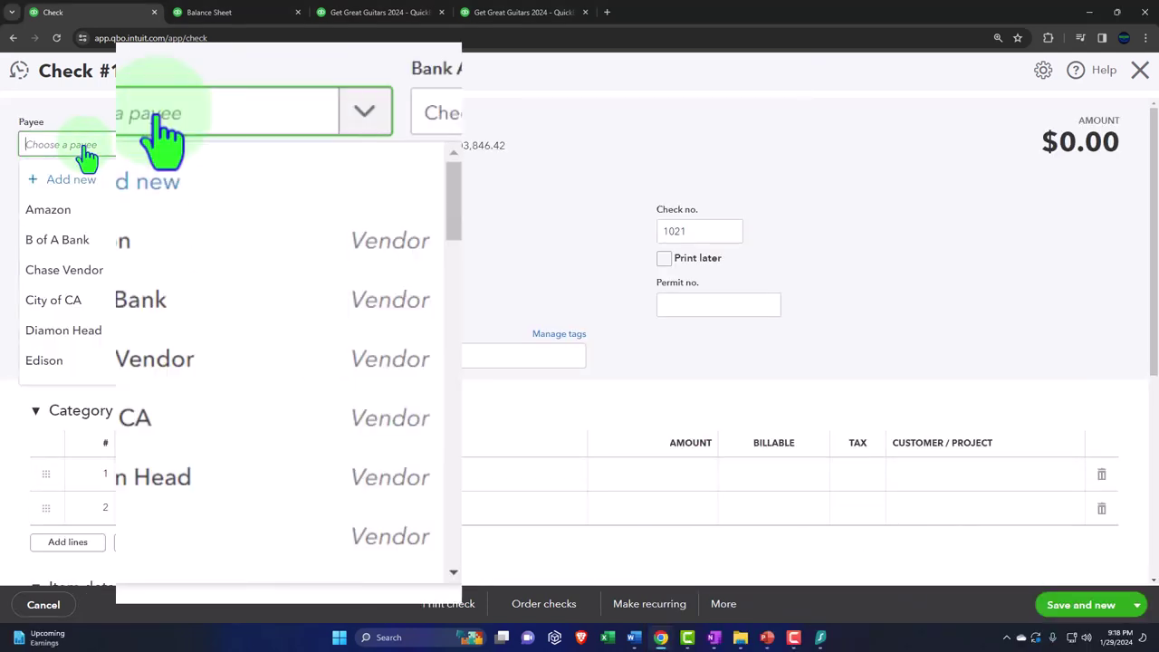
Add Local Sales Tax as a new vendor and set it as the check's payee.
type("State of")
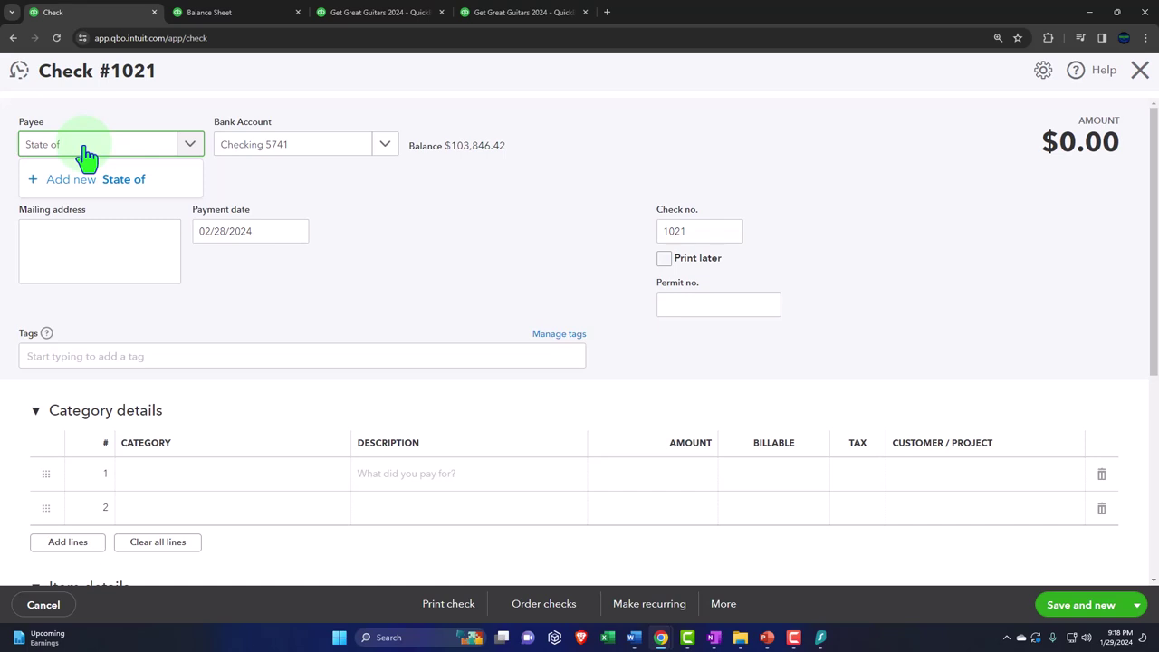
type(" Cal")
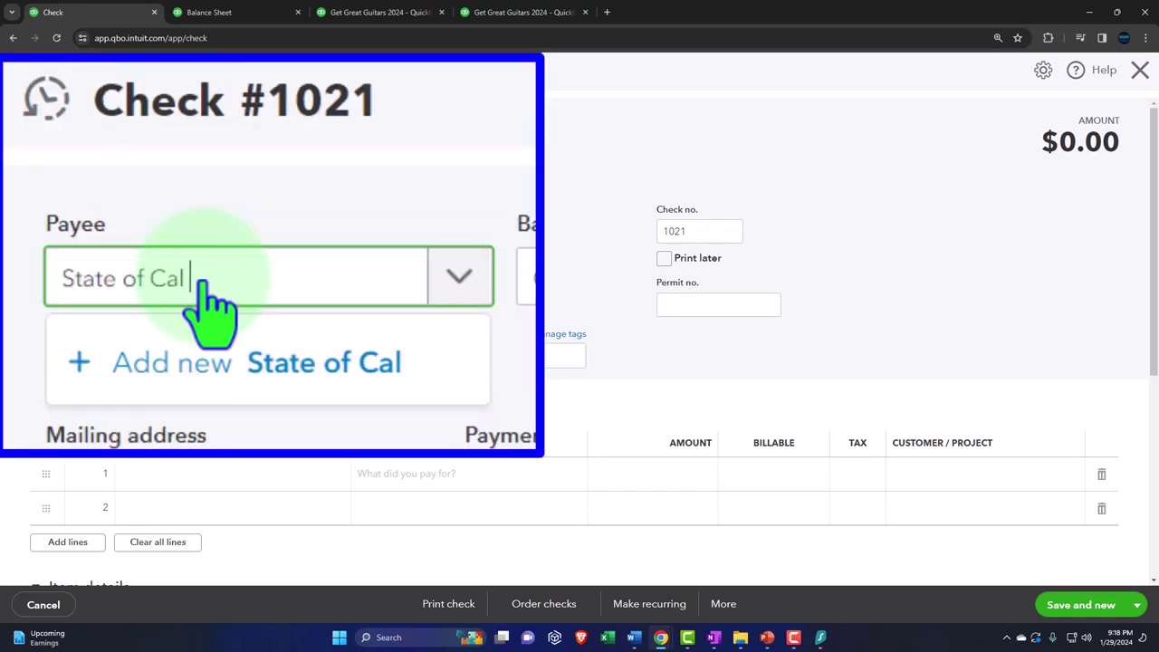
triple_click(199, 280)
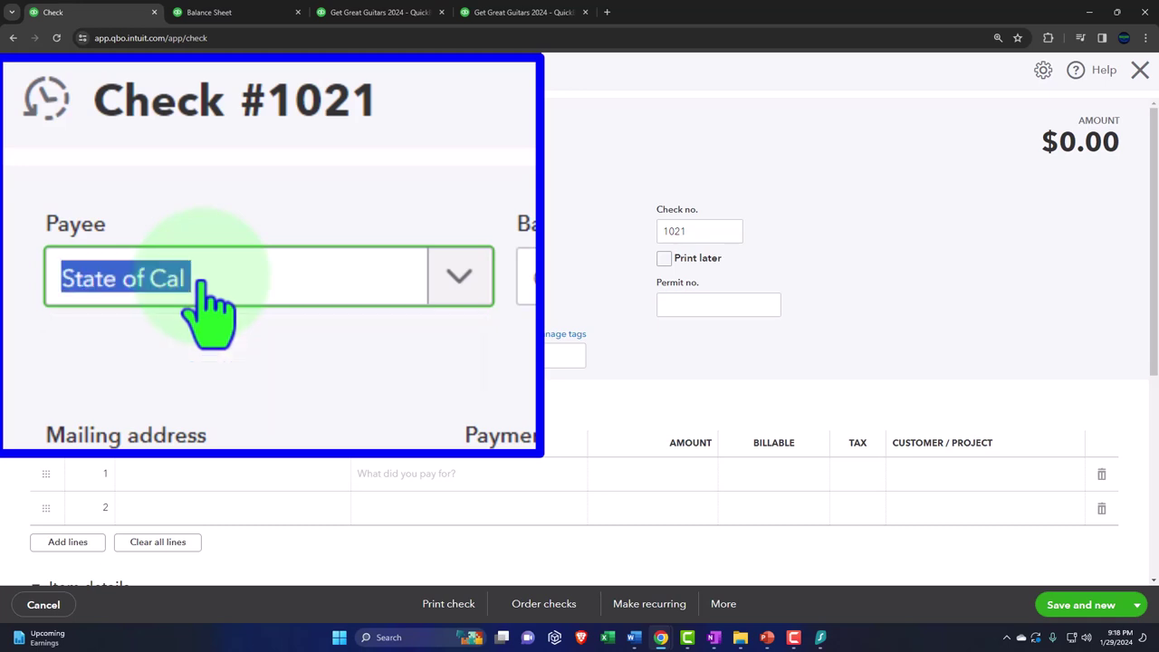
key("ctrl+c")
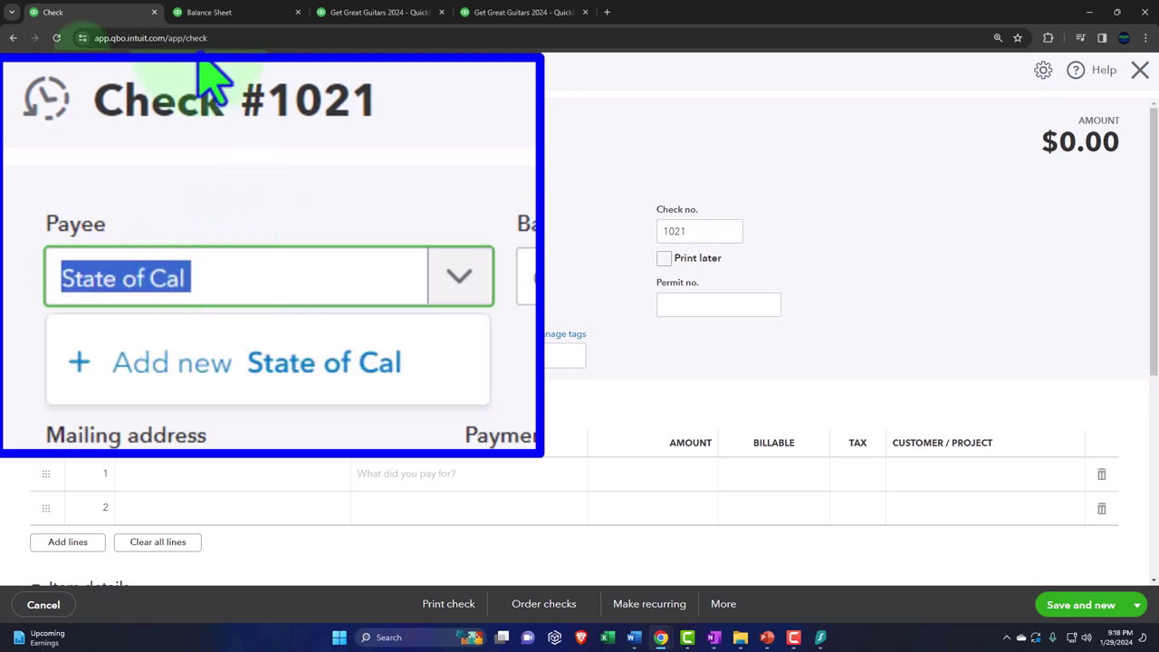
type("Lcoa")
key("BackSpace")
key("BackSpace")
type("o")
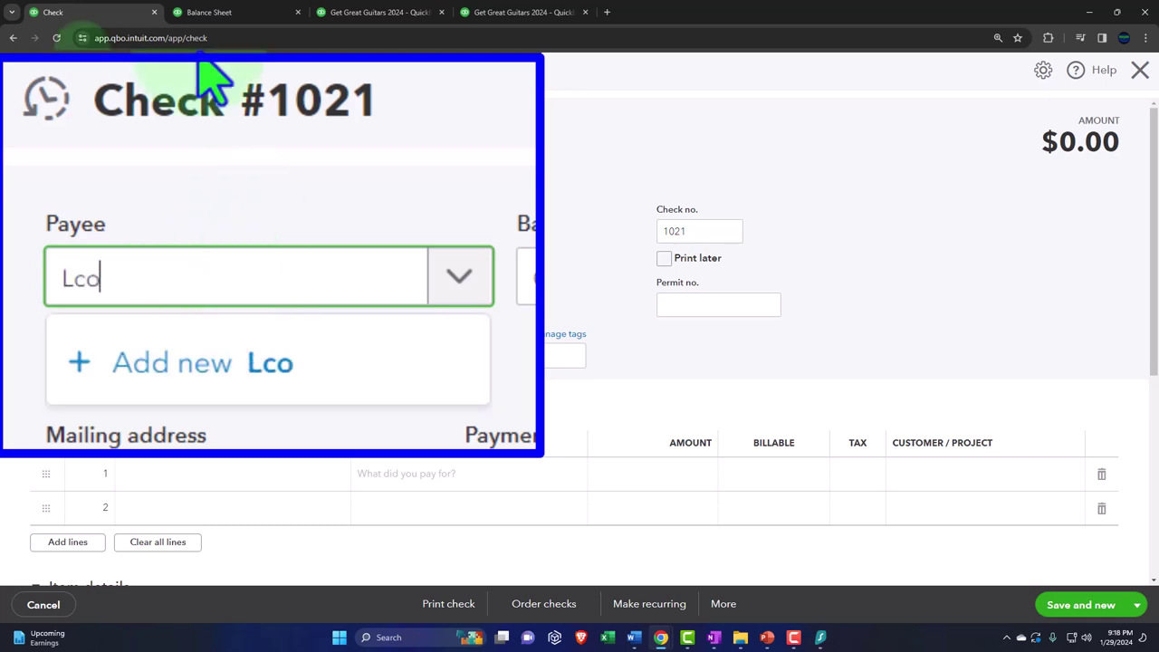
key("BackSpace")
key("BackSpace")
type("ocal St")
key("BackSpace")
type("a")
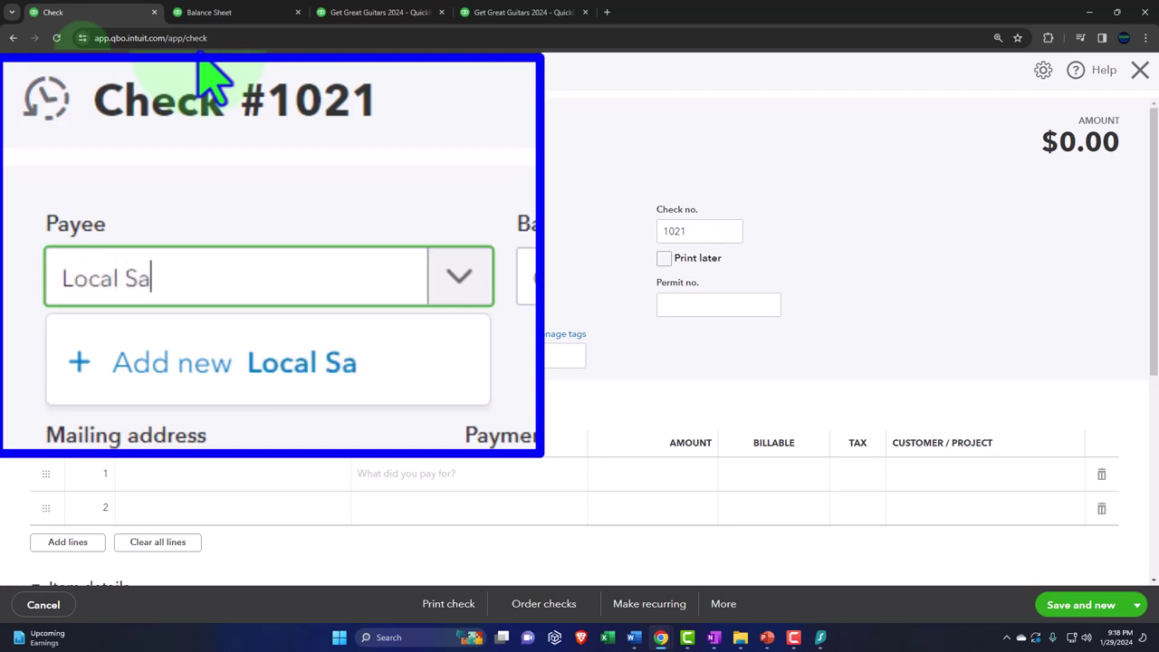
type("les Tax")
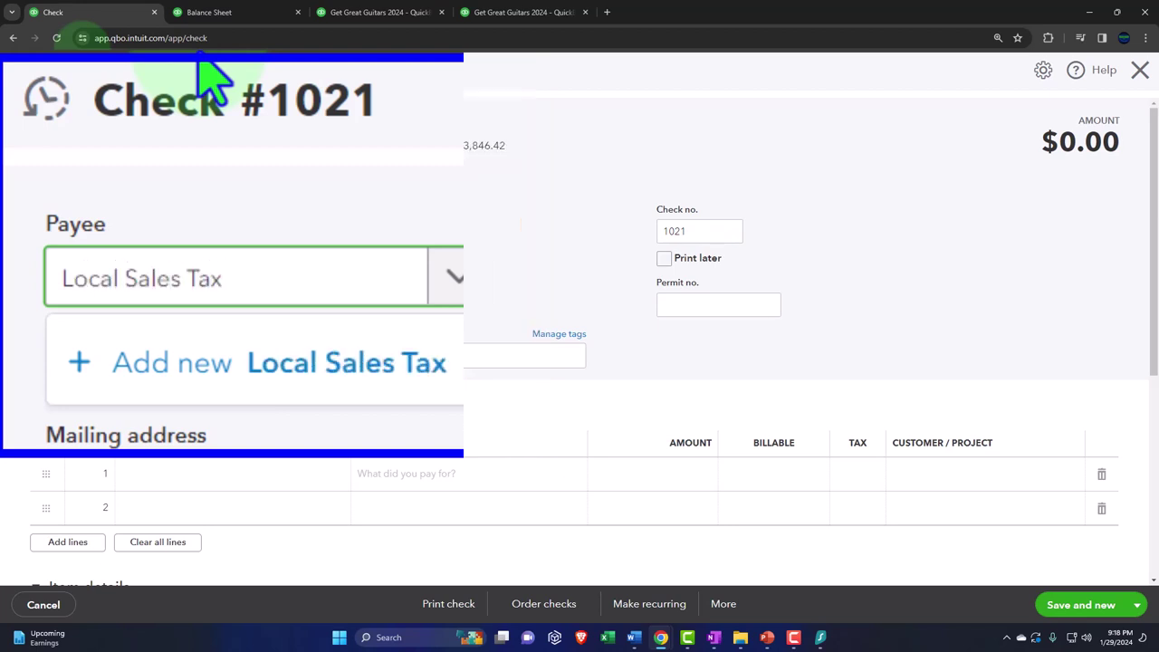
key("Return")
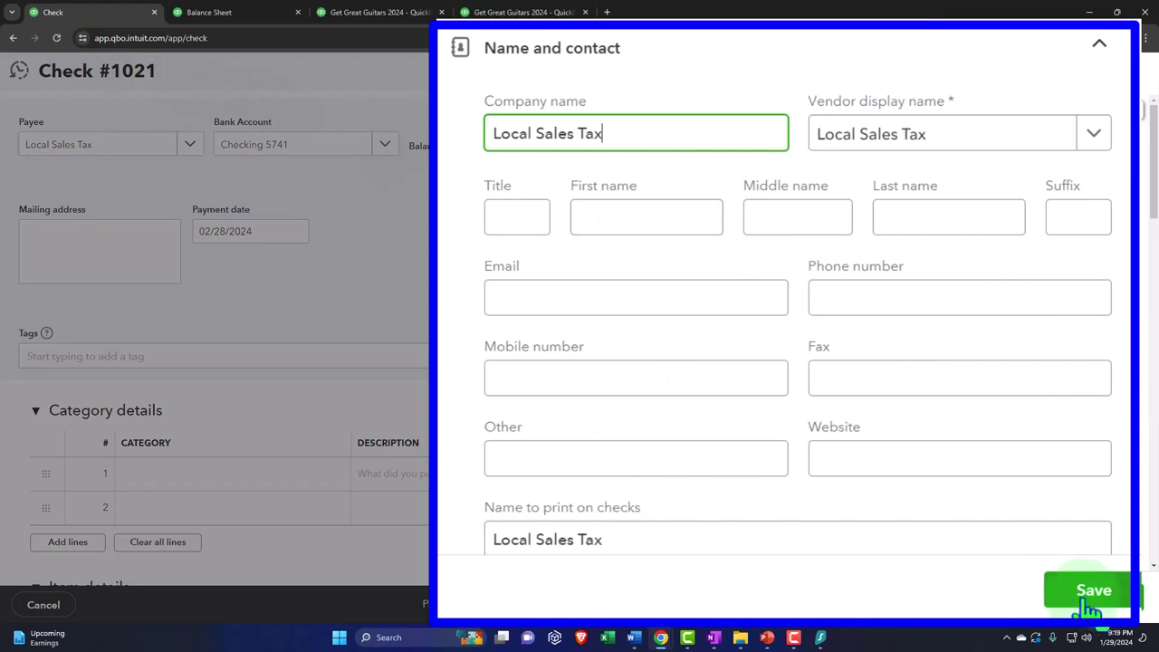
left_click(1105, 598)
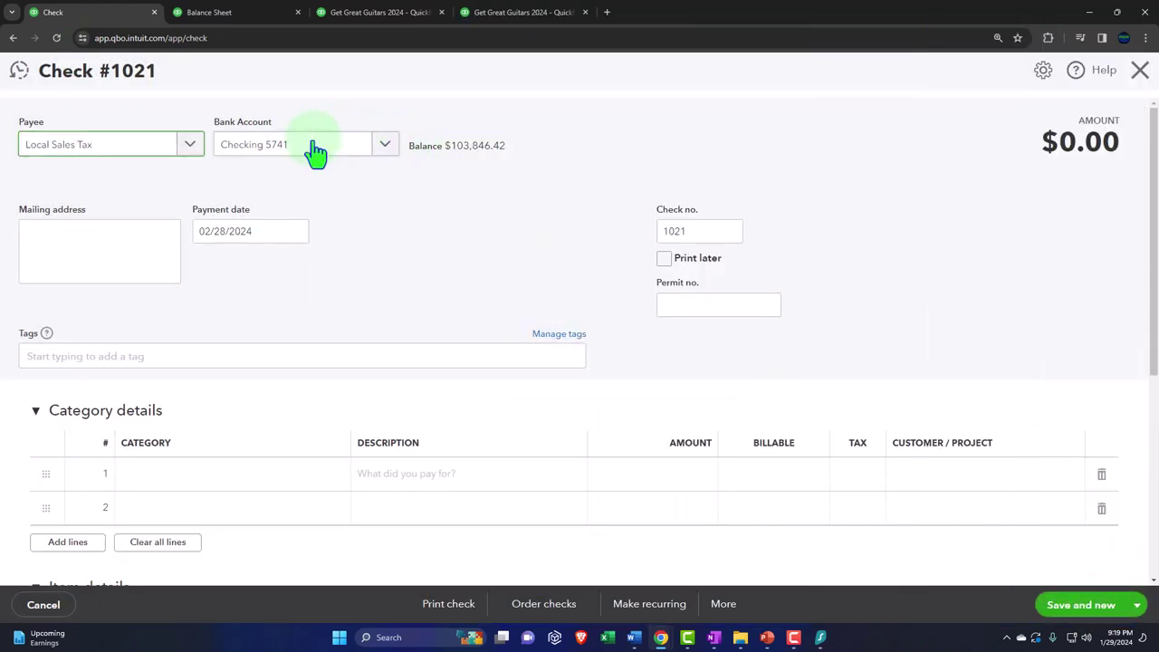
Categorise line 1 as Sales Tax Payable Adj with amount 468.77.
left_click(316, 148)
key("Tab")
key("Tab")
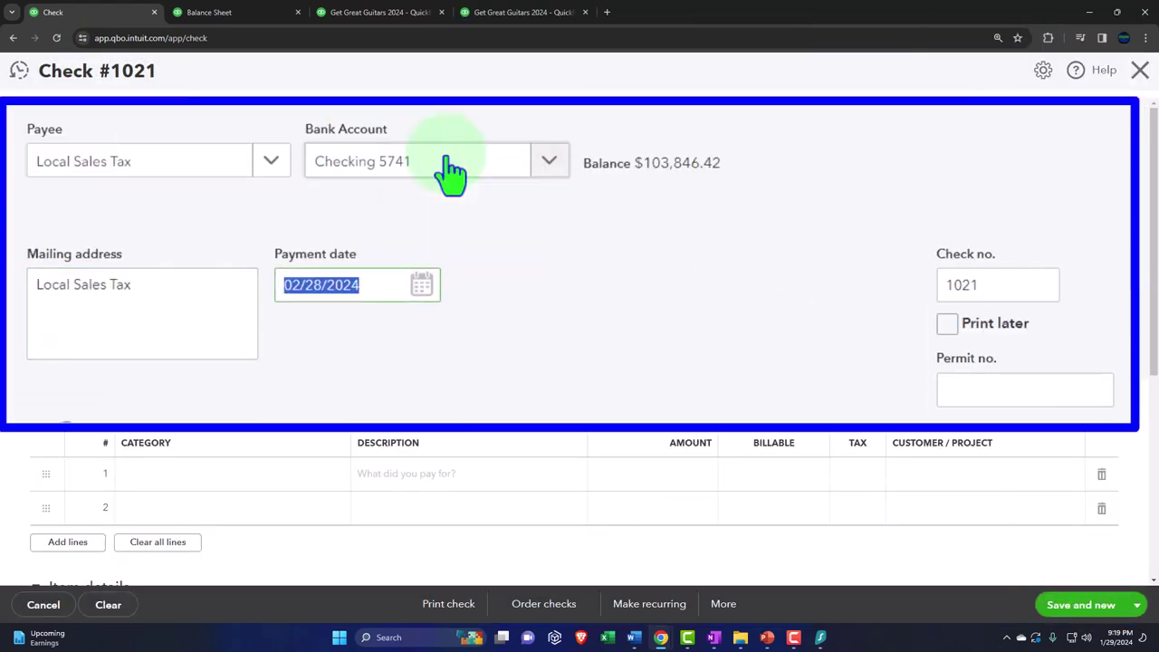
key("Tab")
key("Tab")
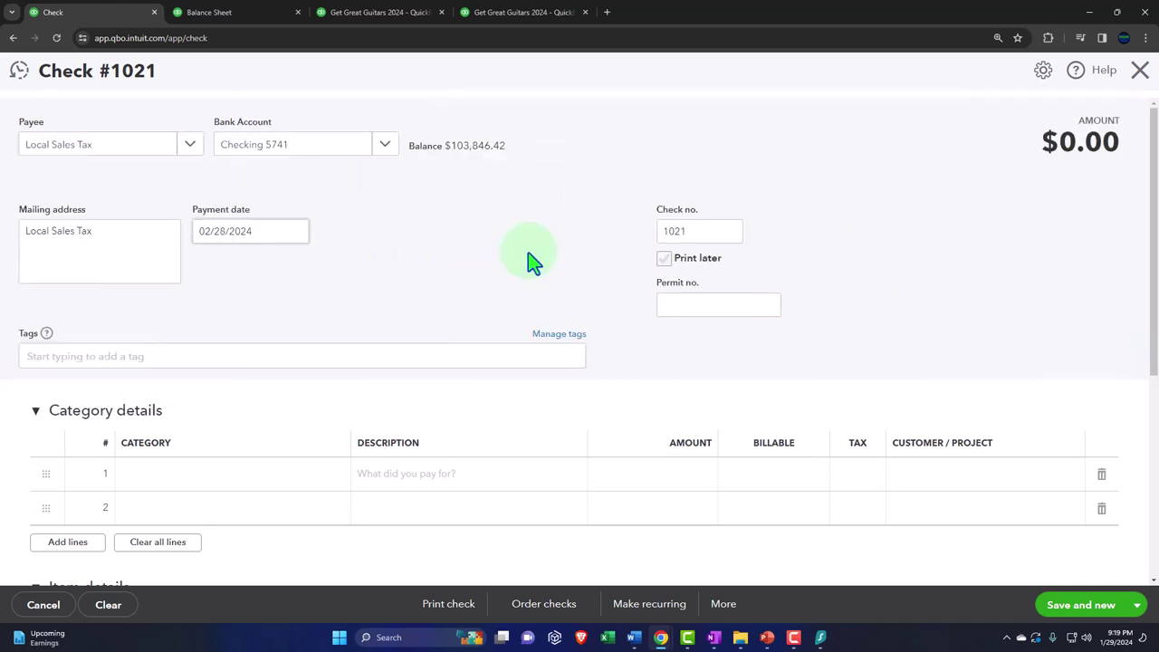
left_click(202, 480)
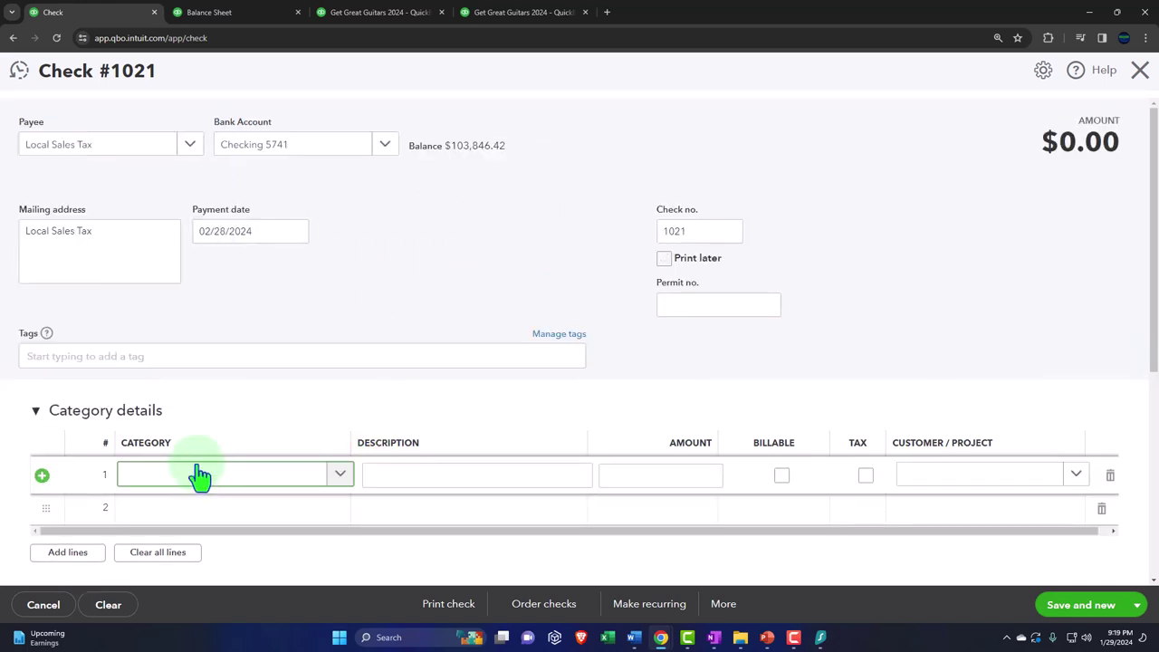
type("Sales")
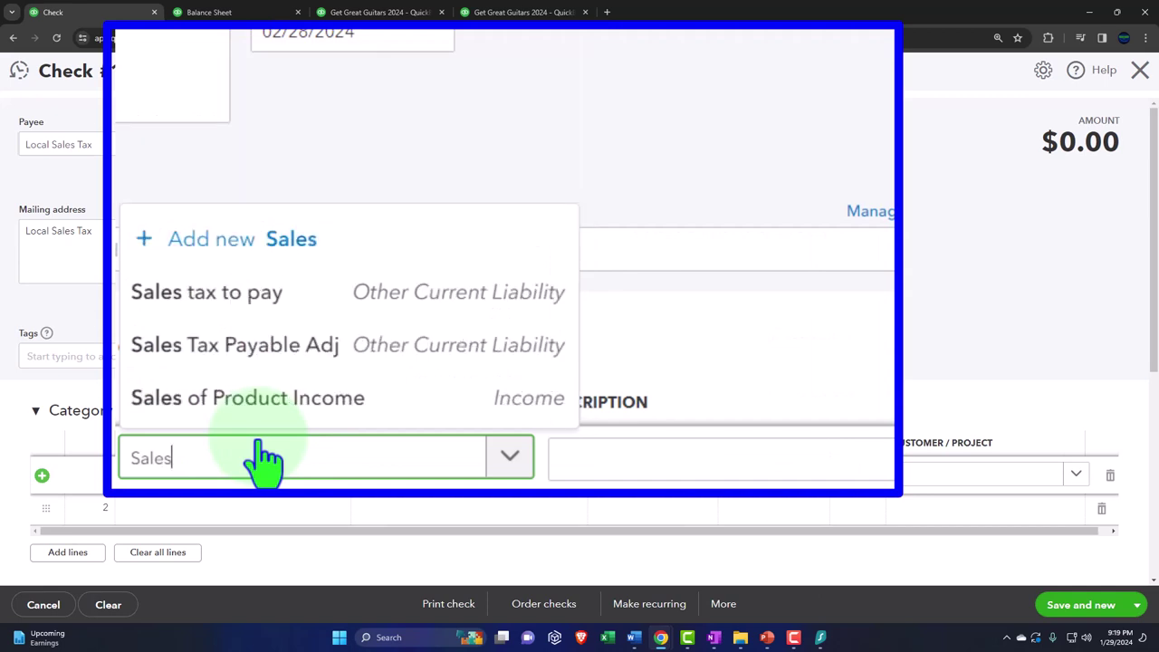
left_click(328, 345)
key("Tab")
key("Tab")
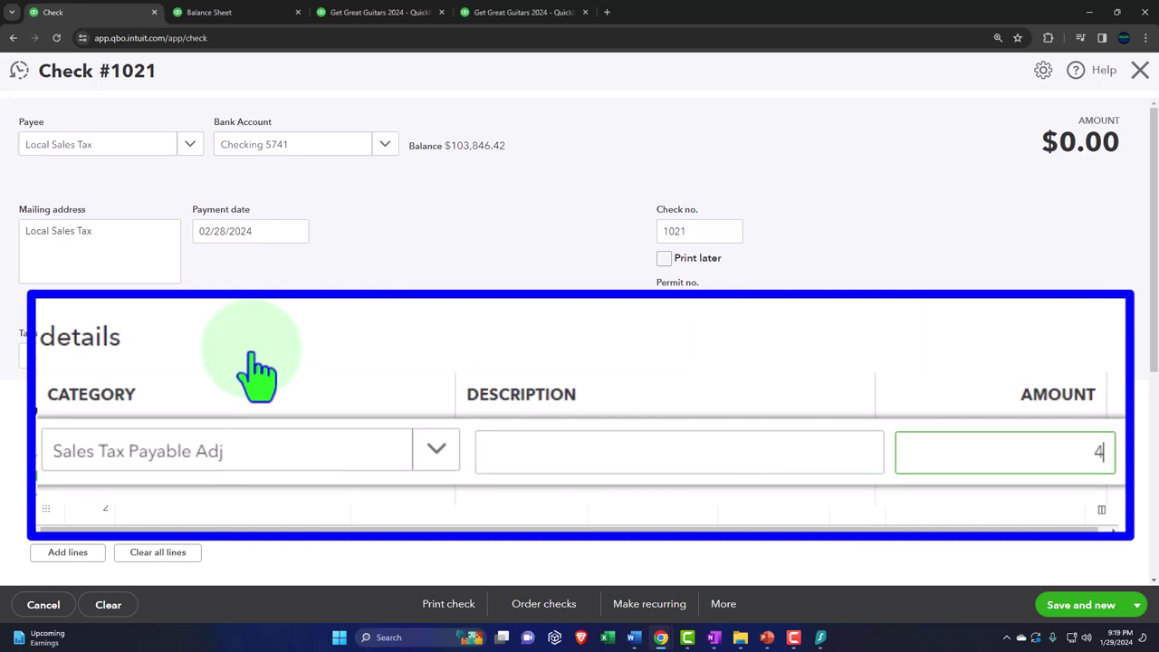
type("77")
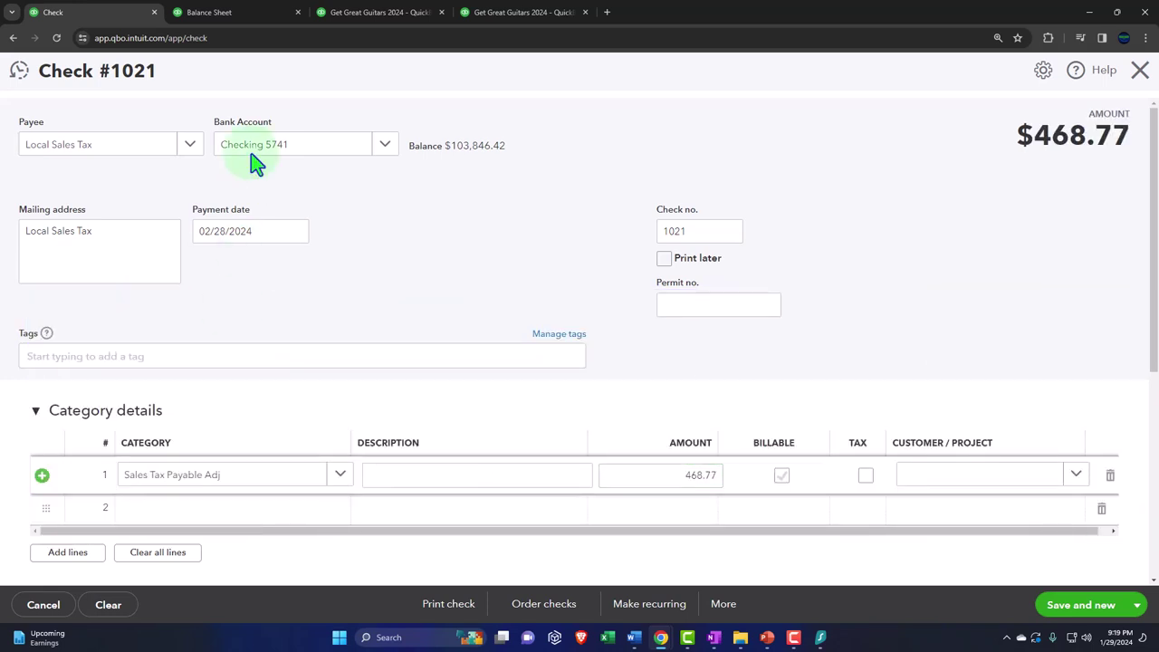
Compare balances on the Balance Sheet, then save and close check #1021.
left_click(208, 12)
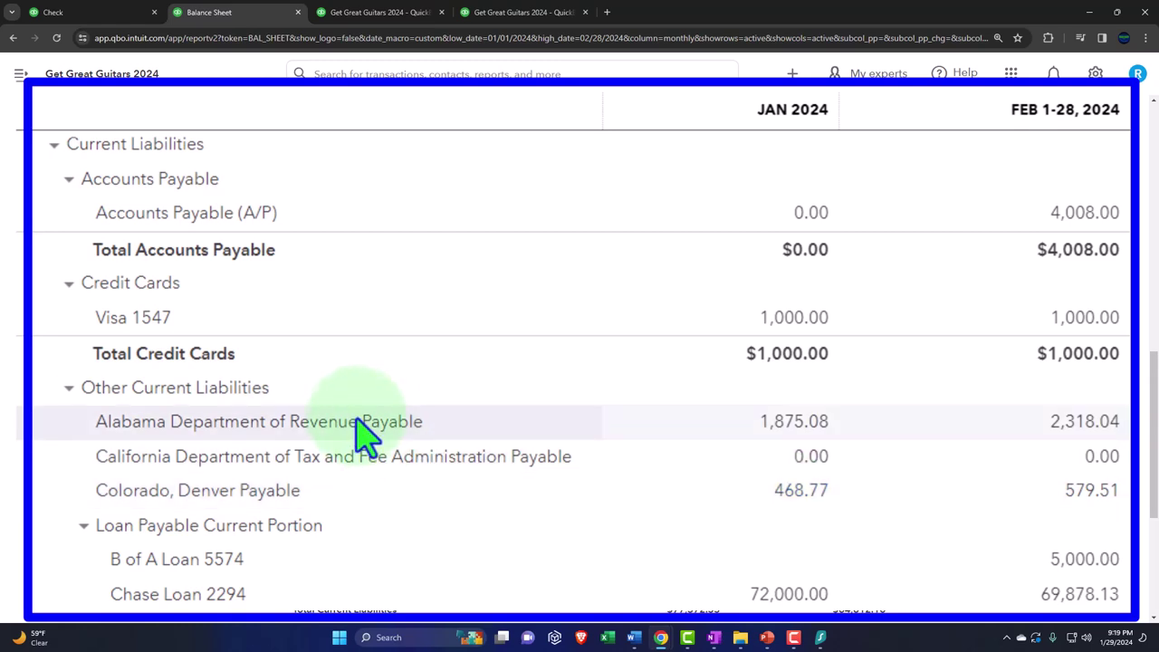
left_click(136, 13)
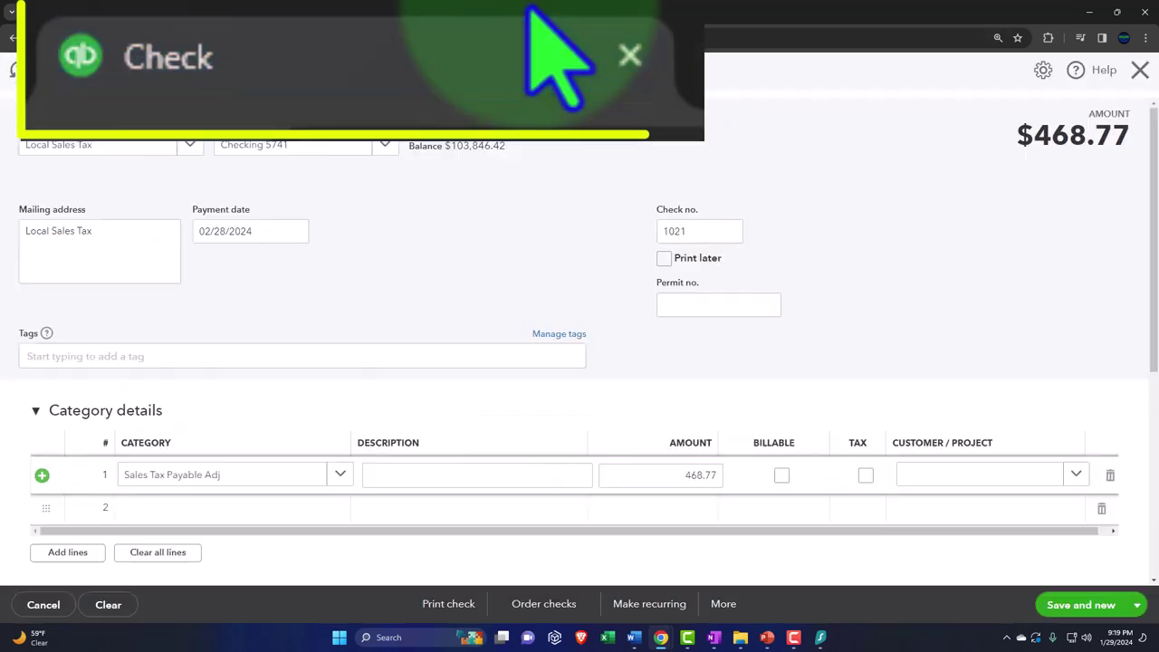
scroll(560, 350, "down", 2)
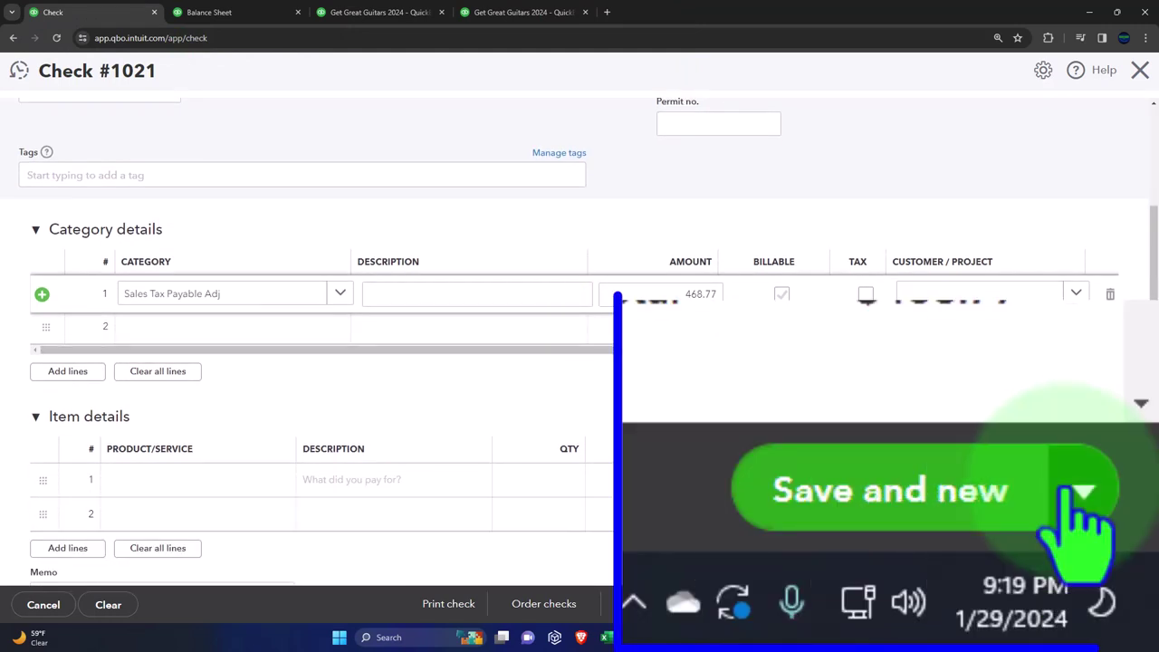
left_click(1137, 605)
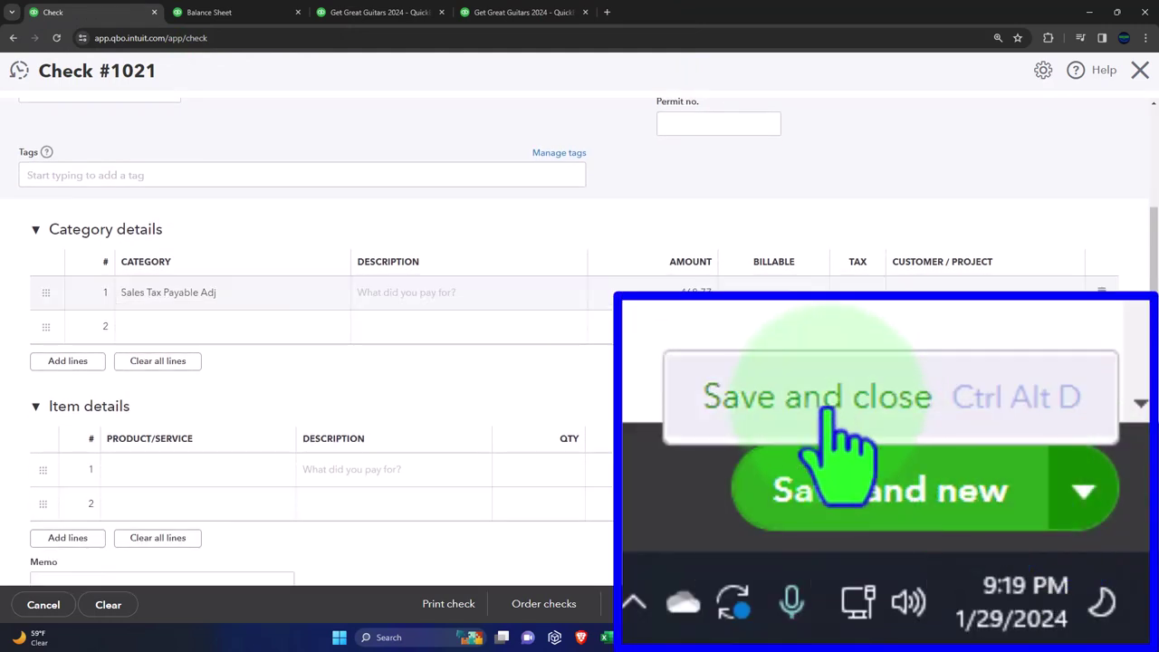
left_click(1037, 580)
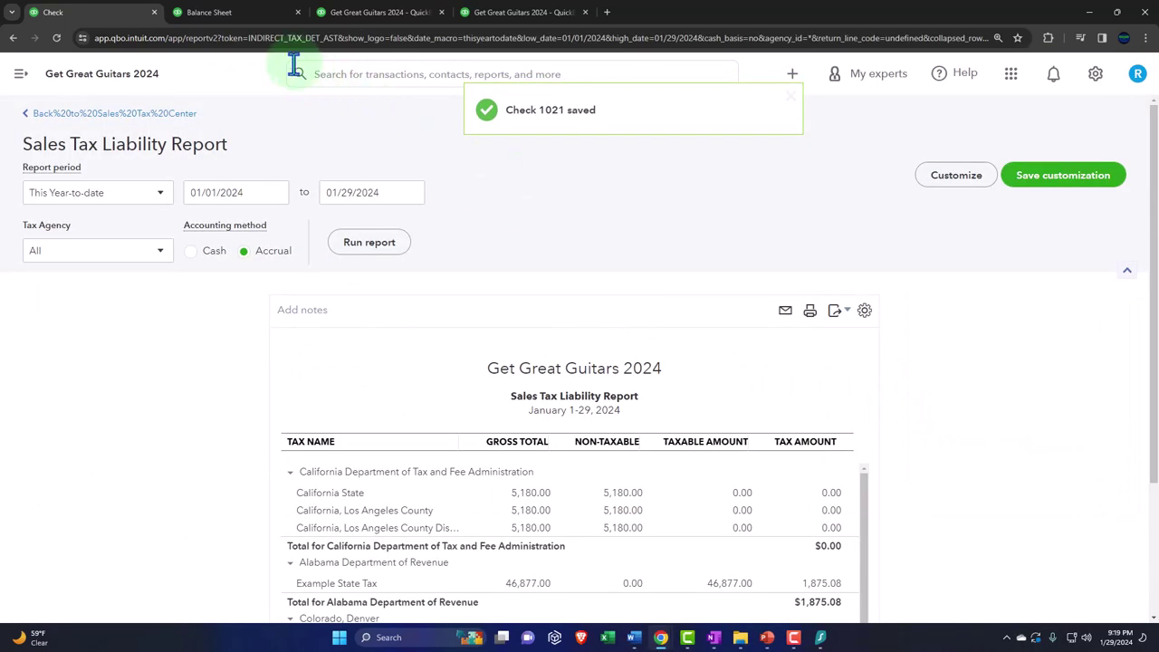
Rerun the February Balance Sheet, confirm Sales Tax Payable Adj at -2,343.86, then return to the tax report.
left_click(209, 12)
scroll(408, 272, "up", 3)
scroll(453, 317, "up", 10)
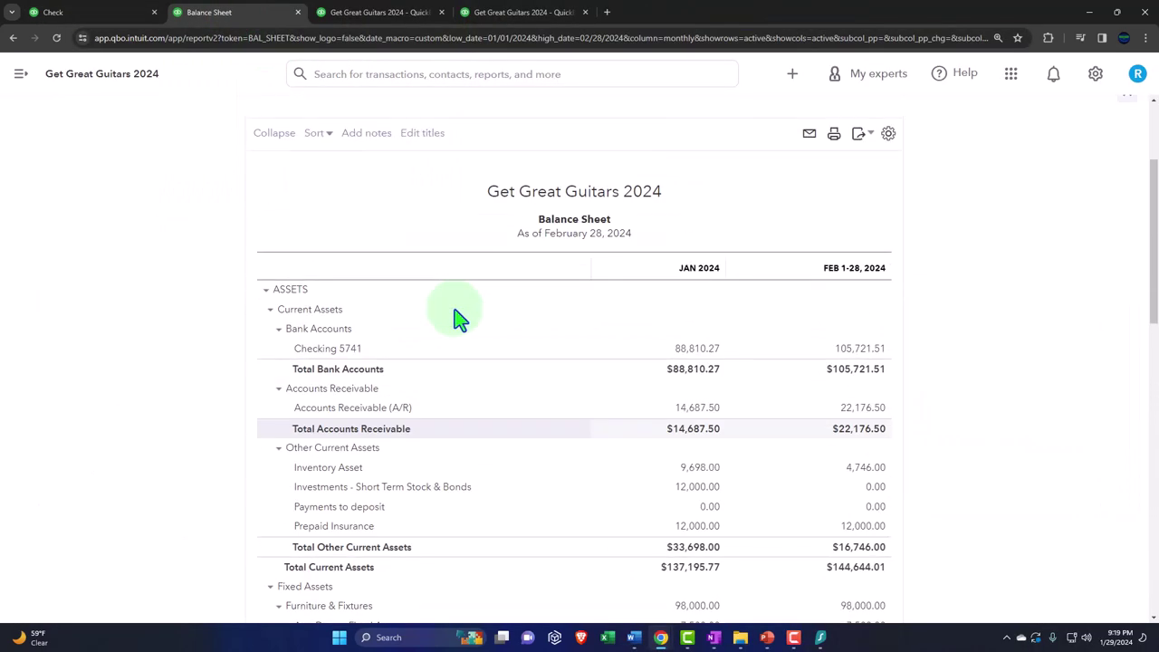
left_click(678, 259)
scroll(452, 357, "down", 3)
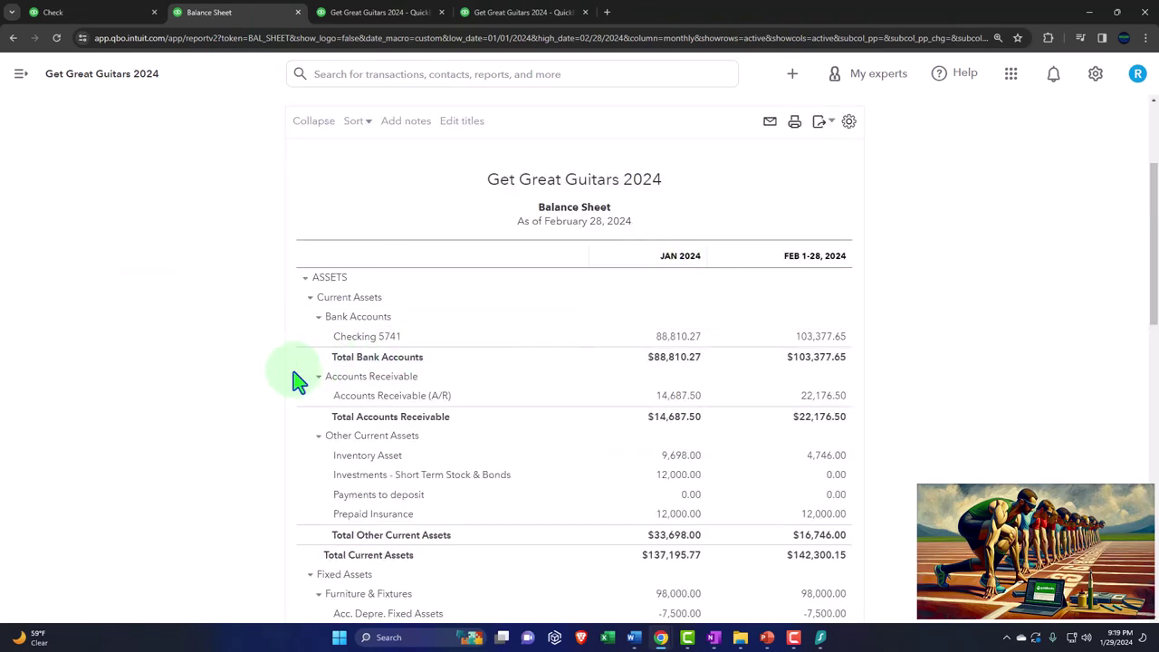
scroll(344, 328, "down", 5)
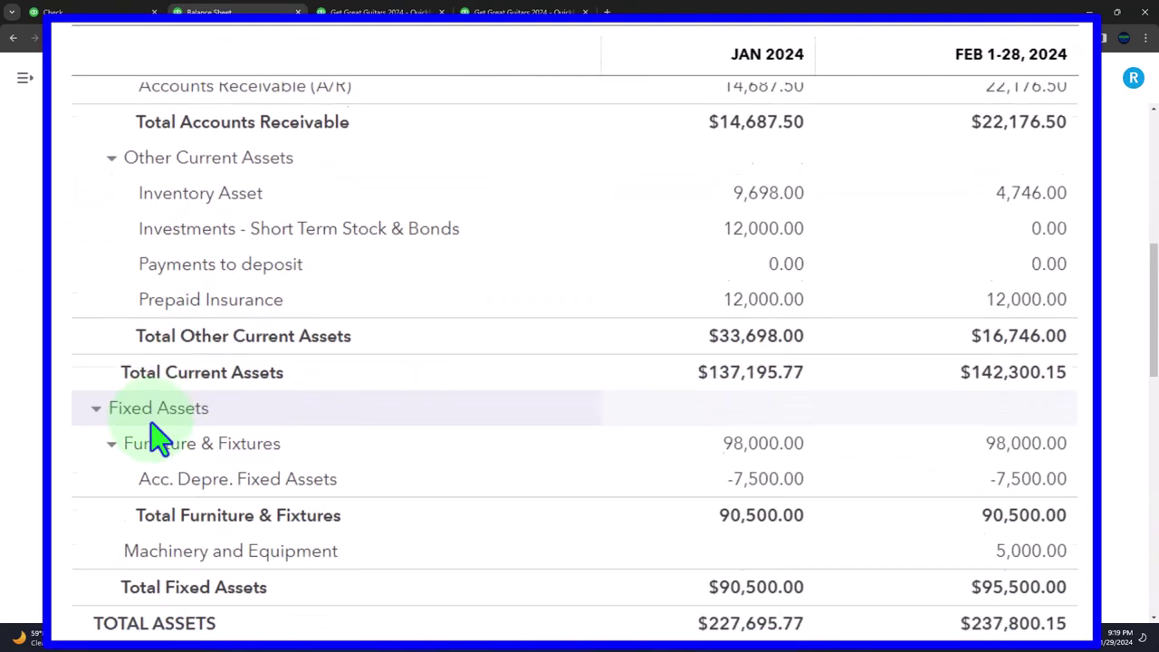
scroll(156, 441, "down", 8)
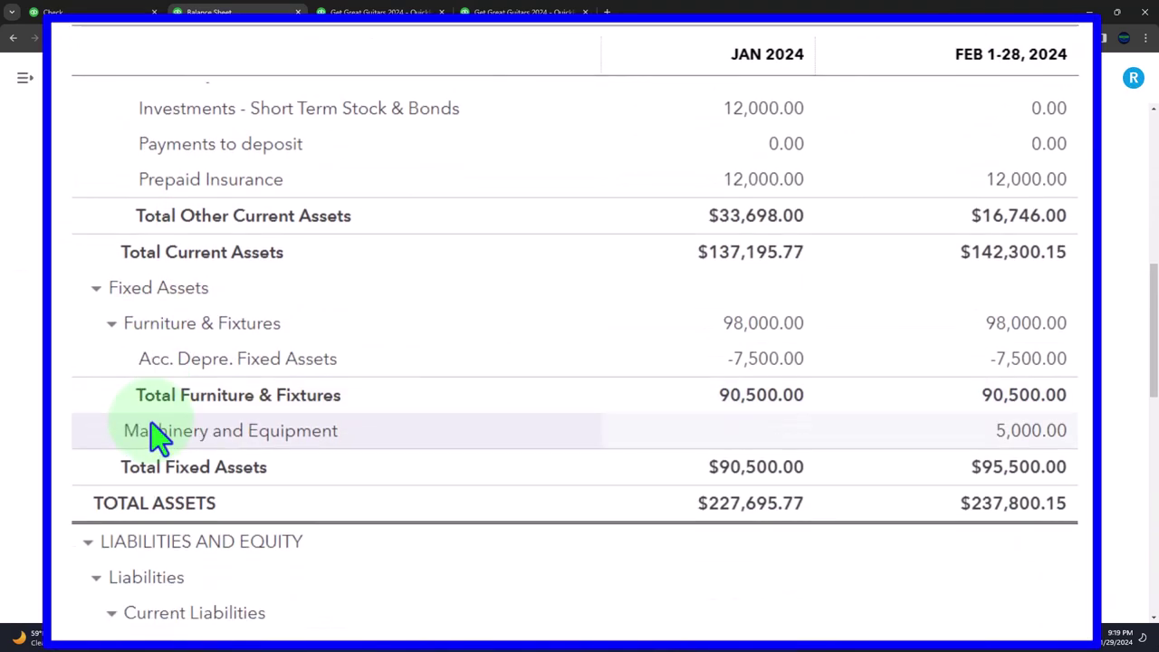
scroll(156, 441, "down", 1)
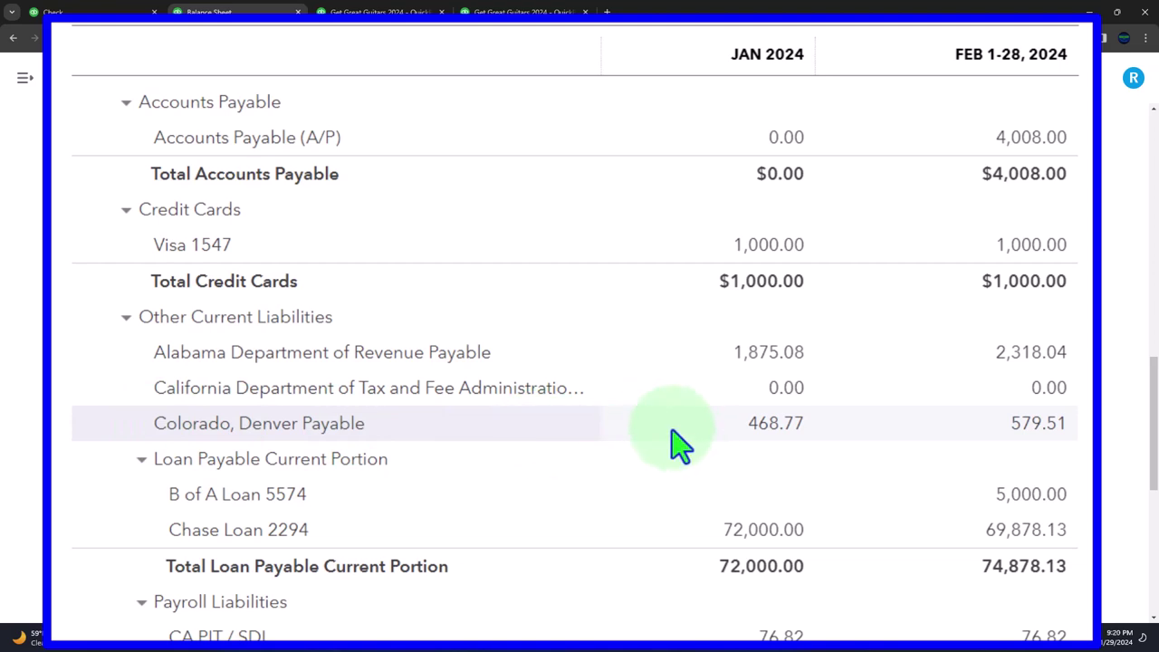
scroll(674, 443, "down", 4)
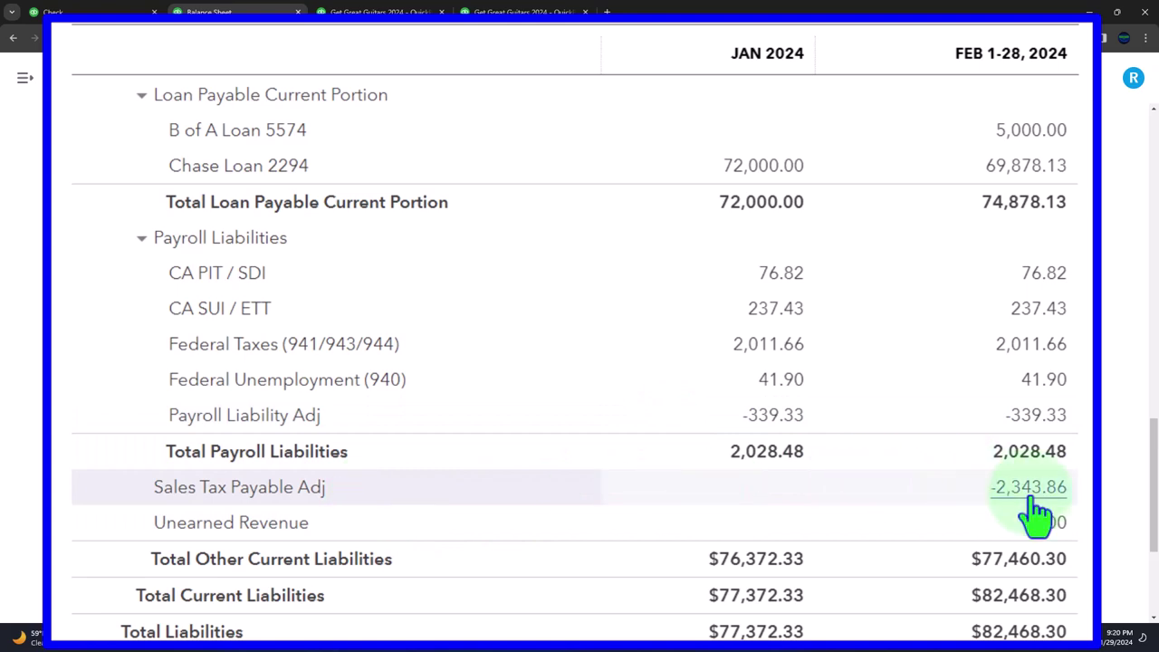
scroll(1032, 511, "up", 3)
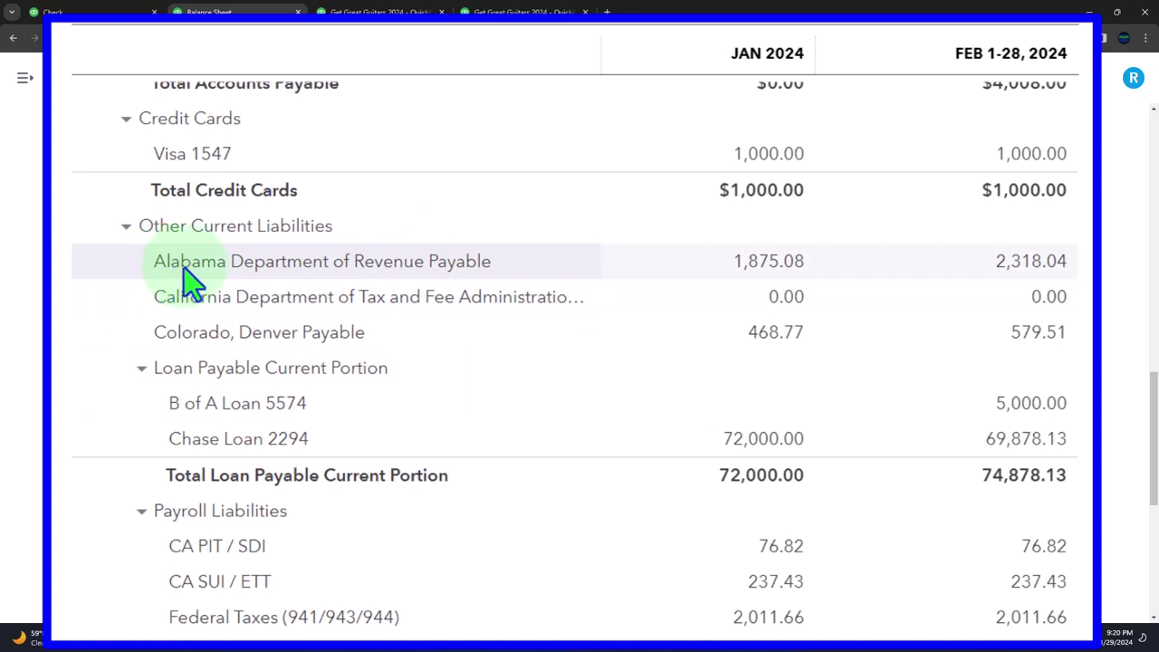
scroll(184, 267, "down", 2)
scroll(184, 267, "up", 2)
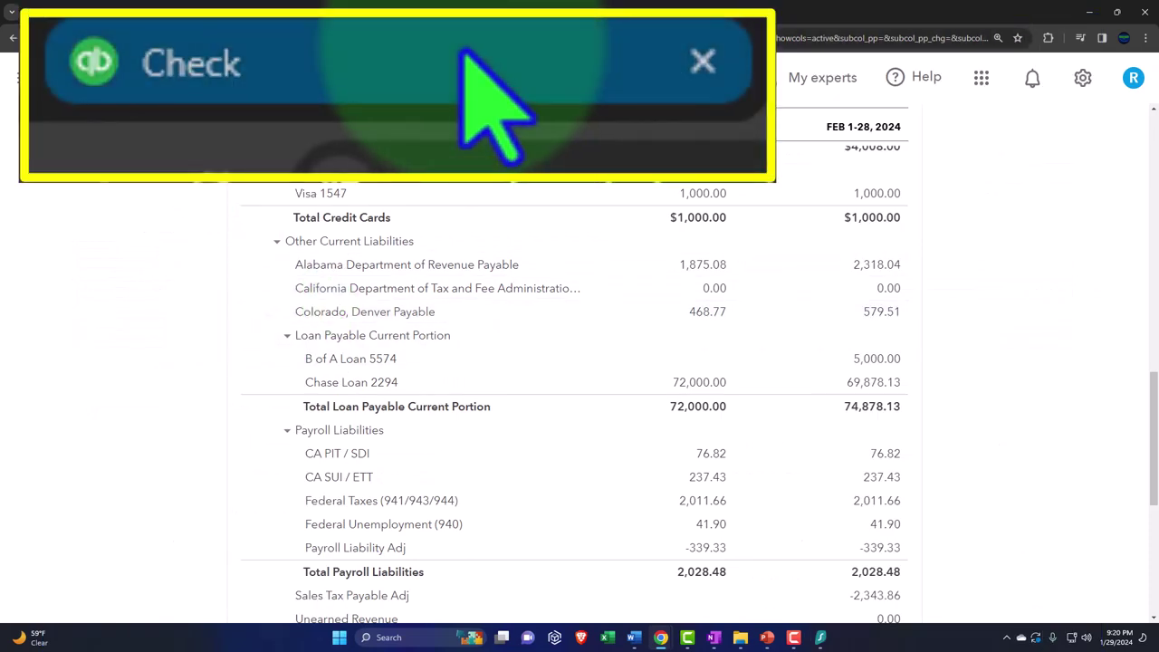
left_click(108, 12)
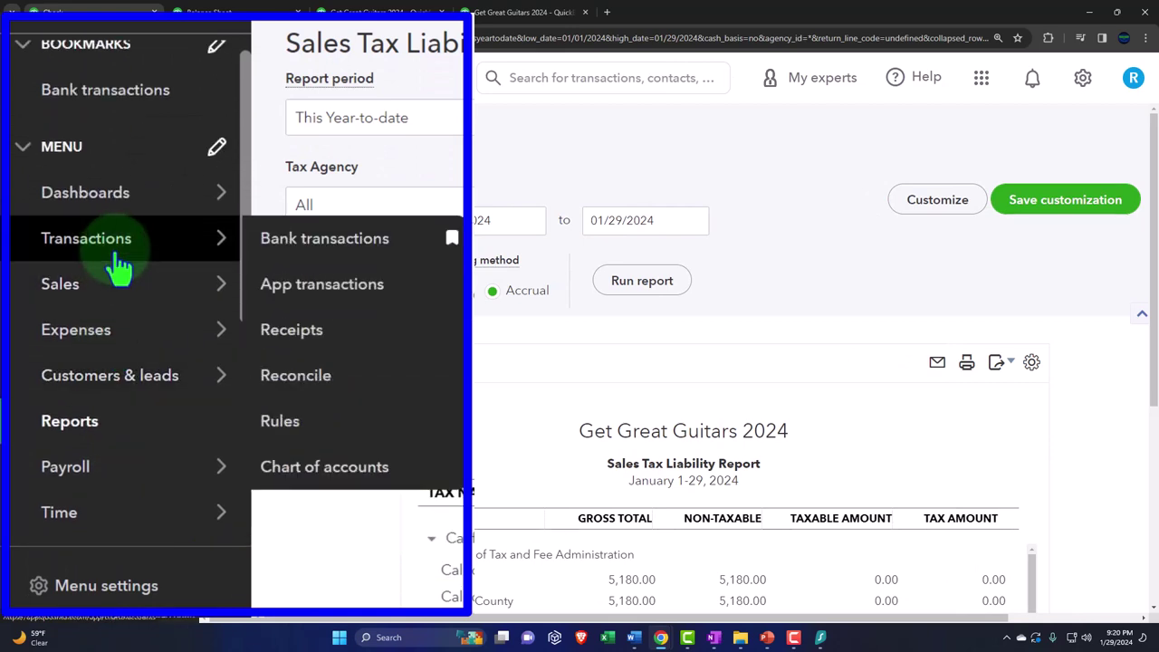
From the Chart of accounts, start a new liability account filed under Other Current Liabilities.
left_click(140, 253)
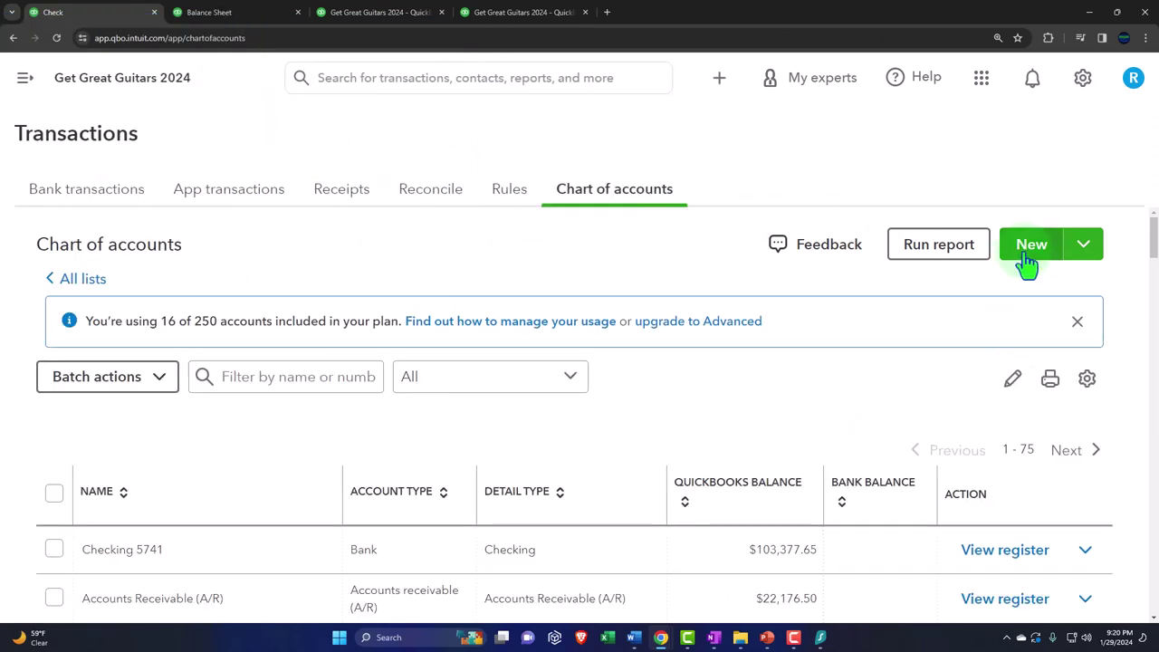
left_click(1030, 246)
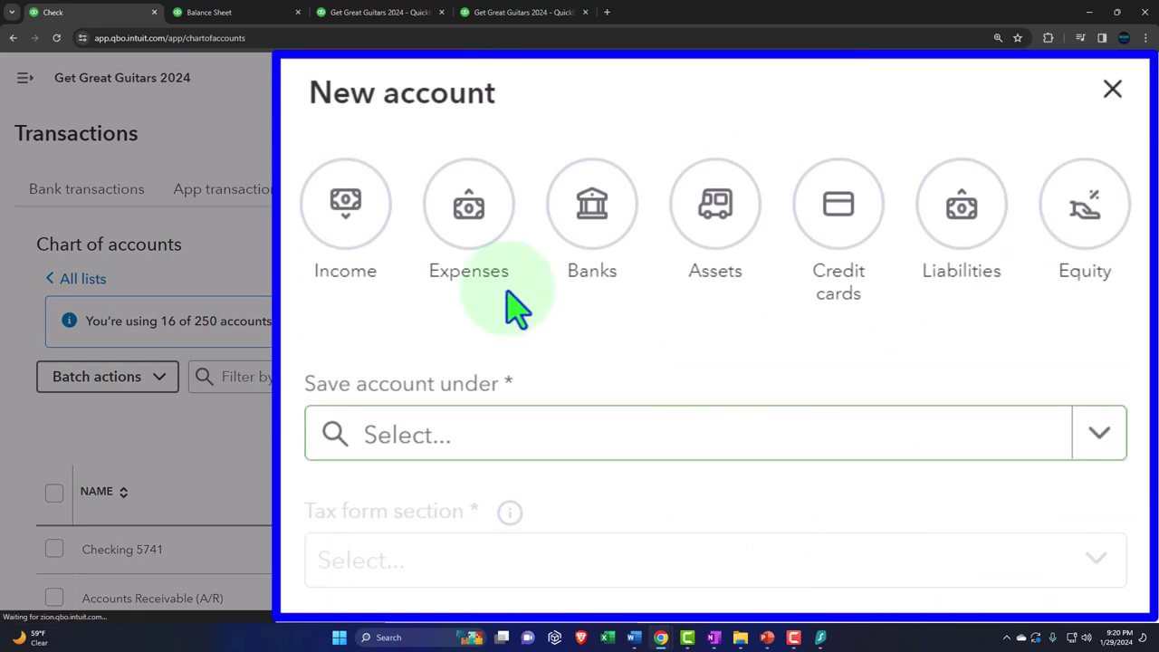
left_click(964, 231)
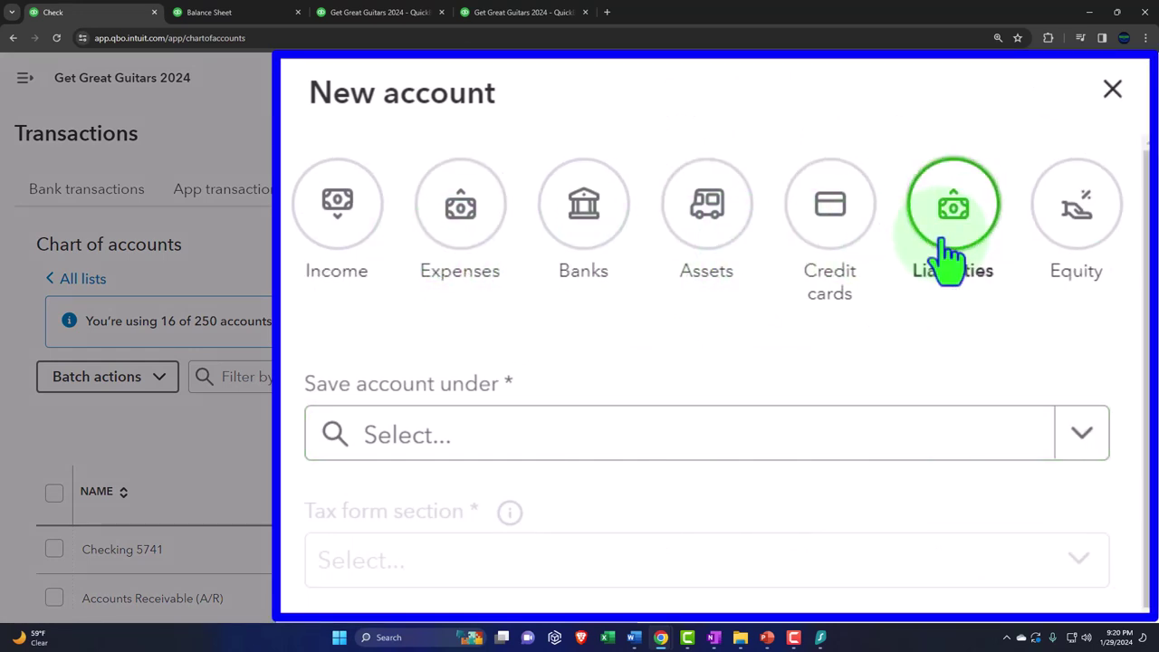
left_click(1077, 435)
scroll(706, 543, "down", 2)
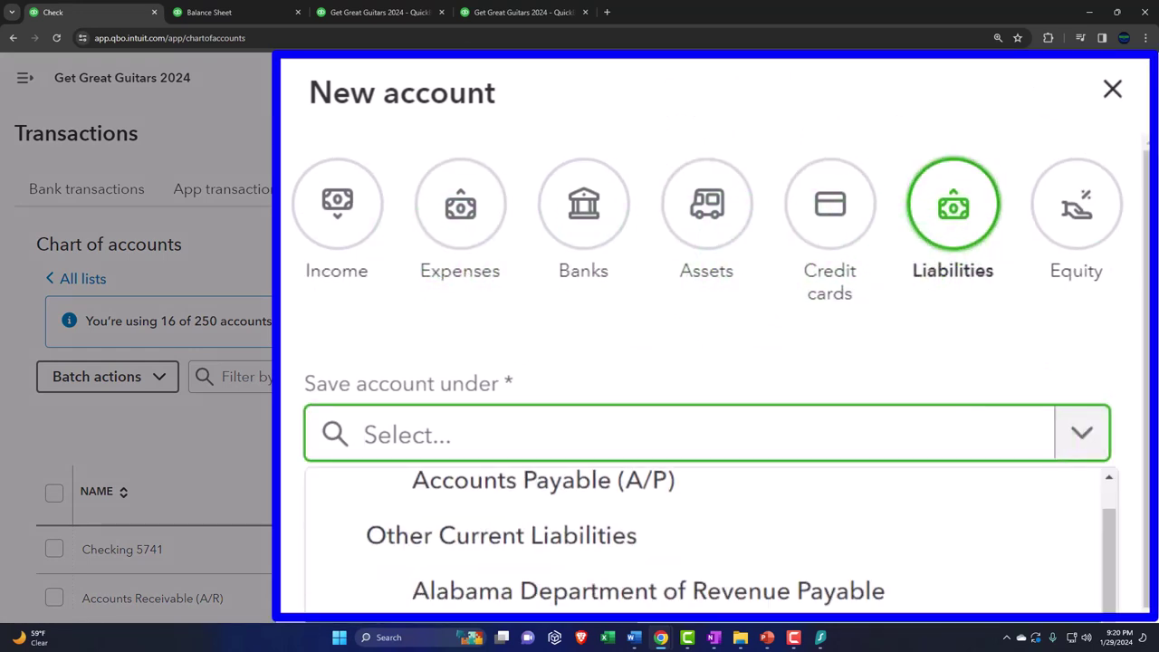
scroll(706, 543, "down", 1)
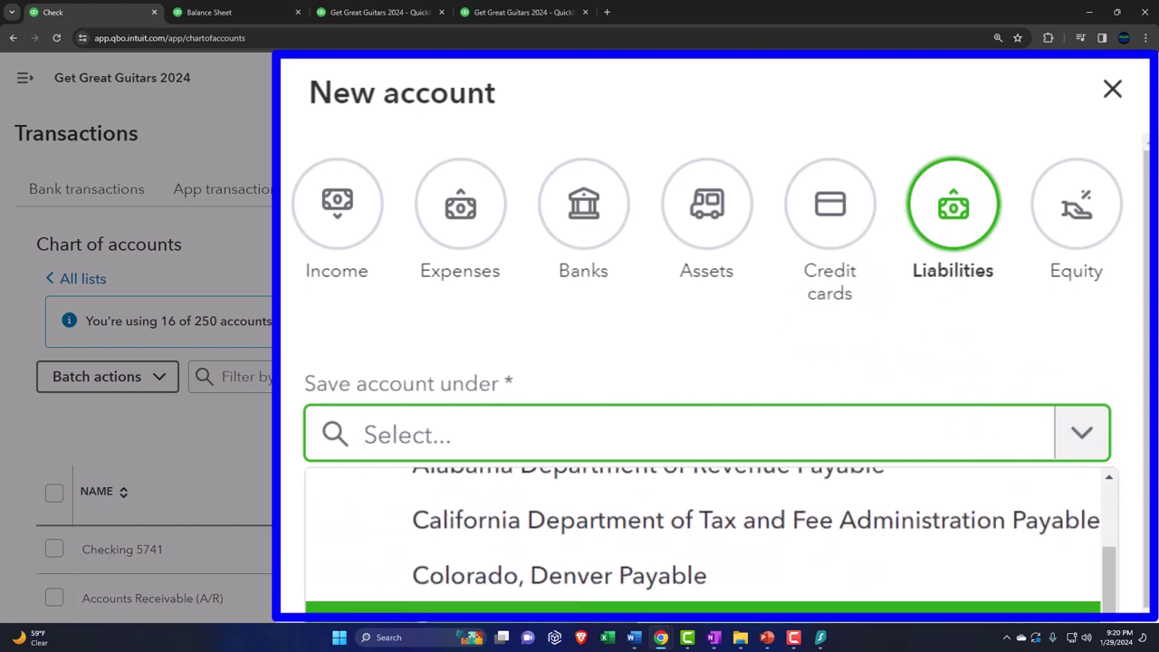
scroll(706, 543, "up", 2)
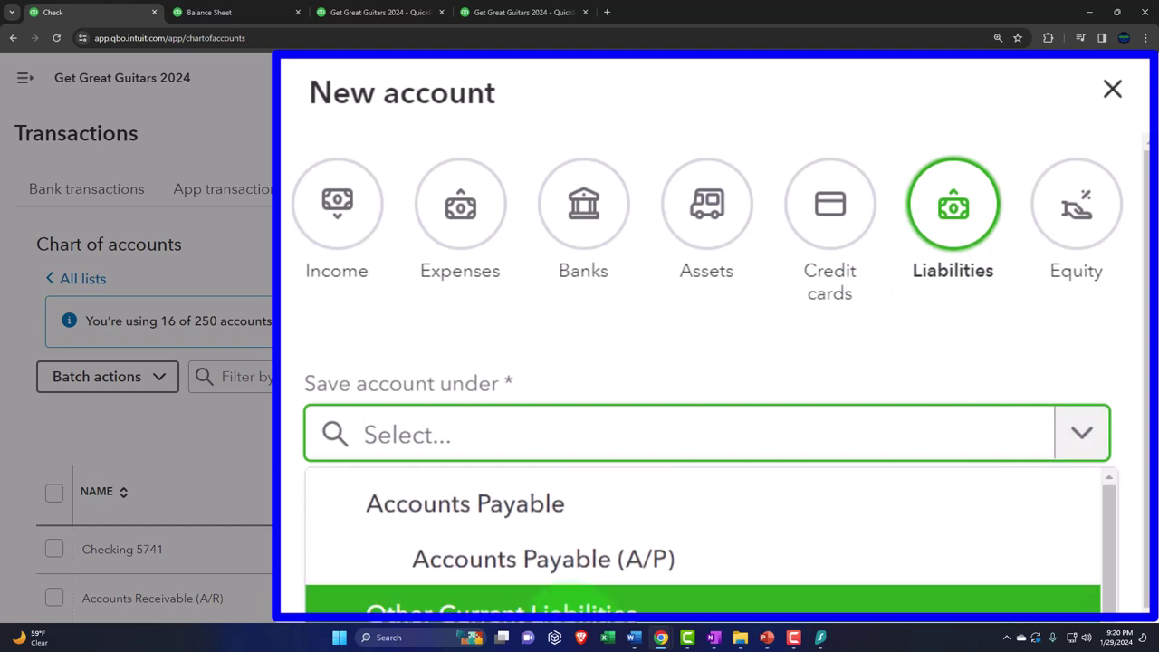
left_click(580, 612)
Set tax form section to Sales Tax Payable, name the account 'Sales Tax Payable', and save it.
left_click(466, 586)
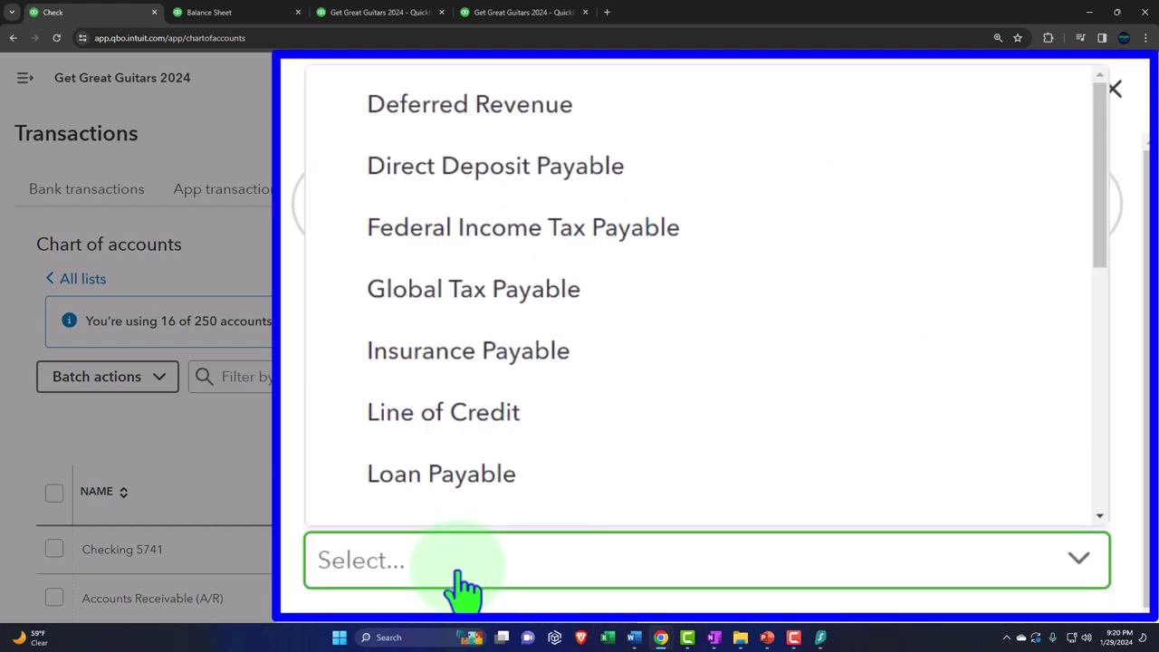
scroll(459, 437, "down", 7)
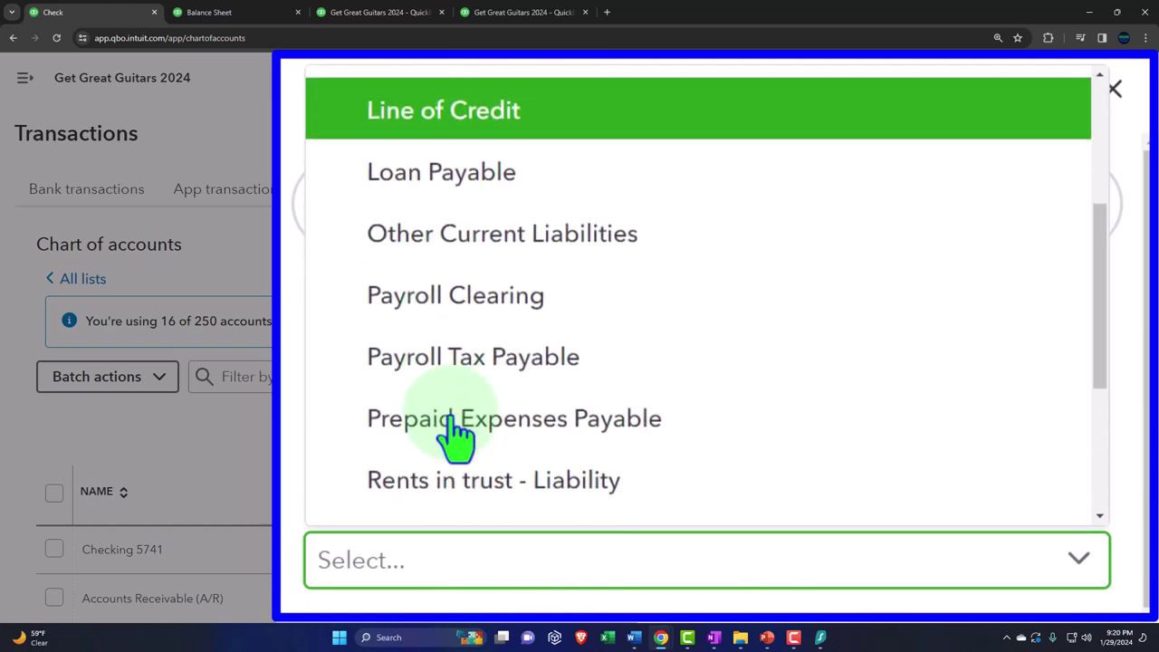
scroll(458, 436, "down", 1)
left_click(476, 333)
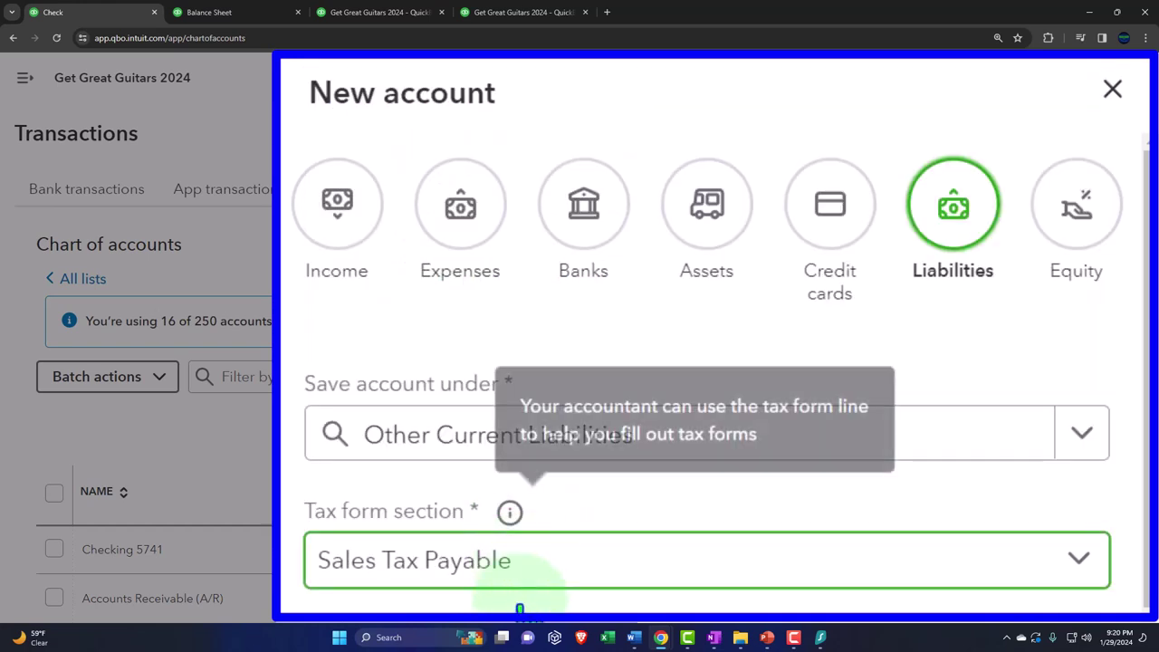
scroll(517, 589, "down", 3)
left_click(487, 313)
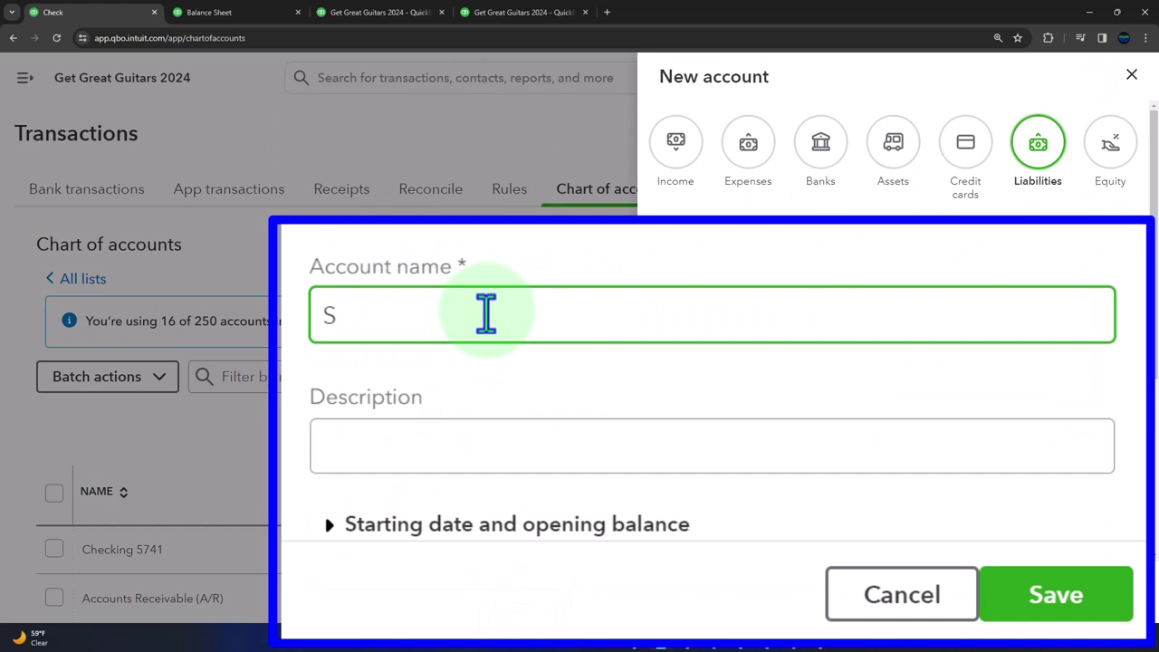
type("Sales Tax Payable")
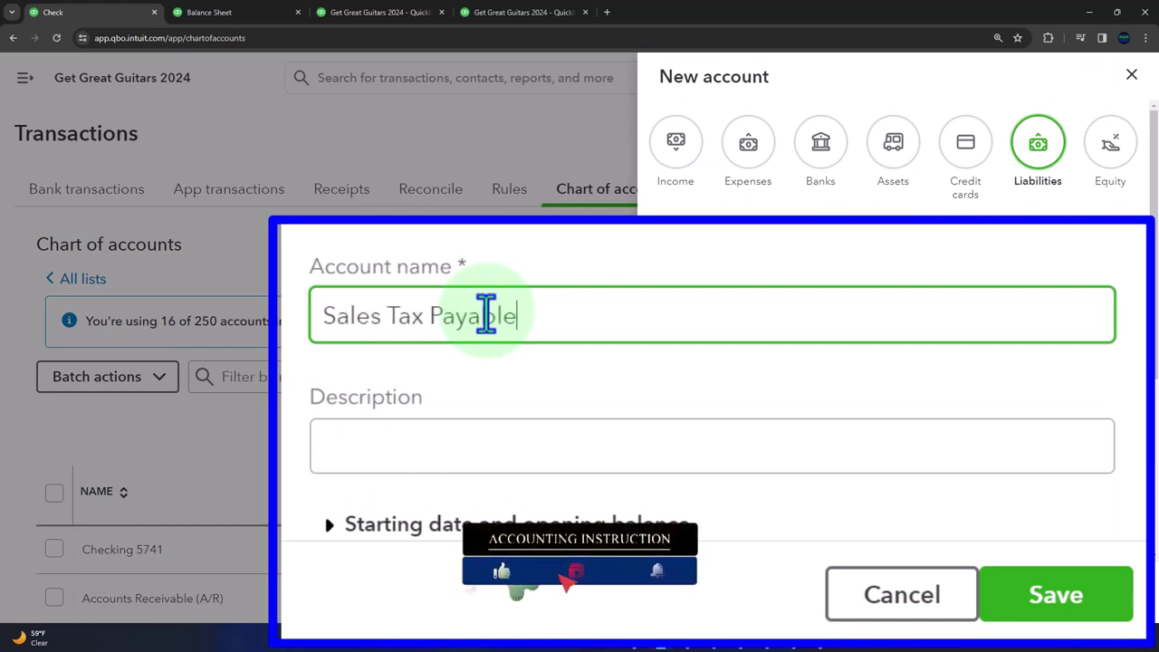
scroll(608, 419, "down", 3)
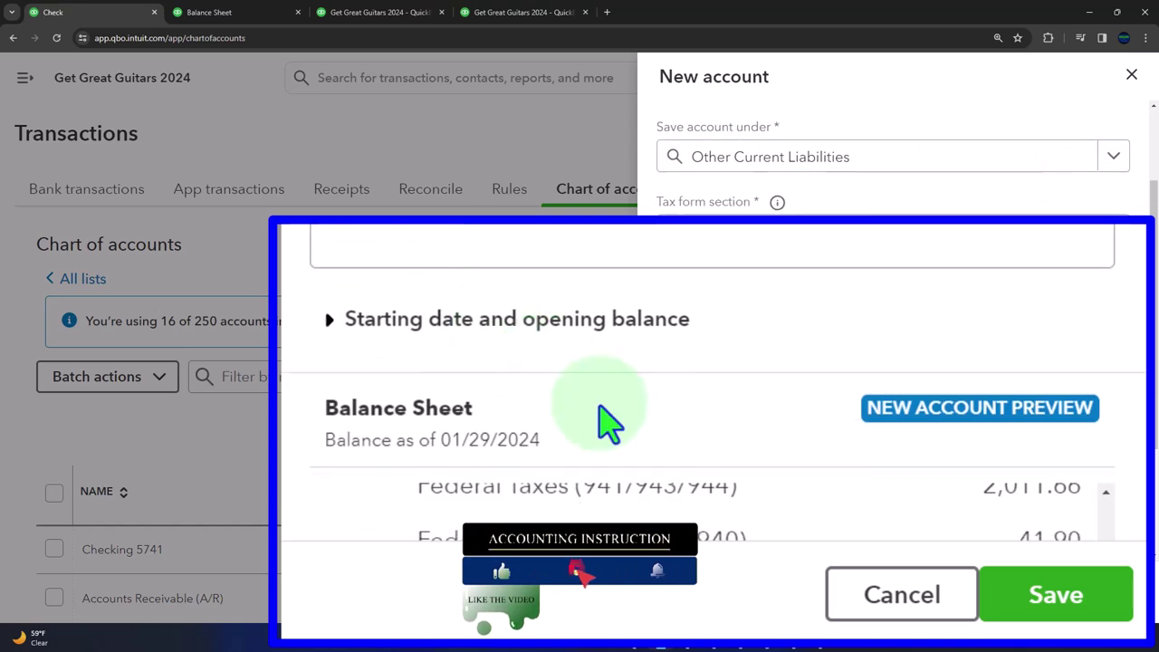
left_click(1060, 597)
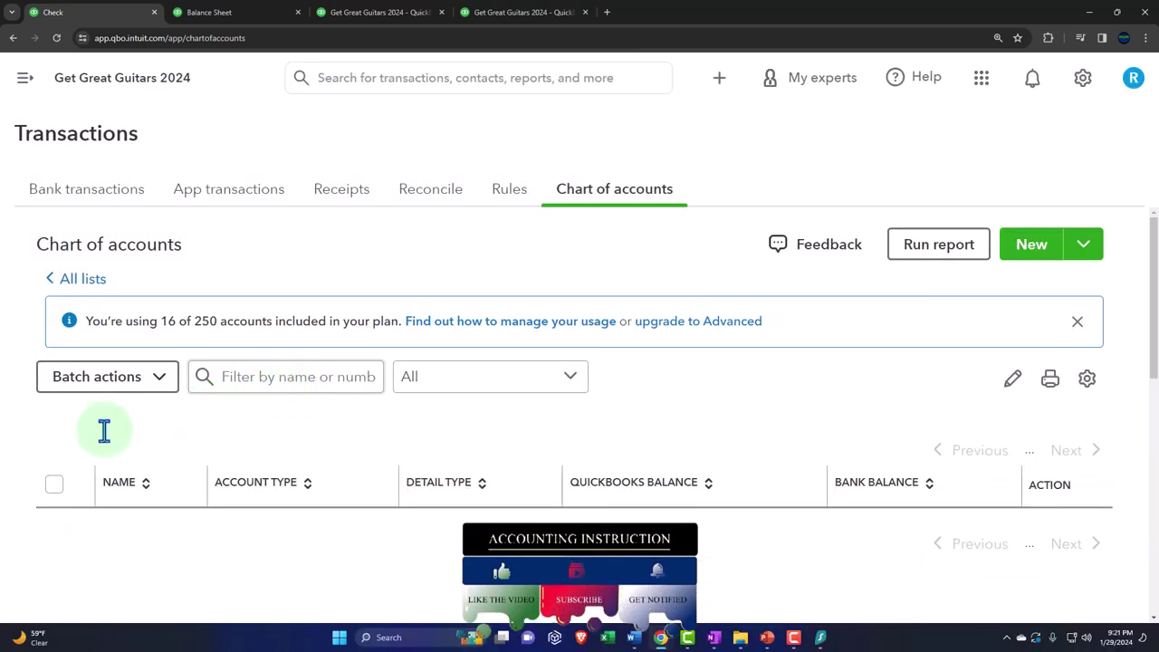
Find Alabama Department of Revenue Payable in the Chart of accounts and open it for editing.
scroll(102, 426, "down", 4)
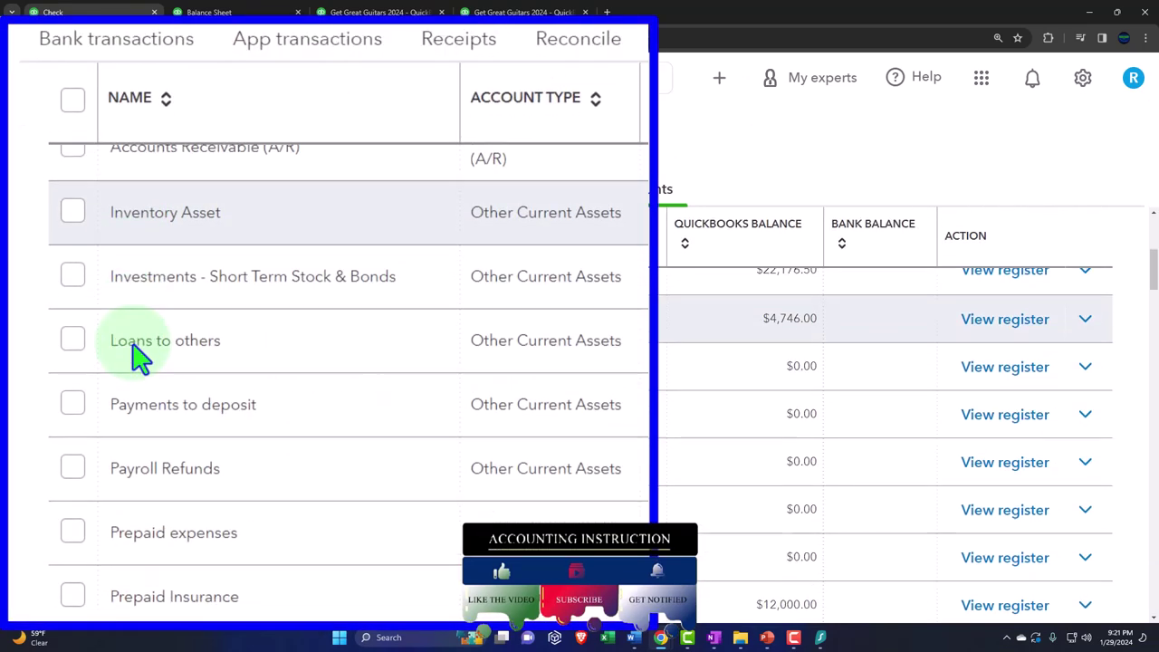
scroll(133, 342, "down", 4)
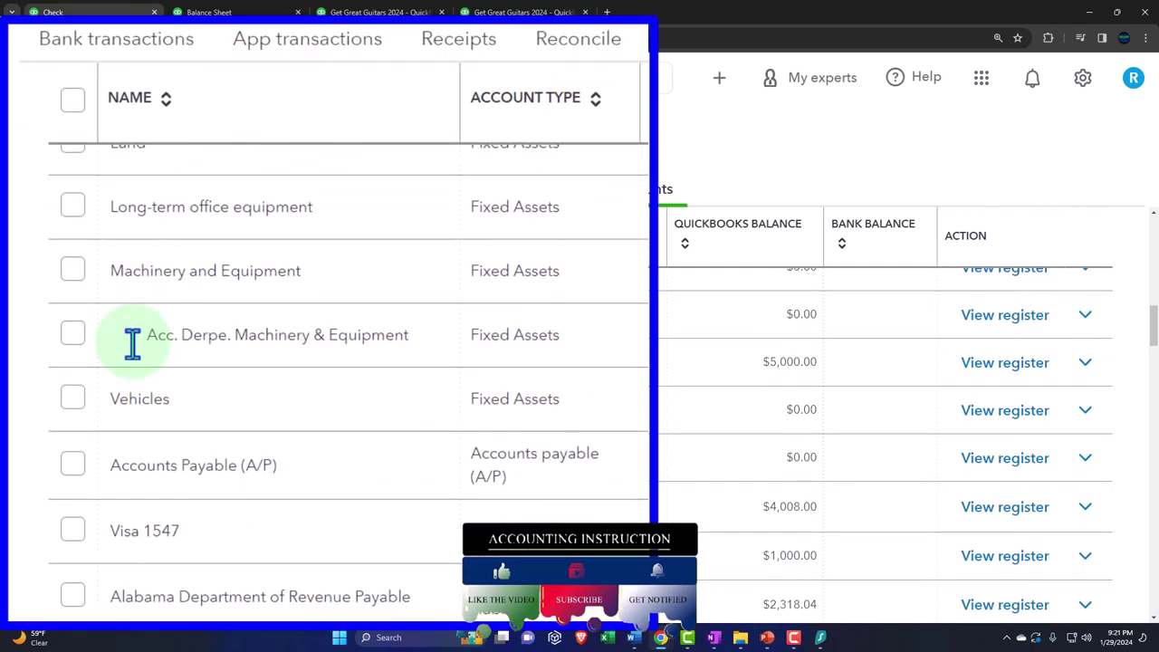
scroll(172, 346, "up", 8)
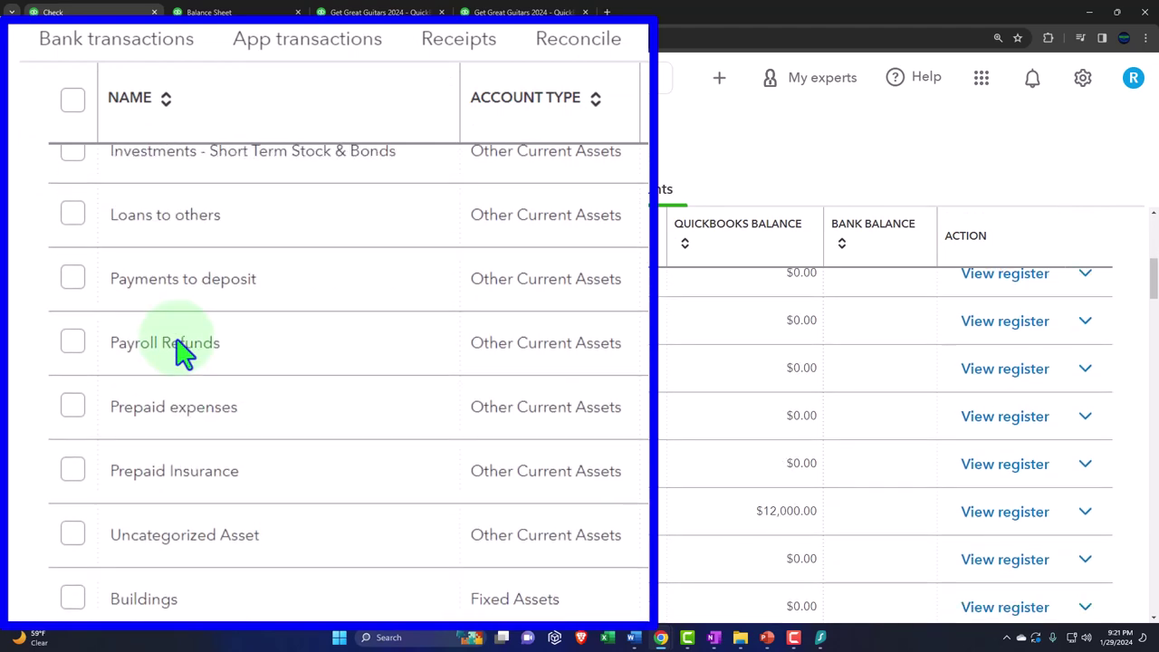
scroll(186, 350, "up", 3)
scroll(187, 349, "down", 3)
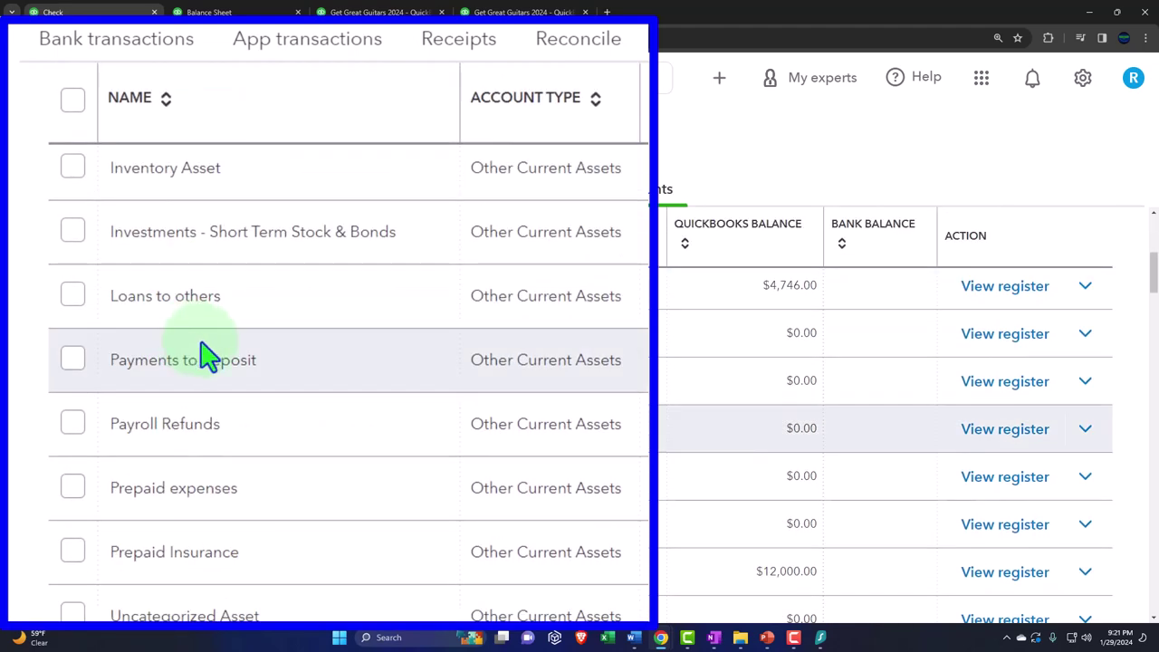
scroll(556, 393, "down", 5)
scroll(563, 412, "down", 8)
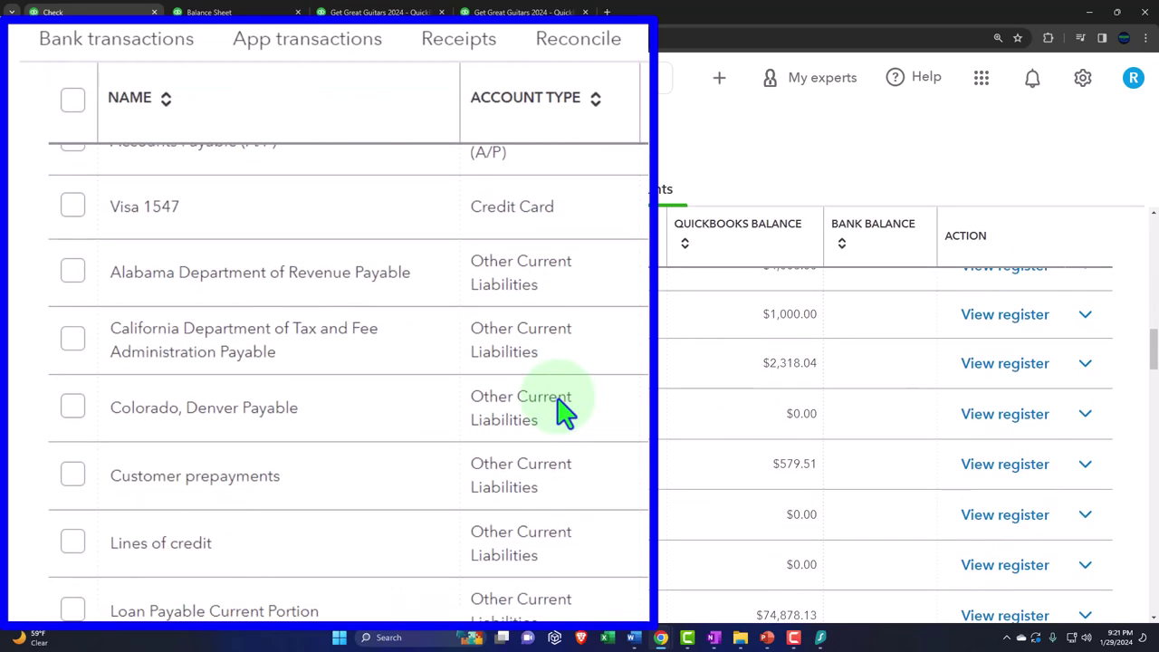
scroll(389, 310, "up", 2)
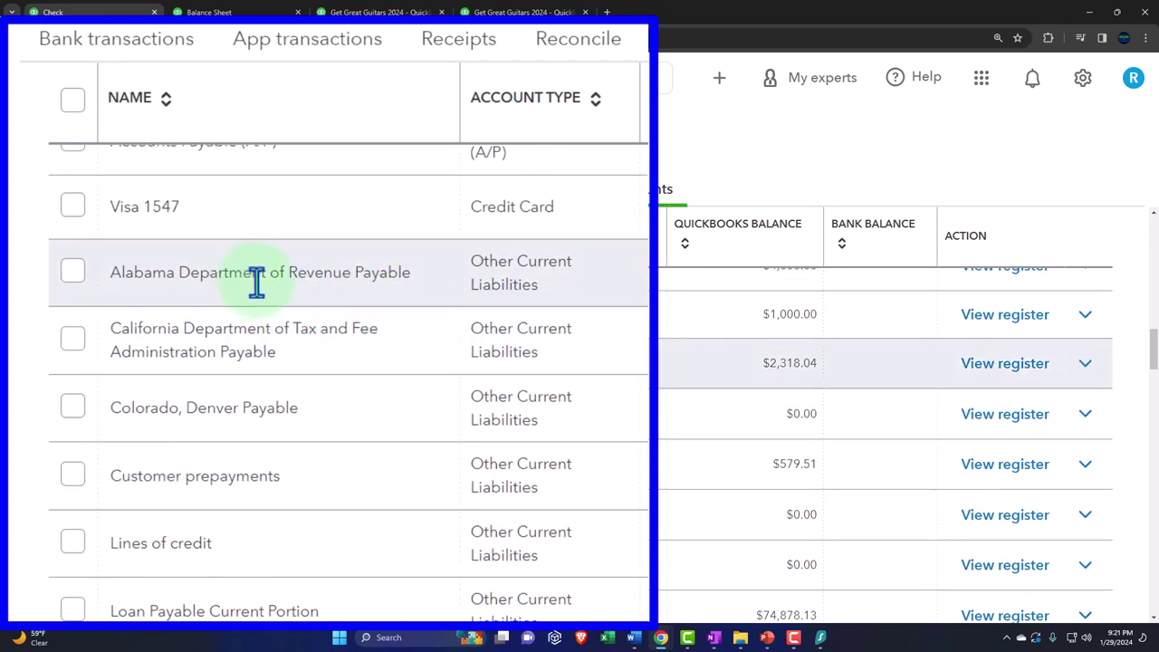
left_click(1086, 370)
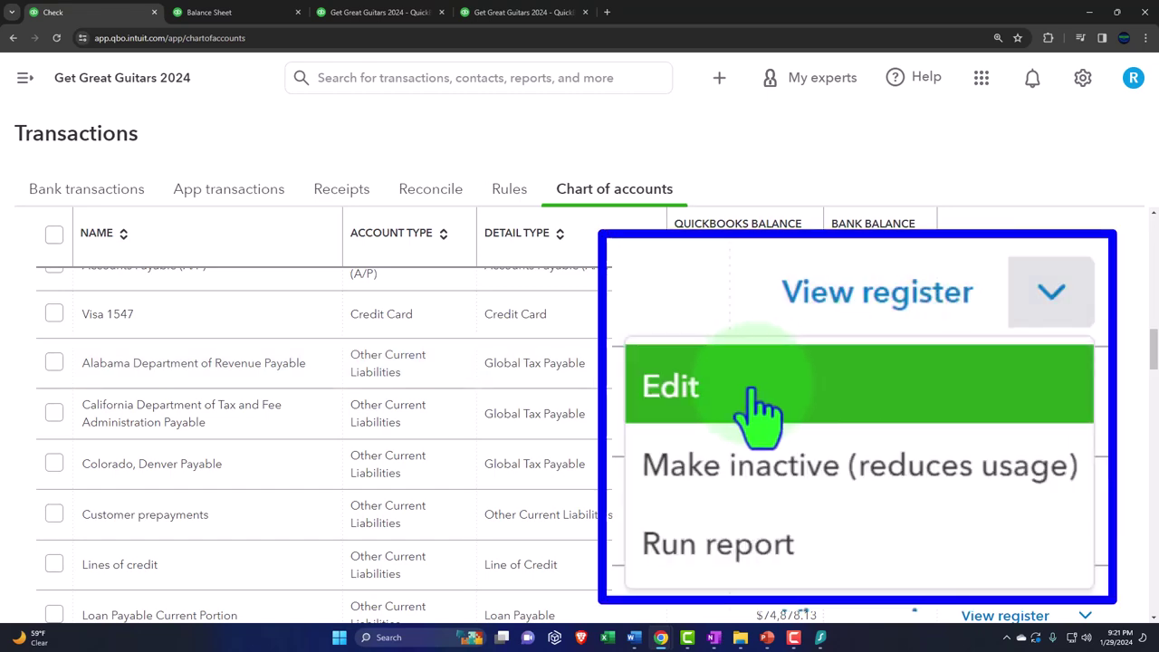
left_click(944, 407)
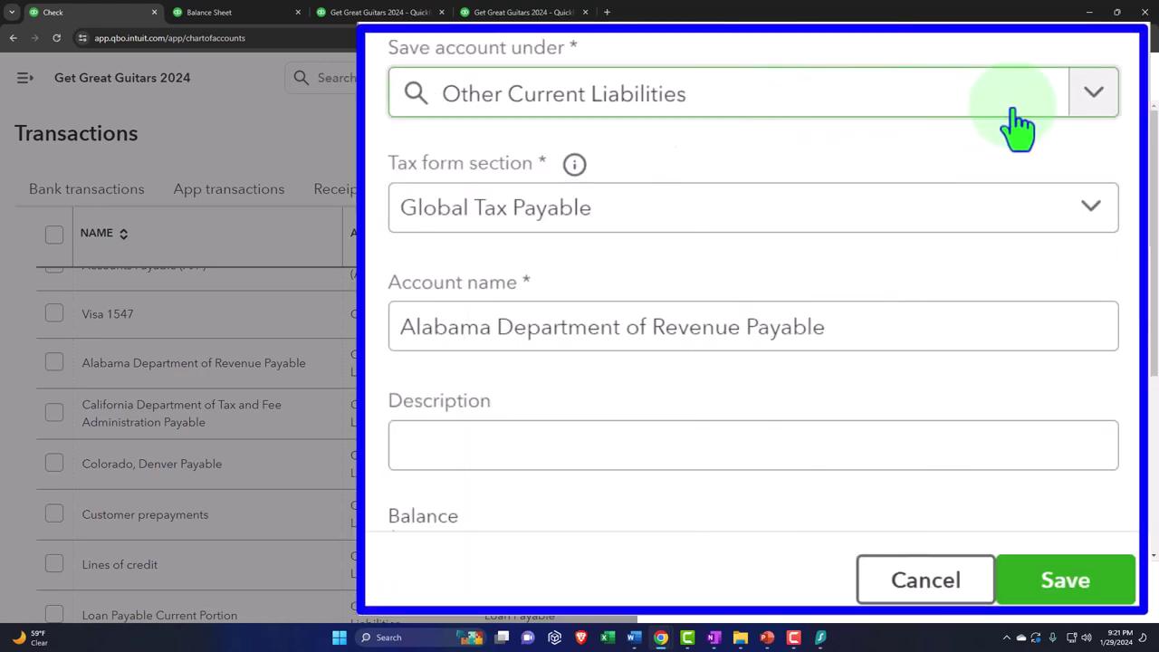
Try saving it under Sales Tax Payable; the change is refused because it tracks sales tax.
left_click(1094, 107)
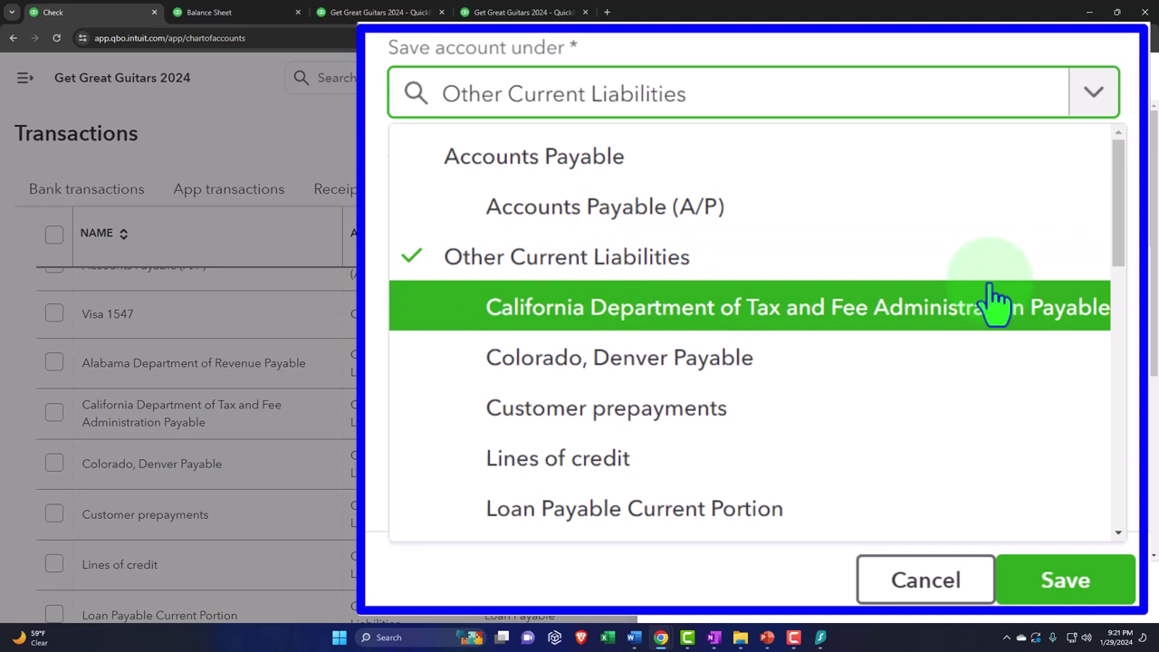
scroll(878, 376, "down", 1)
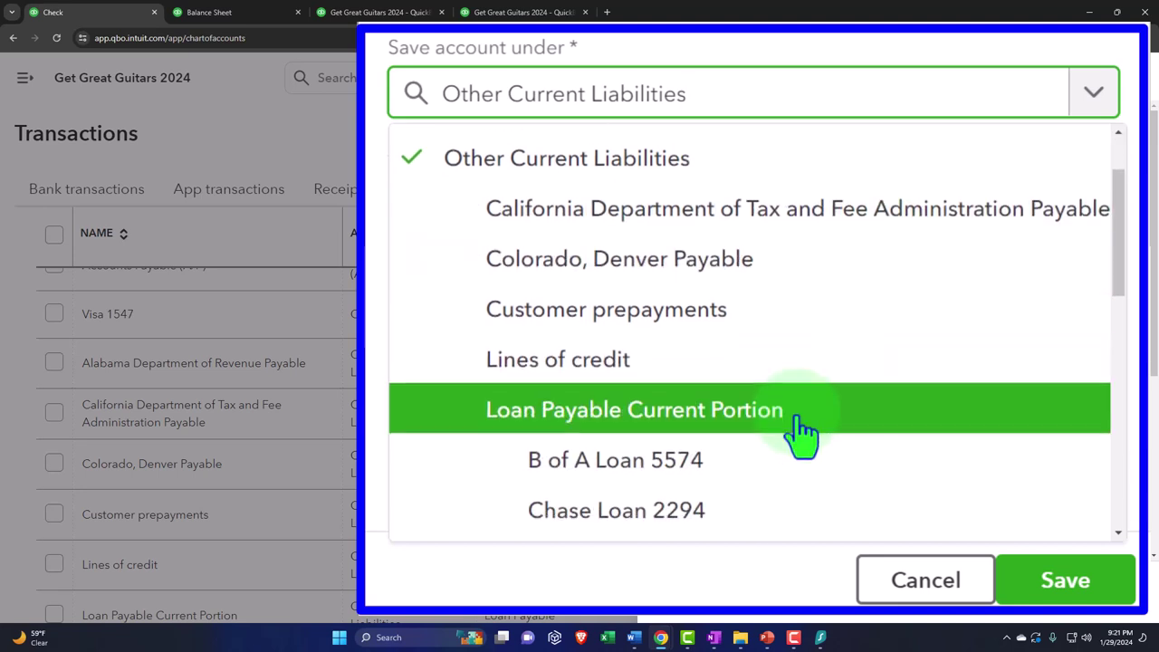
scroll(801, 435, "down", 2)
scroll(801, 435, "down", 1)
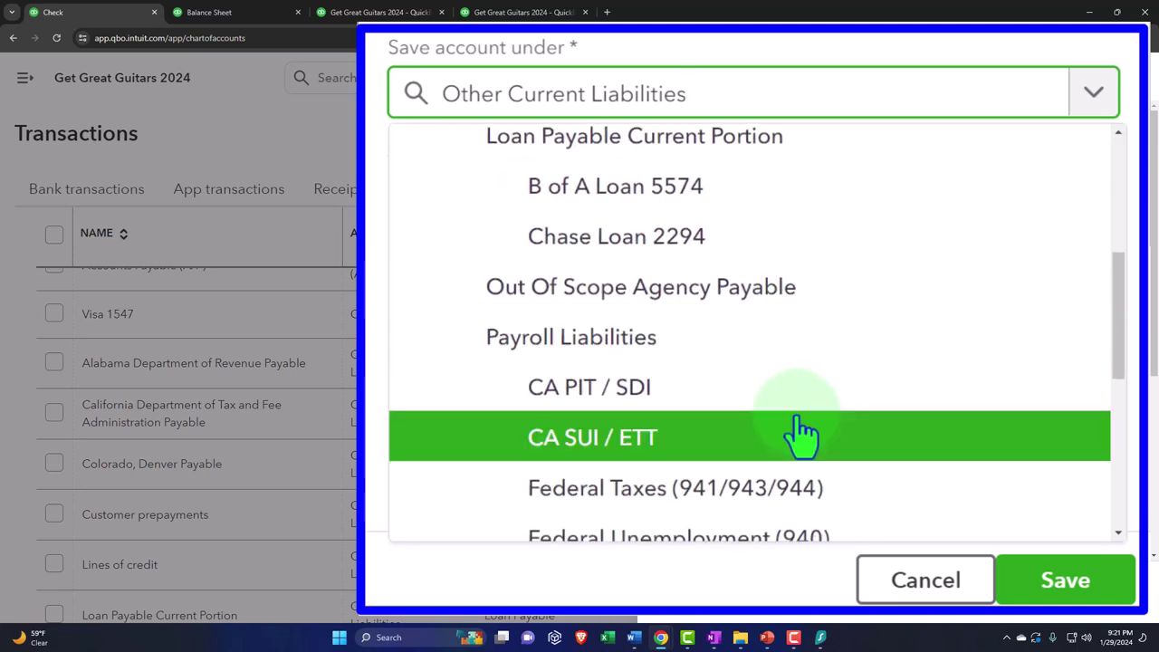
scroll(801, 435, "down", 3)
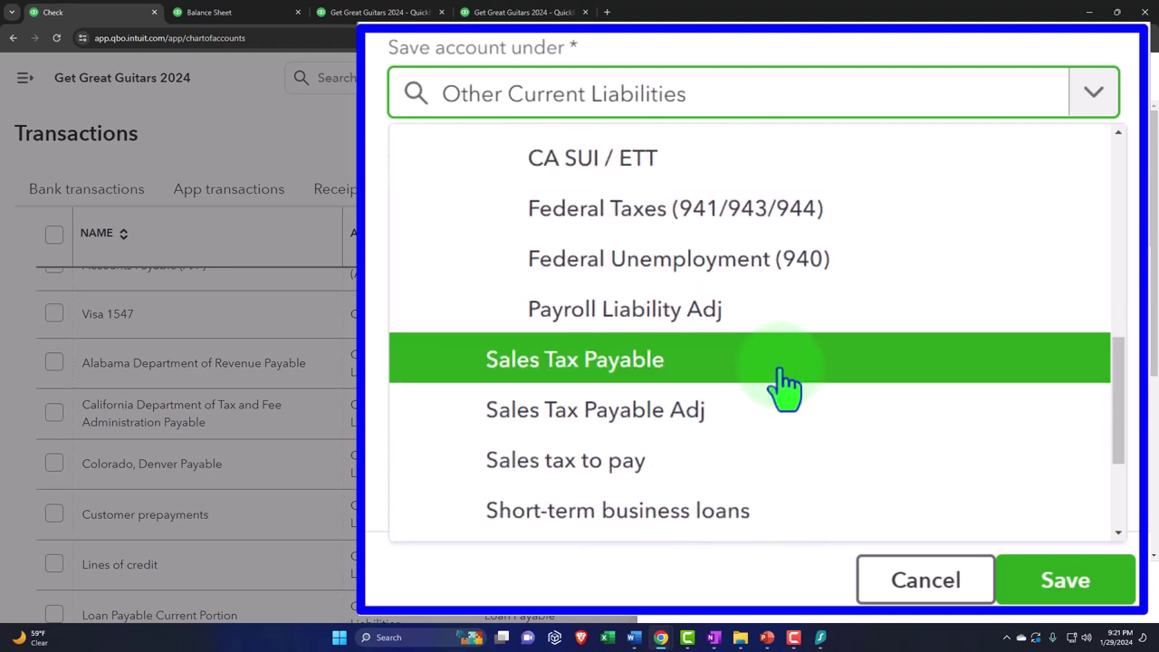
left_click(784, 384)
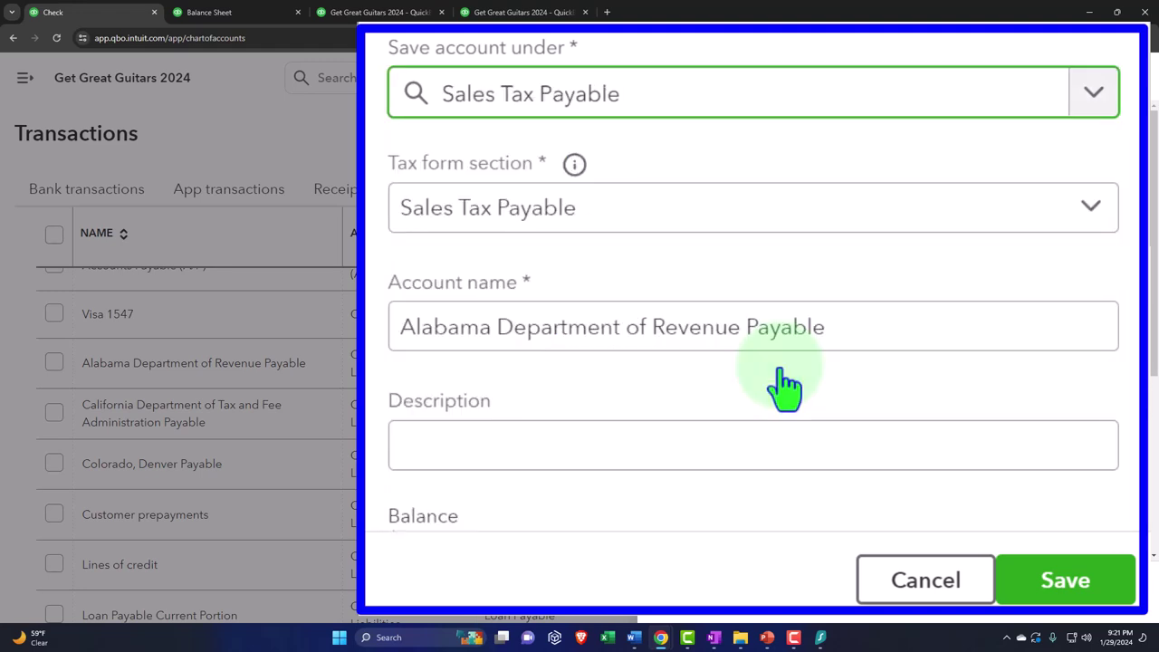
left_click(1058, 581)
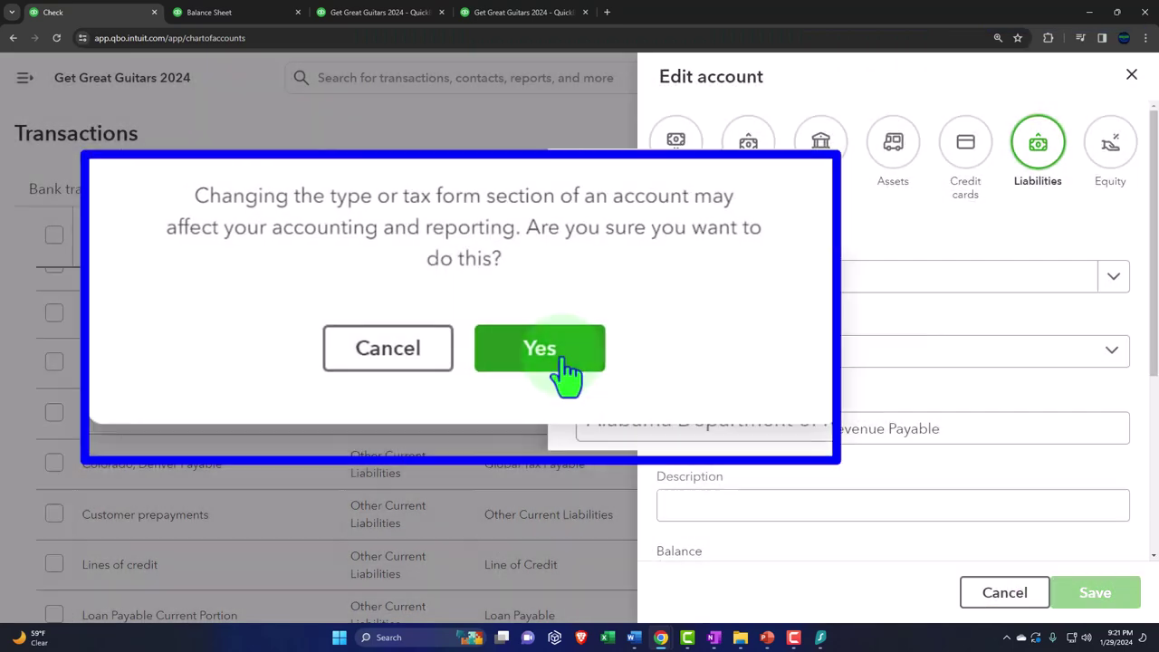
left_click(560, 364)
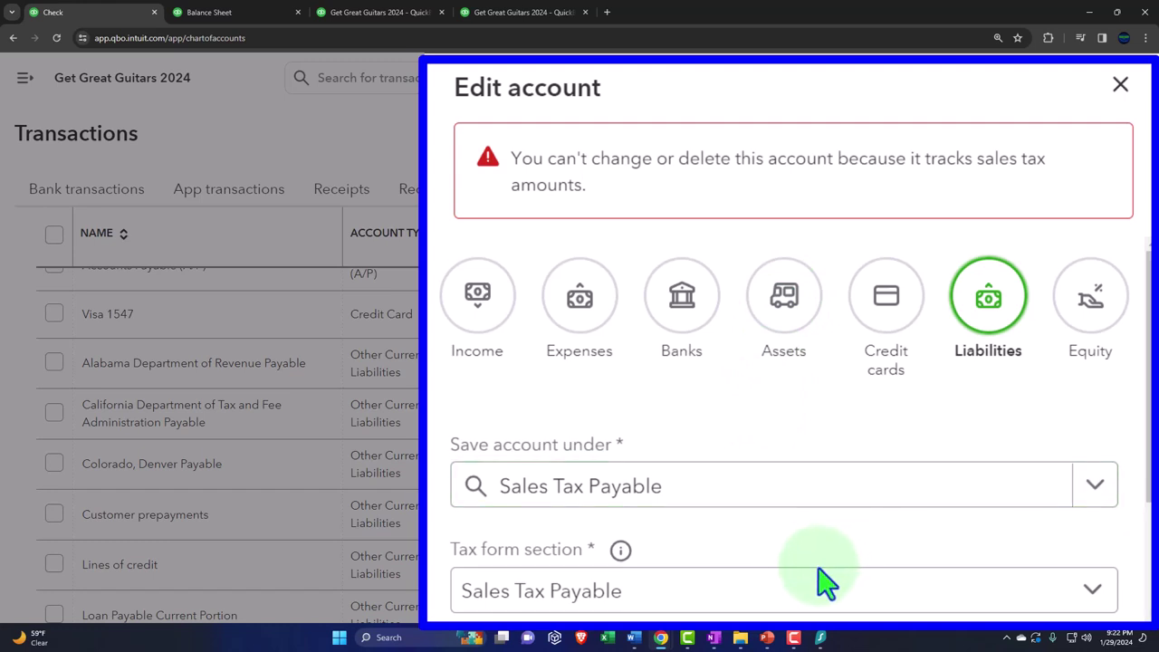
left_click(1121, 86)
Return to the Balance Sheet to review Sales Tax Payable Adj at -2,343.86 for February.
left_click(237, 12)
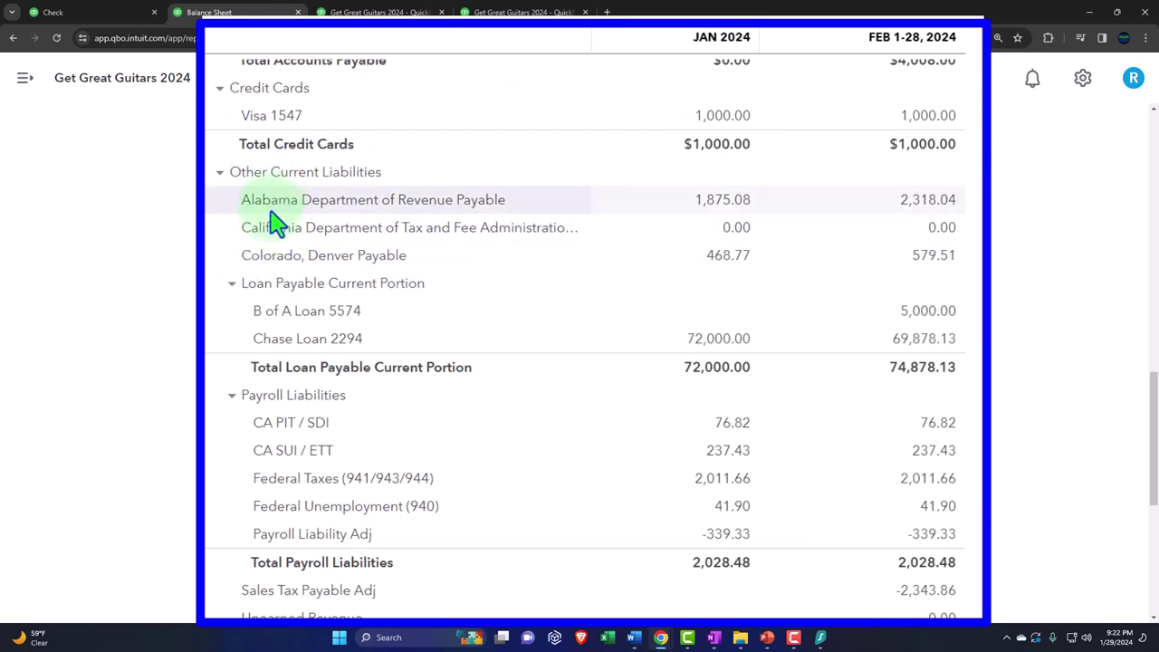
scroll(271, 272, "down", 1)
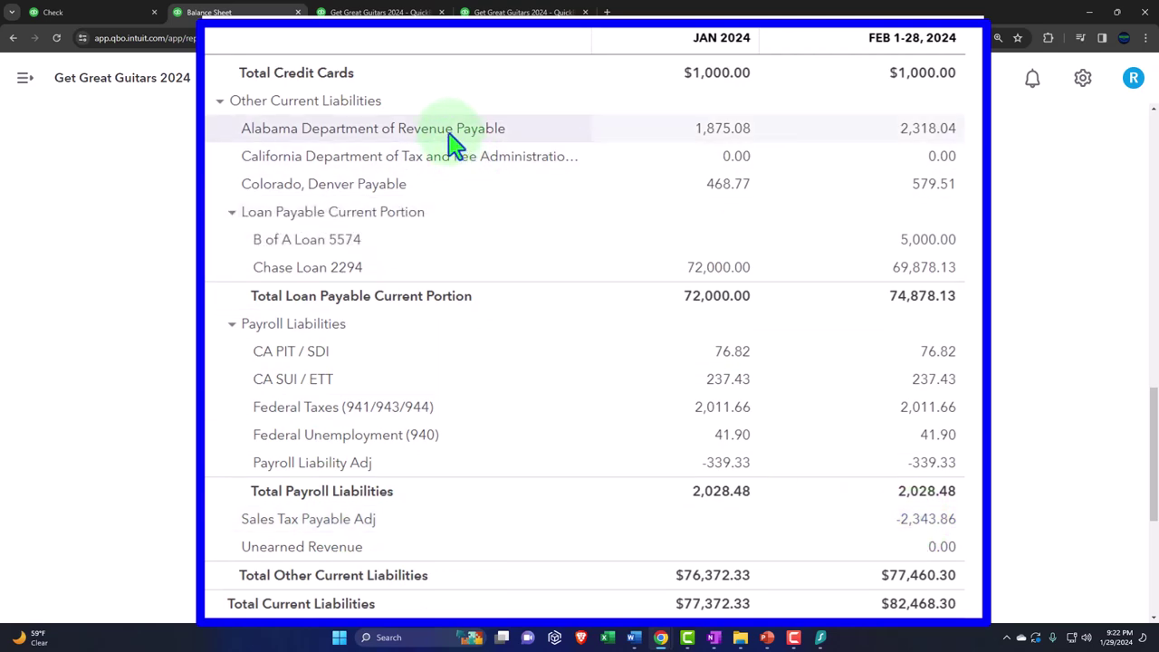
Go back to the Chart of accounts and scroll to Sales Tax Payable Adj at -$2,343.86.
left_click(117, 12)
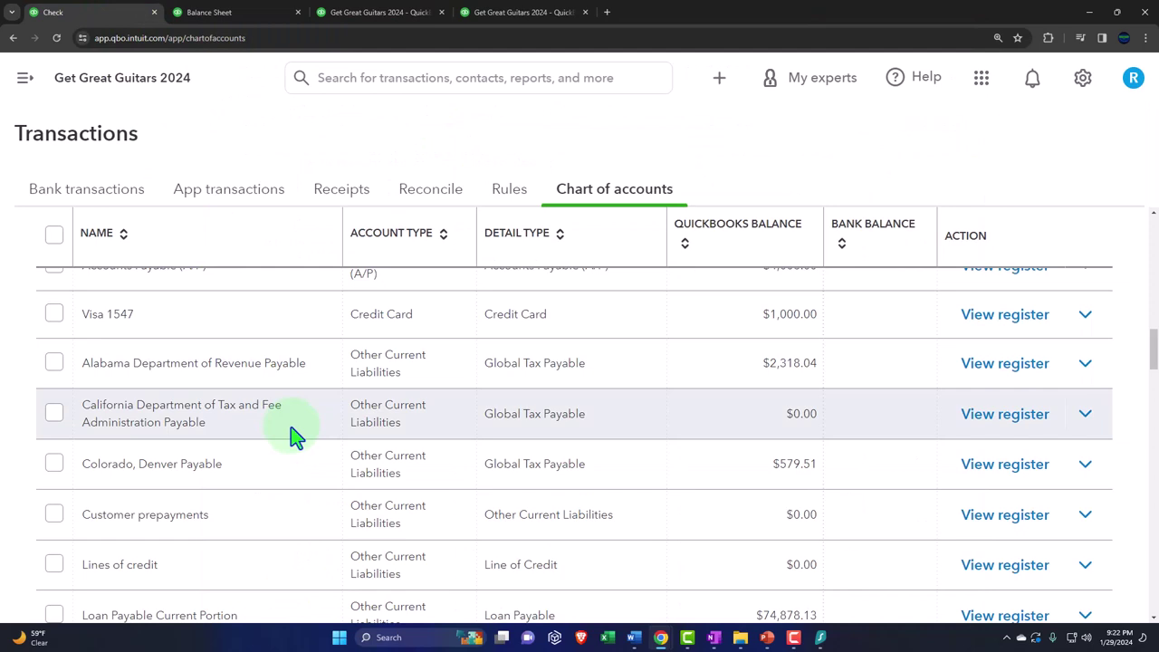
scroll(291, 427, "down", 2)
scroll(357, 371, "up", 5)
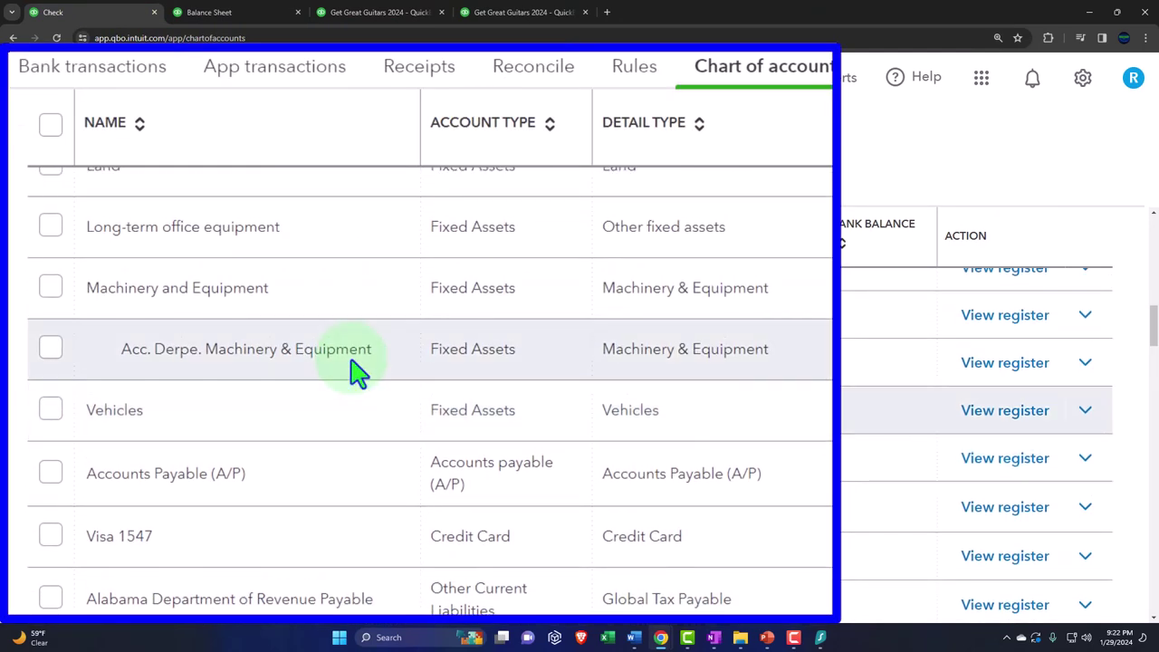
scroll(458, 375, "down", 3)
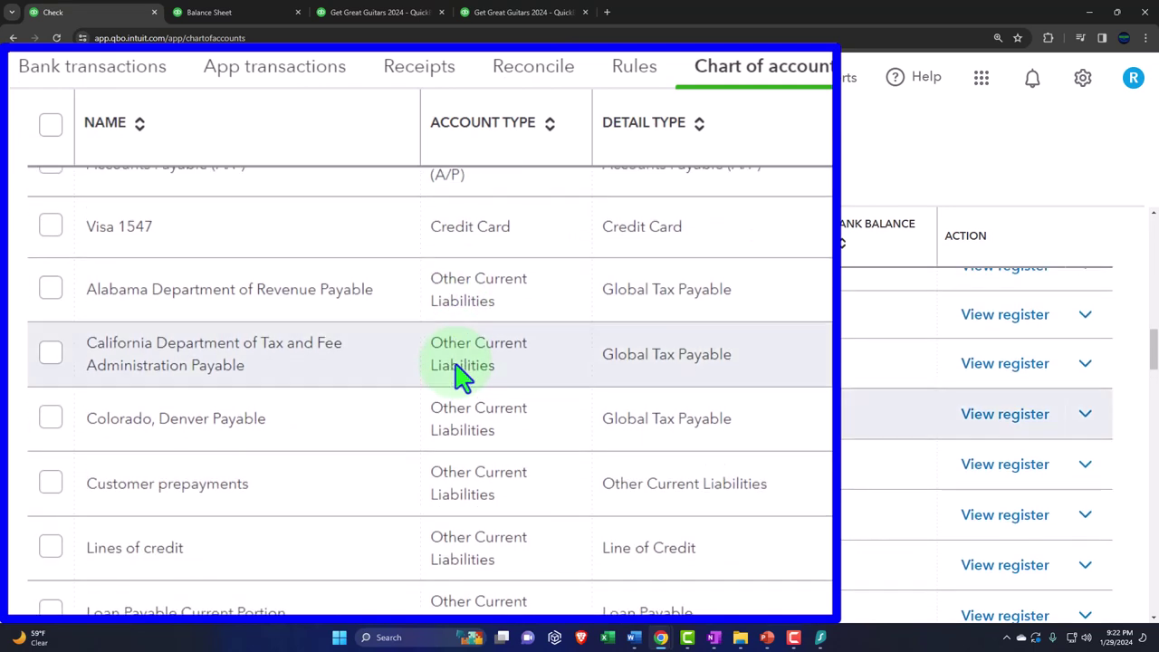
scroll(458, 375, "down", 4)
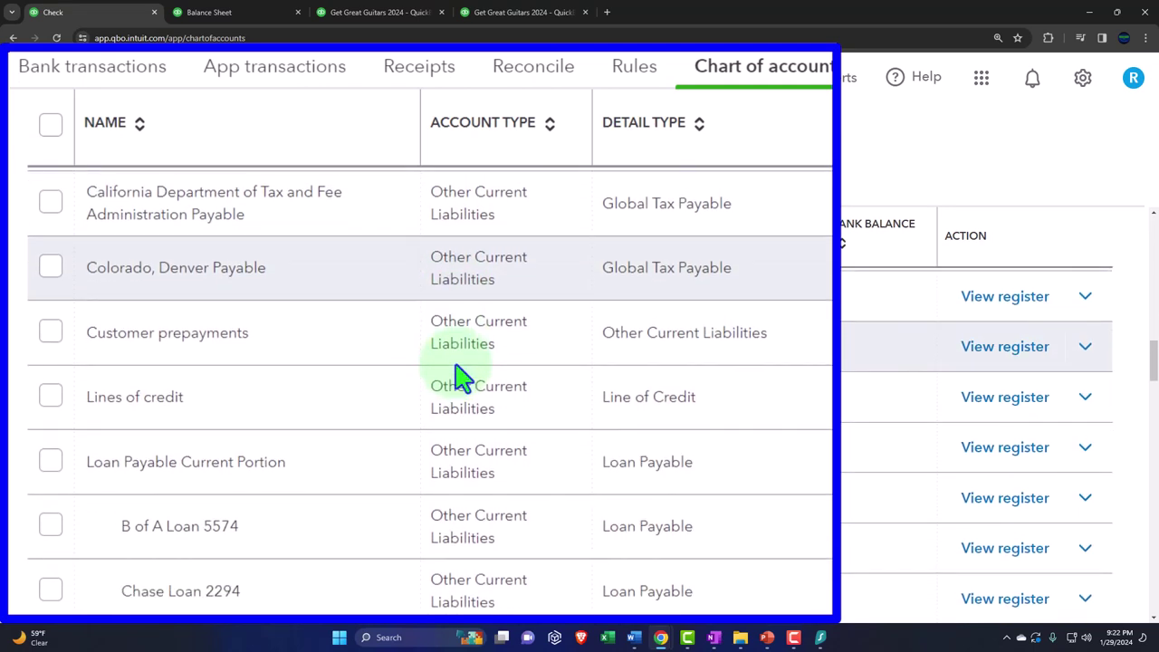
scroll(458, 375, "down", 6)
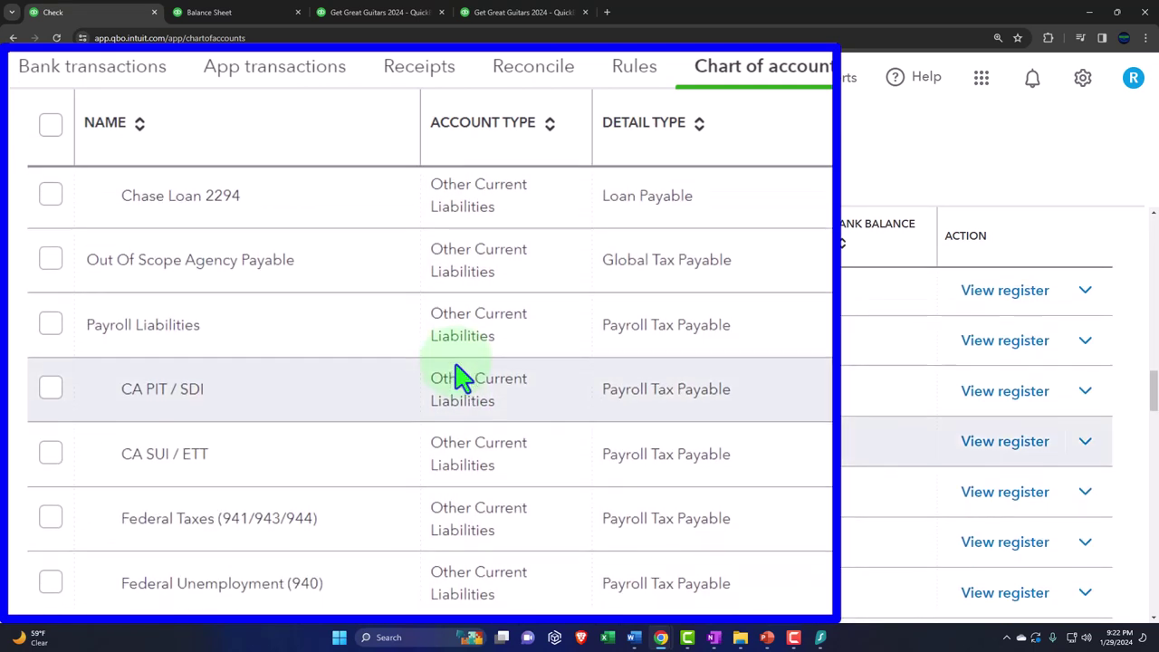
scroll(458, 375, "down", 2)
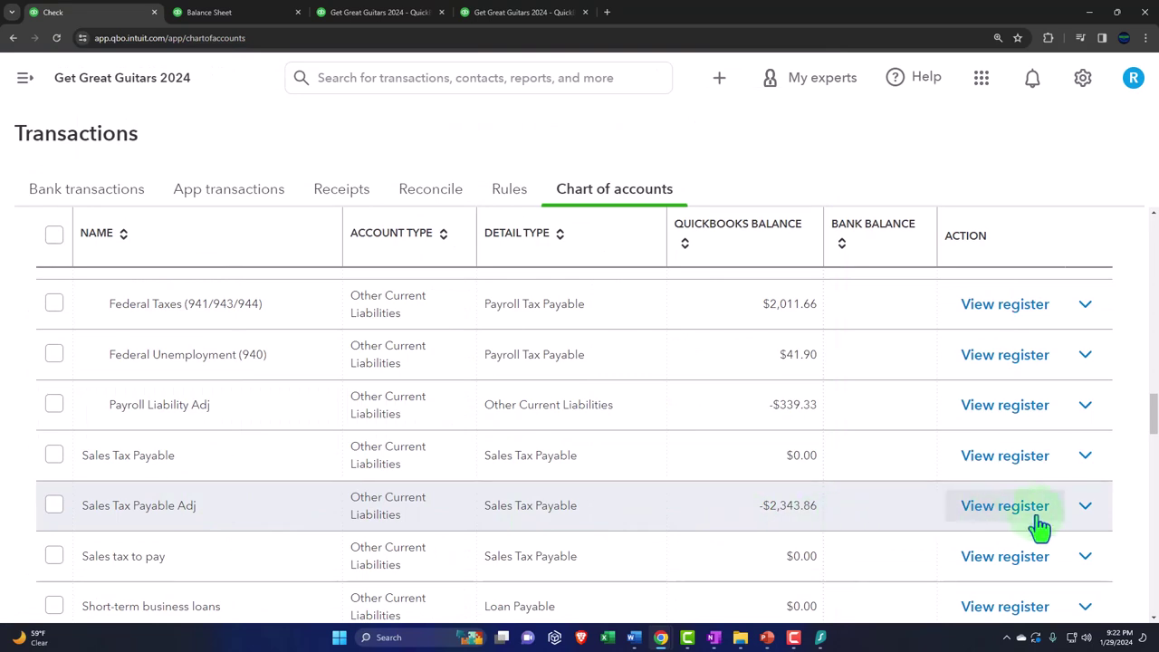
Edit Sales Tax Payable Adj to save under Alabama Department of Revenue Payable, confirming the tax section change.
left_click(1084, 509)
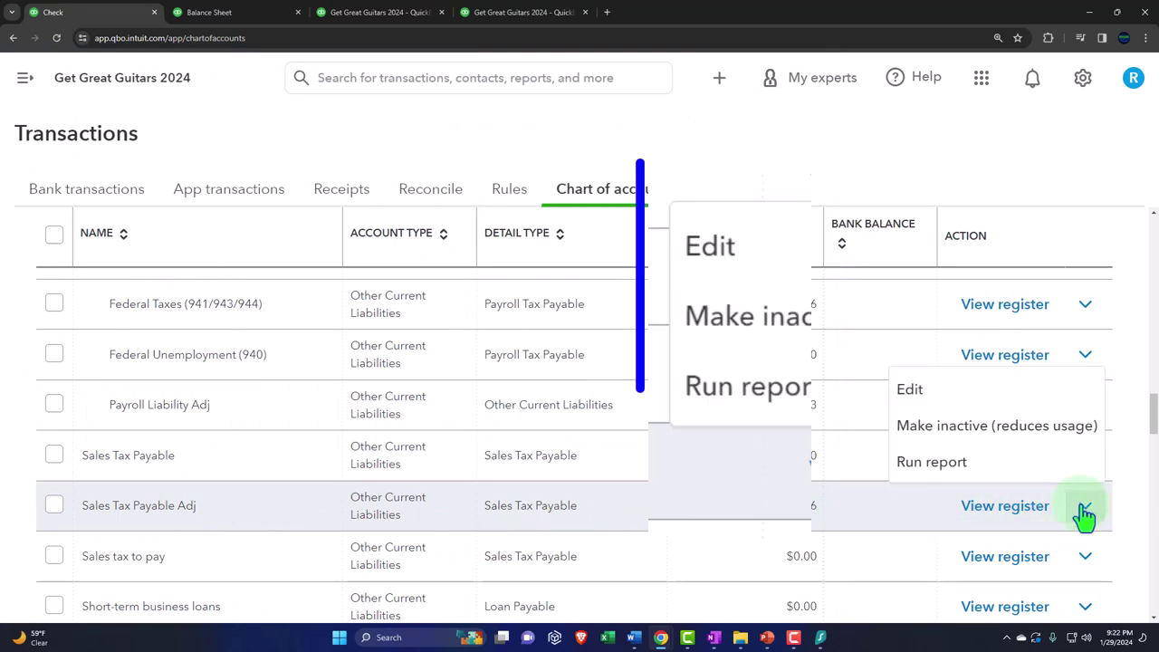
left_click(946, 397)
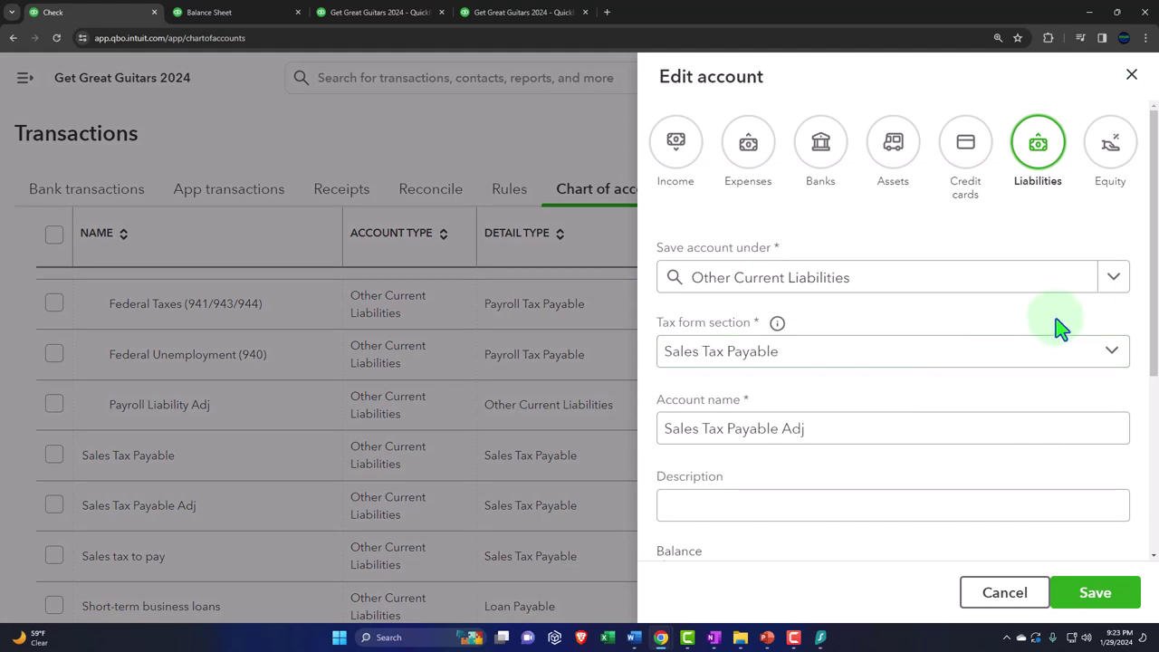
left_click(1112, 278)
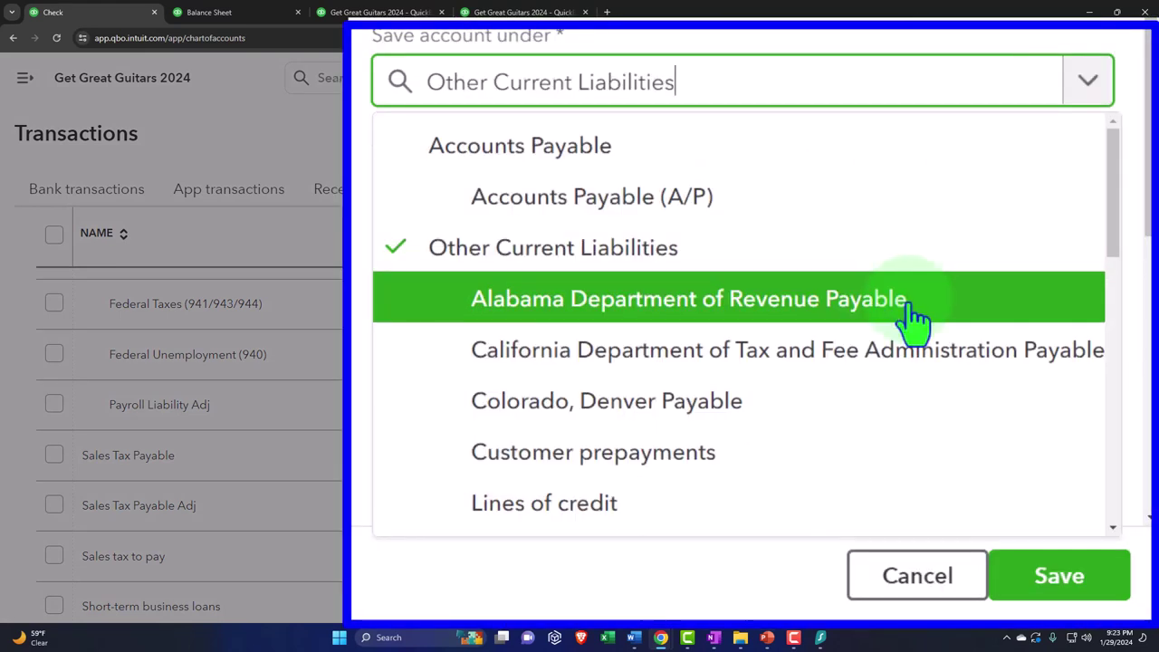
left_click(614, 312)
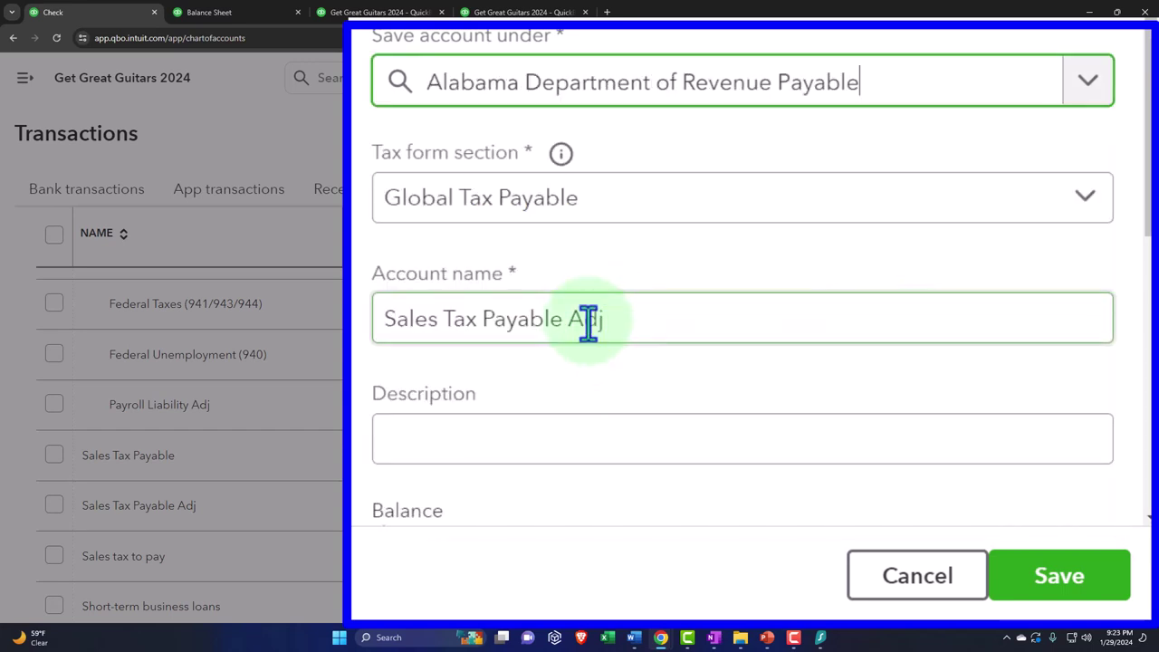
left_click(1067, 593)
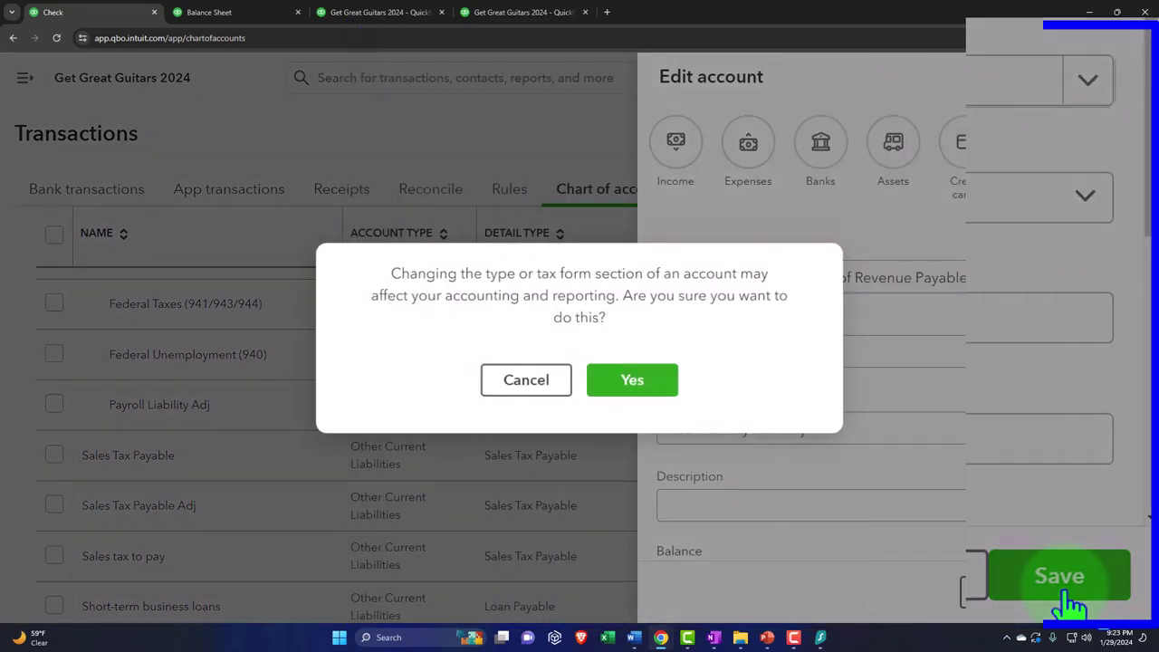
left_click(644, 385)
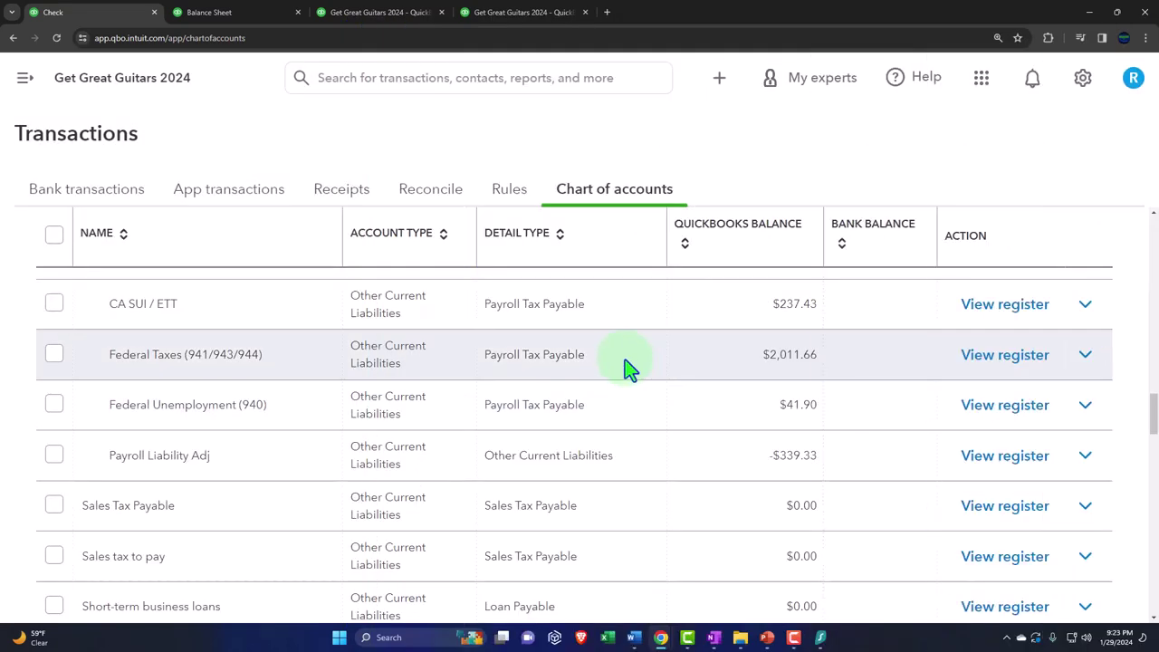
Rerun the Balance Sheet through 02/28/2024 and check the nested Alabama total of -25.82.
left_click(227, 13)
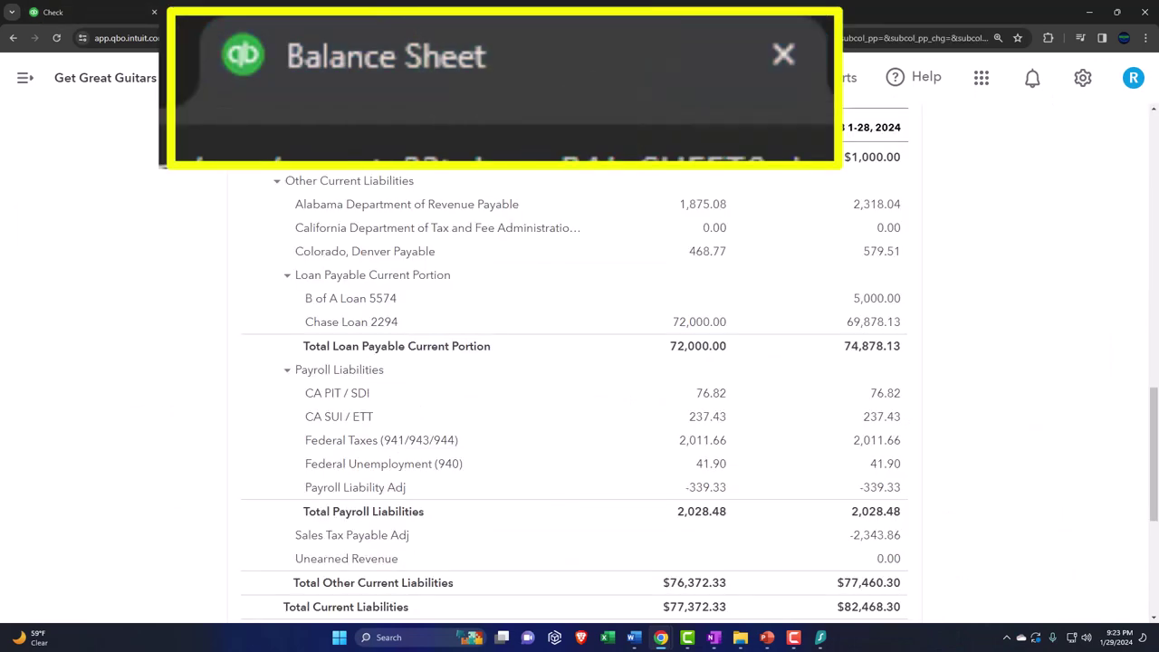
scroll(509, 259, "up", 10)
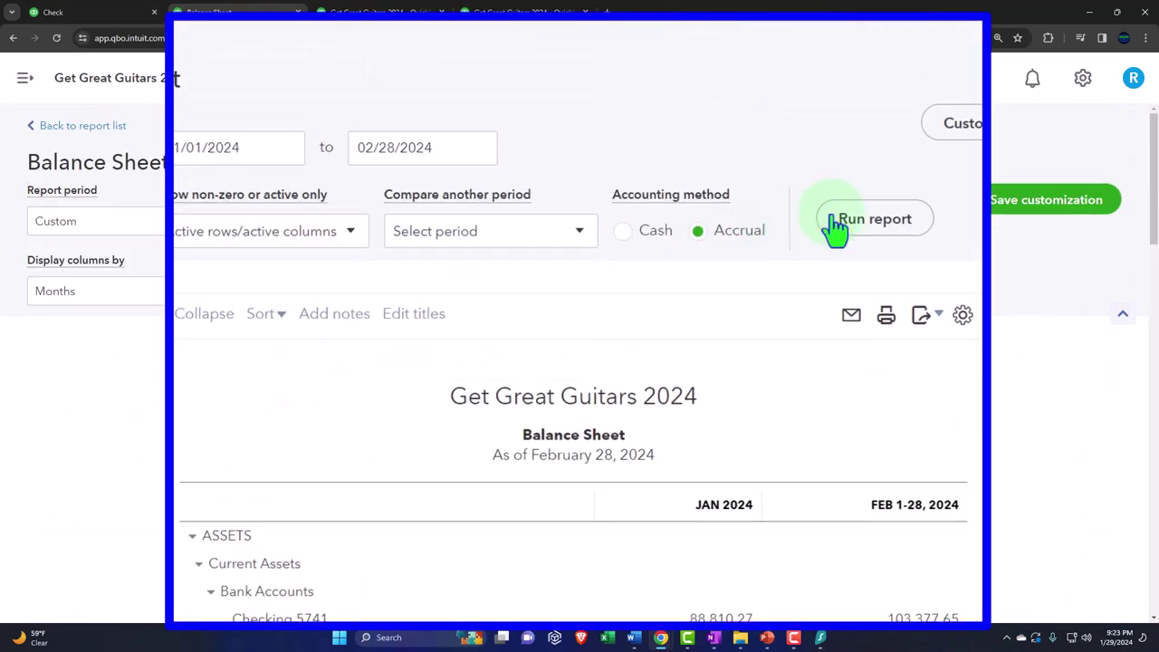
left_click(843, 286)
scroll(272, 389, "down", 4)
scroll(262, 392, "down", 10)
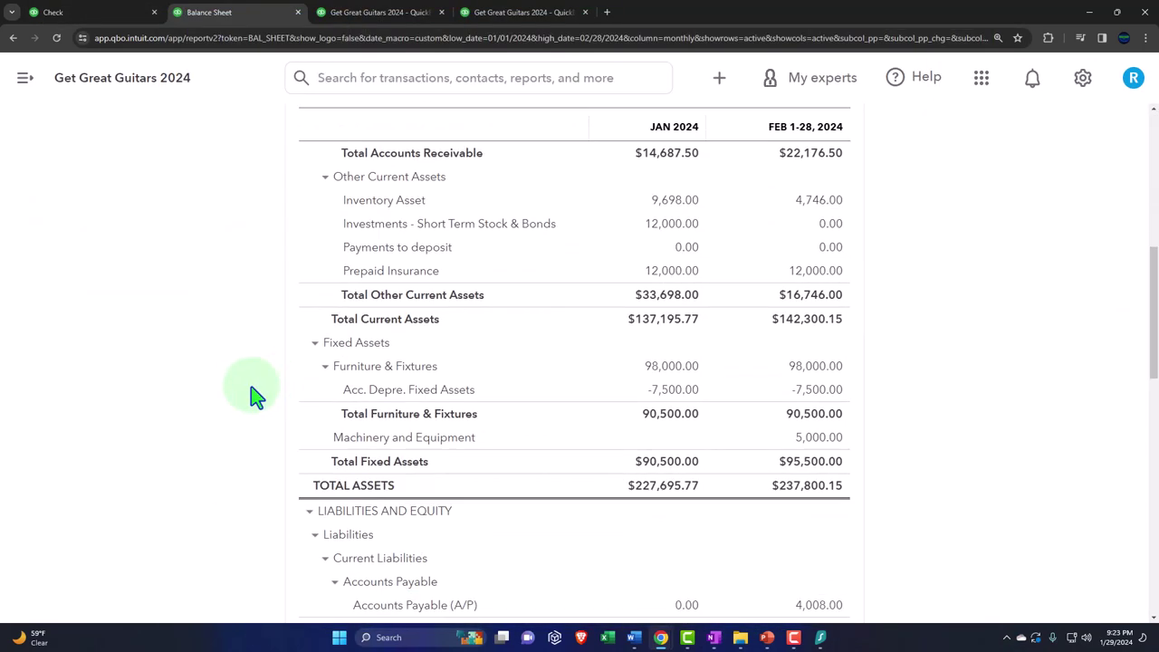
scroll(263, 393, "down", 3)
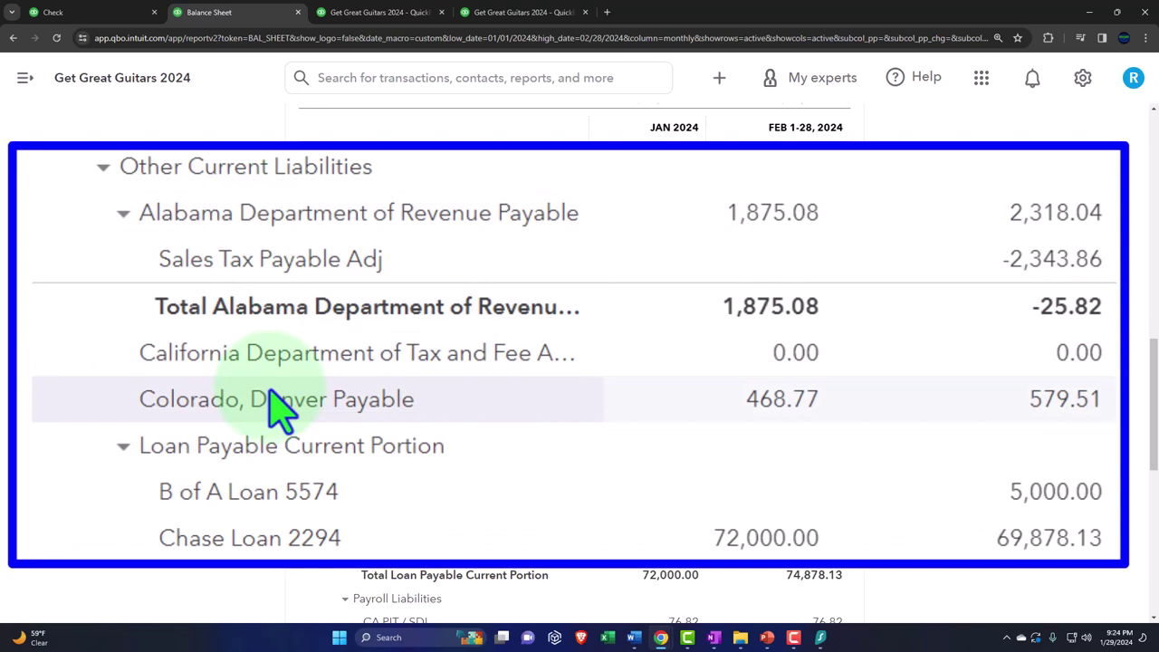
Launch Calculator in keep-on-top mode and position it beside the report.
left_click(391, 637)
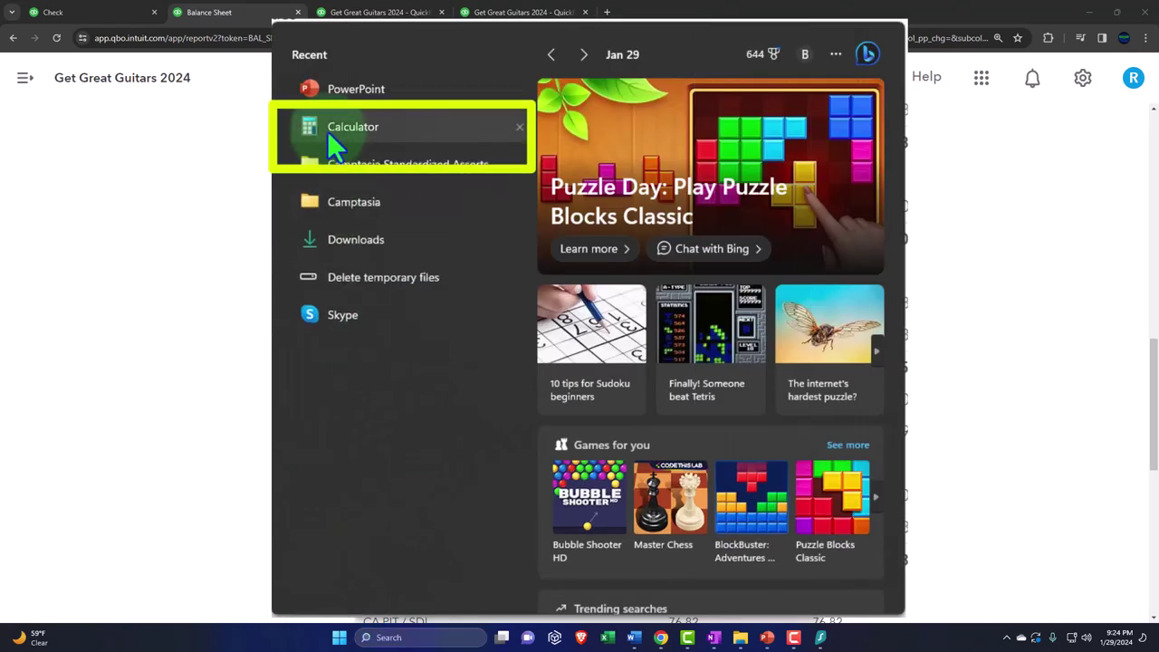
left_click(327, 130)
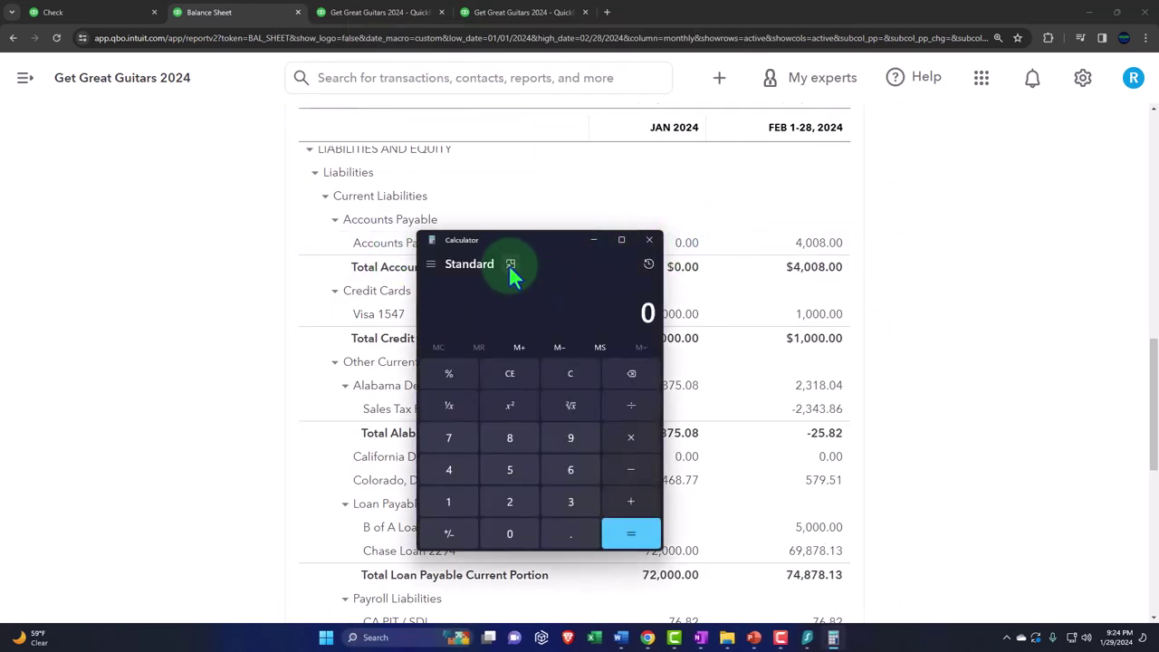
left_click(512, 264)
left_click_drag(965, 46, 914, 308)
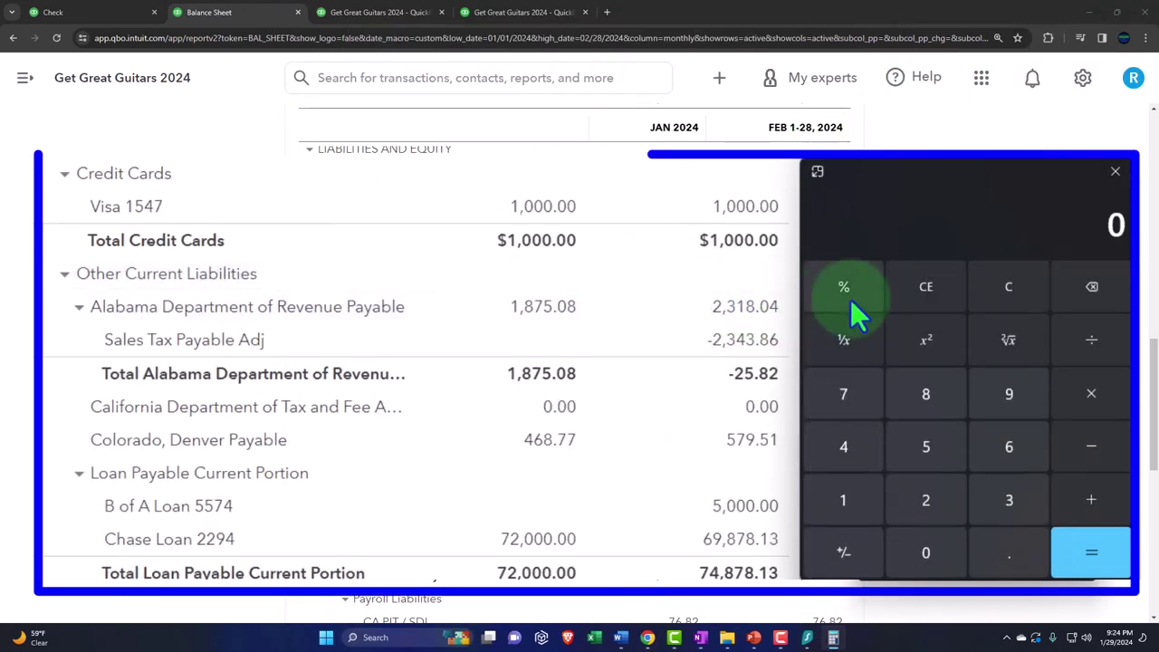
Add the January Alabama and Colorado balances, 1,875.08 + 468.77, giving 2,318.04.
type("1,8")
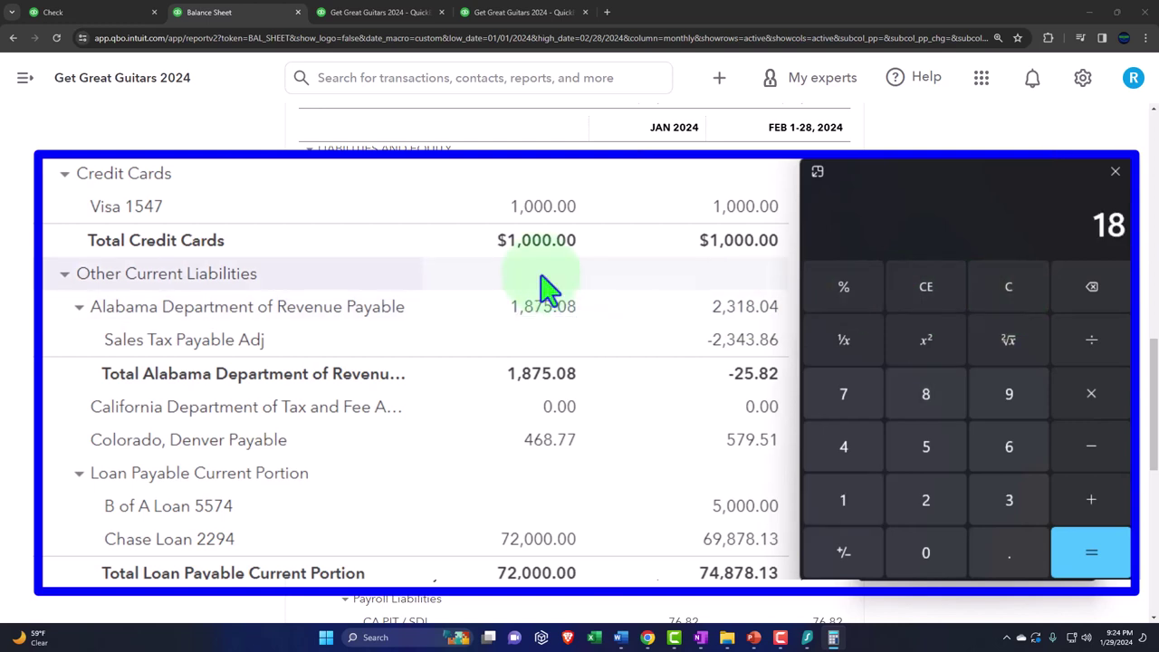
type("75.08")
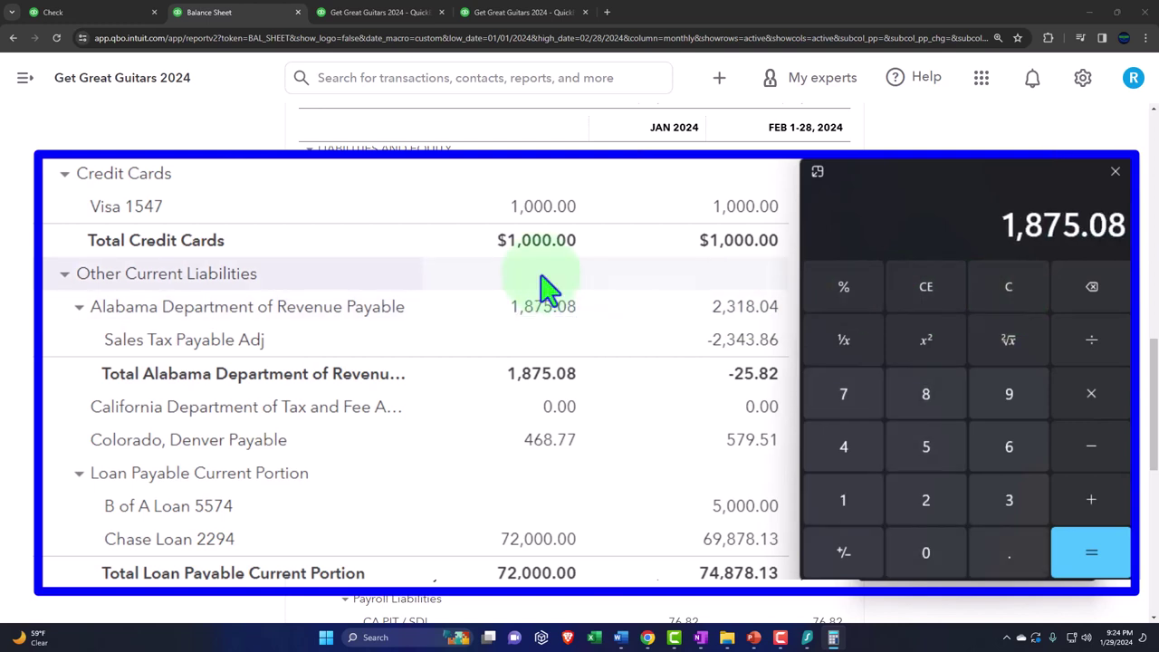
key("plus")
type("46,8")
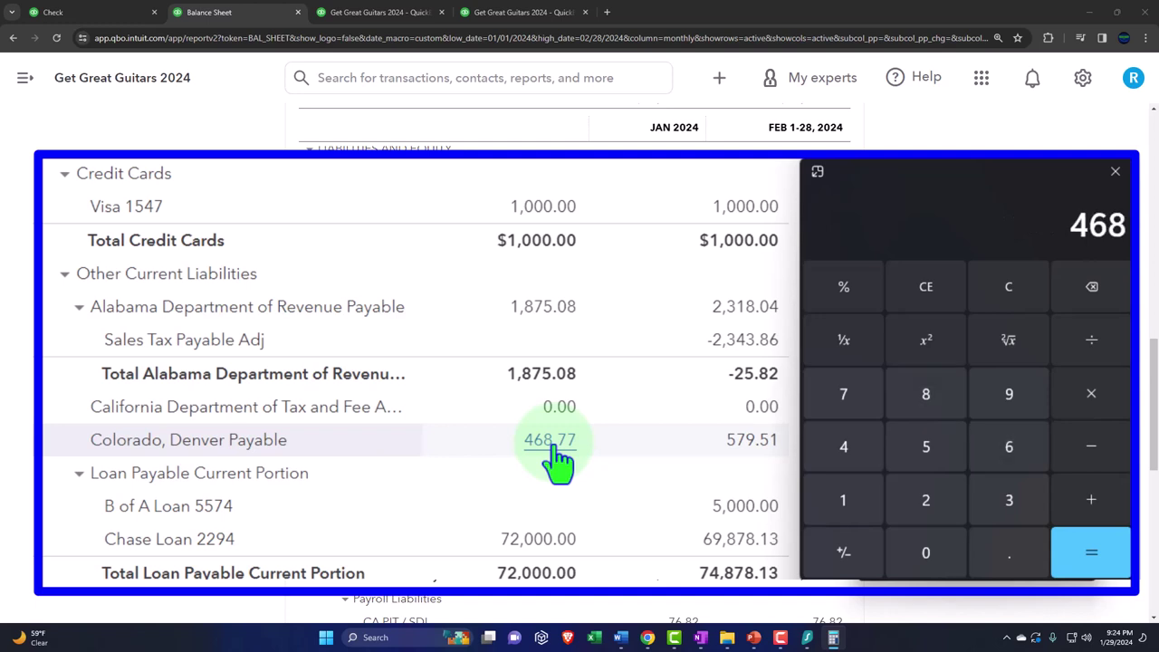
type("77")
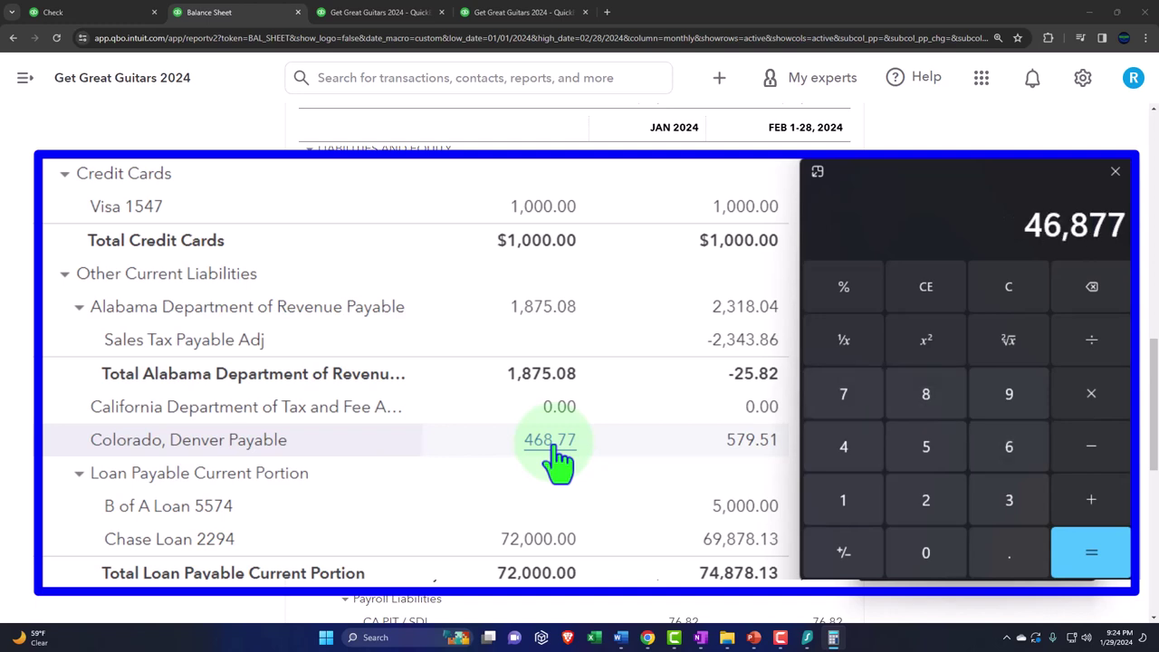
key("BackSpace")
key("BackSpace")
type(".77")
key("plus")
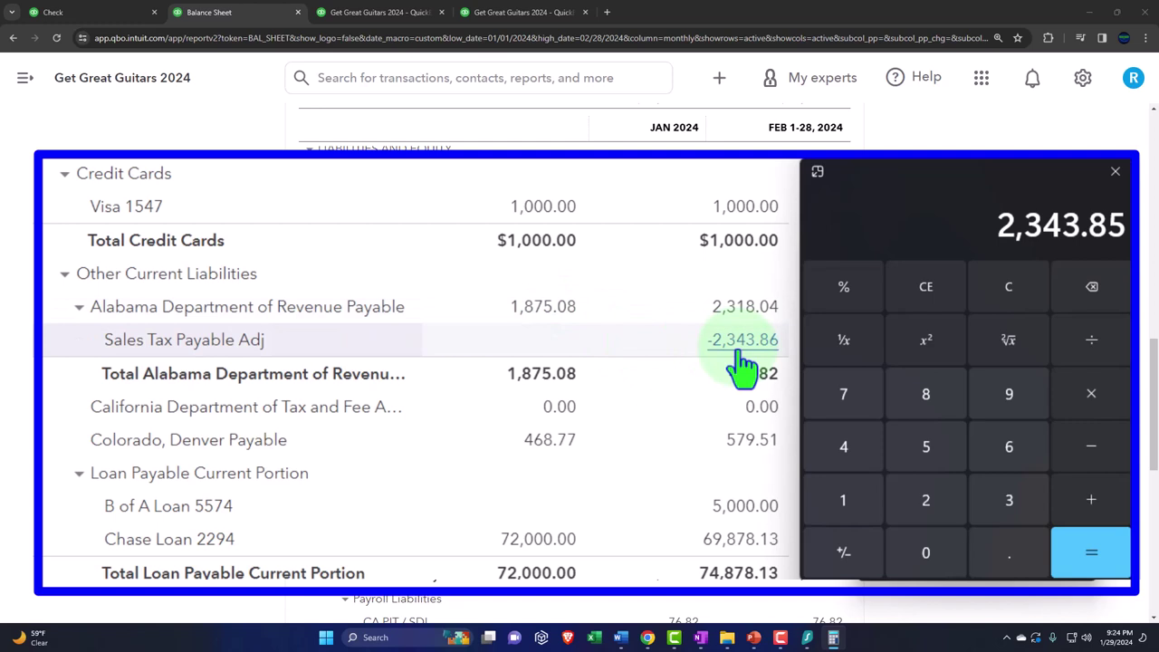
left_click(996, 288)
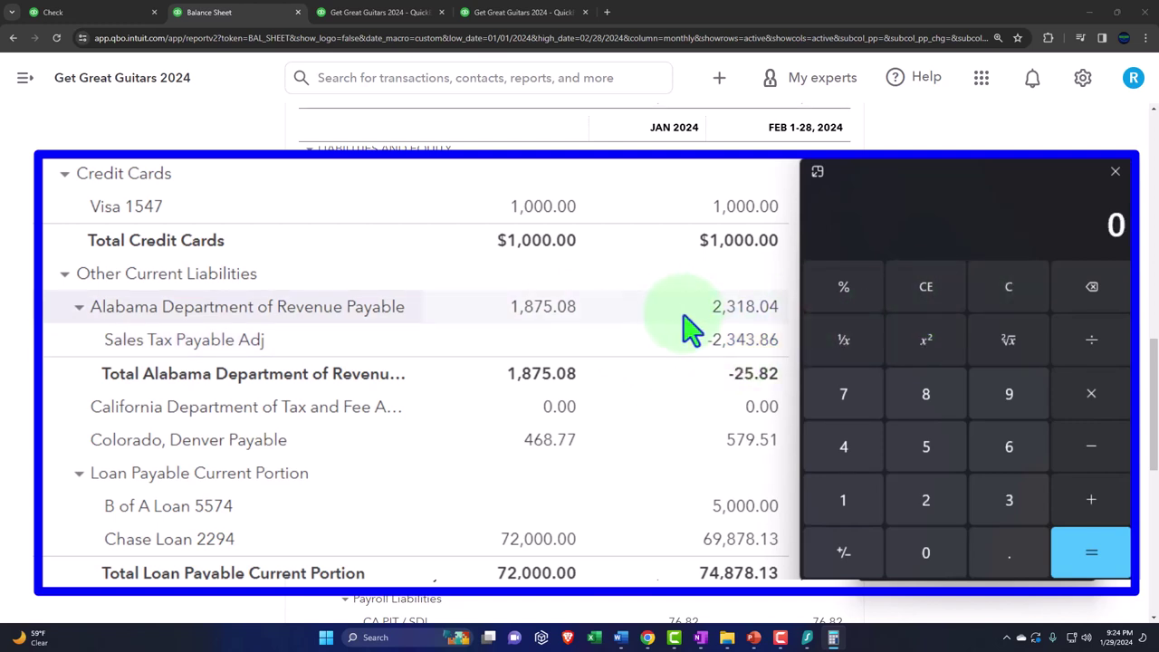
type("2,318.0")
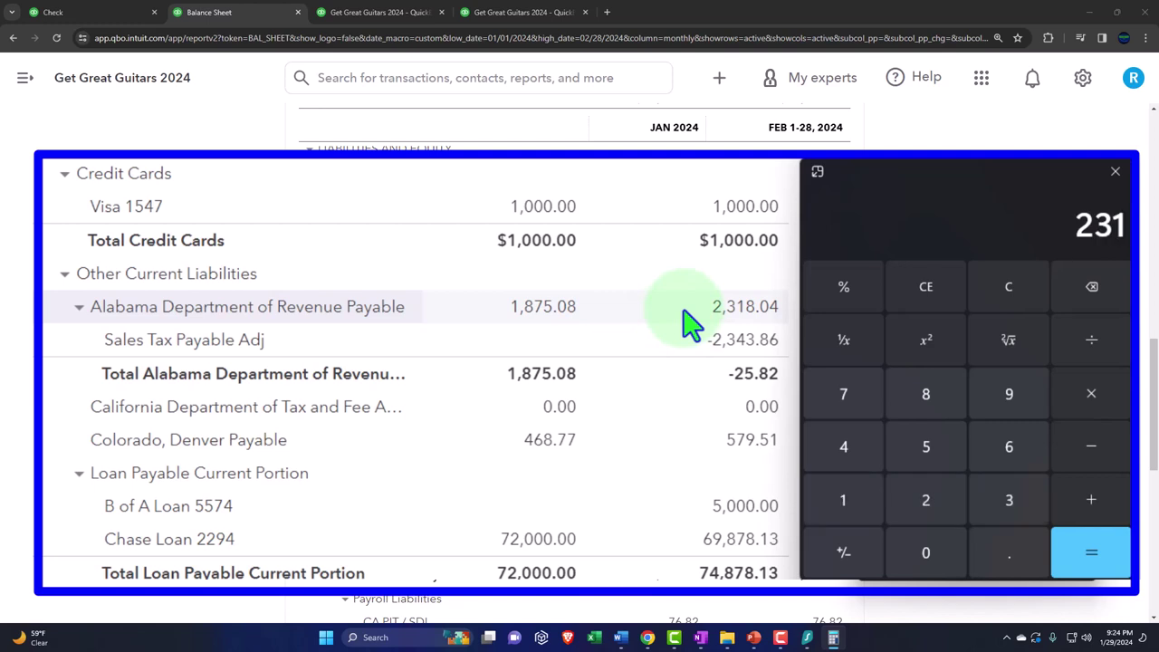
type("4")
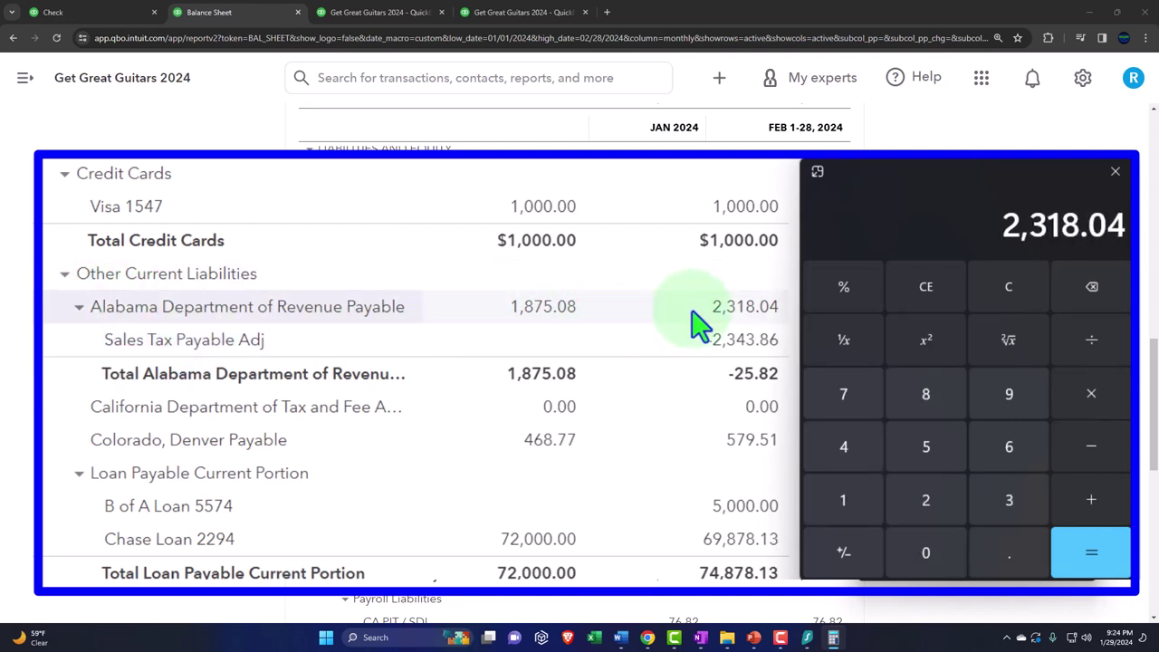
Calculate 579.51 minus 25.82 in Calculator.
left_click(1040, 284)
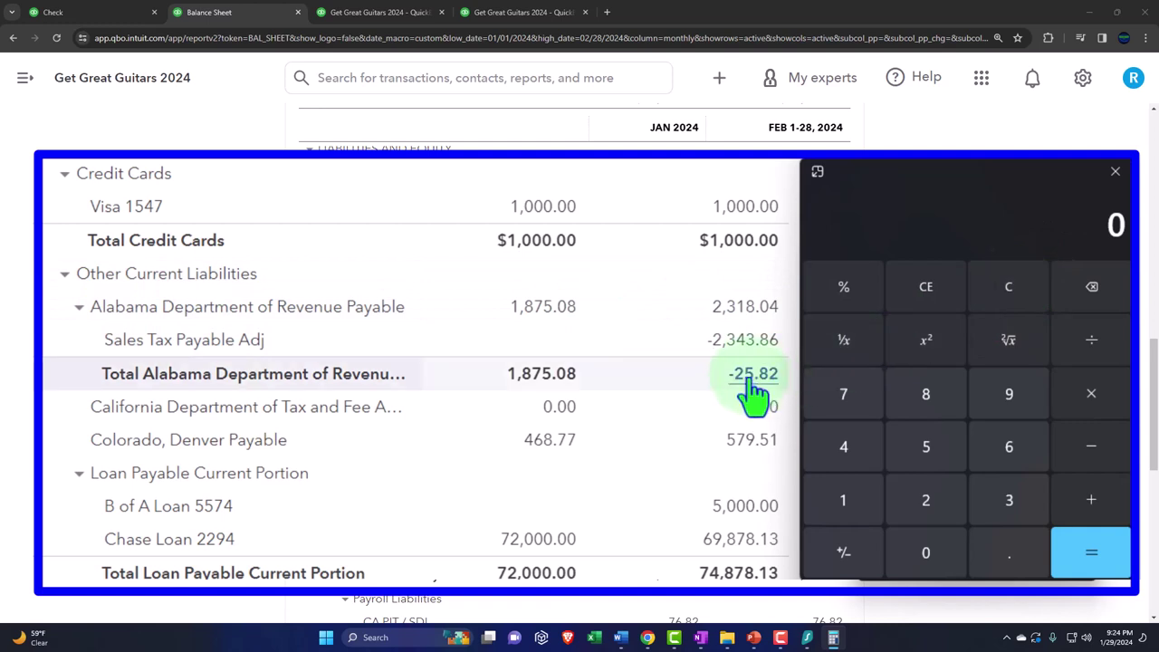
type("25")
key("BackSpace")
key("BackSpace")
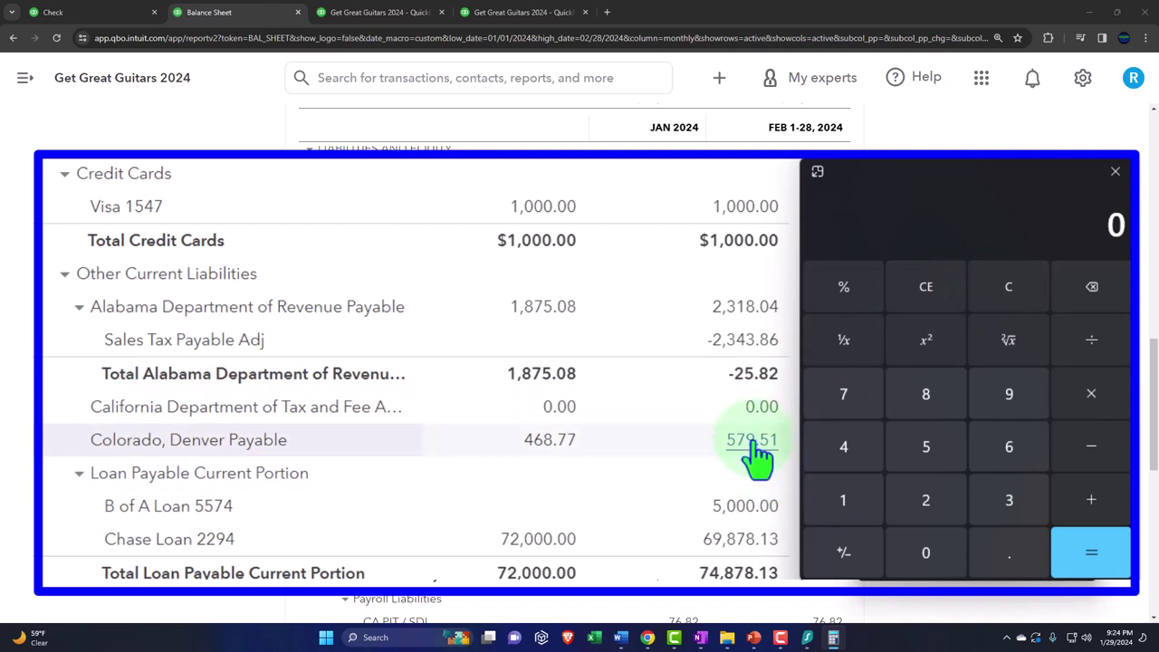
type("579.51")
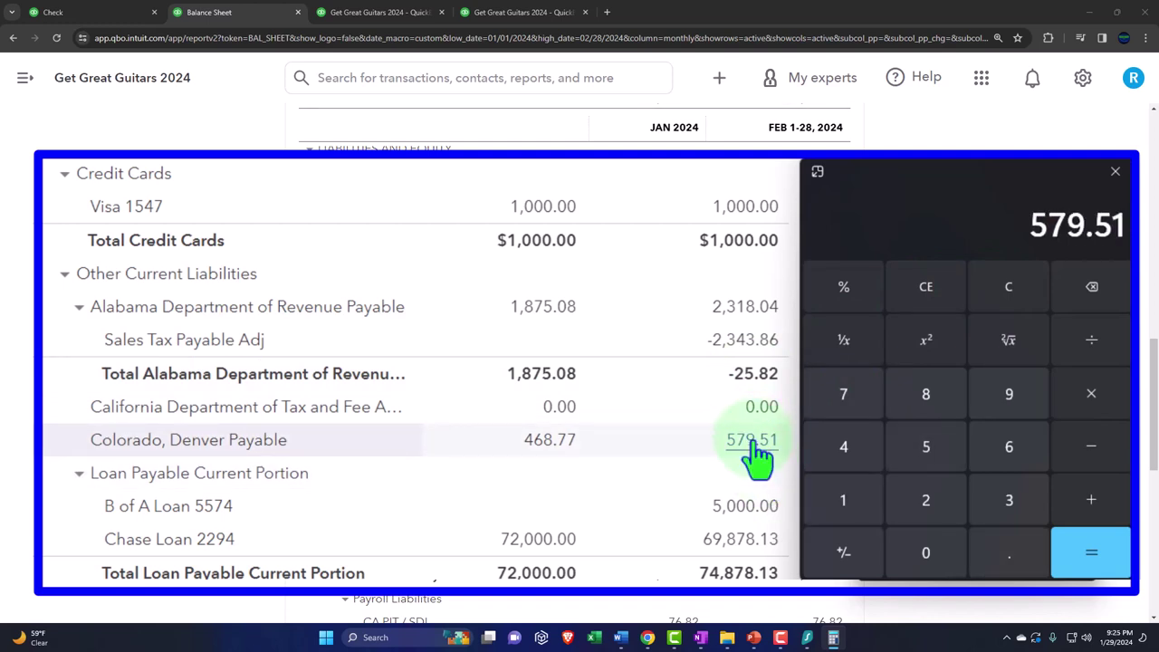
type("-25.82")
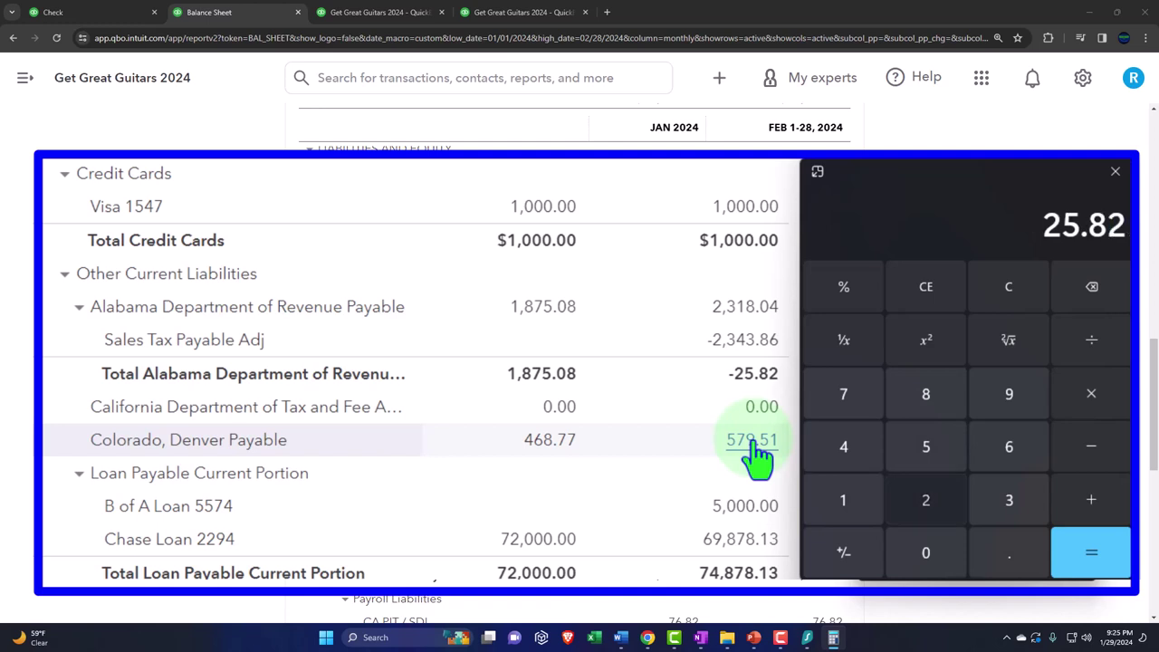
key("Return")
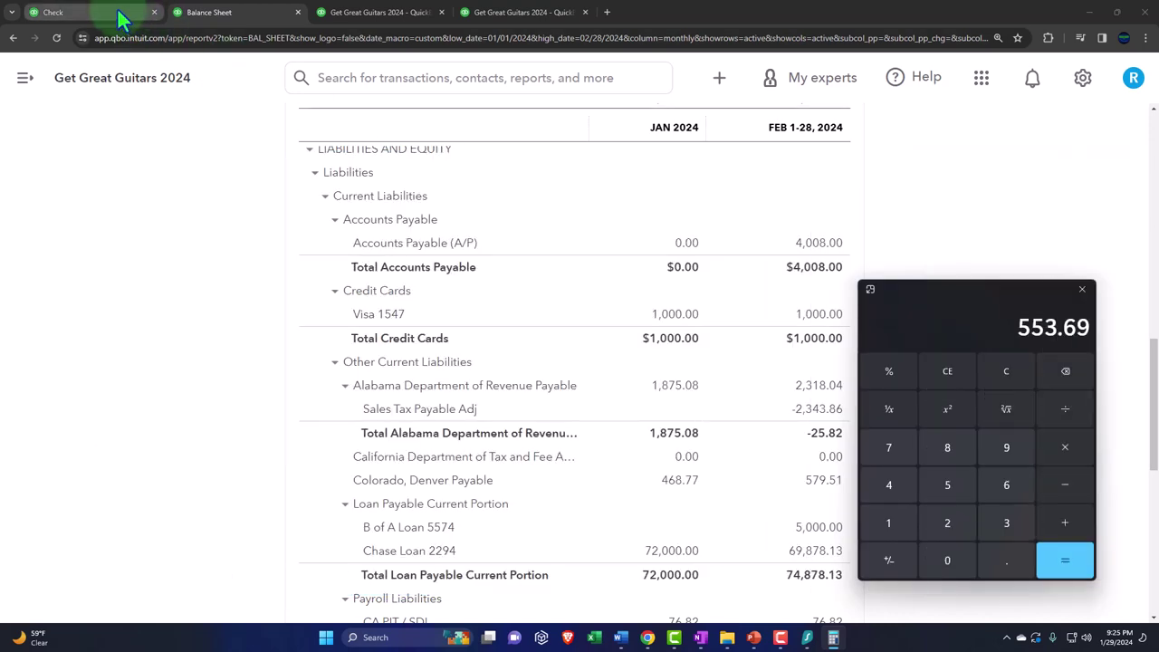
Return to QuickBooks and go to the Taxes sales tax centre from the main menu.
left_click(117, 11)
left_click(1081, 289)
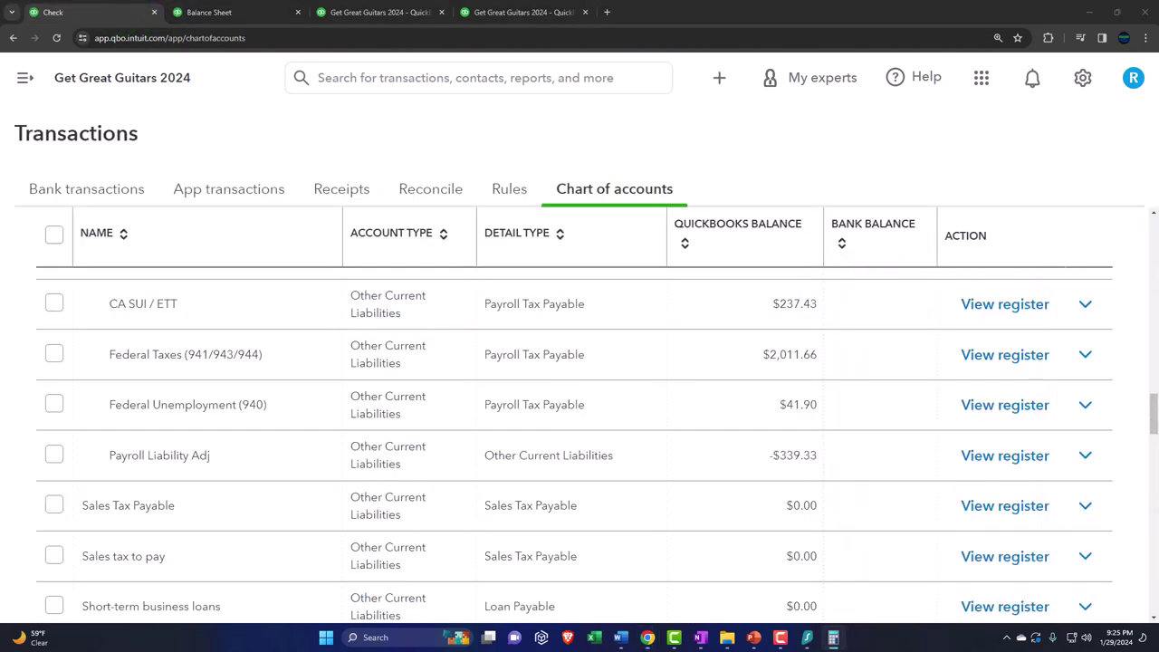
left_click(27, 83)
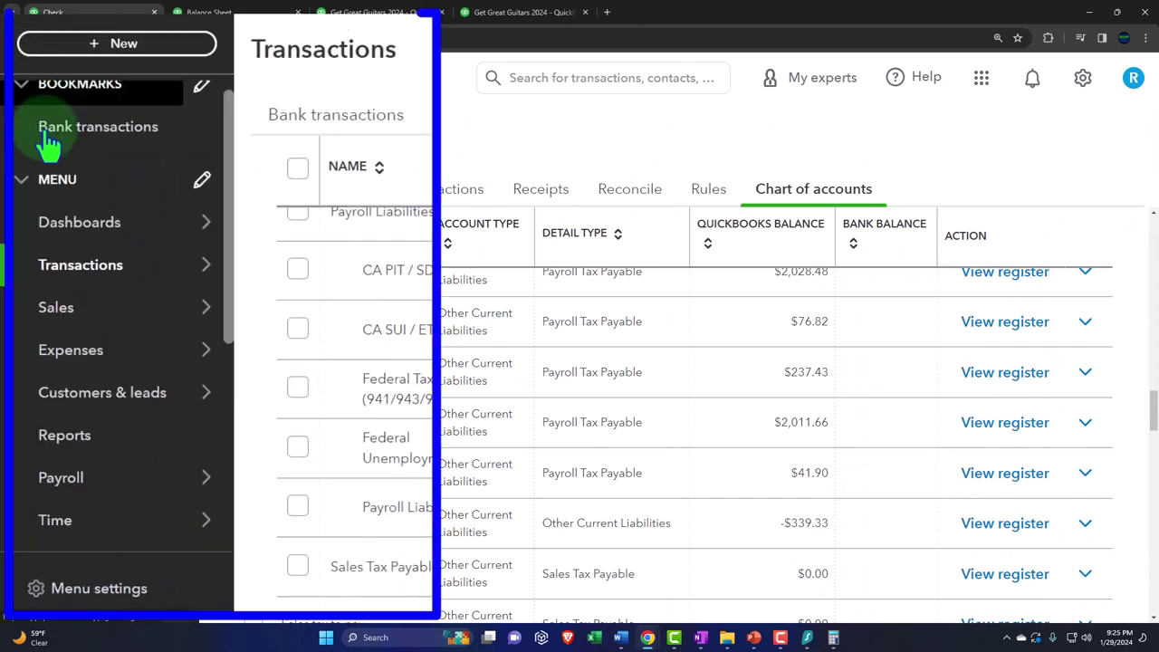
mouse_move(99, 435)
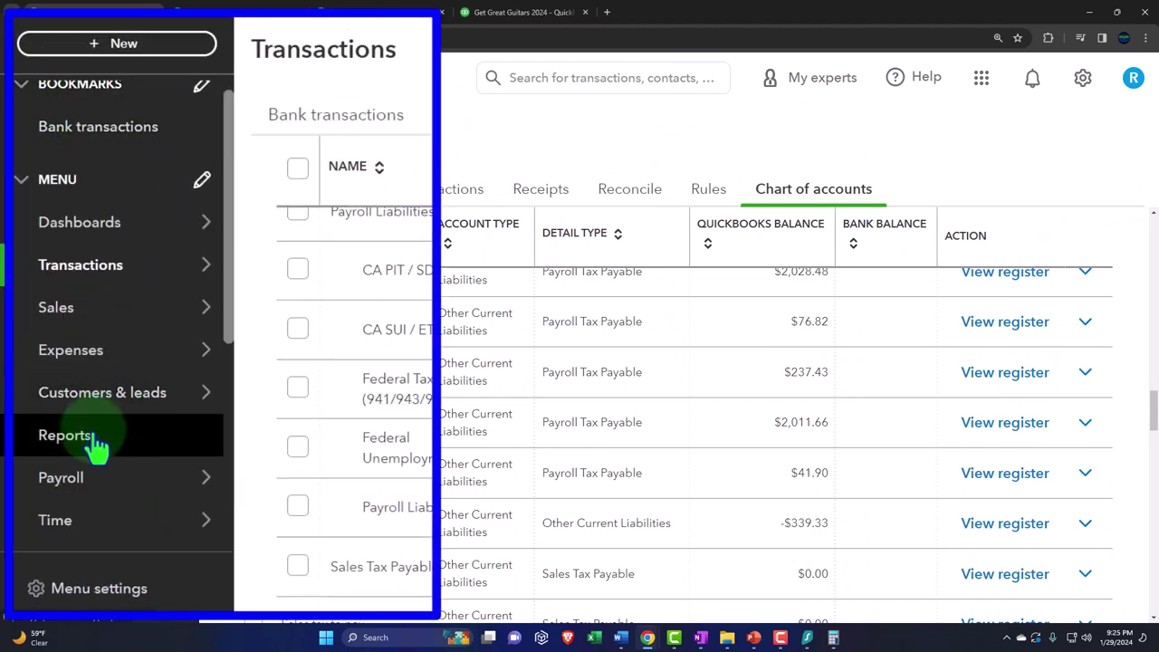
scroll(100, 447, "down", 2)
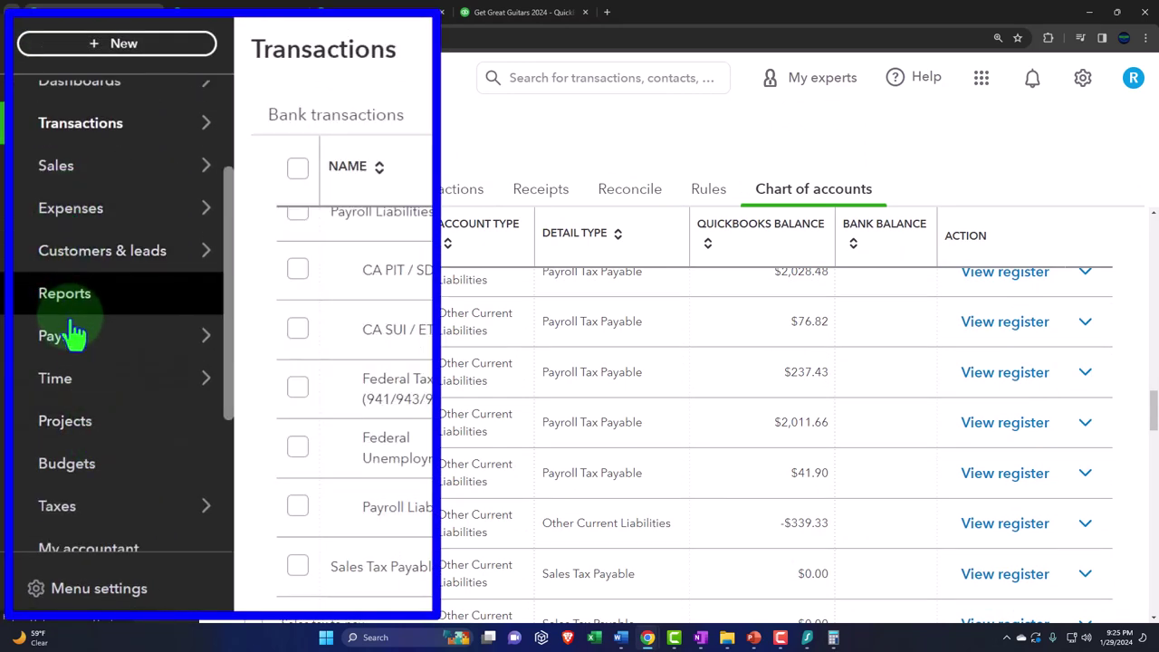
scroll(85, 426, "down", 1)
left_click(86, 444)
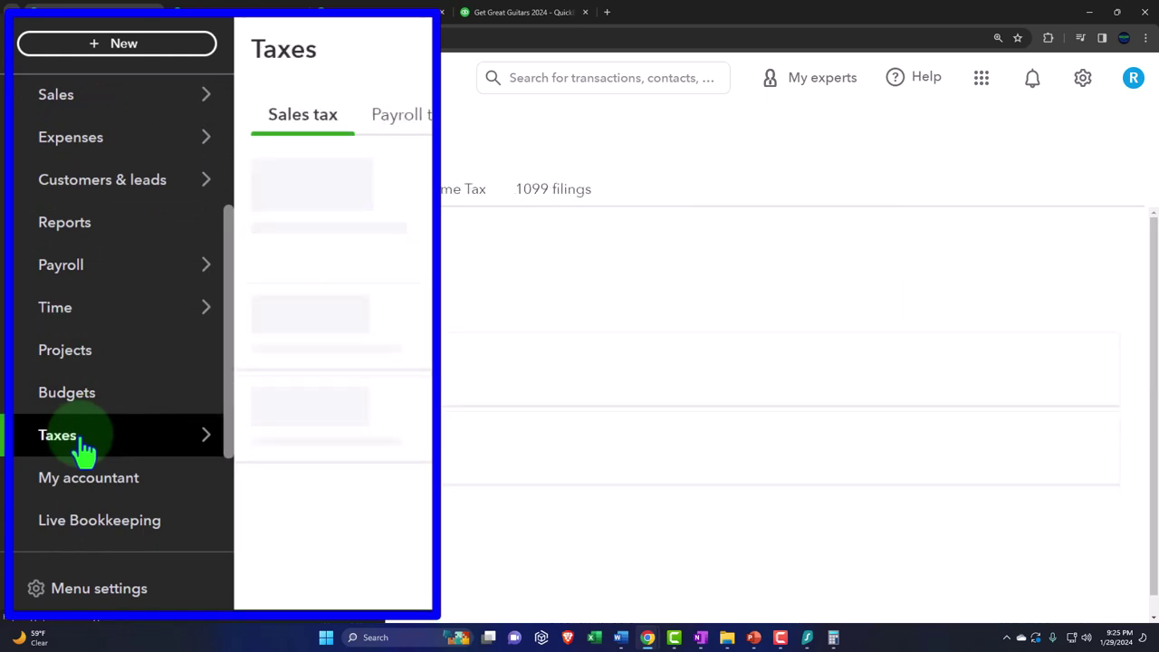
left_click(222, 81)
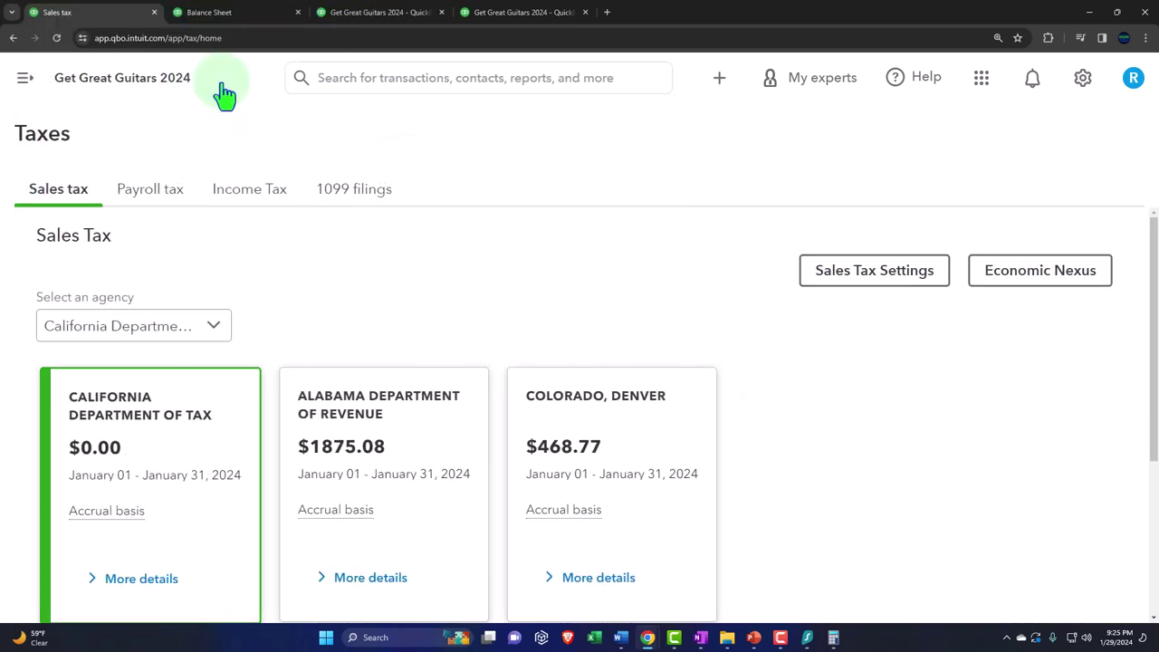
Open the Tax liability Report from the Sales tax Reports list.
key("ctrl+minus")
scroll(370, 336, "down", 3)
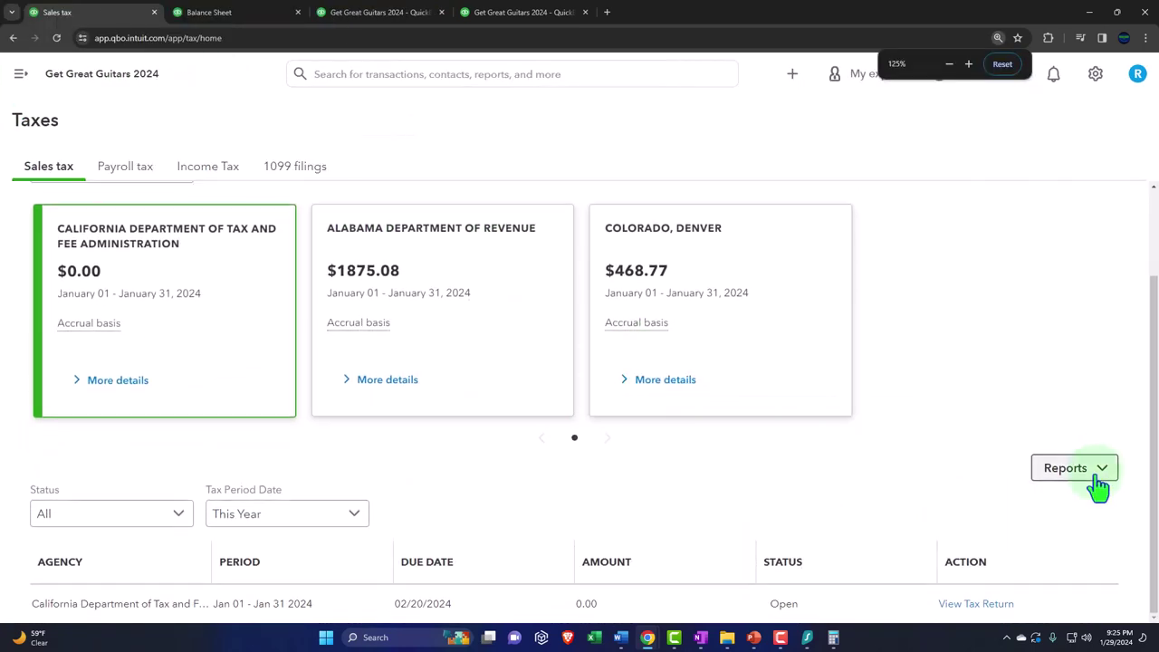
left_click(1097, 475)
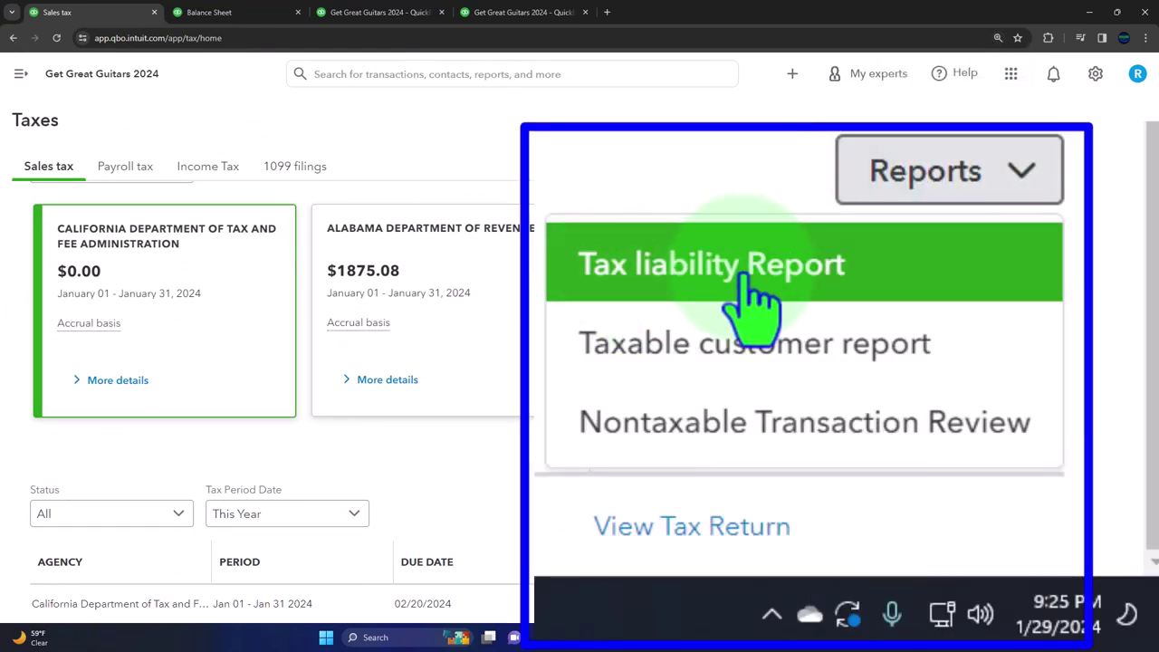
left_click(997, 511)
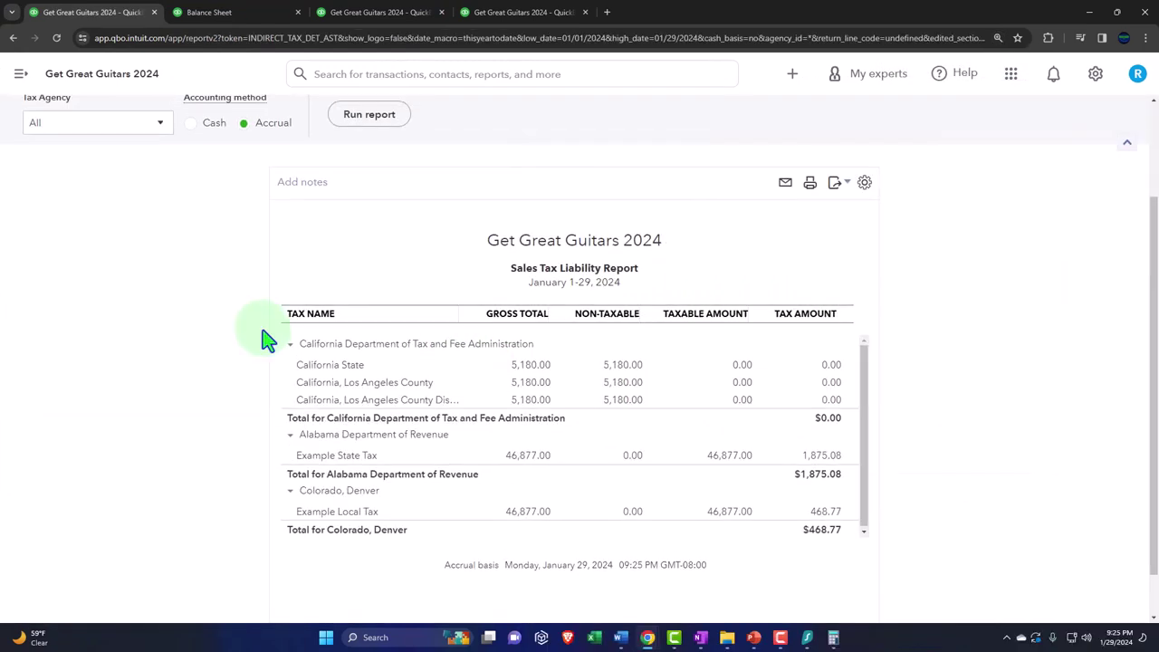
Run the Sales Tax Liability Report for 02/01/2024 to 02/28/2024.
left_click(243, 199)
type("02")
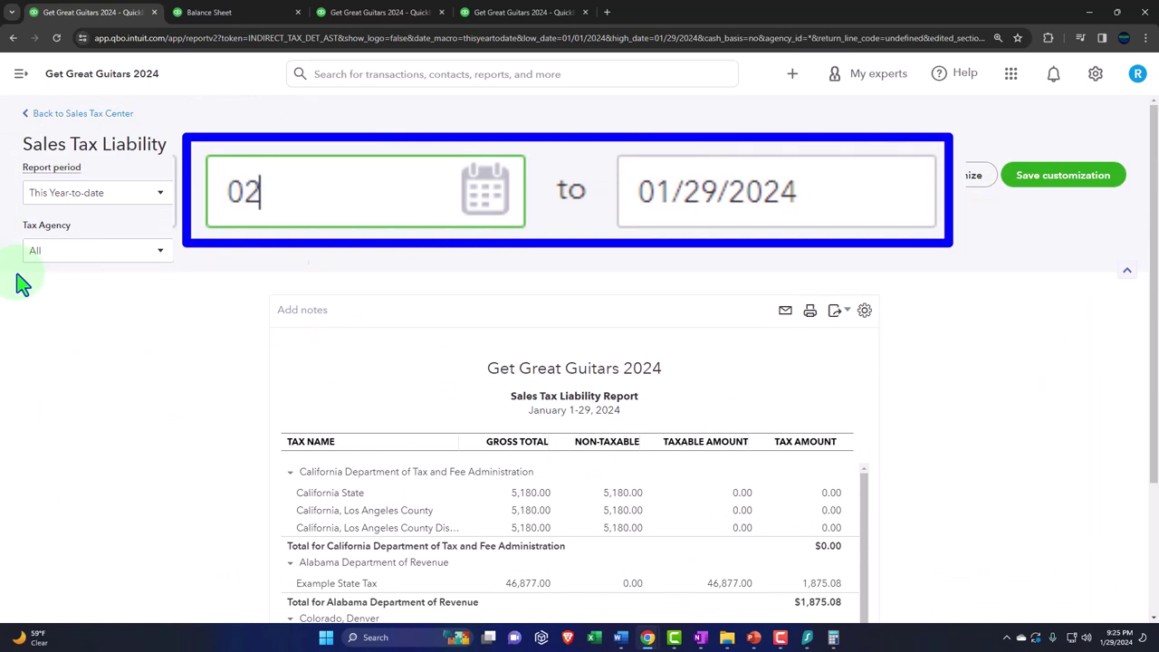
type("/01/2024")
key("Tab")
type("0")
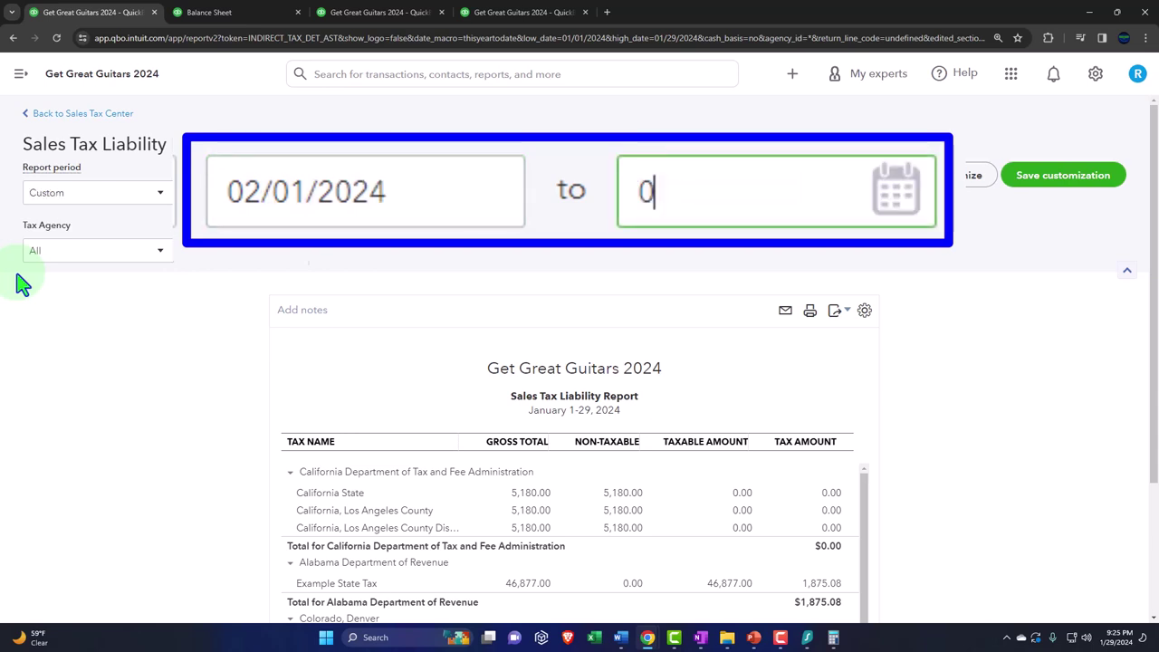
type("22824")
key("Tab")
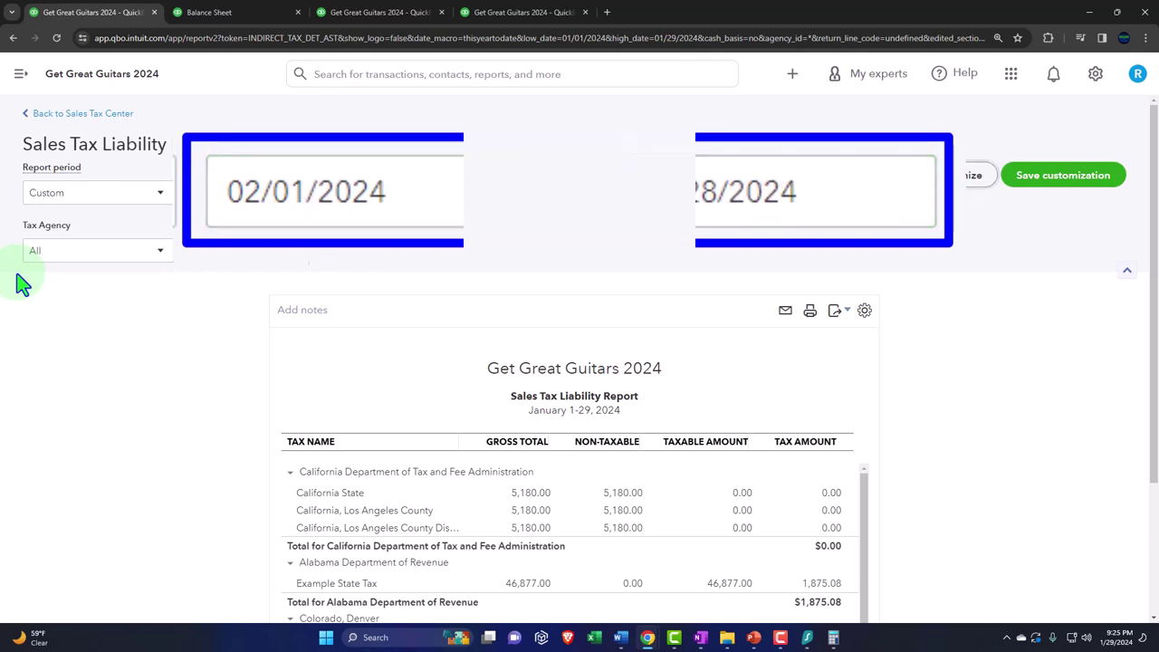
left_click(385, 244)
scroll(469, 379, "down", 2)
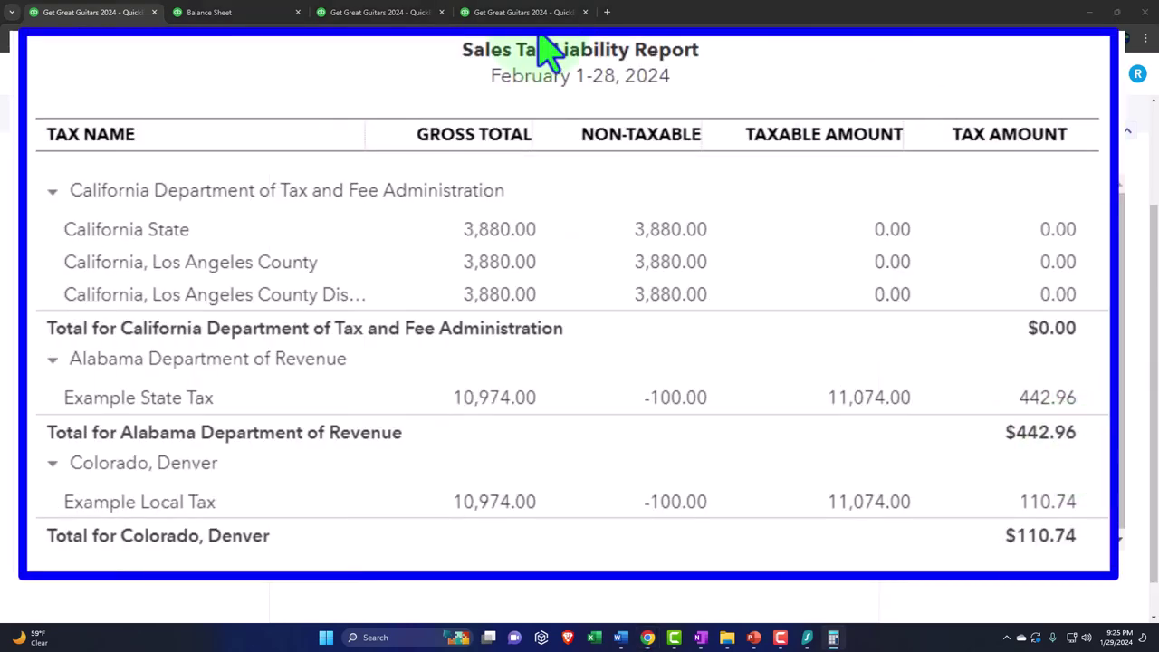
Total 442.96 + 110.74 in Calculator, then close Calculator.
left_click_drag(942, 249, 1045, 151)
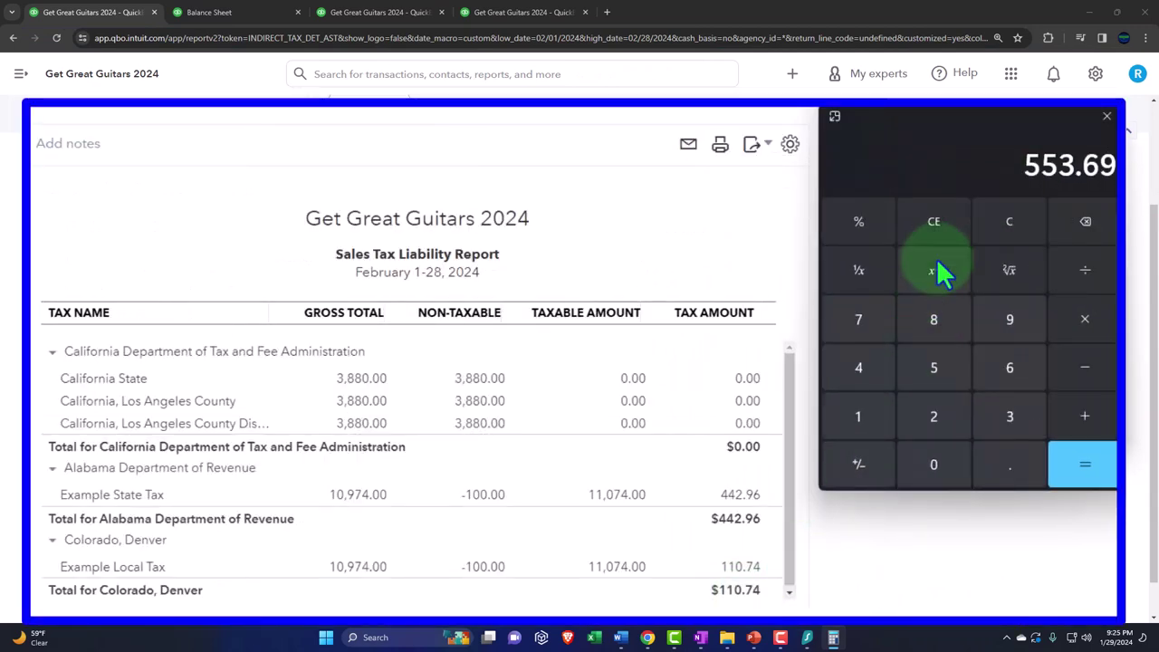
left_click(1018, 219)
type("4")
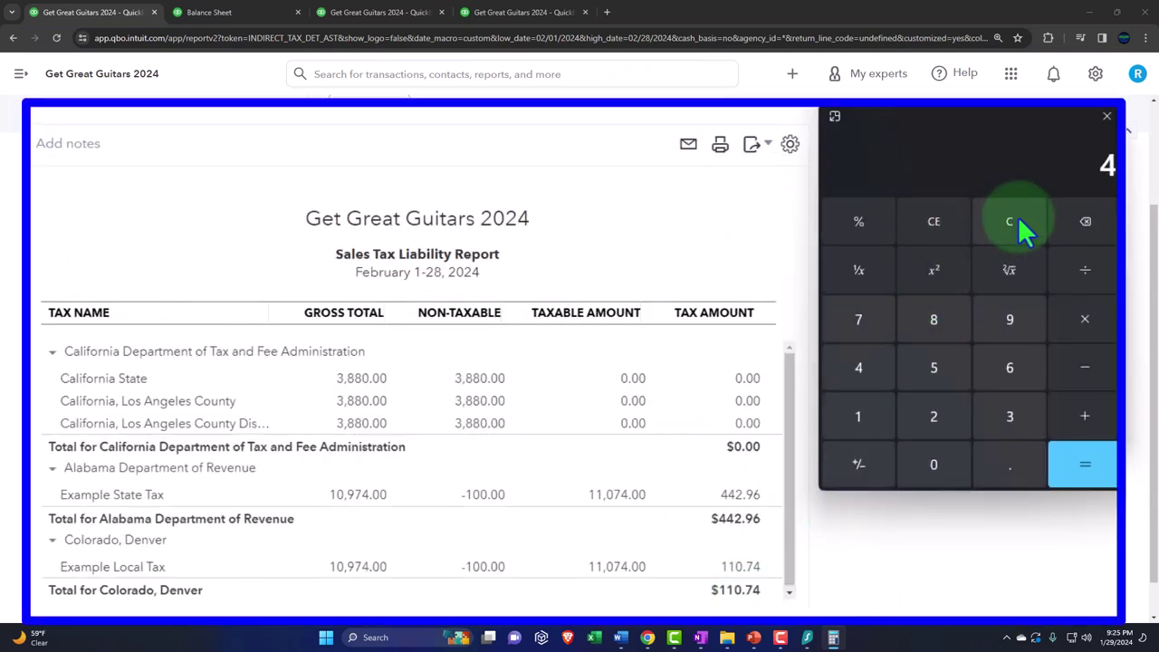
type("42.96+110.74")
key("Return")
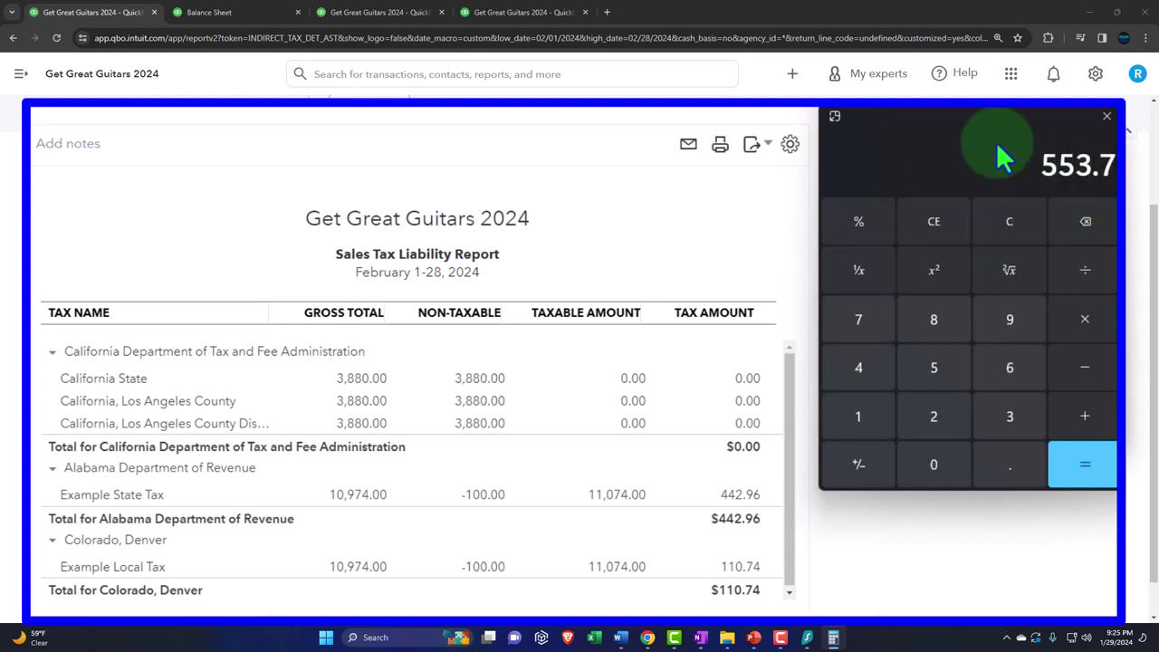
left_click(1106, 116)
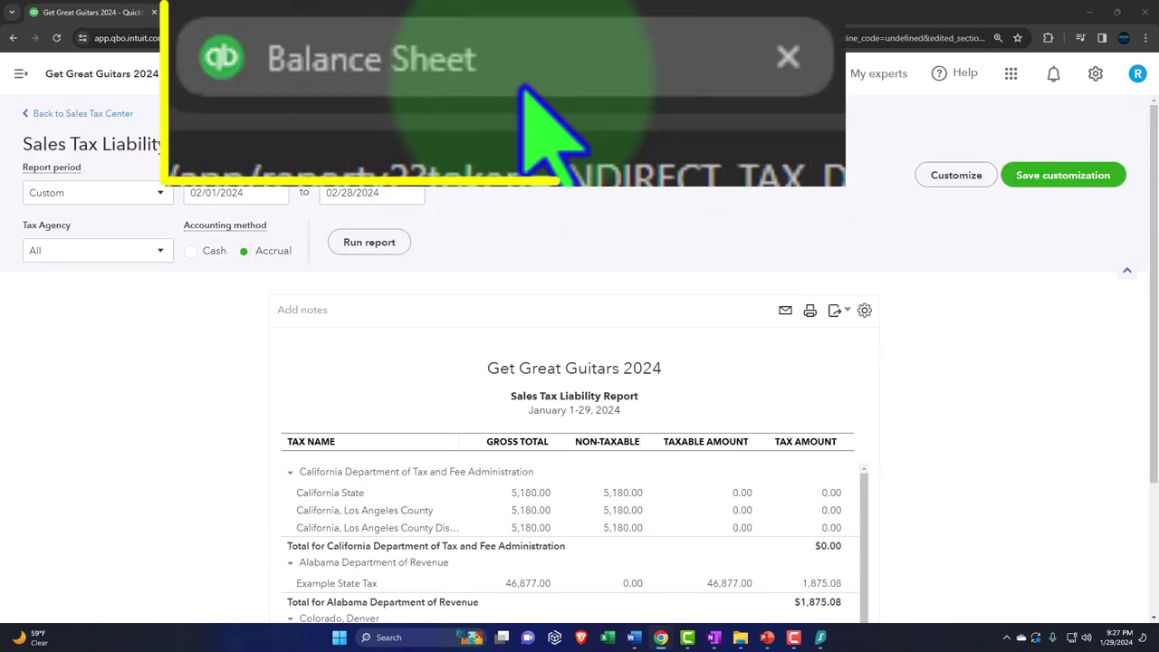
Switch to the Balance Sheet and drill into February's Checking 5741 transactions.
left_click(241, 15)
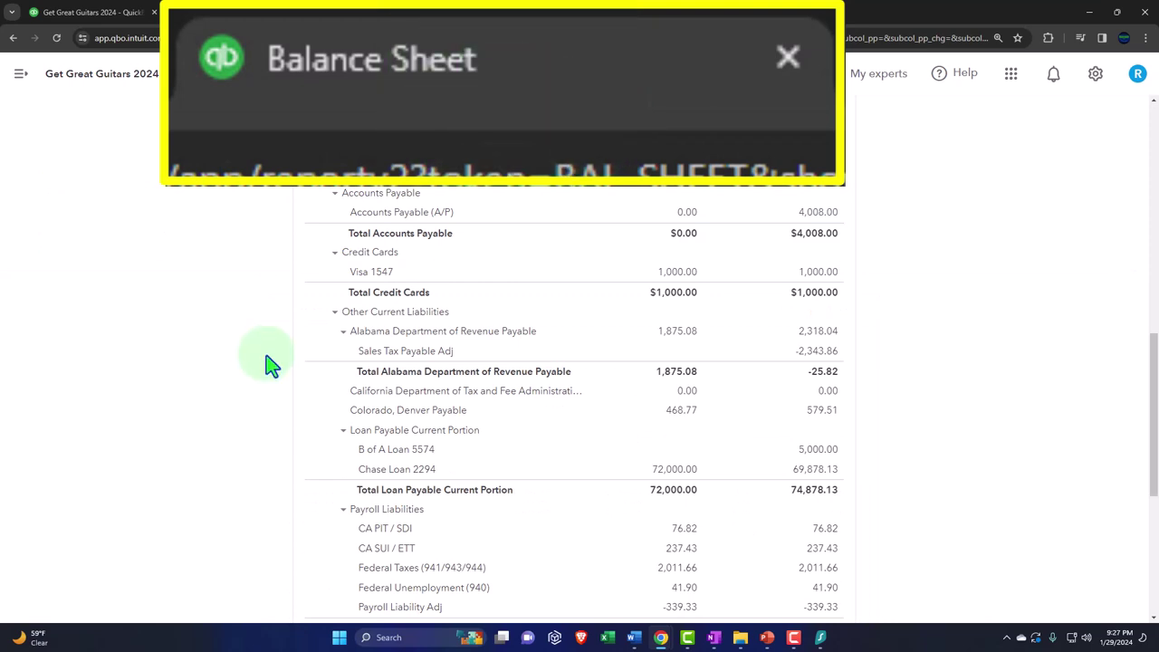
scroll(272, 364, "up", 6)
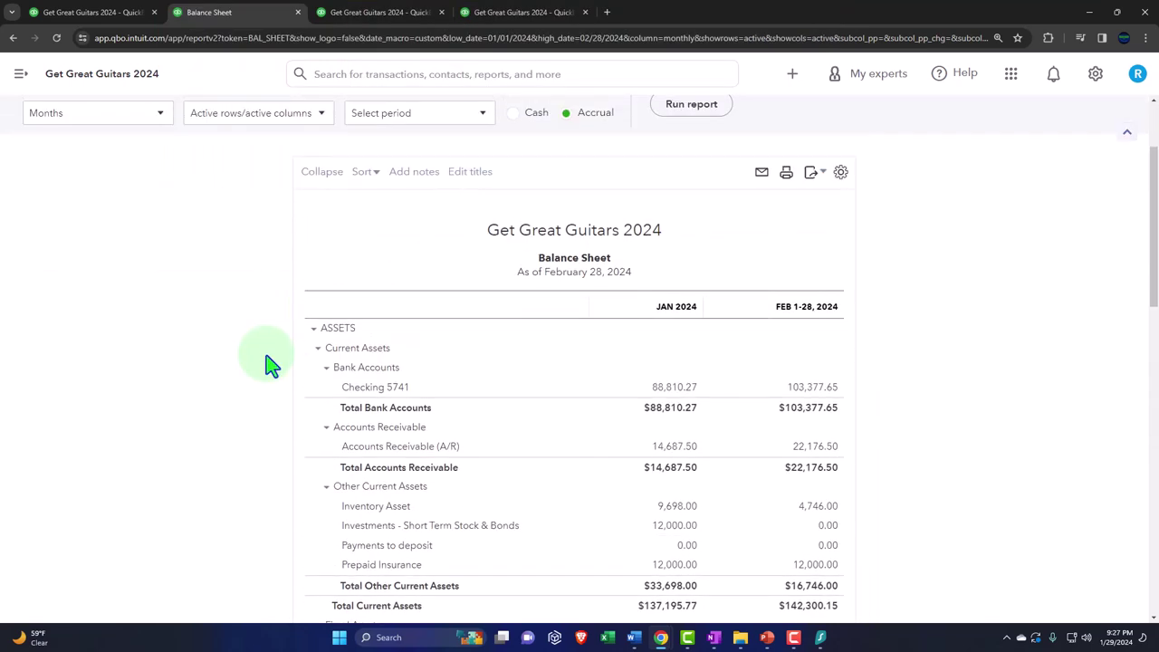
scroll(272, 364, "down", 2)
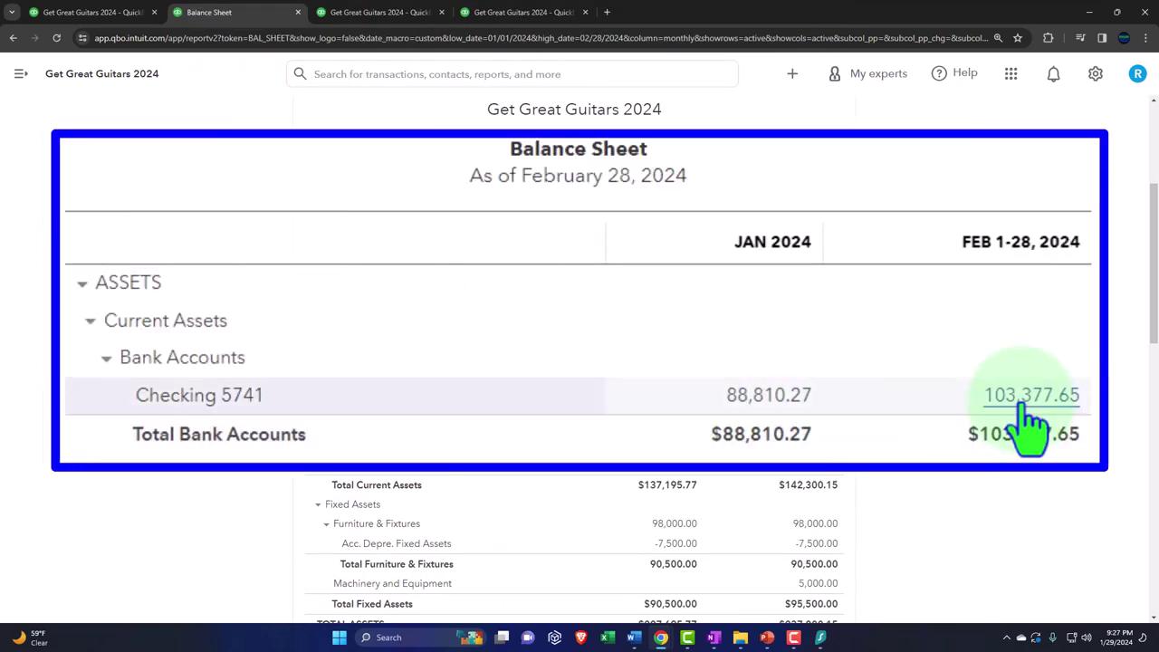
left_click(1028, 412)
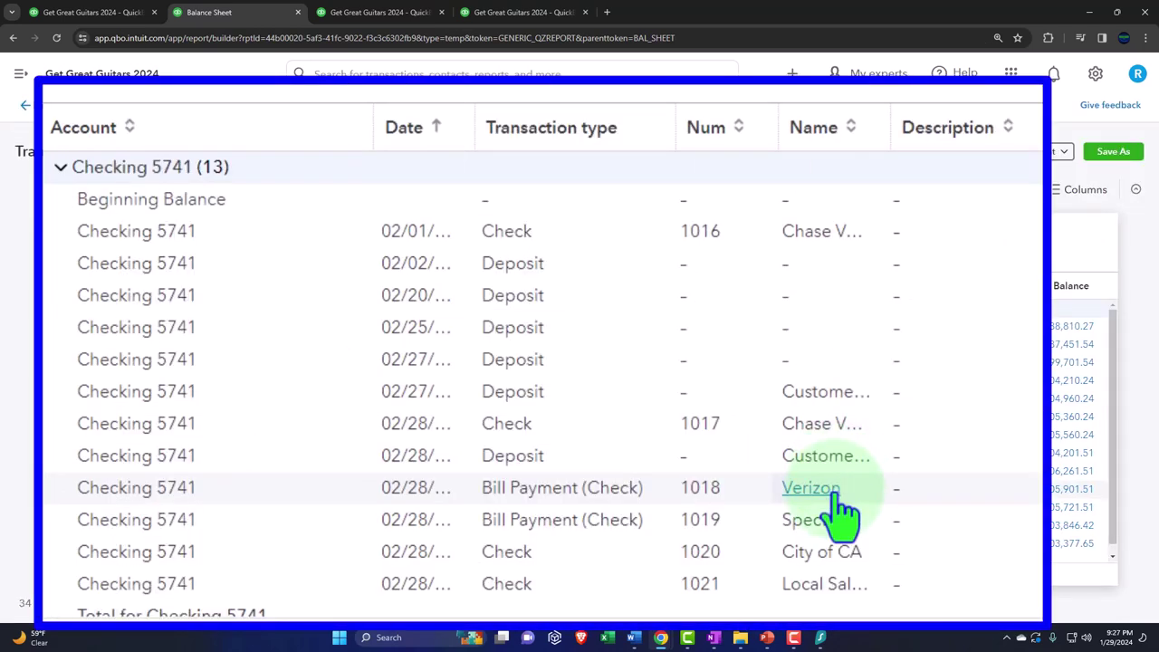
scroll(844, 509, "down", 1)
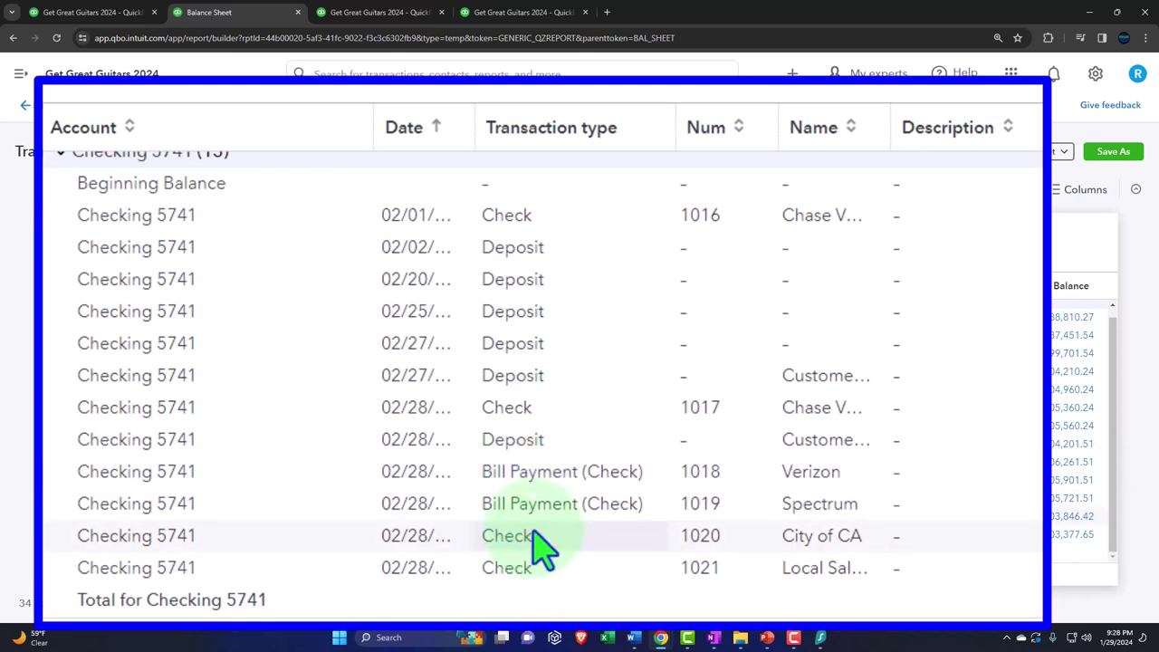
Return to the Balance Sheet: February Total Bank Accounts $103,377.65, Total Assets $237,800.15.
left_click(32, 106)
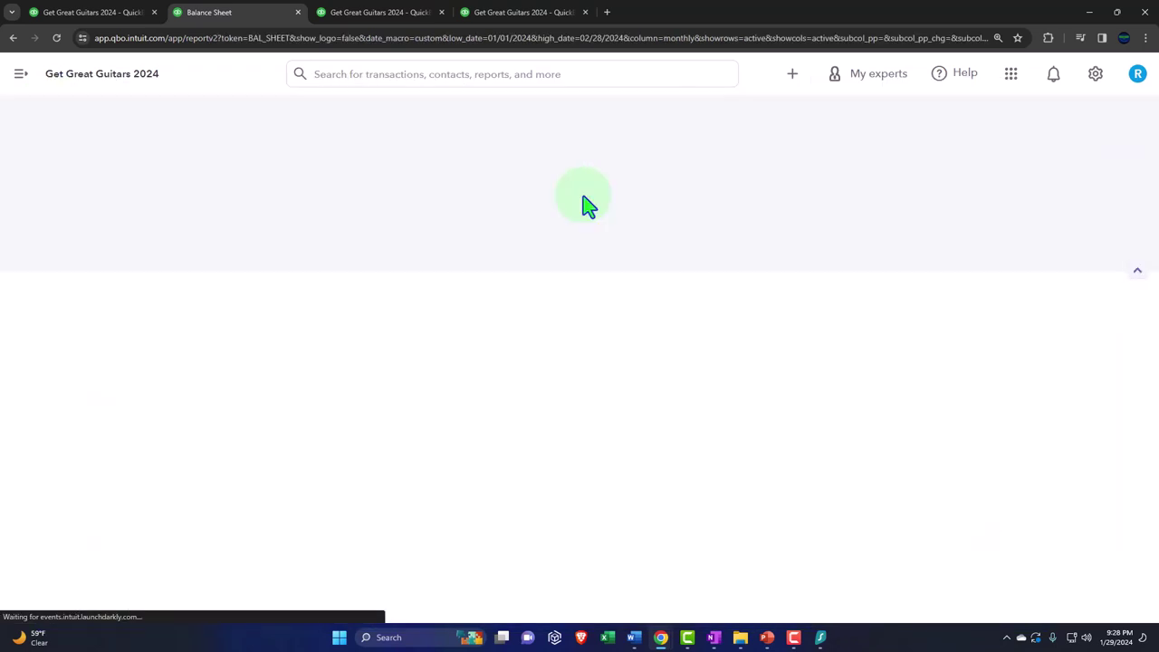
scroll(514, 262, "down", 1)
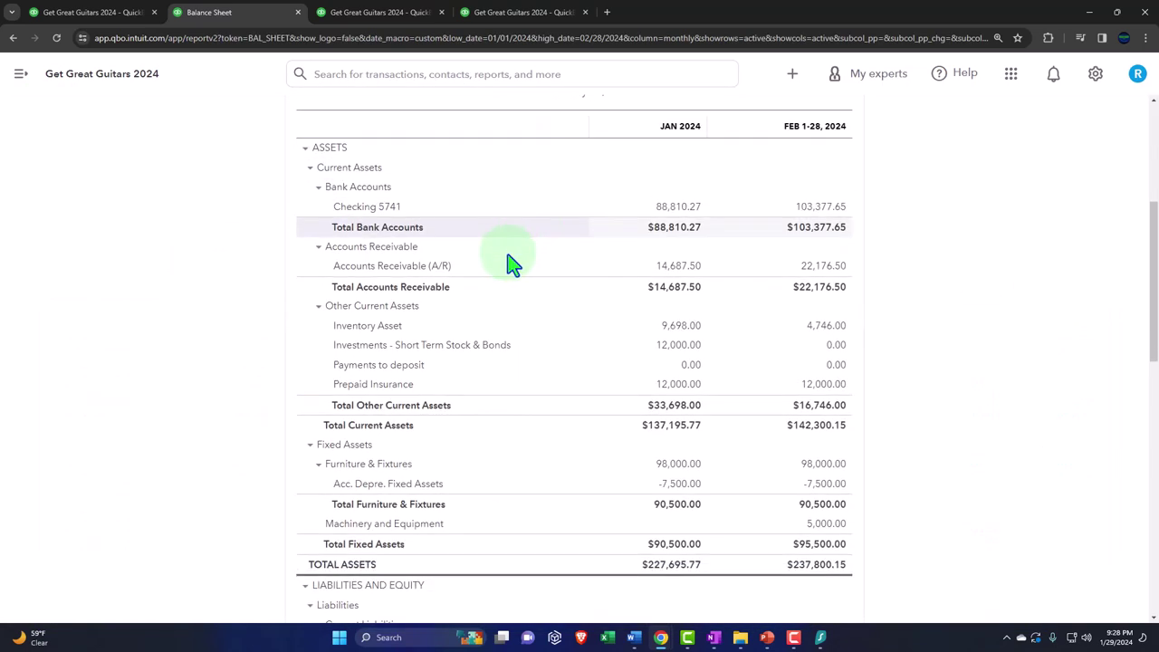
scroll(512, 263, "up", 4)
scroll(511, 264, "down", 4)
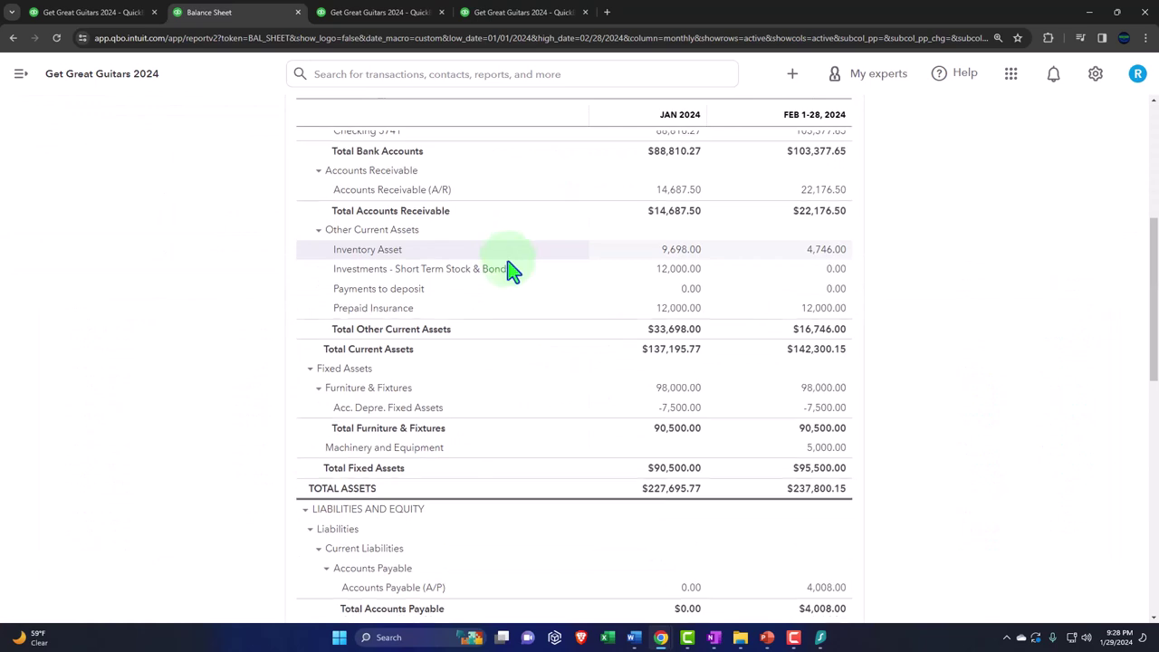
scroll(510, 267, "down", 8)
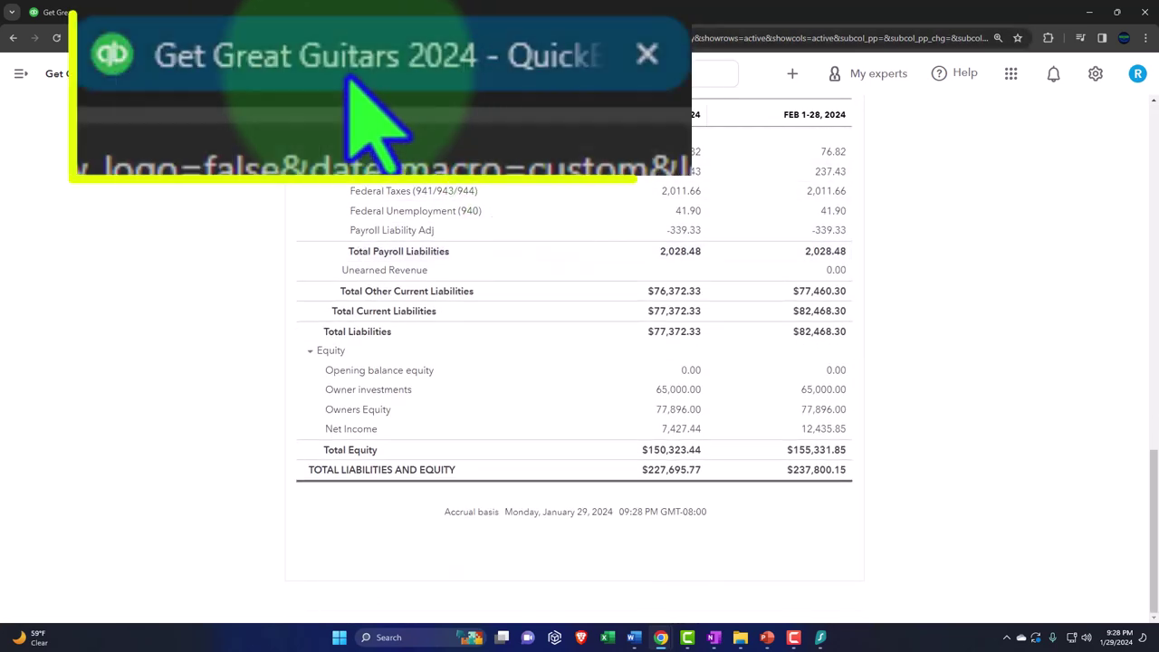
Review the Profit and Loss to Net Income: $7,427.44 January, $5,008.41 February.
left_click(379, 13)
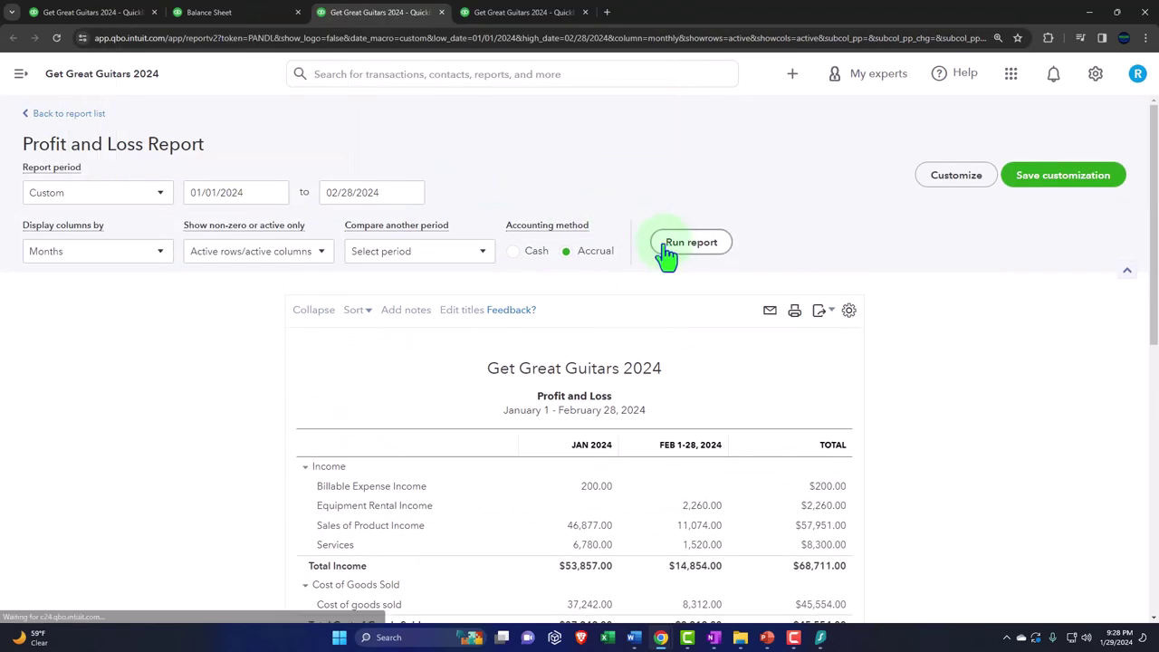
scroll(742, 331, "down", 2)
scroll(742, 331, "up", 2)
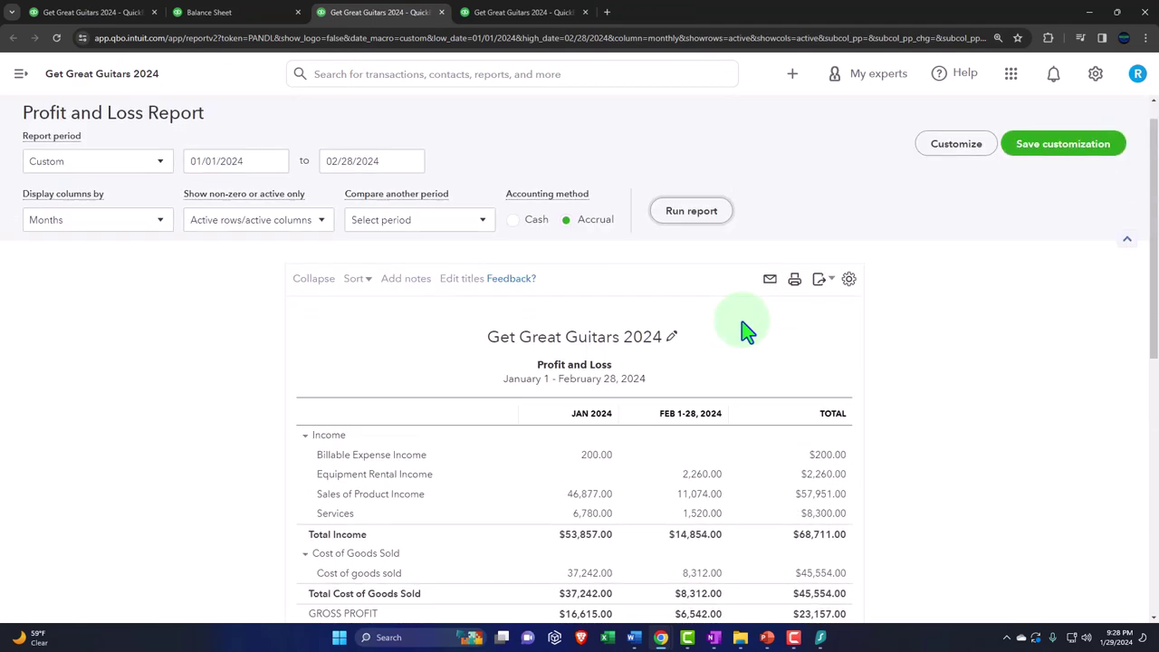
scroll(742, 330, "down", 3)
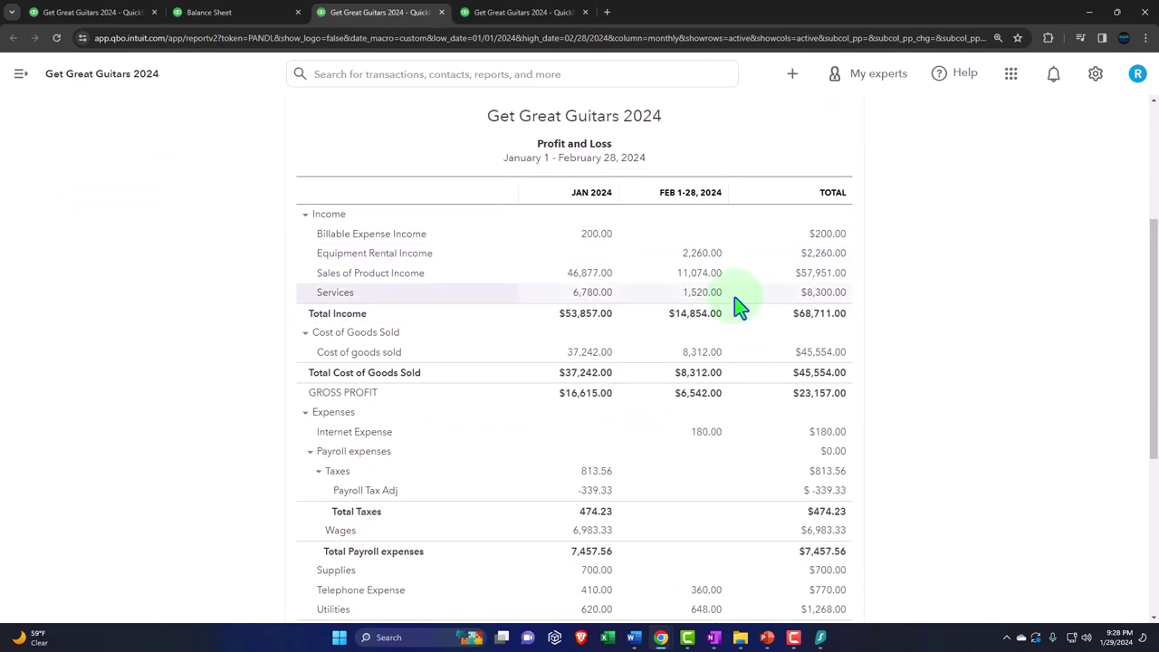
scroll(738, 308, "down", 4)
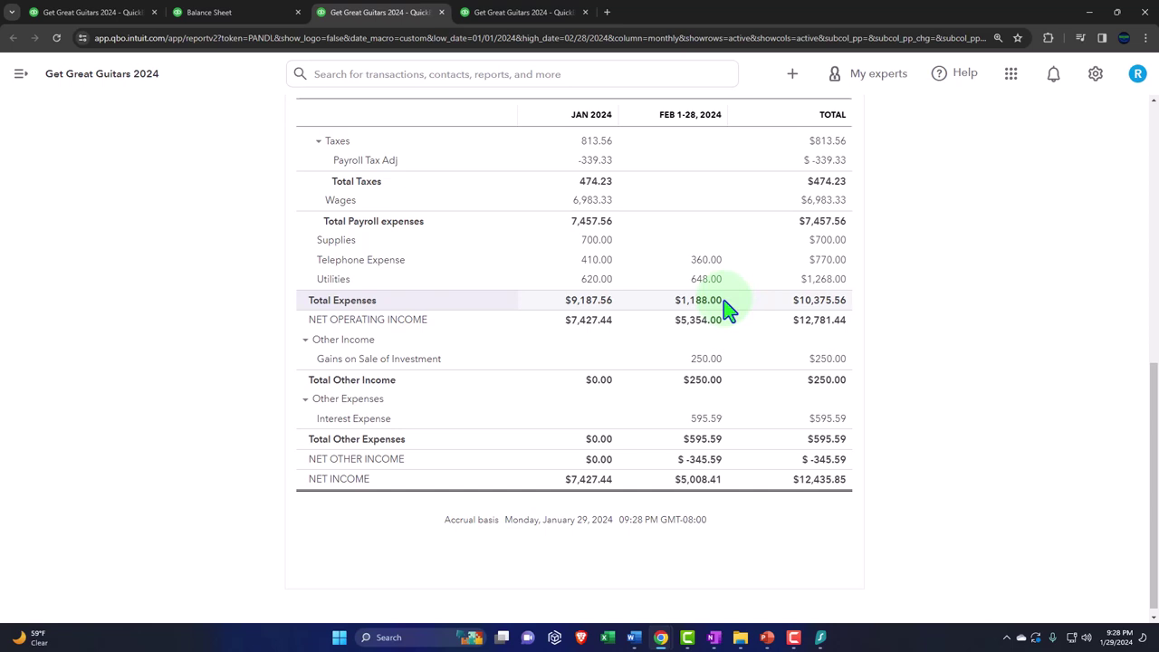
scroll(712, 311, "up", 3)
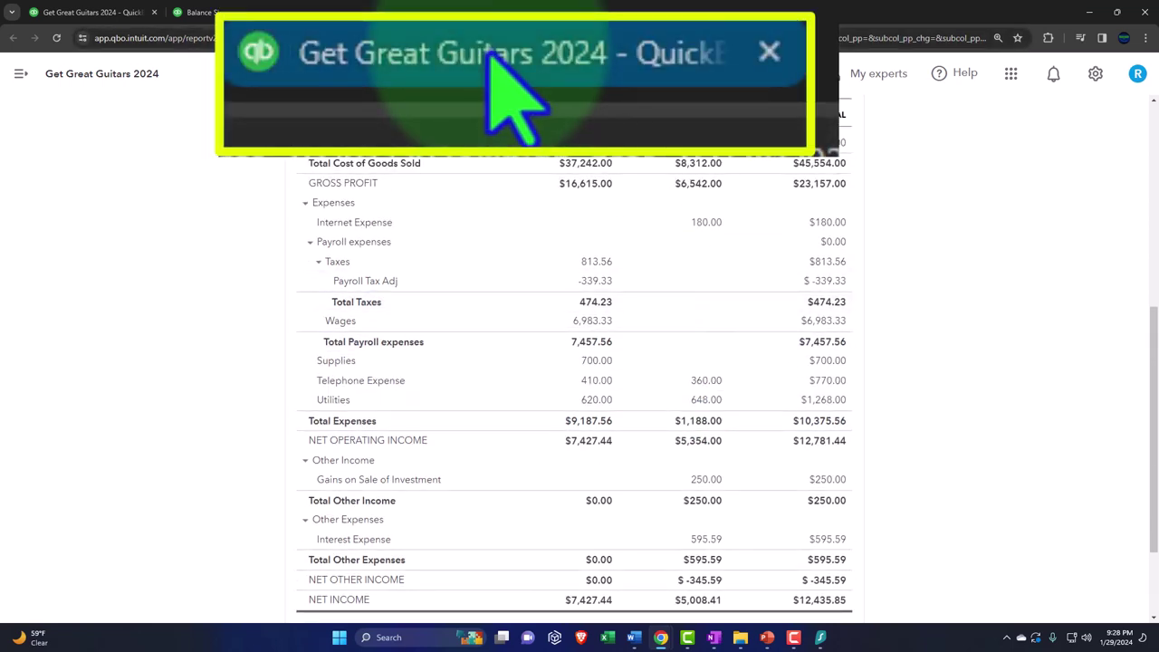
Switch to the Trial Balance report and zoom in twice for readability.
left_click(516, 11)
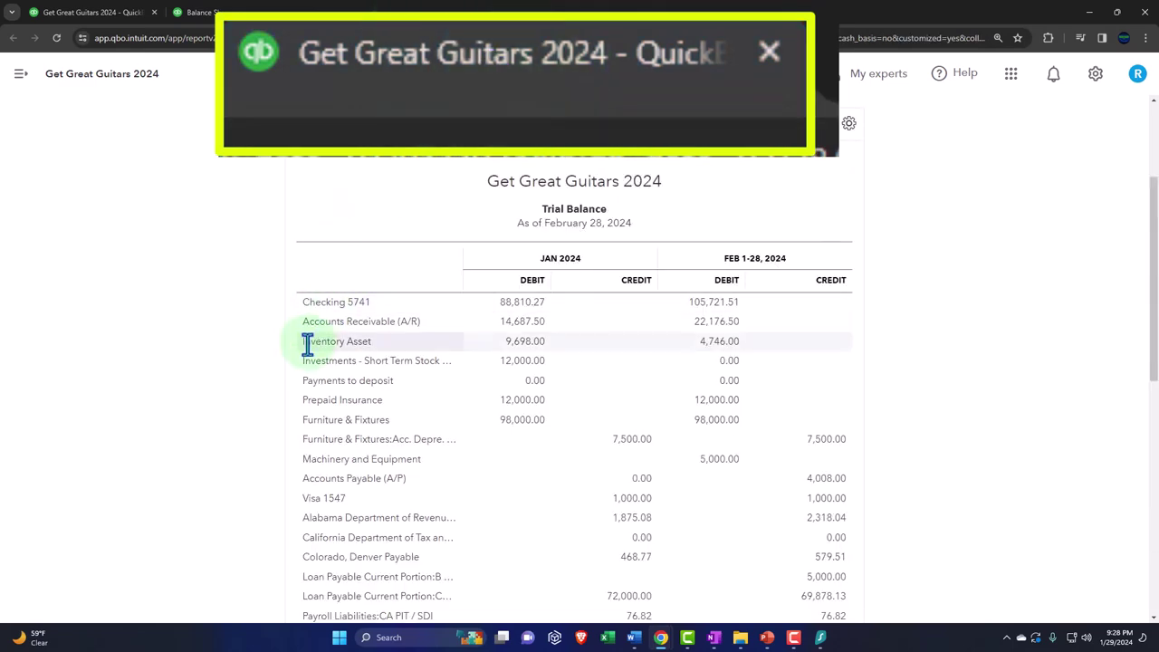
scroll(204, 397, "down", 2)
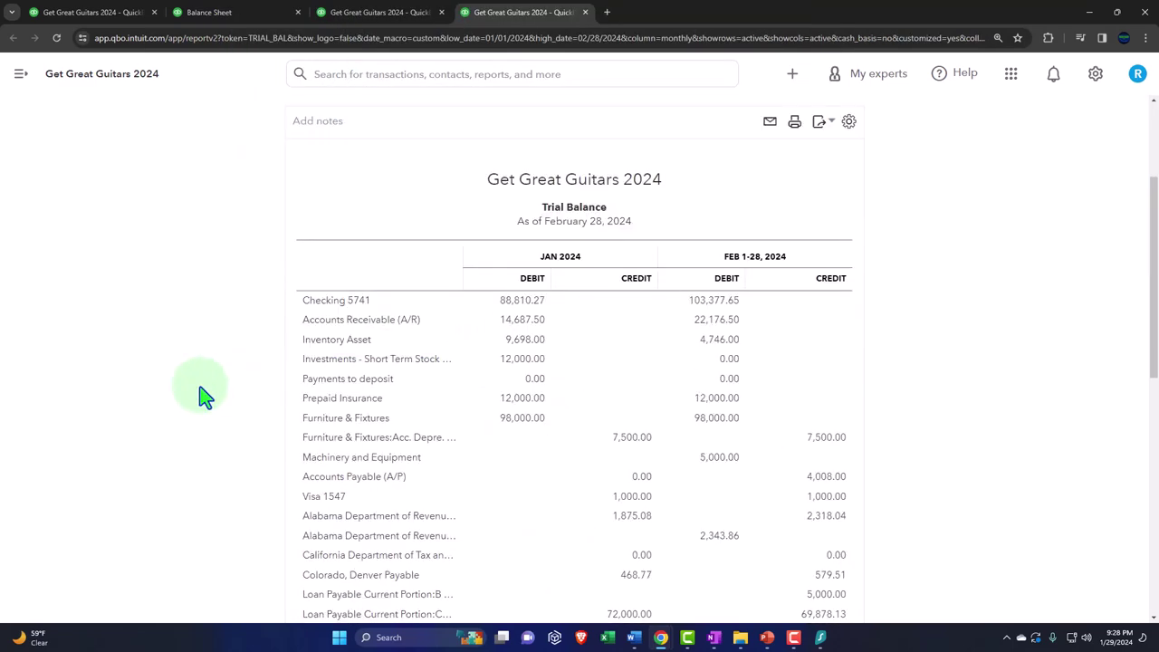
key("ctrl+plus")
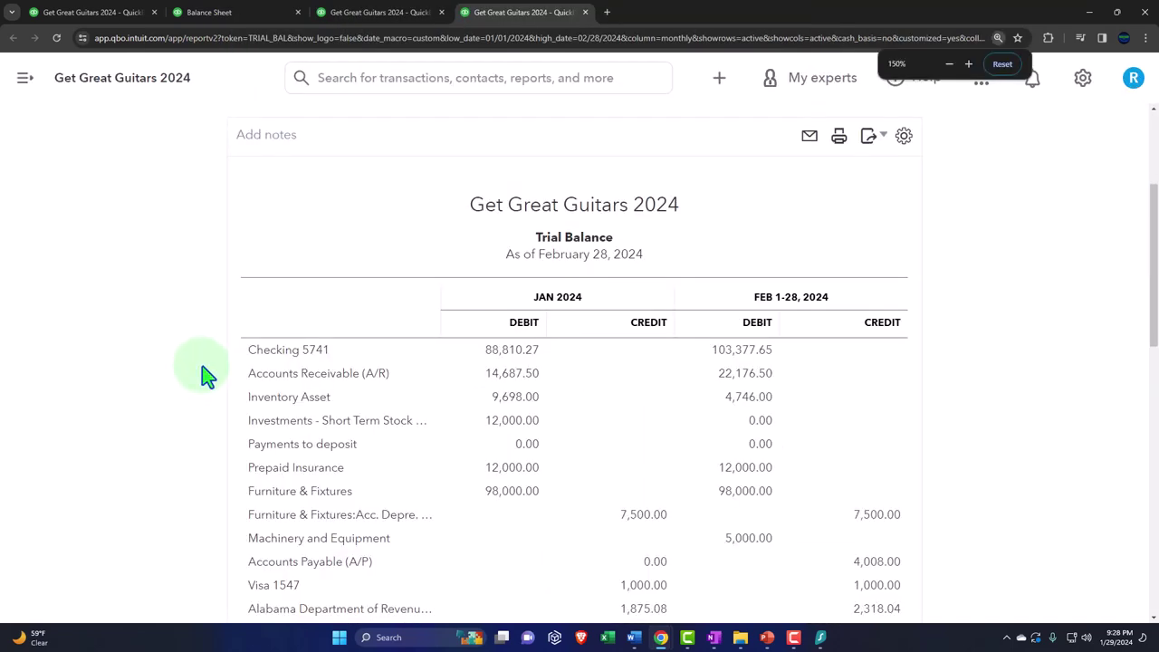
key("ctrl+plus")
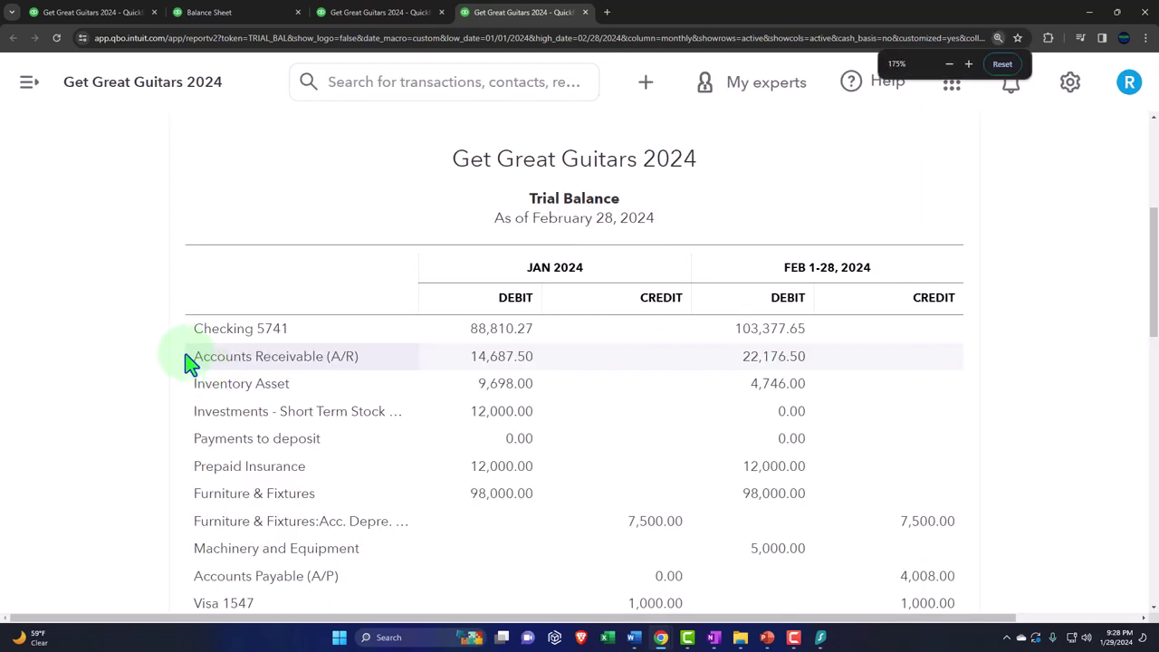
Scroll to the TOTAL row, confirming February debits and credits of $304,847.82.
scroll(190, 362, "down", 1)
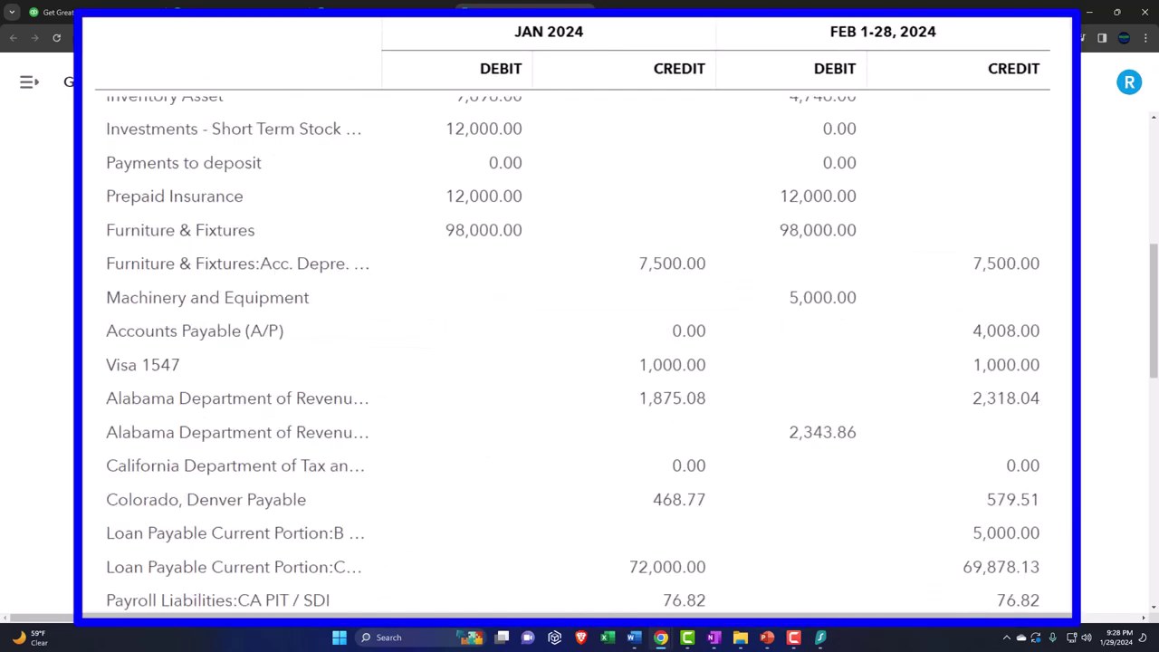
scroll(580, 362, "up", 2)
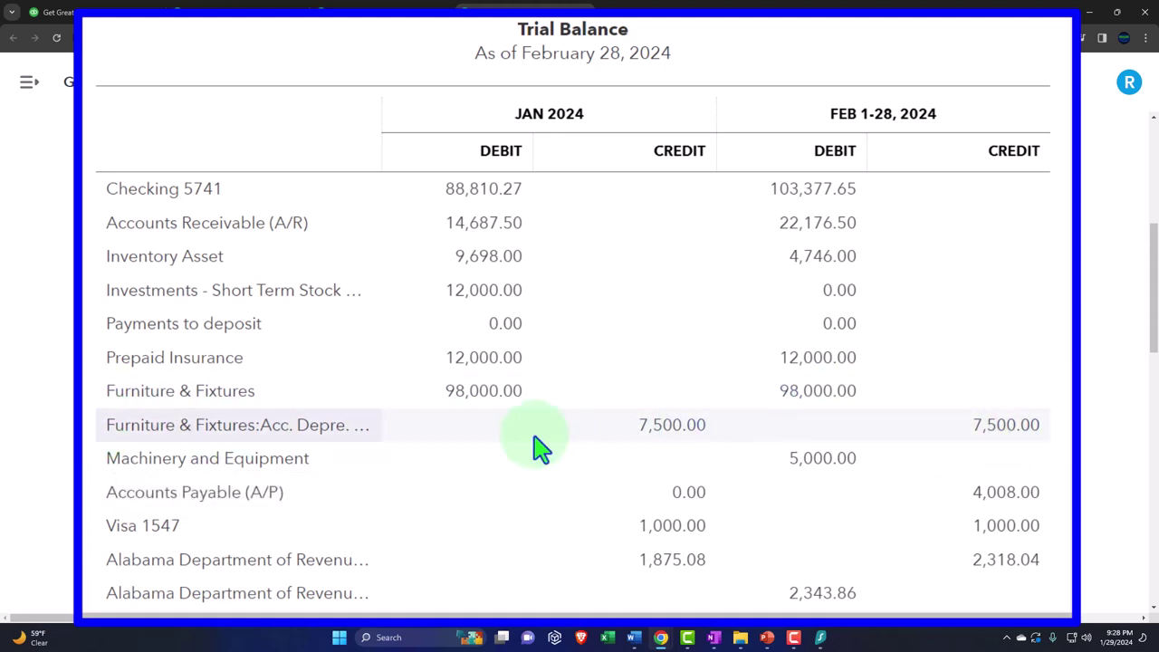
scroll(95, 469, "down", 2)
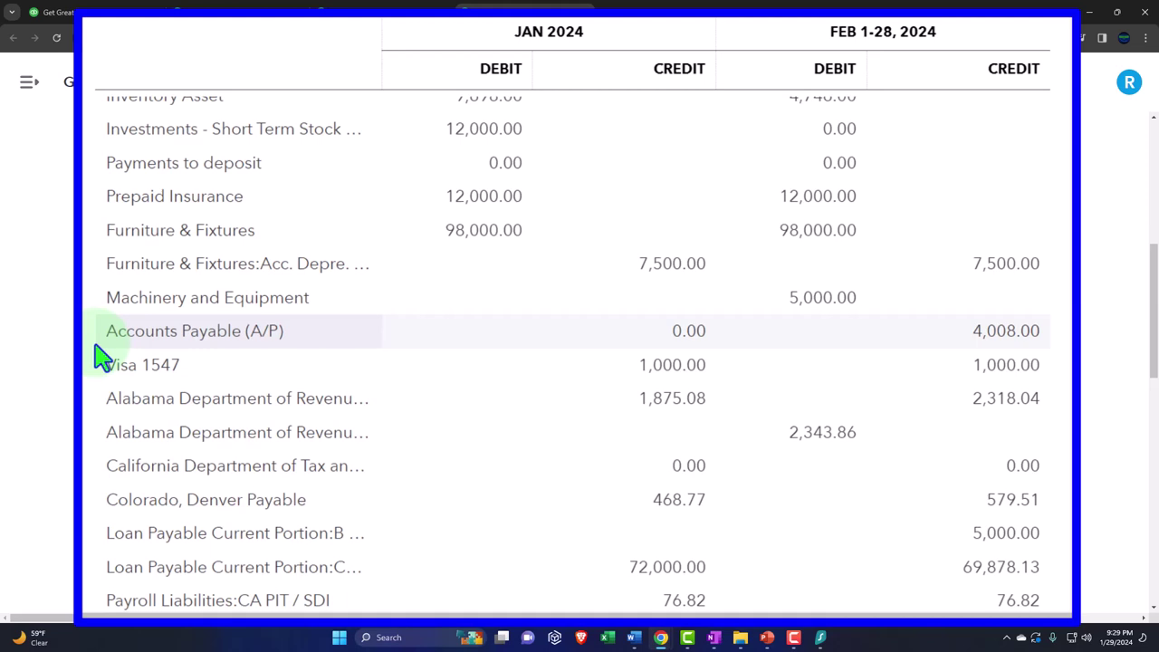
scroll(102, 358, "down", 1)
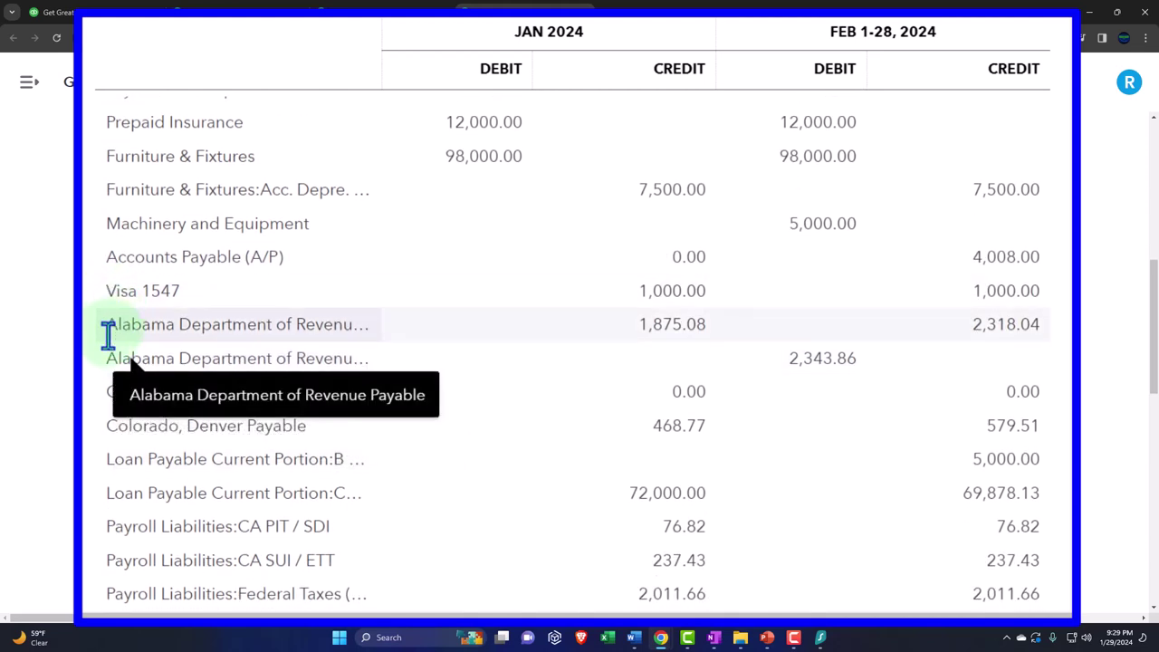
scroll(111, 360, "down", 1)
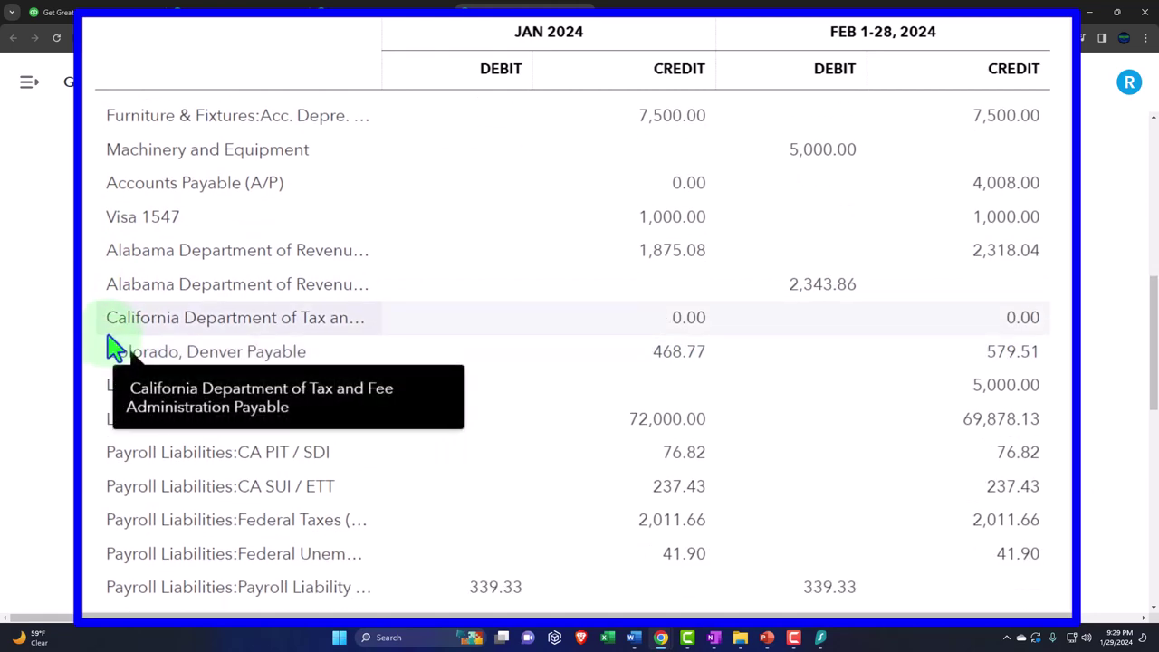
scroll(108, 347, "down", 1)
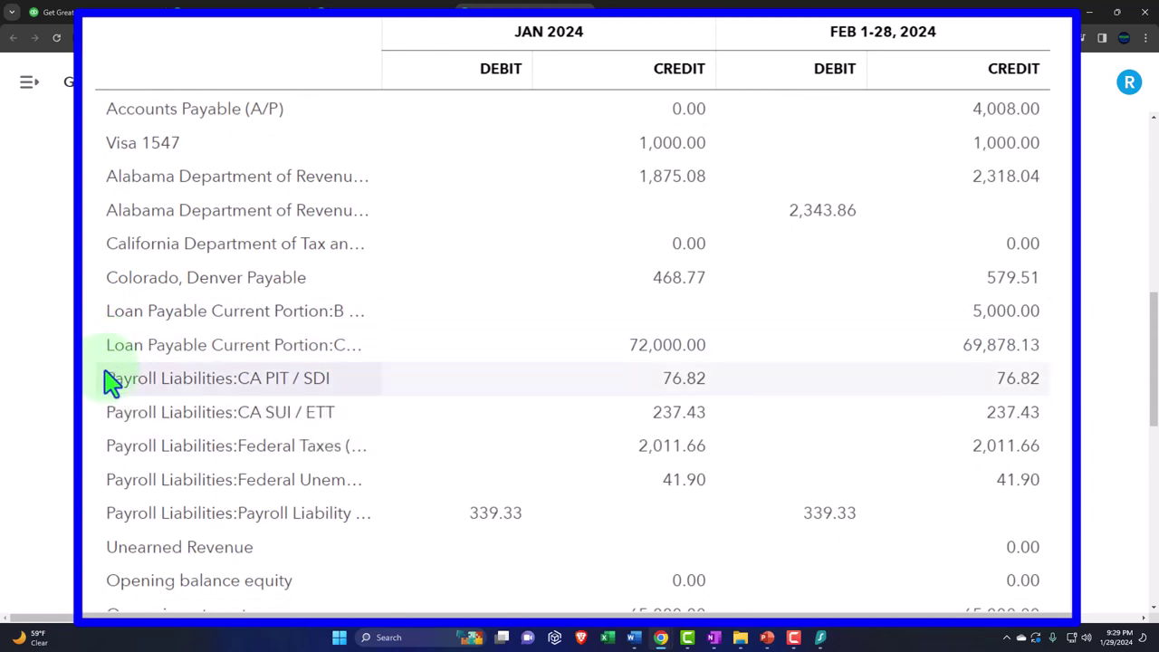
scroll(109, 376, "down", 1)
scroll(109, 365, "down", 1)
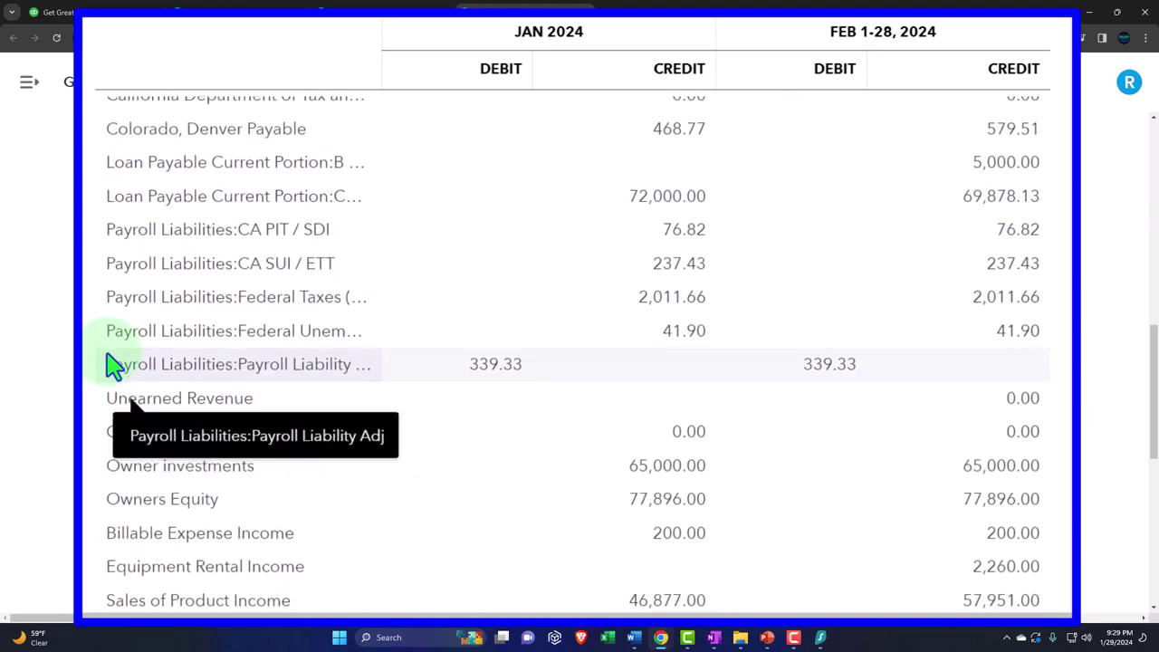
scroll(110, 362, "down", 1)
scroll(106, 328, "down", 1)
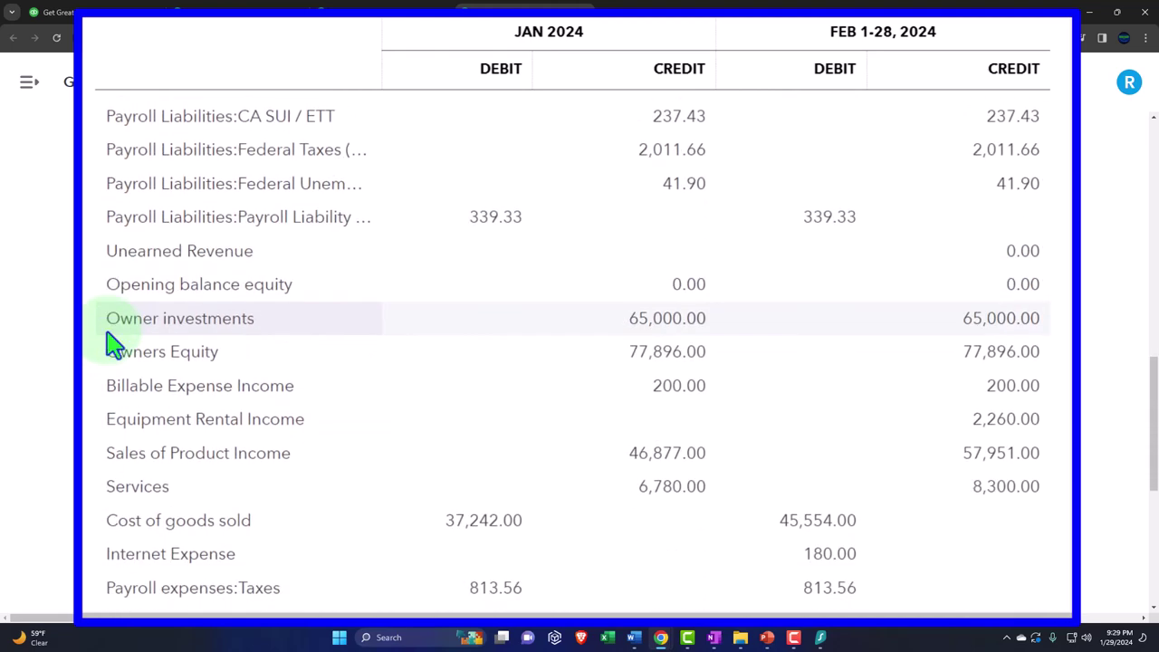
scroll(110, 344, "down", 1)
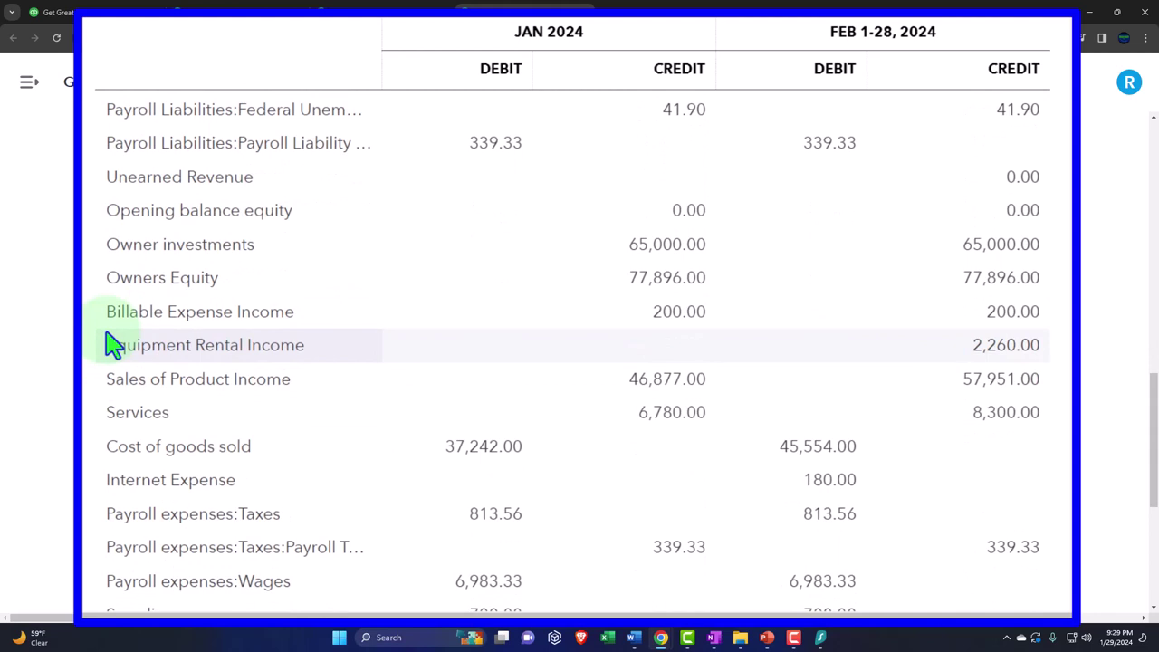
scroll(110, 344, "down", 1)
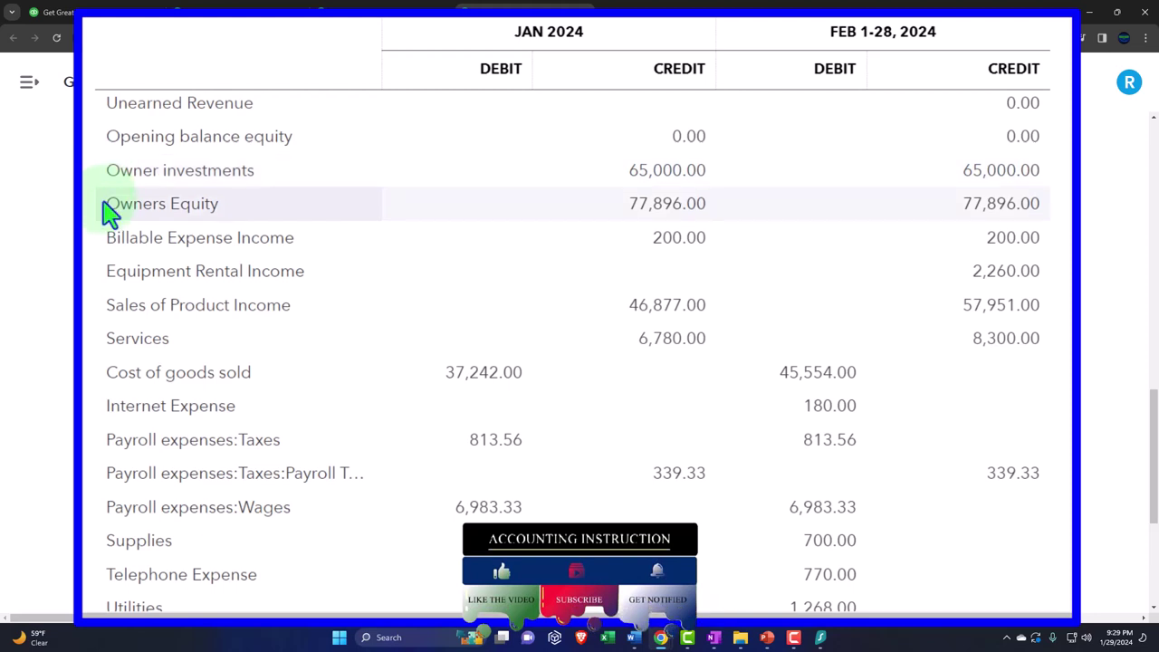
scroll(107, 213, "down", 1)
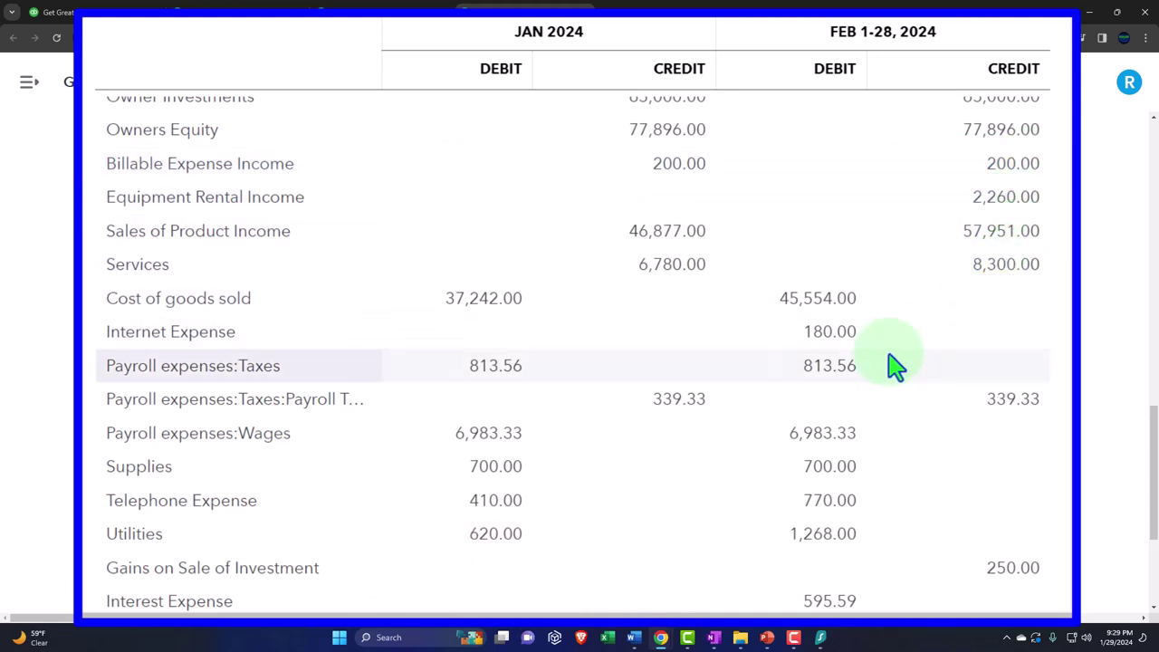
scroll(888, 364, "down", 2)
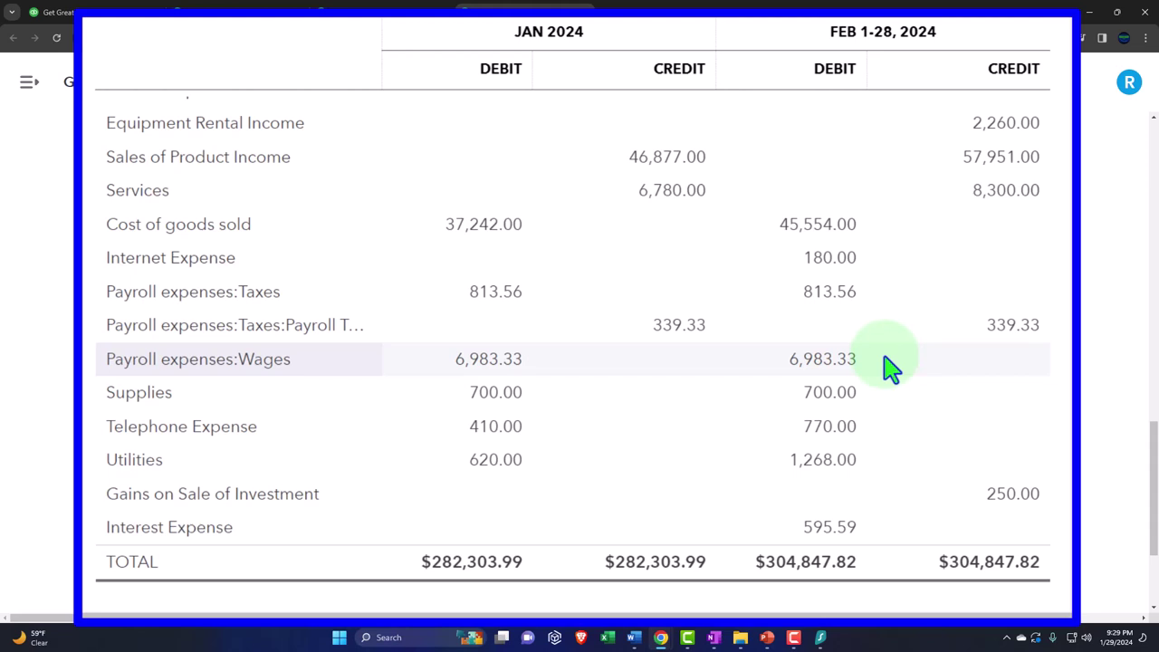
scroll(890, 367, "up", 1)
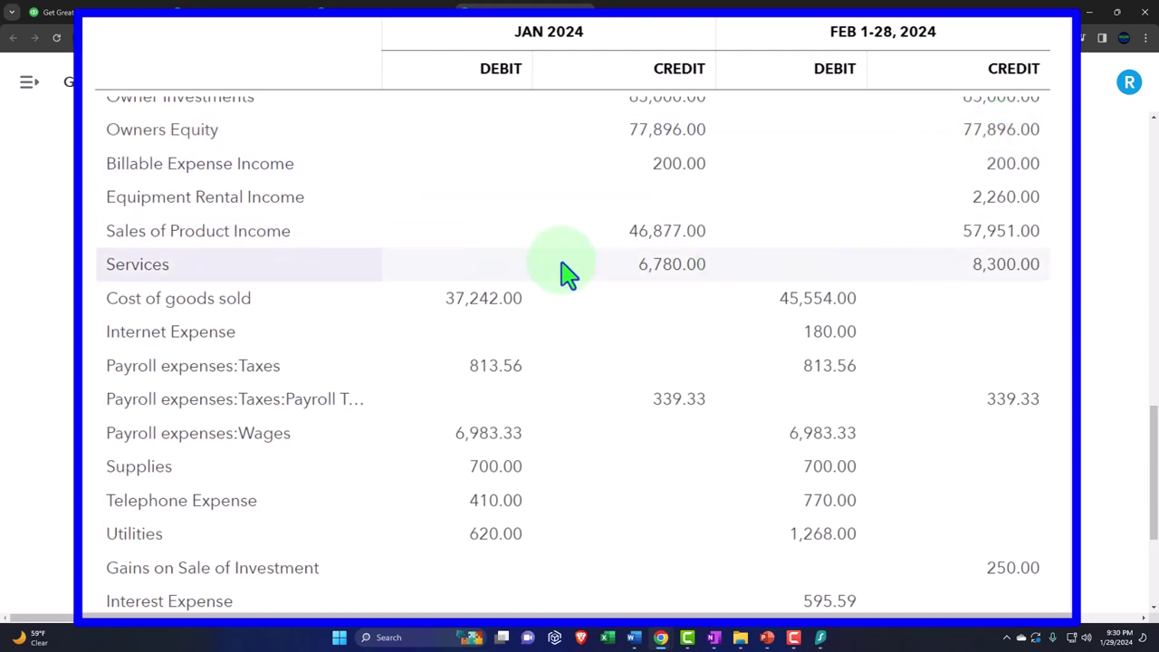
scroll(143, 385, "up", 5)
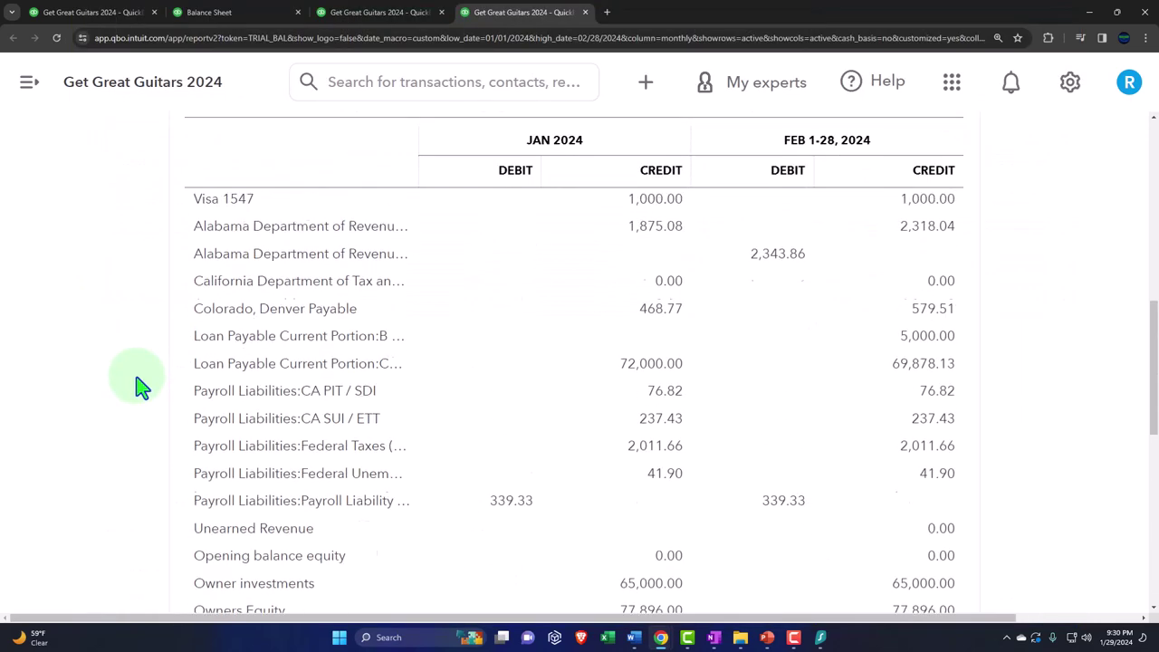
scroll(142, 385, "up", 5)
Rerun the Trial Balance for 01/01/2025 through 01/01/2025 and check its $247,983.34 total.
left_click_drag(347, 258, 143, 251)
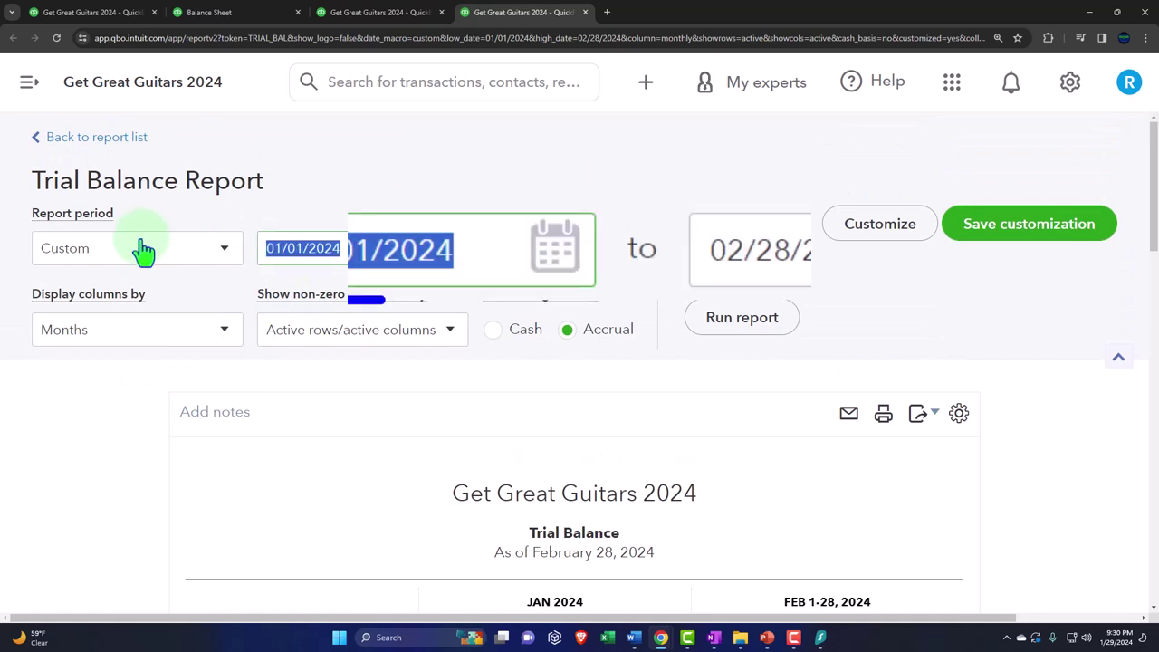
type("0")
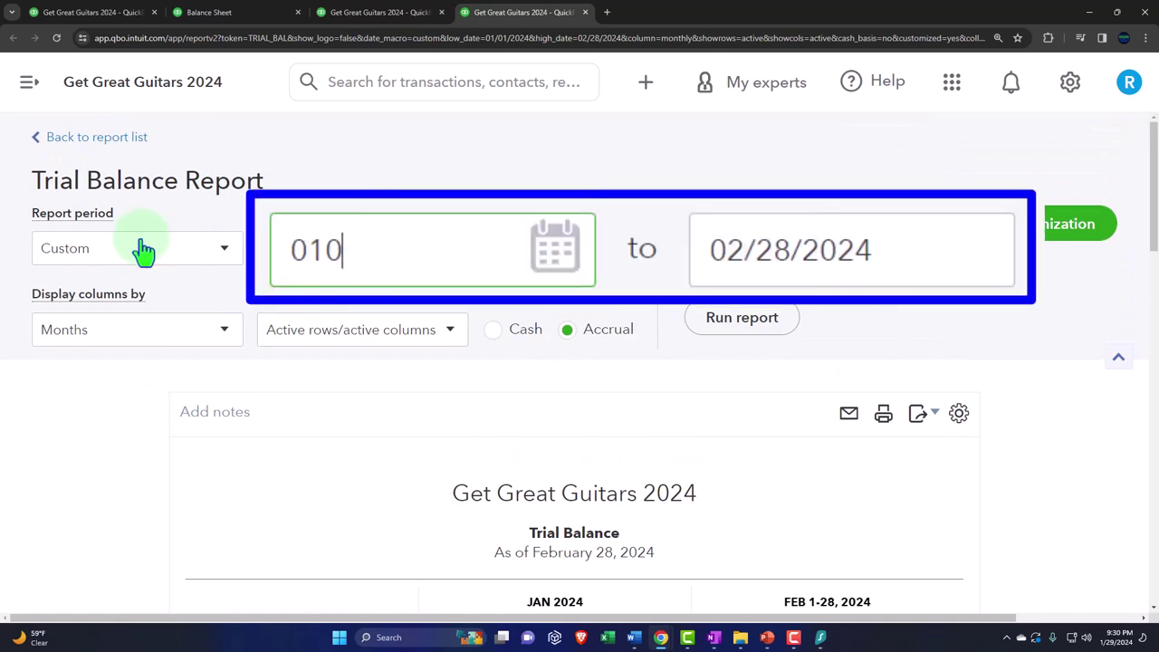
type("1/01/2025")
key("Tab")
type("01012")
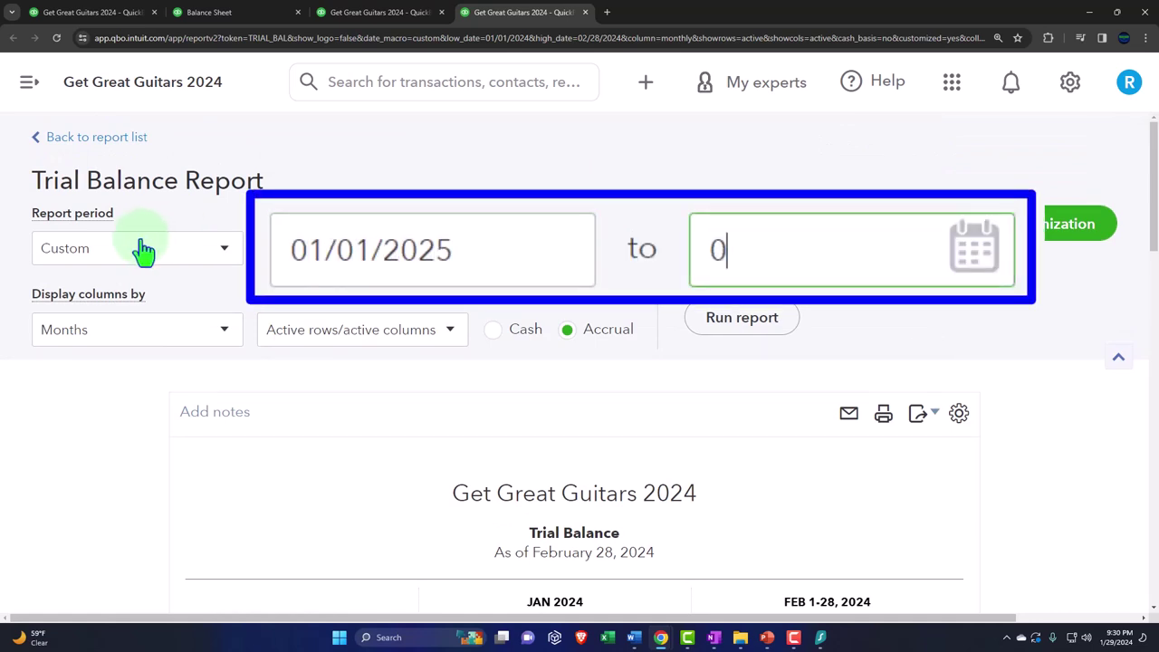
type("025")
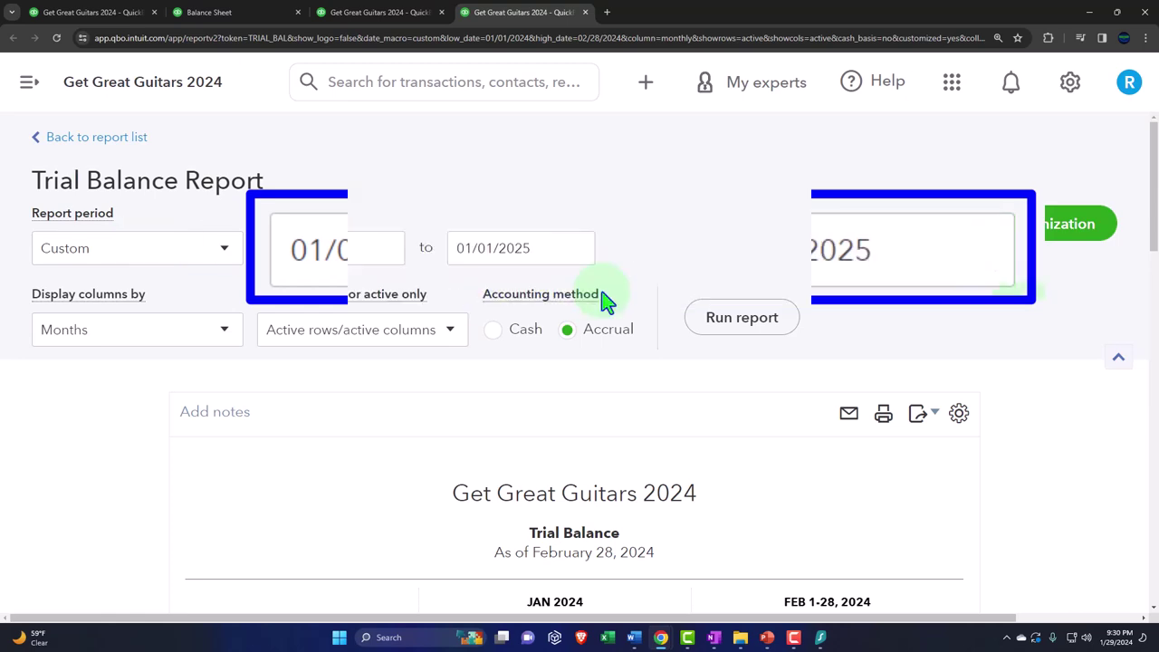
left_click(720, 324)
scroll(645, 376, "down", 3)
scroll(634, 393, "down", 10)
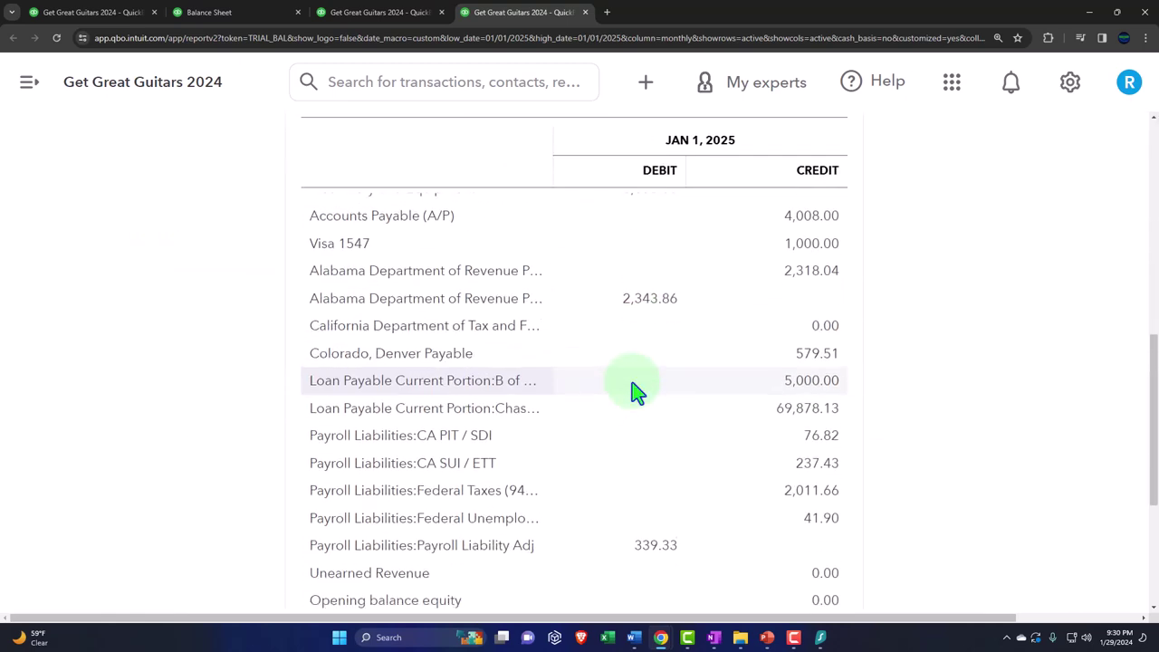